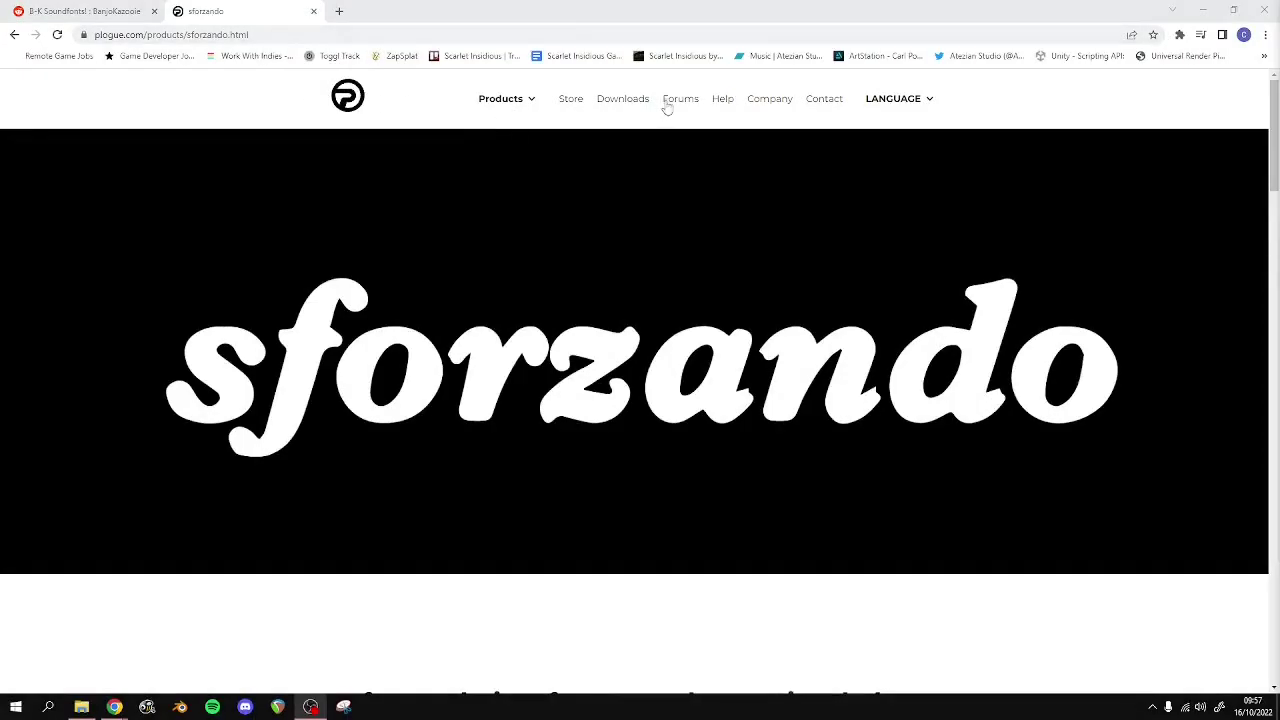
Go to the Plogue Downloads page and scroll to the sforzando section
{"action": "left_click", "coordinate": [634, 105]}
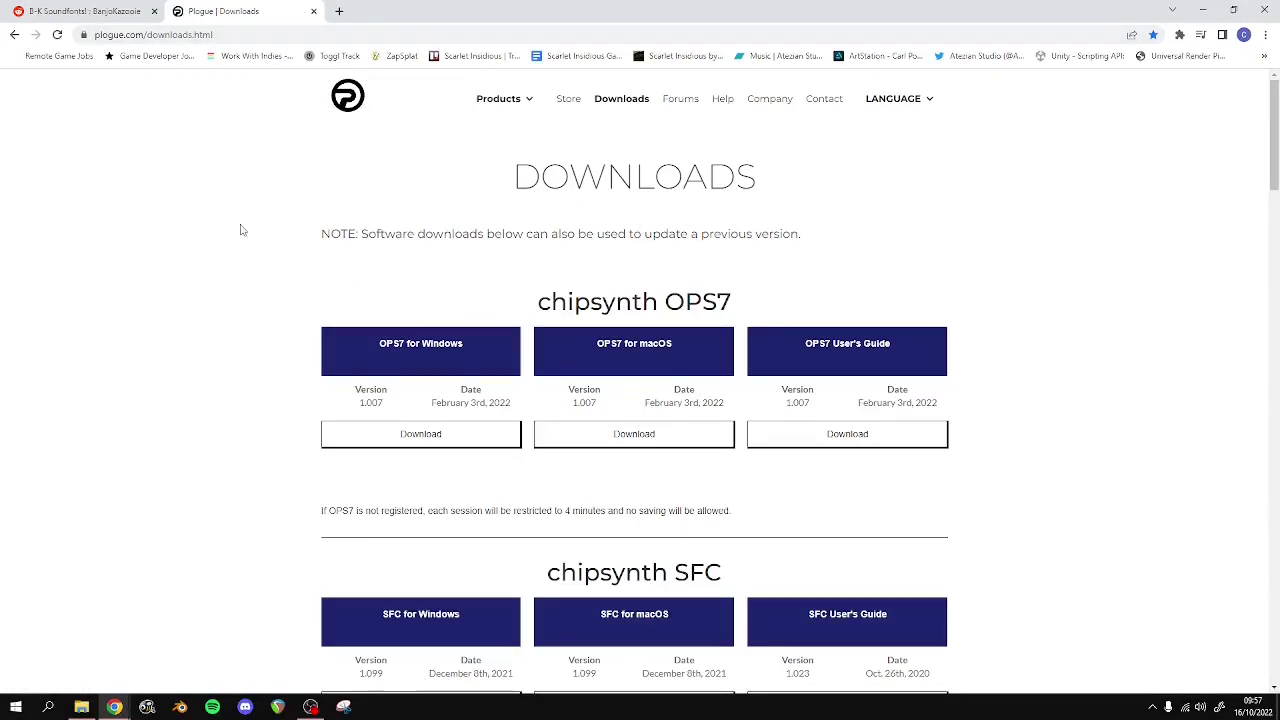
{"action": "scroll", "coordinate": [303, 362], "scroll_direction": "down", "scroll_amount": 4}
{"action": "scroll", "coordinate": [303, 362], "scroll_direction": "down", "scroll_amount": 15}
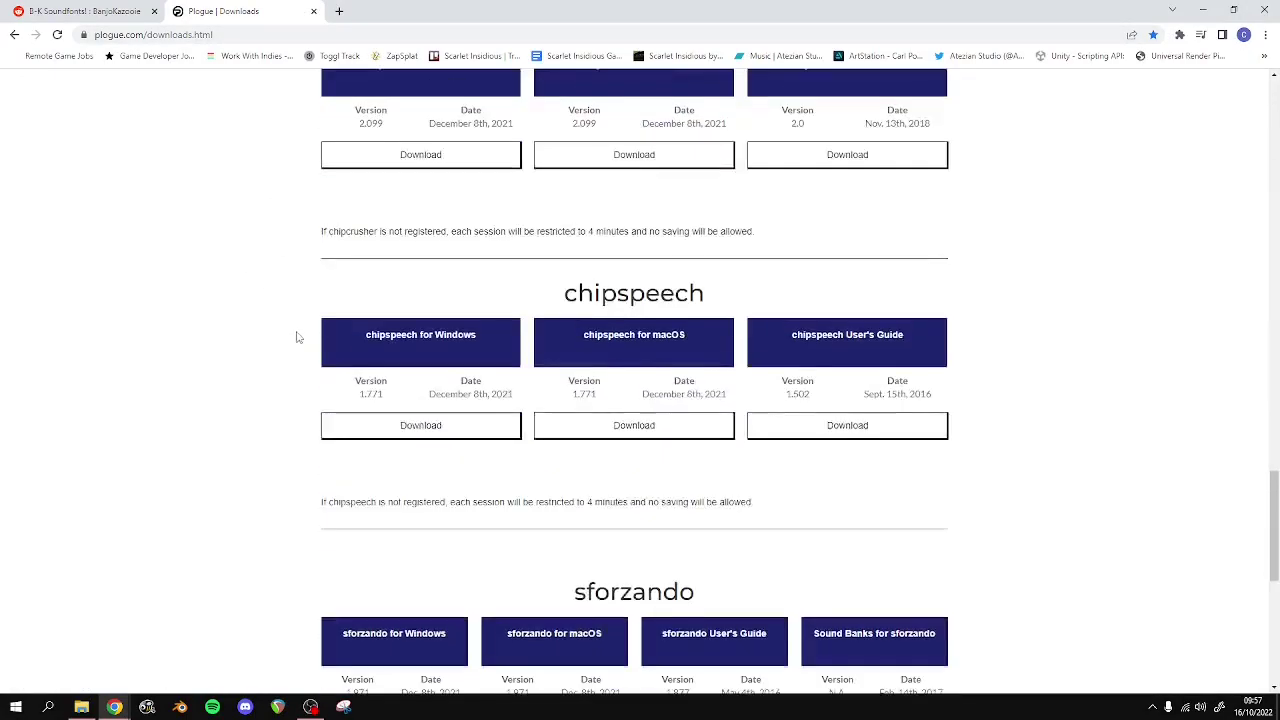
{"action": "scroll", "coordinate": [434, 314], "scroll_direction": "up", "scroll_amount": 1}
{"action": "scroll", "coordinate": [623, 337], "scroll_direction": "down", "scroll_amount": 2}
{"action": "scroll", "coordinate": [626, 167], "scroll_direction": "up", "scroll_amount": 2}
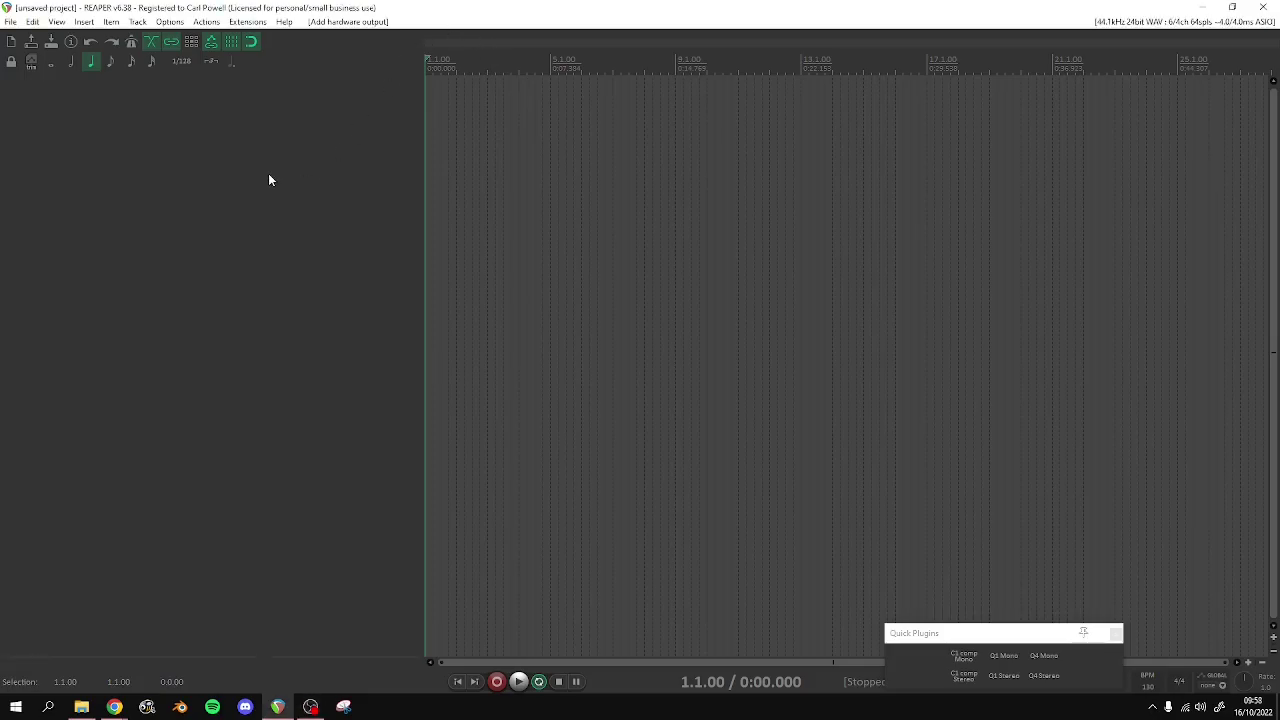
Insert Track 1 and load Plogue's sforzando VST3 instrument into its FX chain
{"action": "double_click", "coordinate": [268, 178]}
{"action": "right_click", "coordinate": [196, 131]}
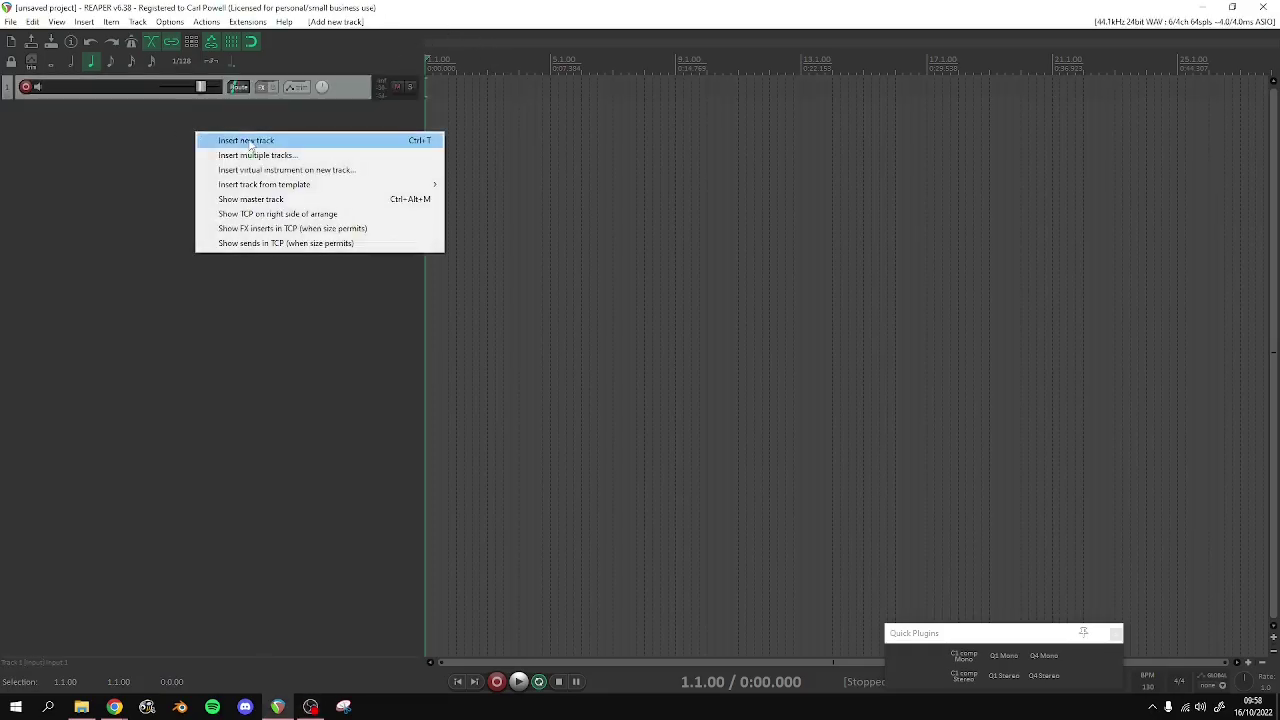
{"action": "left_click", "coordinate": [120, 122]}
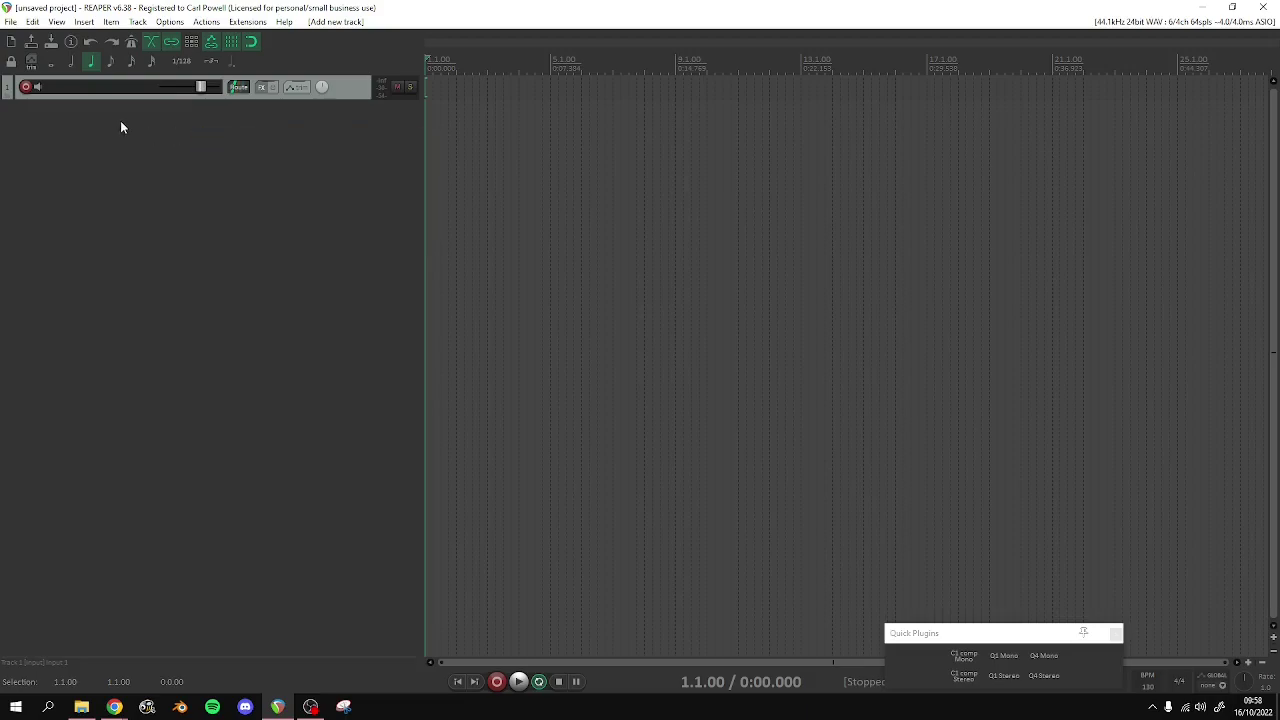
{"action": "left_click", "coordinate": [264, 89]}
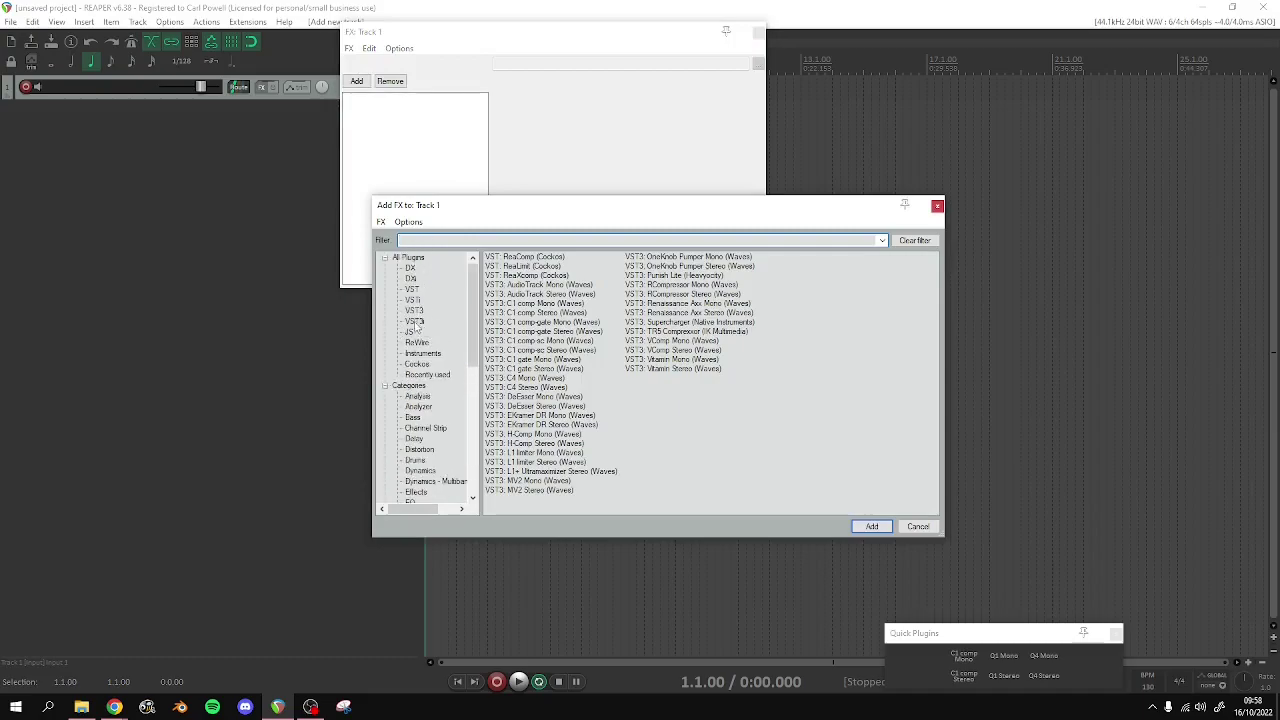
{"action": "left_click", "coordinate": [414, 321]}
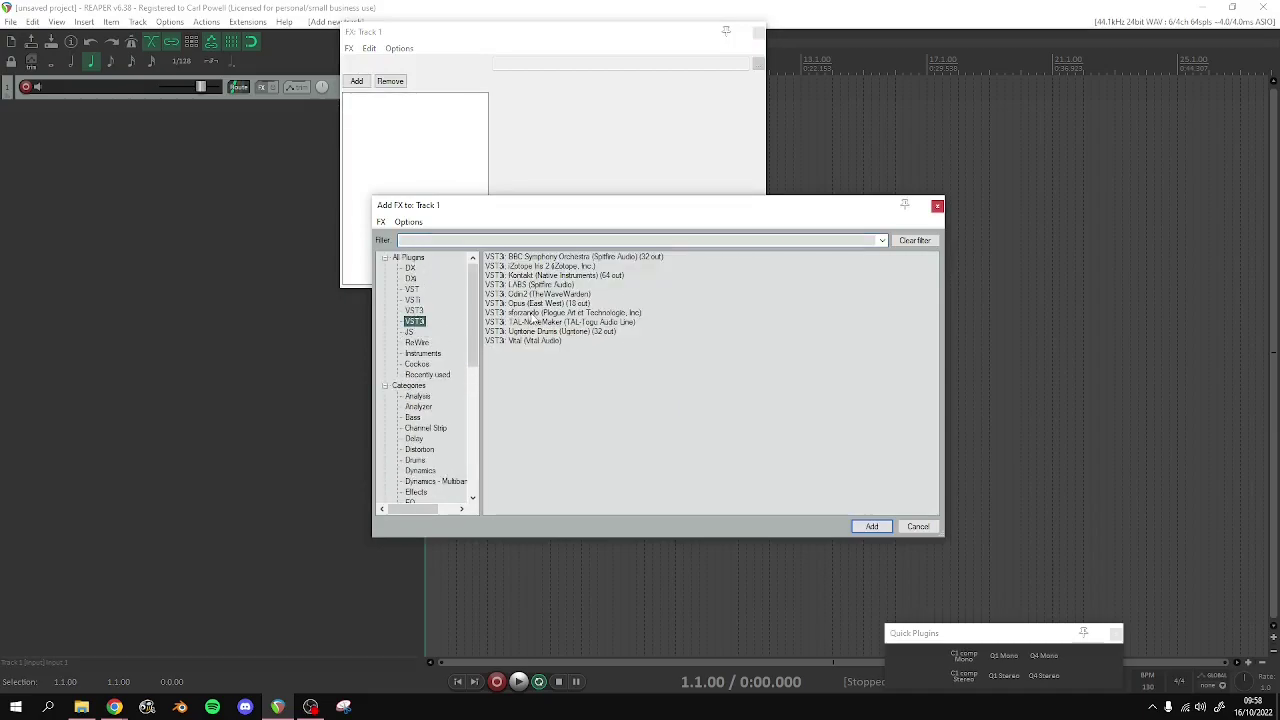
{"action": "double_click", "coordinate": [532, 313]}
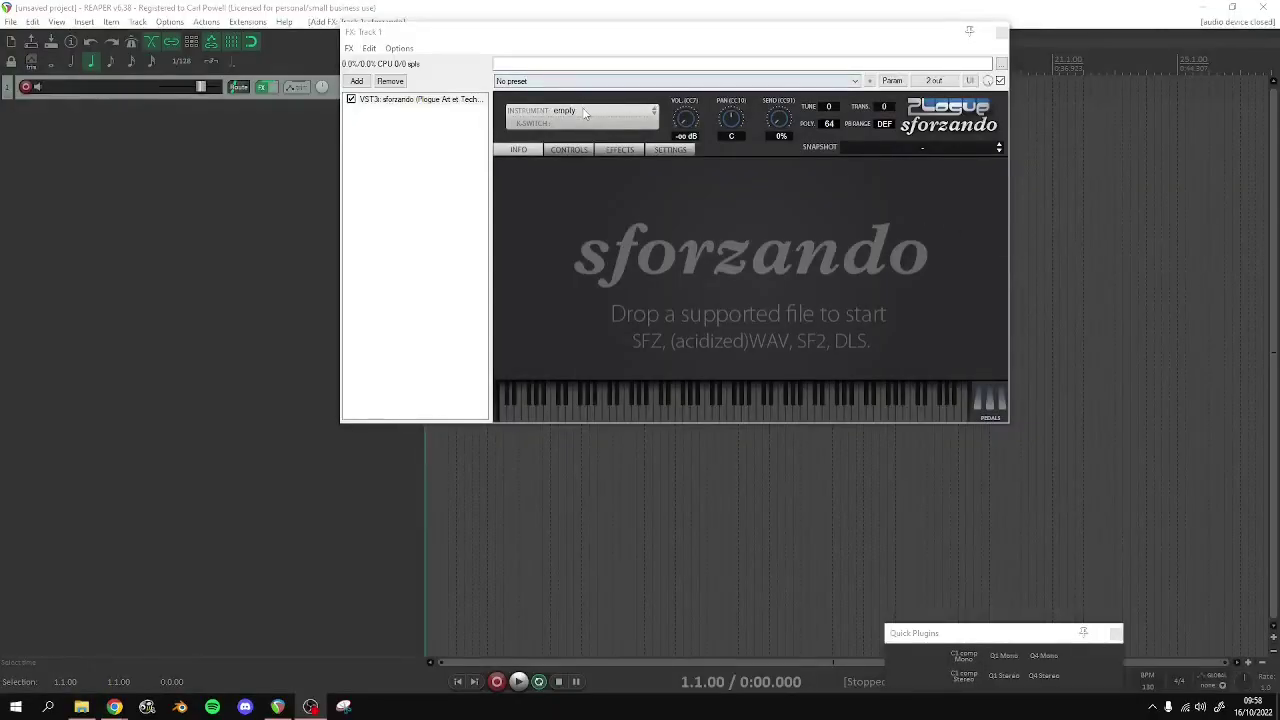
Import the Banjo-Kazooie SF.sf2 soundfont into sforzando
{"action": "left_click", "coordinate": [585, 112]}
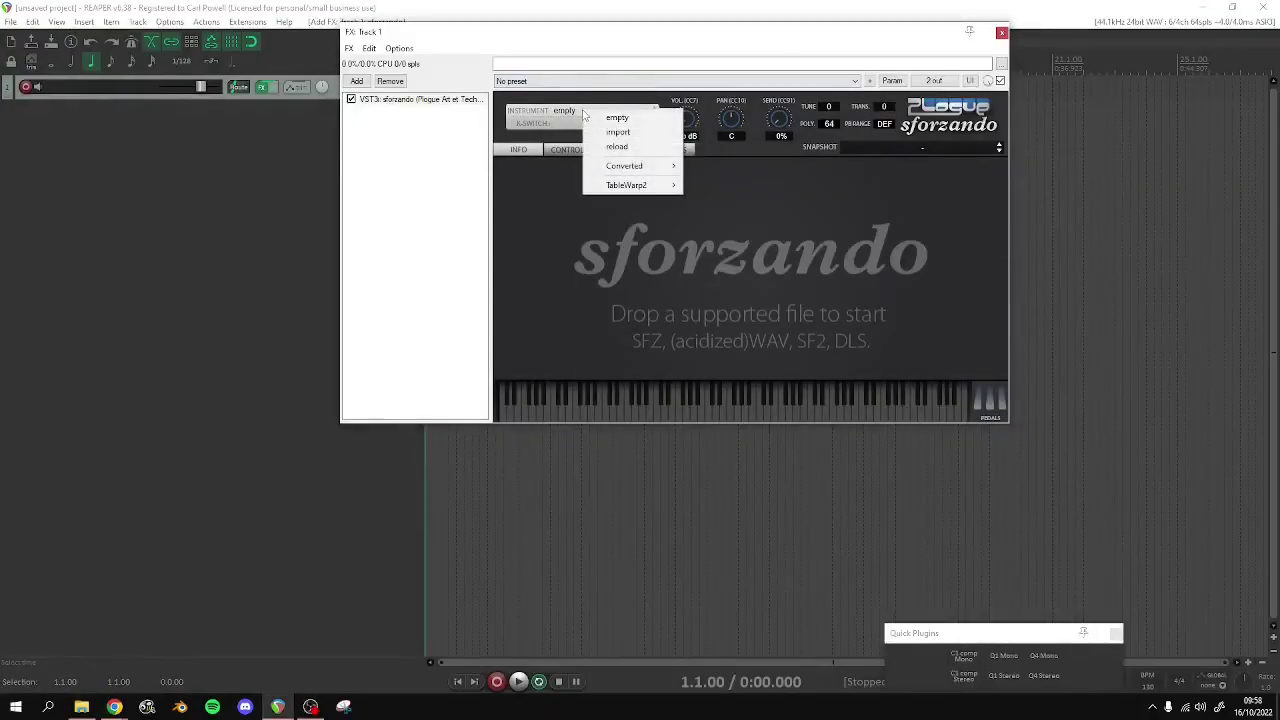
{"action": "left_click", "coordinate": [620, 132]}
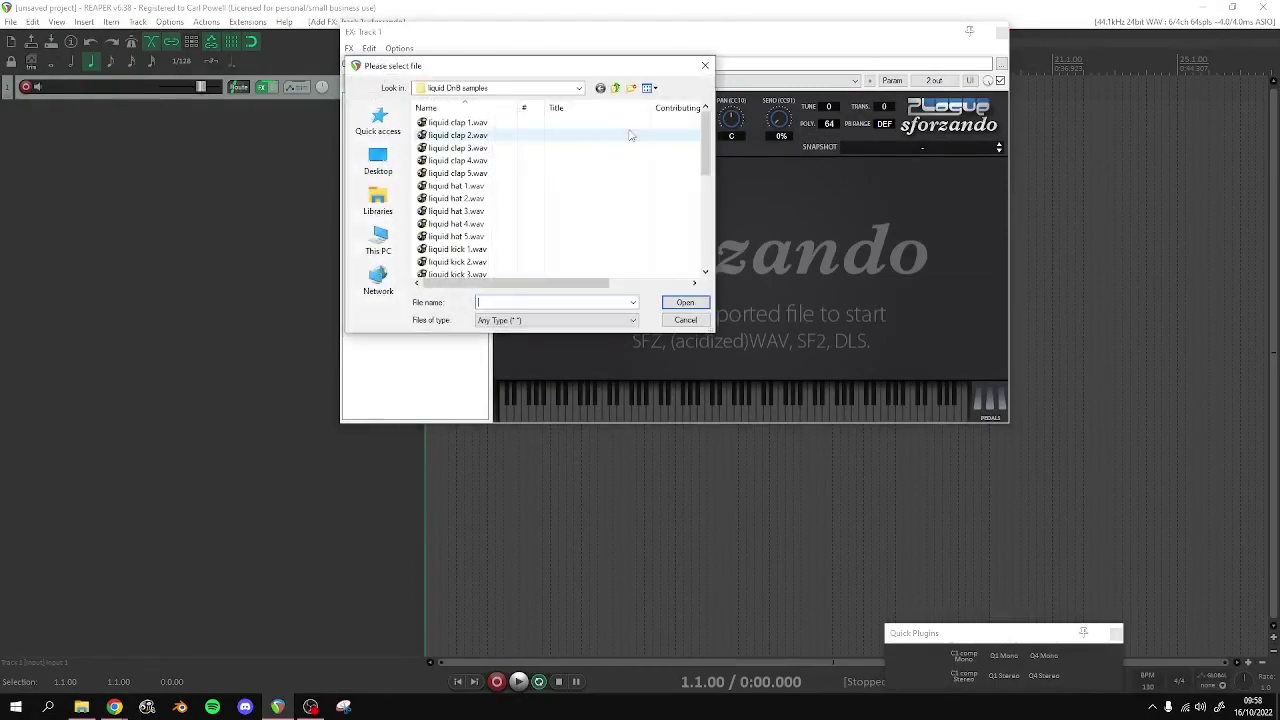
{"action": "left_click", "coordinate": [380, 236]}
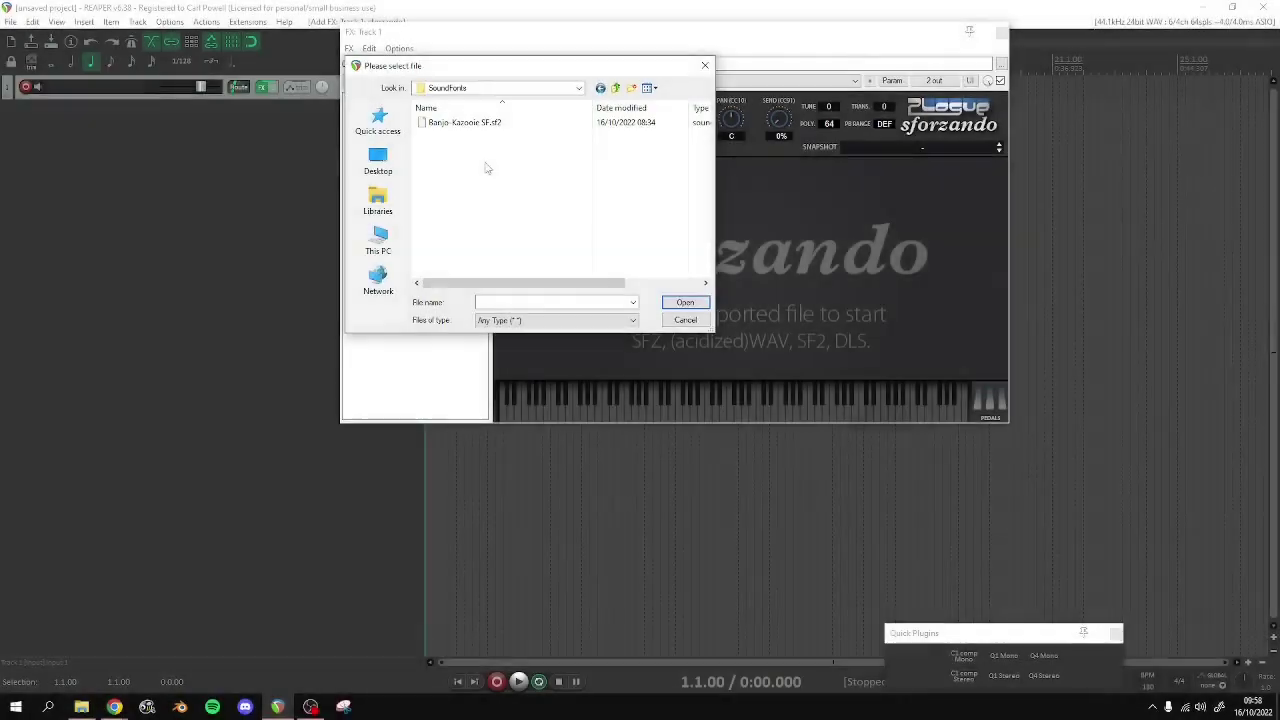
{"action": "left_click", "coordinate": [464, 122]}
{"action": "left_click", "coordinate": [684, 302]}
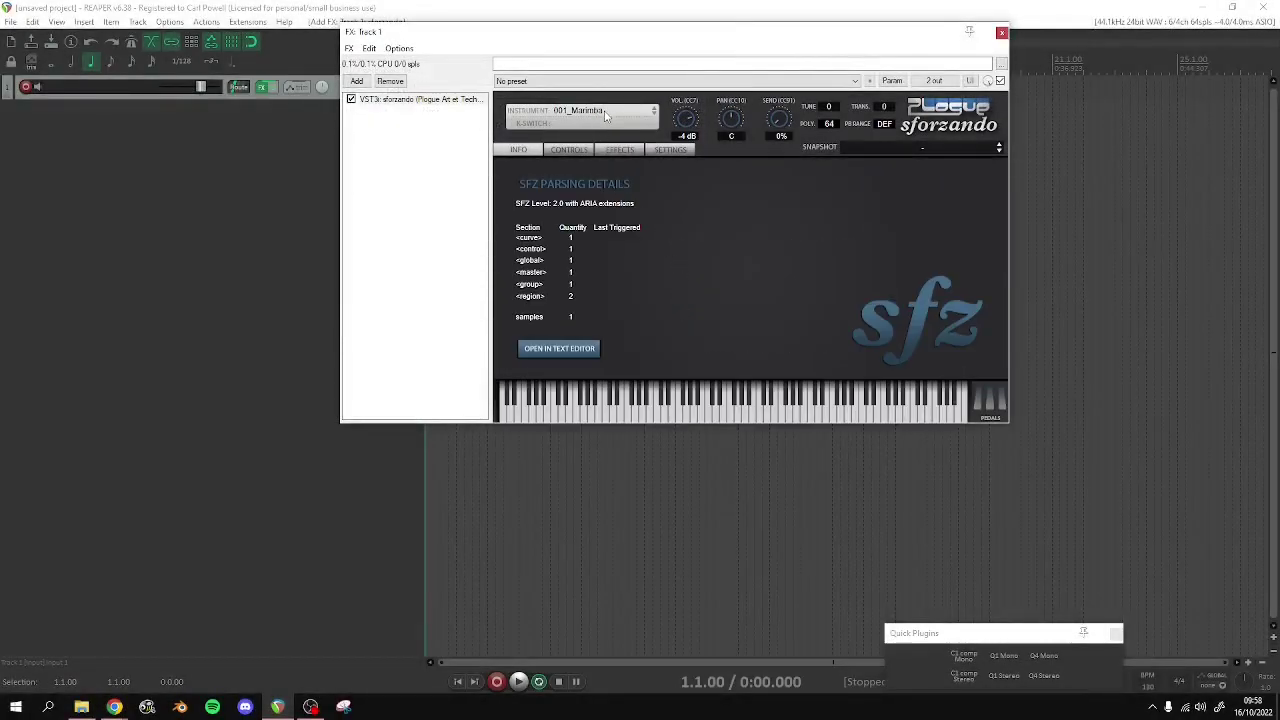
Choose instrument 007_Clarinet under Converted > sf2 > Banjo-Kazooie_SF_sf2
{"action": "left_click", "coordinate": [605, 116]}
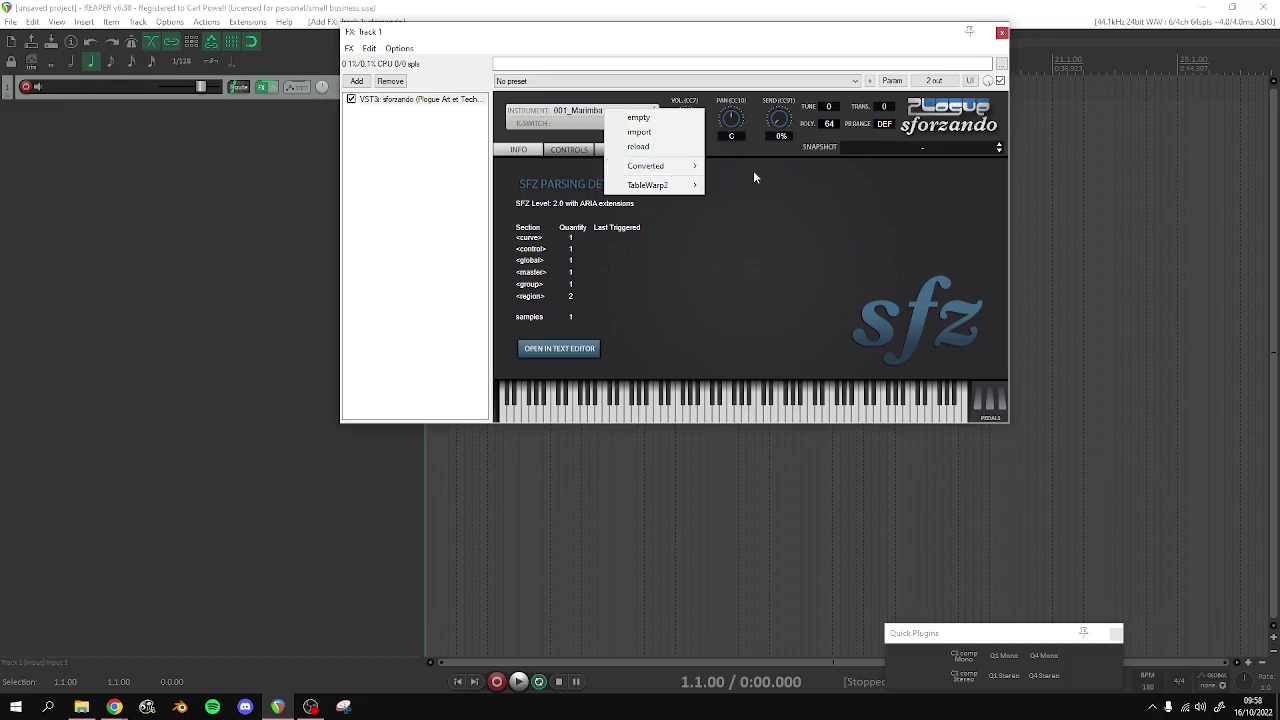
{"action": "mouse_move", "coordinate": [655, 166]}
{"action": "mouse_move", "coordinate": [730, 166]}
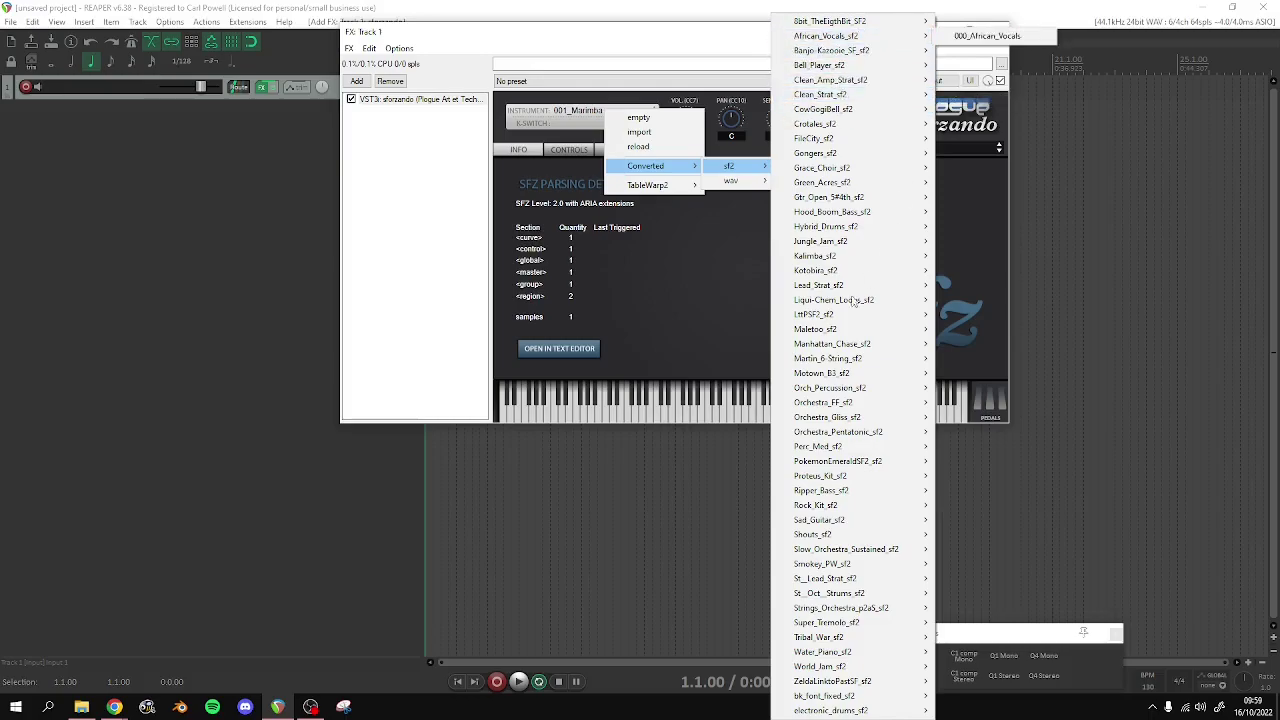
{"action": "mouse_move", "coordinate": [876, 55]}
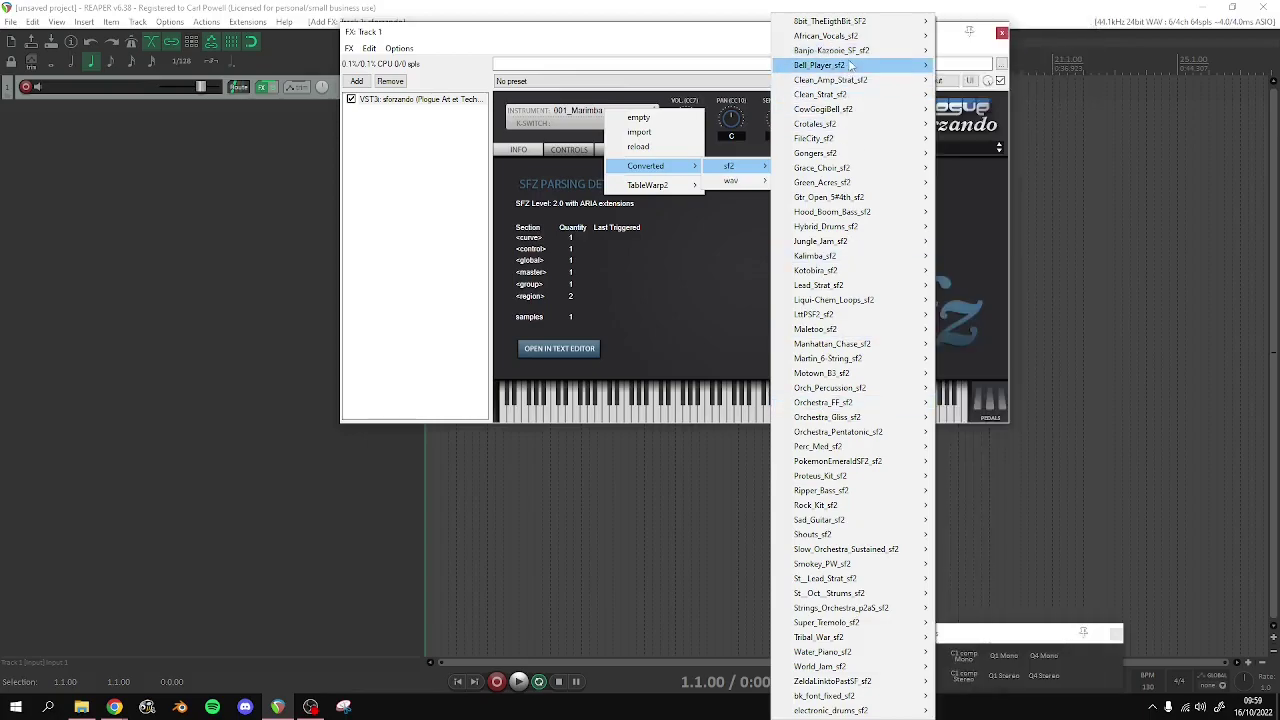
{"action": "mouse_move", "coordinate": [860, 50]}
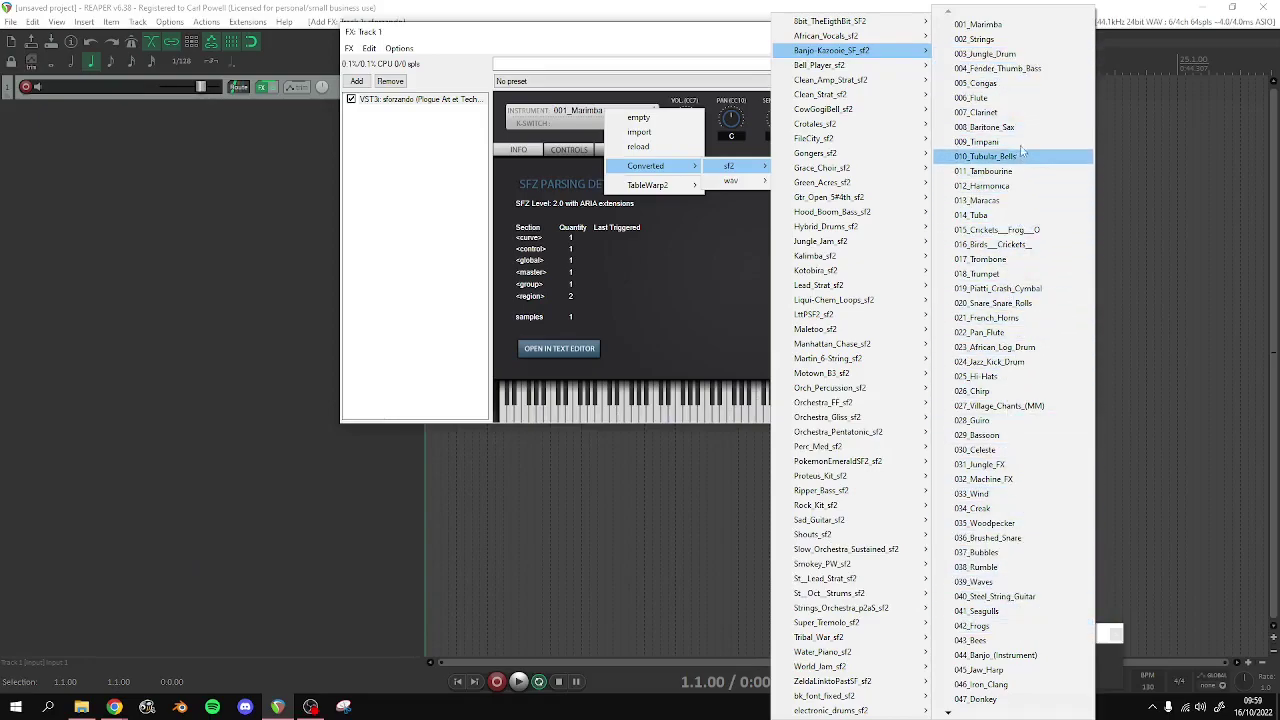
{"action": "left_click", "coordinate": [1010, 114]}
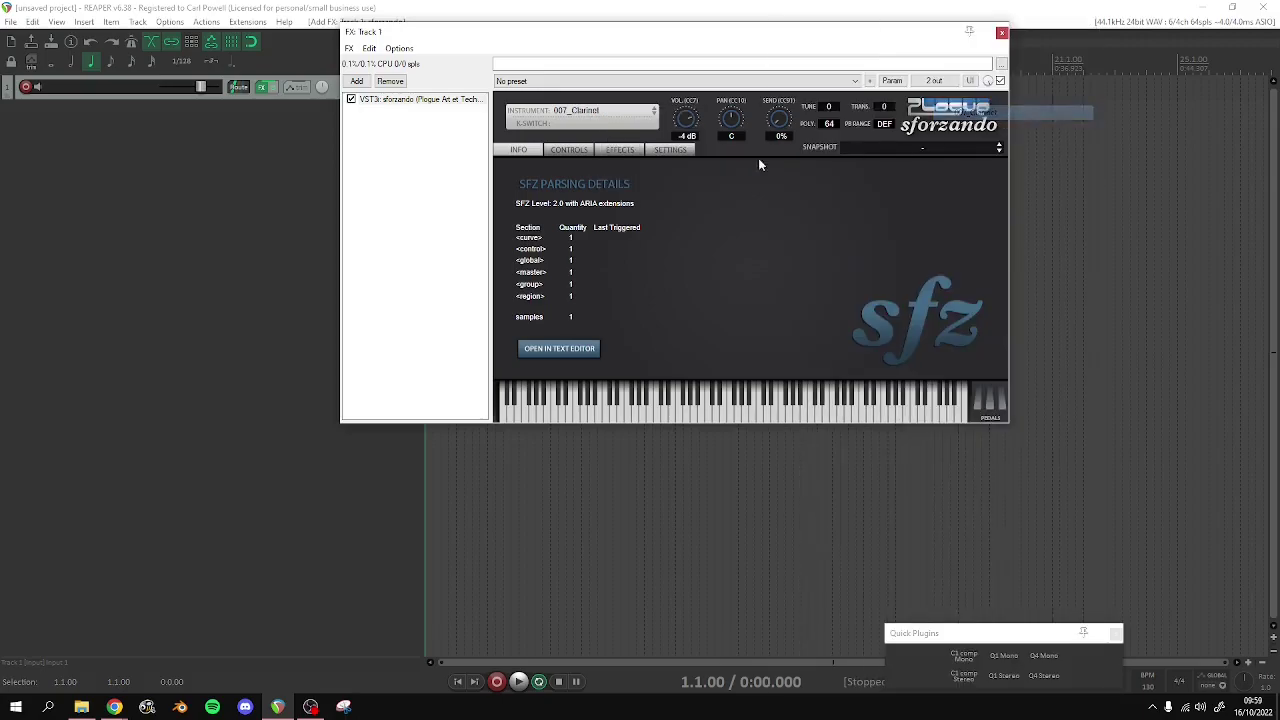
Close the FX window and rename track 1 to 'Clarinet'
{"action": "left_click", "coordinate": [1001, 33]}
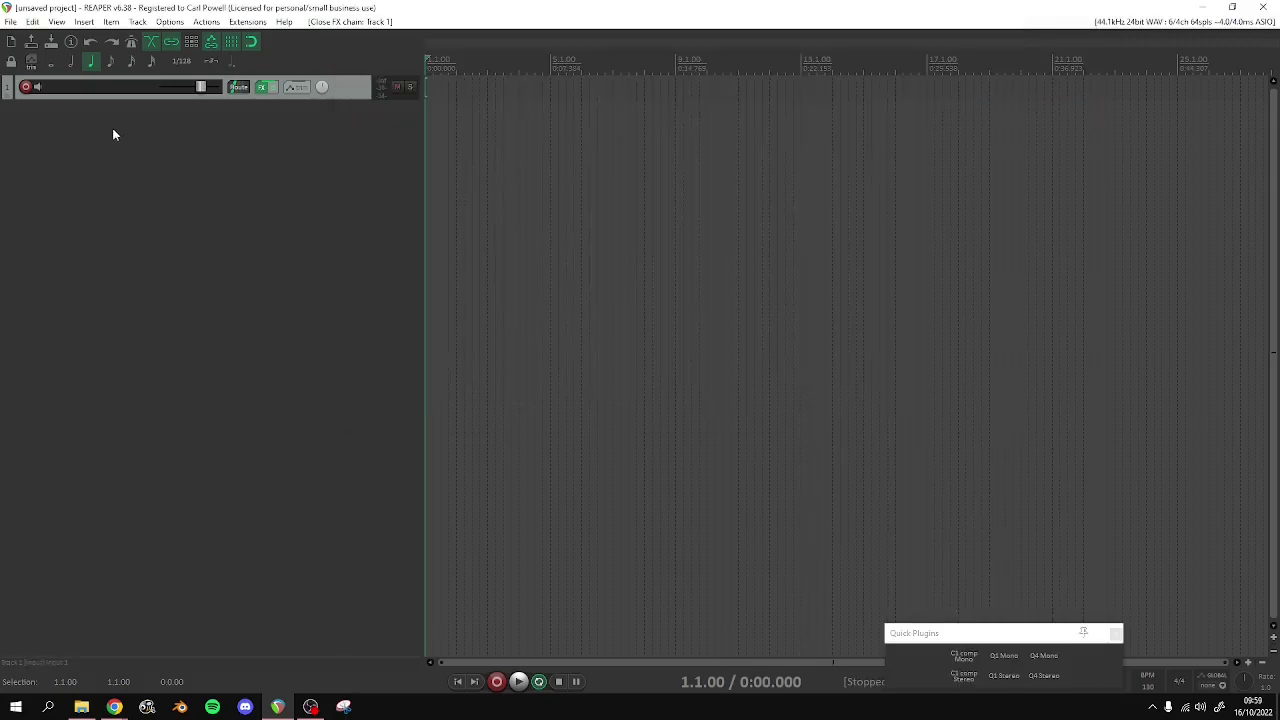
{"action": "double_click", "coordinate": [76, 87]}
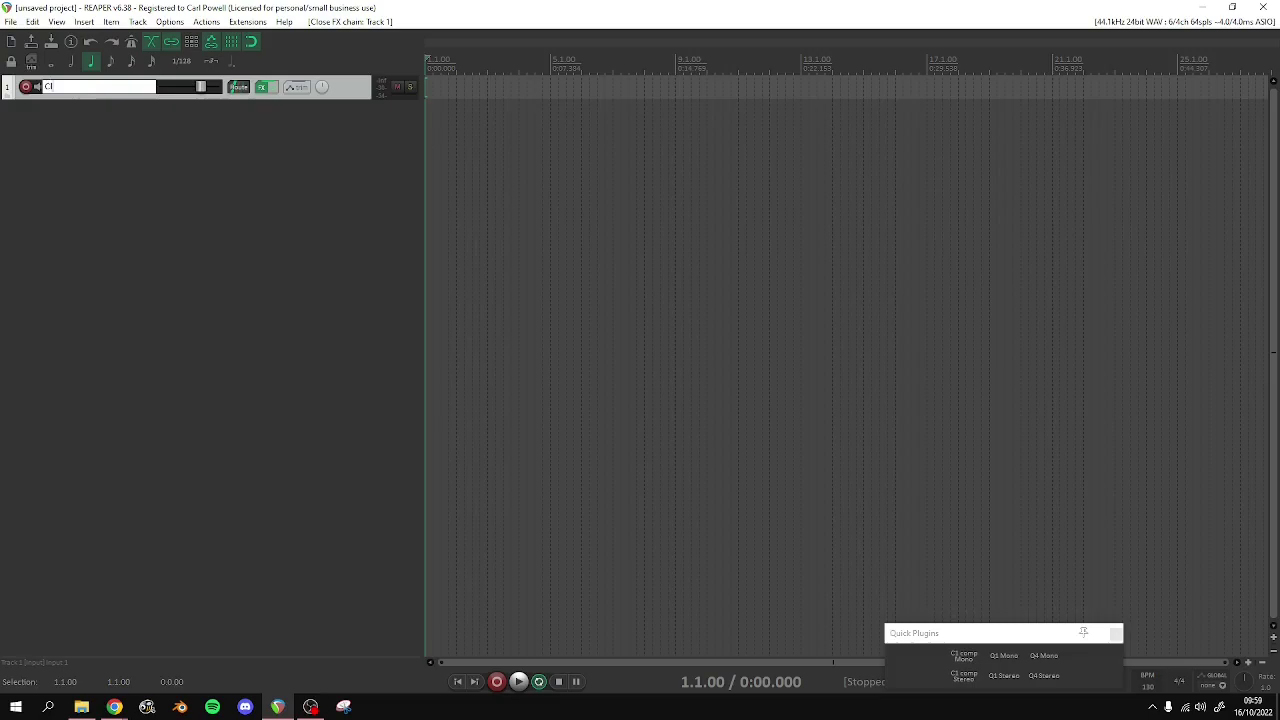
{"action": "type", "text": "Clarinet"}
{"action": "key", "text": "Return"}
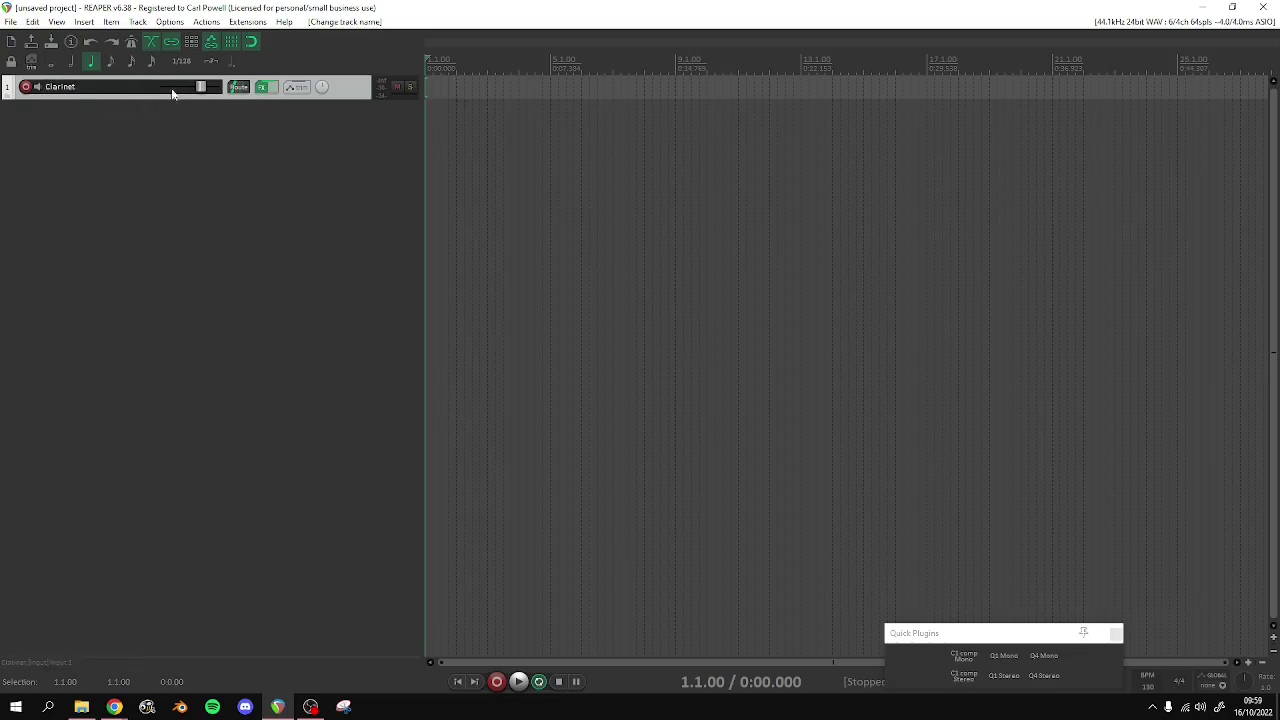
Draw an empty MIDI item on the Clarinet track from bar 5 to bar 8
{"action": "left_click", "coordinate": [549, 87]}
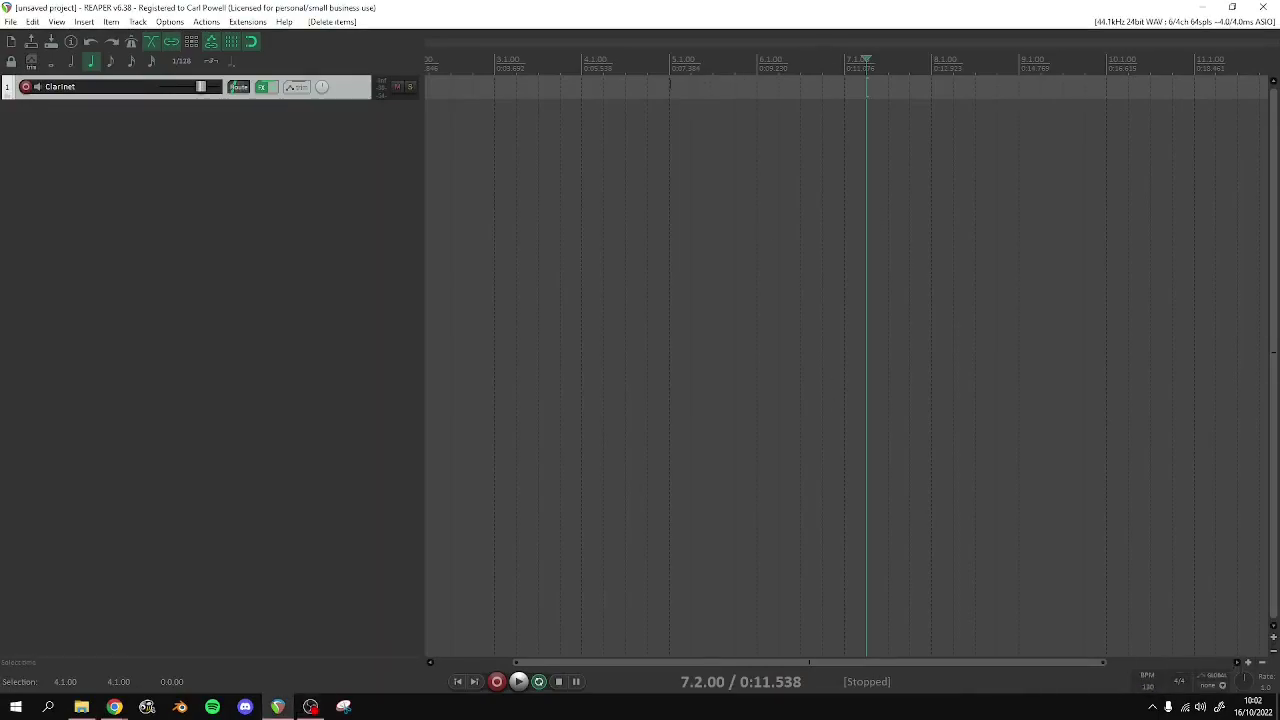
{"action": "left_click", "coordinate": [670, 85]}
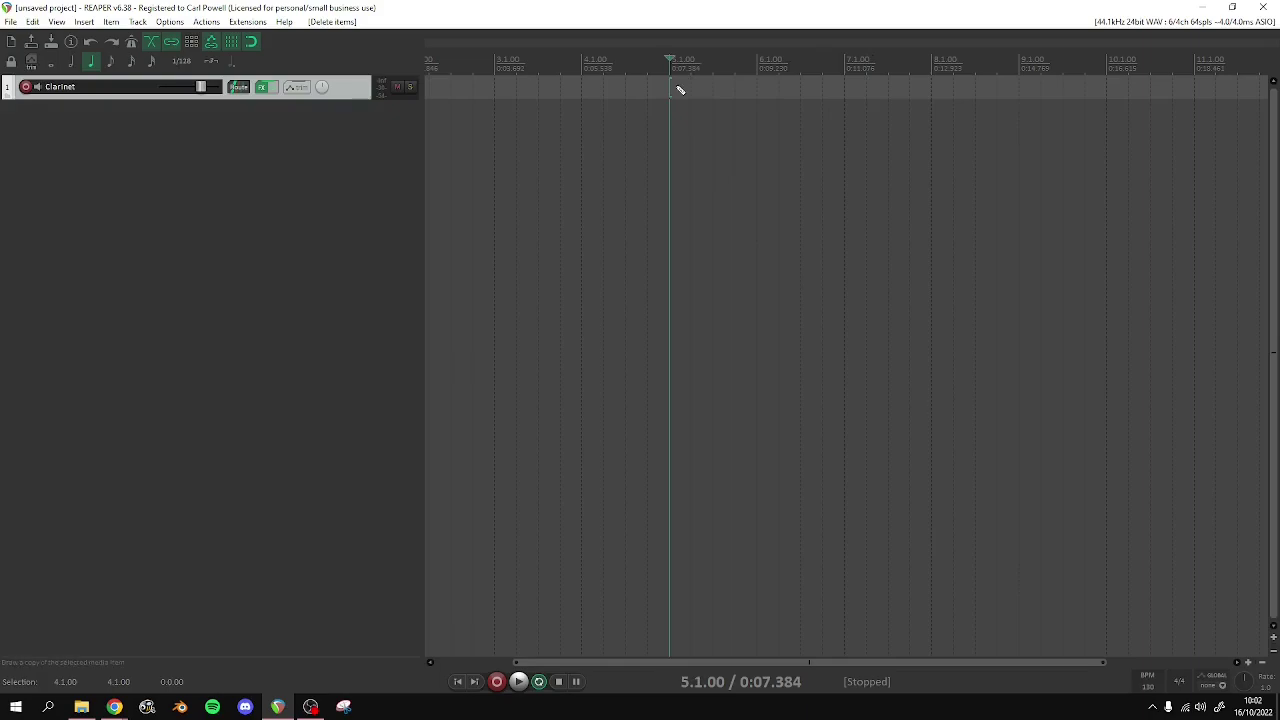
{"action": "left_click_drag", "start_coordinate": [678, 90], "coordinate": [930, 87]}
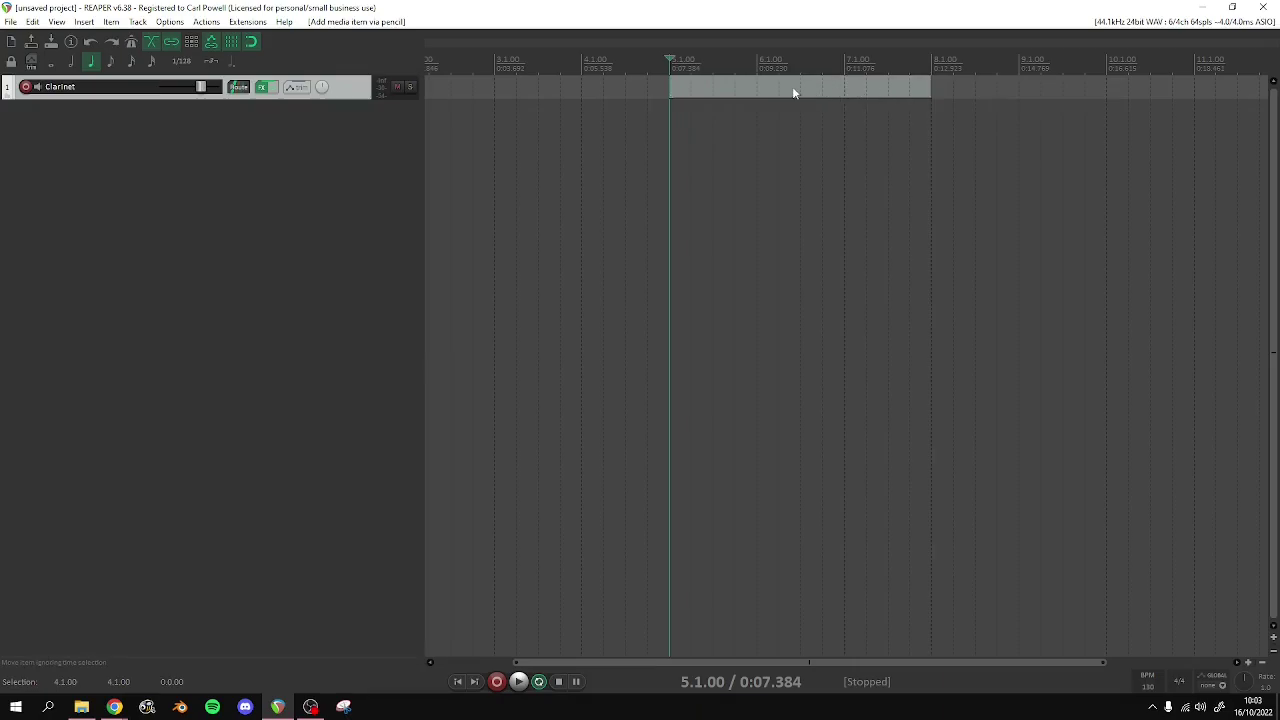
Open the item in the MIDI editor and draw a C3 eighth note at bar 5's start
{"action": "double_click", "coordinate": [748, 93]}
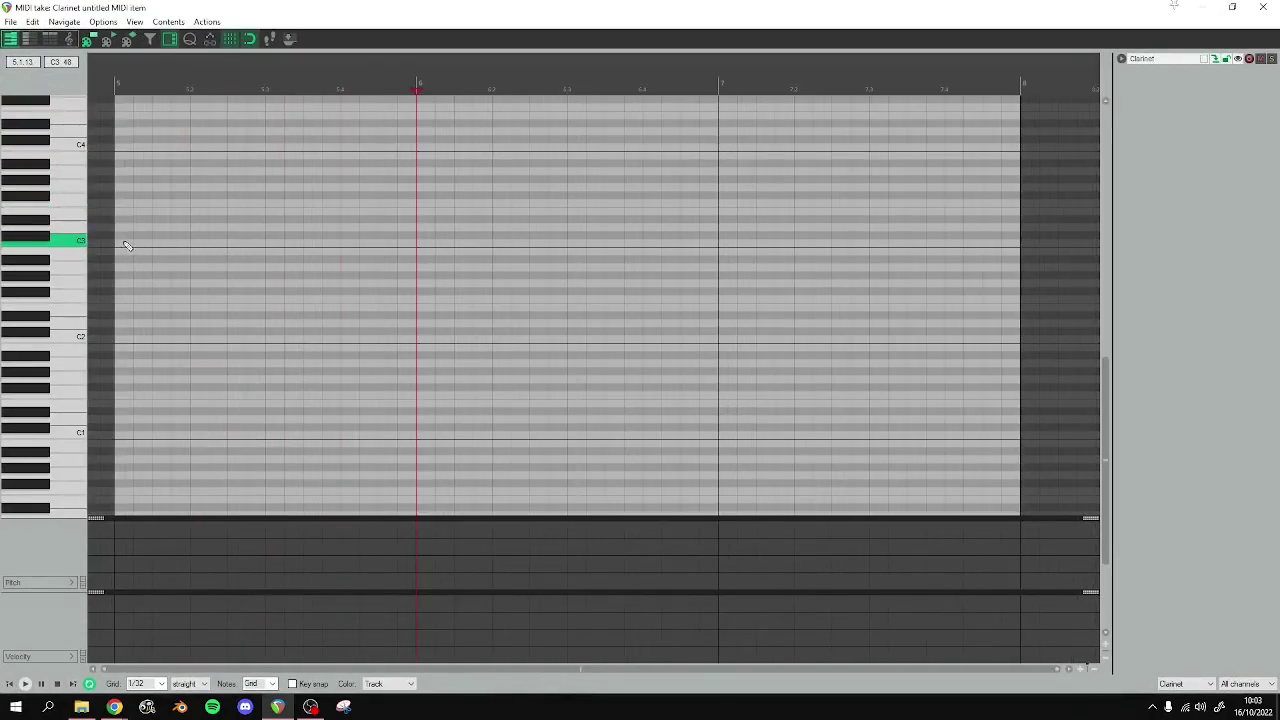
{"action": "left_click_drag", "start_coordinate": [127, 245], "coordinate": [150, 246]}
{"action": "scroll", "coordinate": [167, 264], "scroll_direction": "up", "scroll_amount": 3}
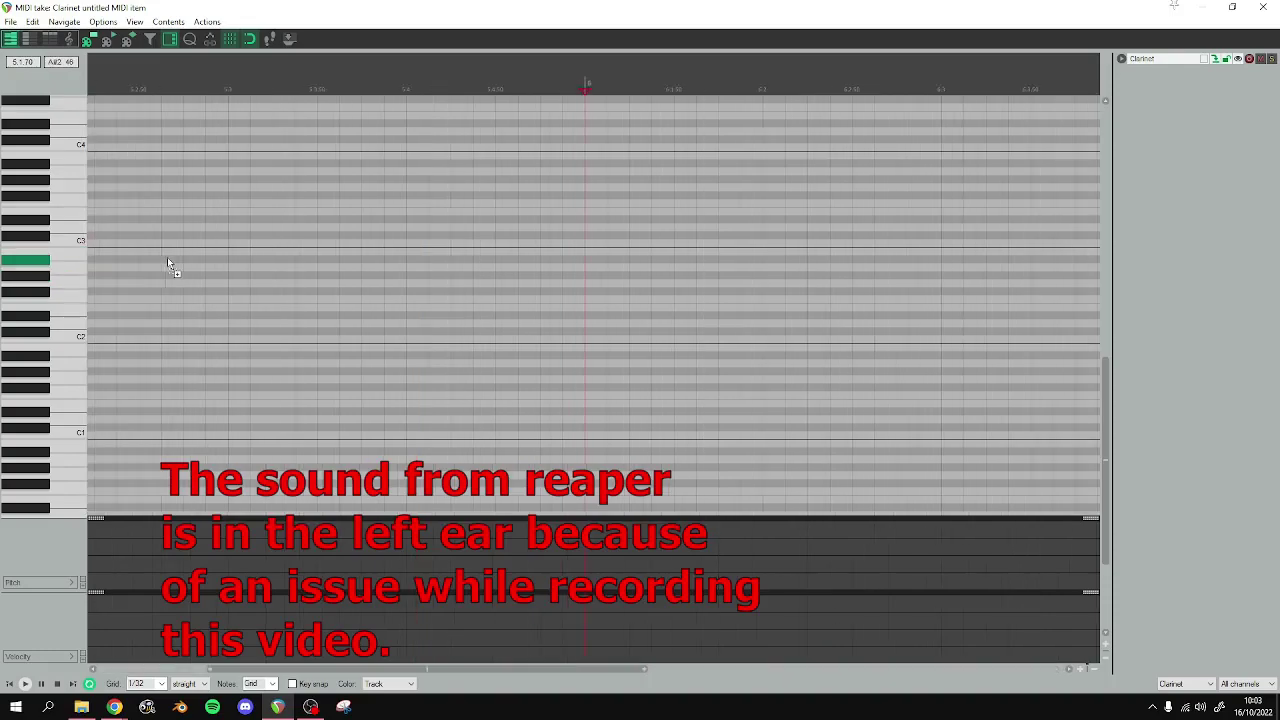
{"action": "scroll", "coordinate": [175, 260], "scroll_direction": "left", "scroll_amount": 3}
{"action": "left_click_drag", "start_coordinate": [175, 250], "coordinate": [157, 248]}
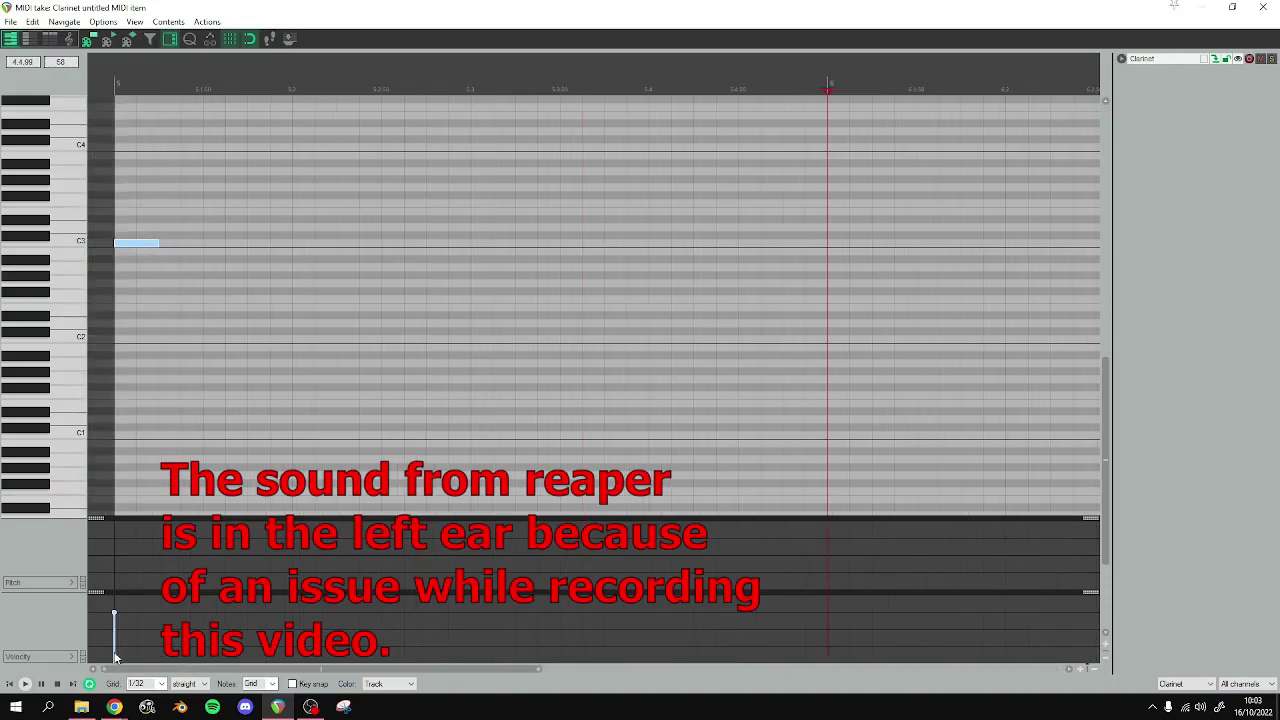
{"action": "scroll", "coordinate": [140, 683], "scroll_direction": "up", "scroll_amount": 1}
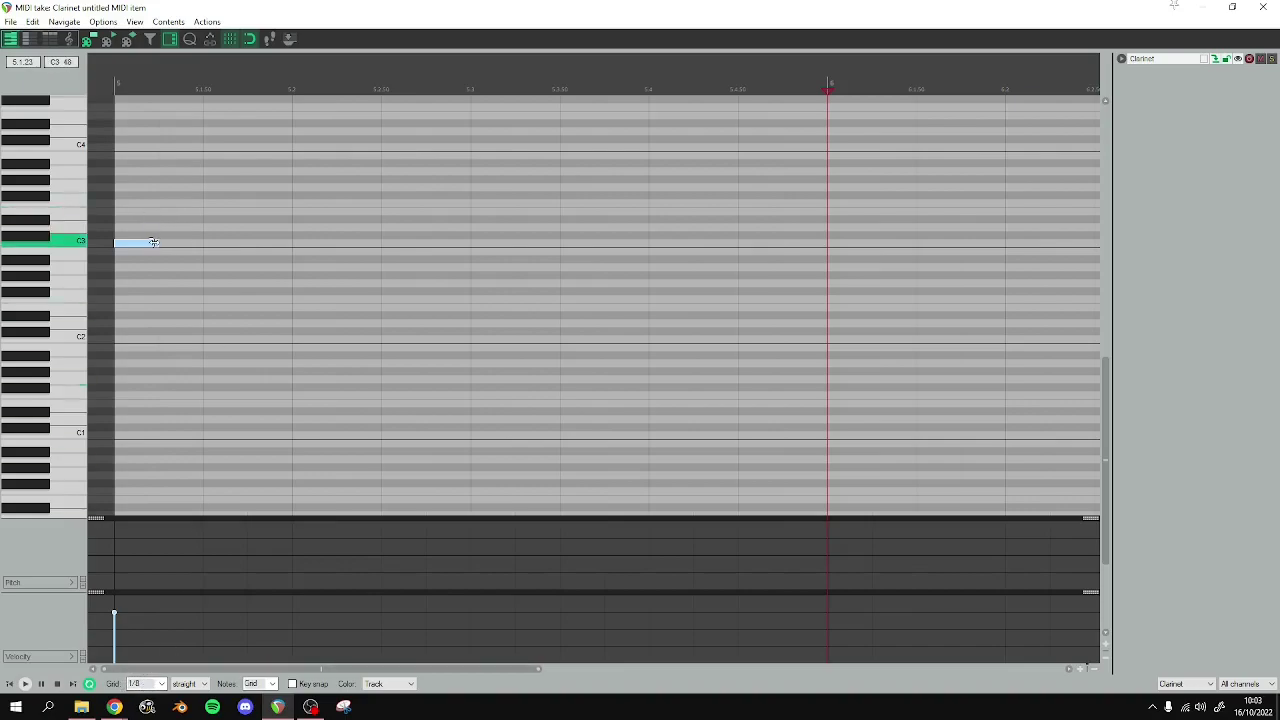
{"action": "left_click_drag", "start_coordinate": [158, 244], "coordinate": [203, 244]}
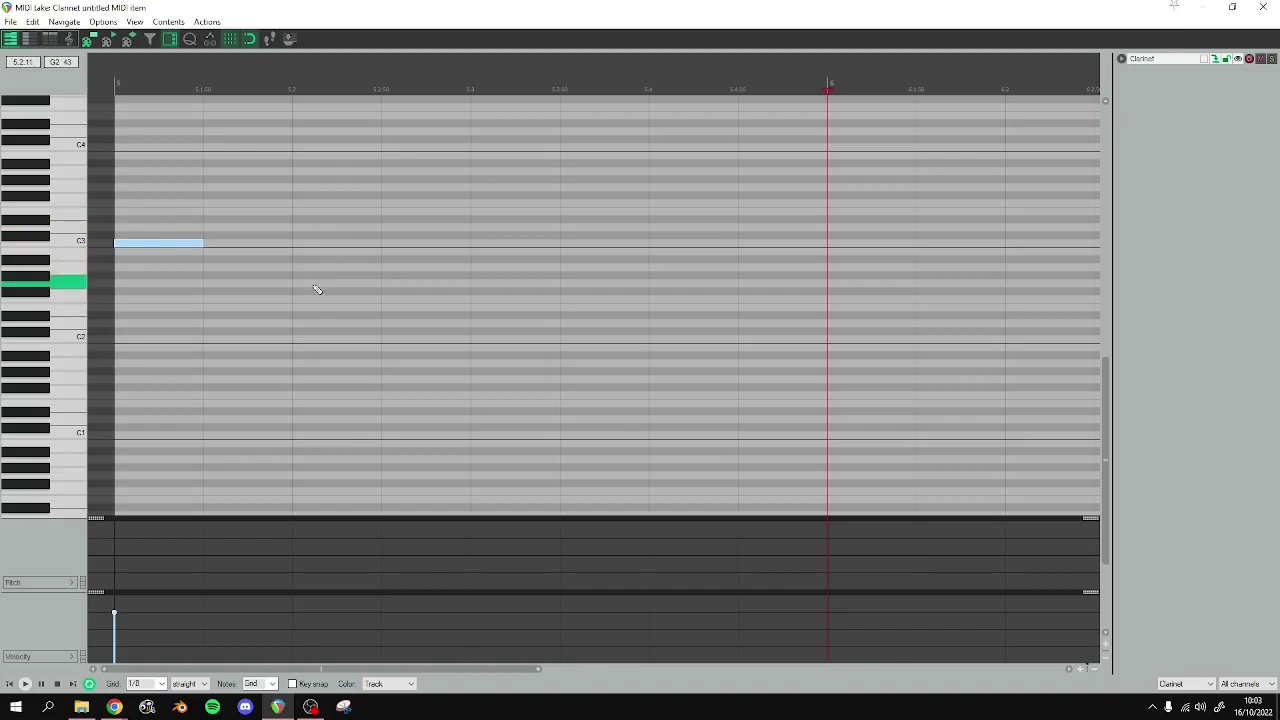
Add G2, C3 and G2 notes at beats 5.2, 5.3 and 5.4
{"action": "left_click", "coordinate": [316, 286]}
{"action": "left_click", "coordinate": [500, 244]}
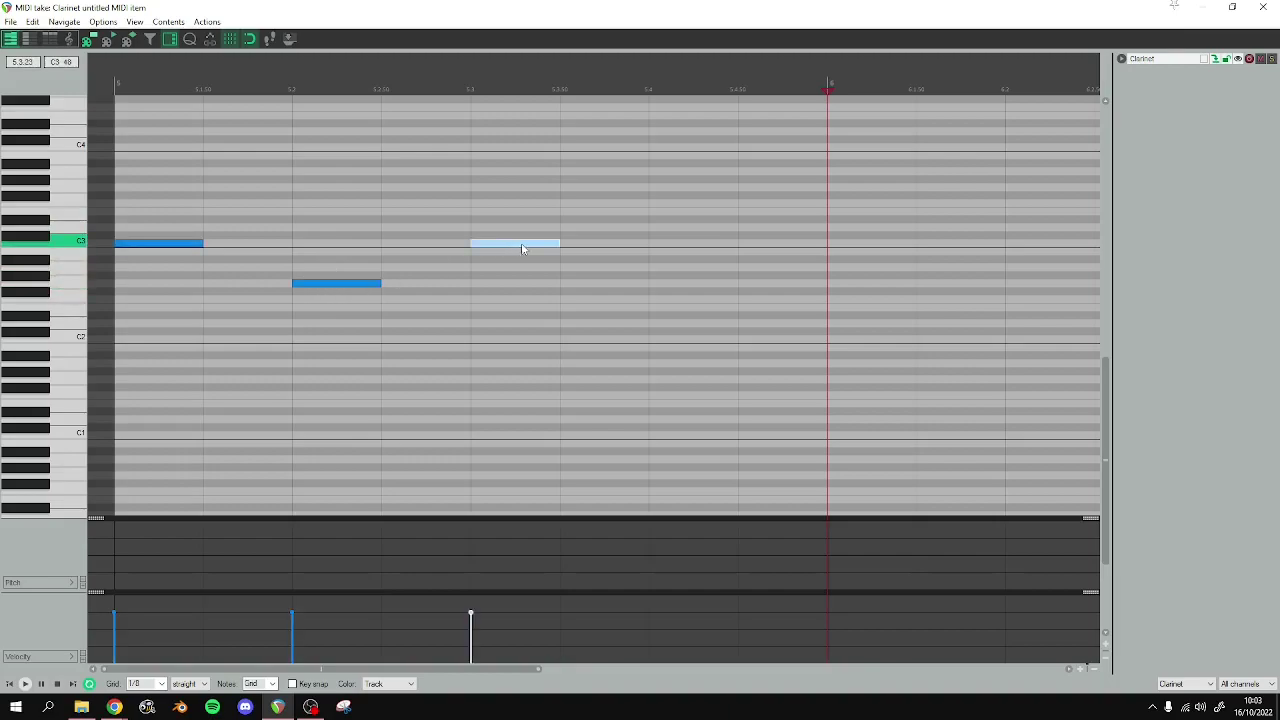
{"action": "left_click", "coordinate": [690, 286]}
{"action": "scroll", "coordinate": [568, 292], "scroll_direction": "down", "scroll_amount": 2}
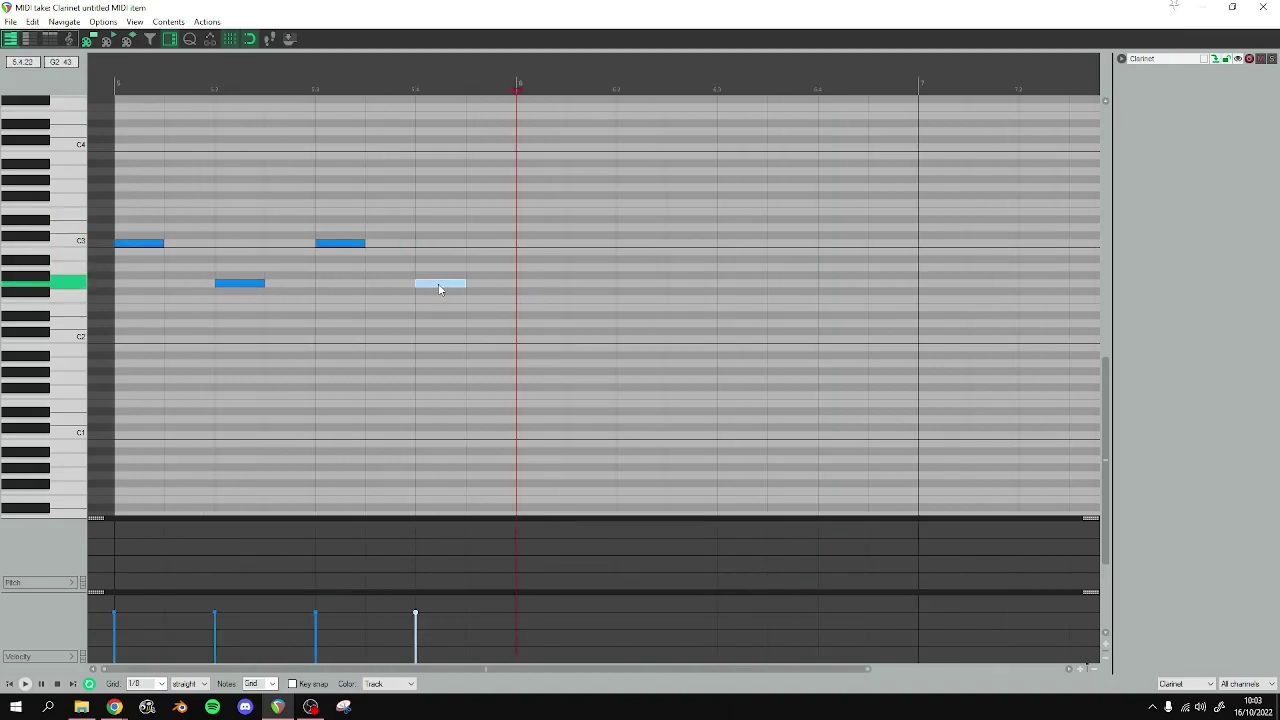
{"action": "left_click", "coordinate": [115, 84]}
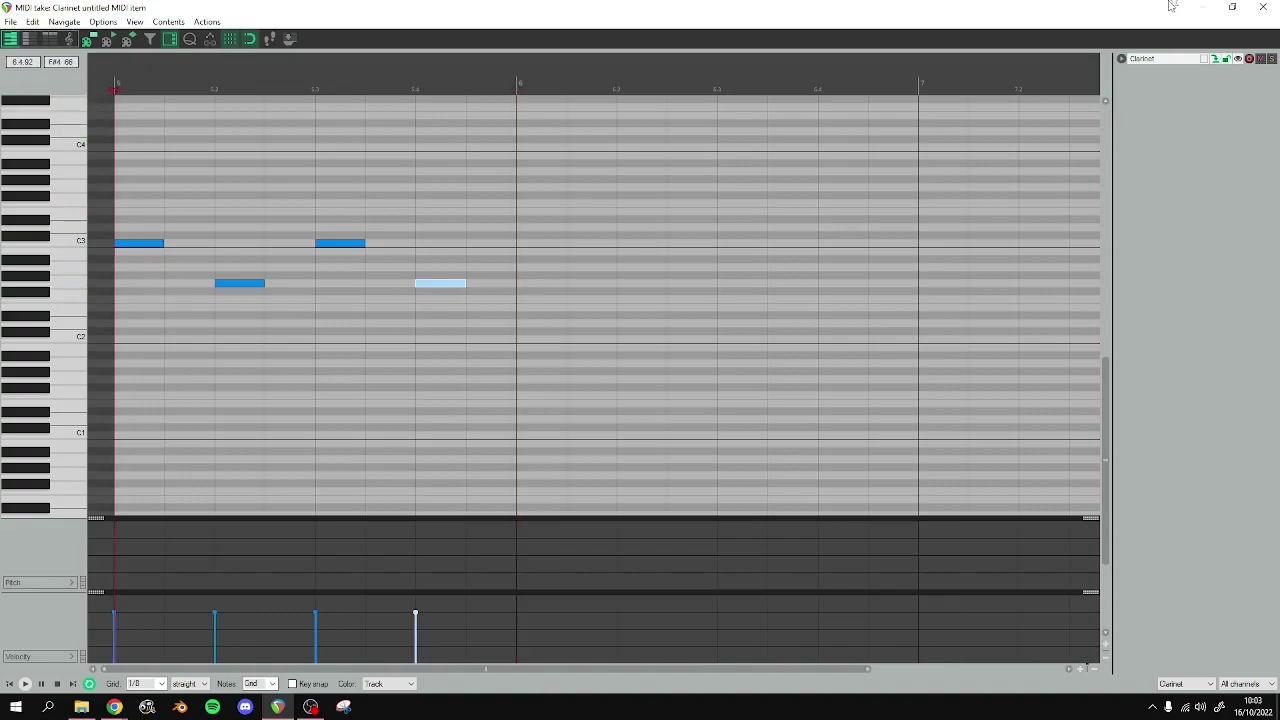
{"action": "left_click", "coordinate": [138, 245]}
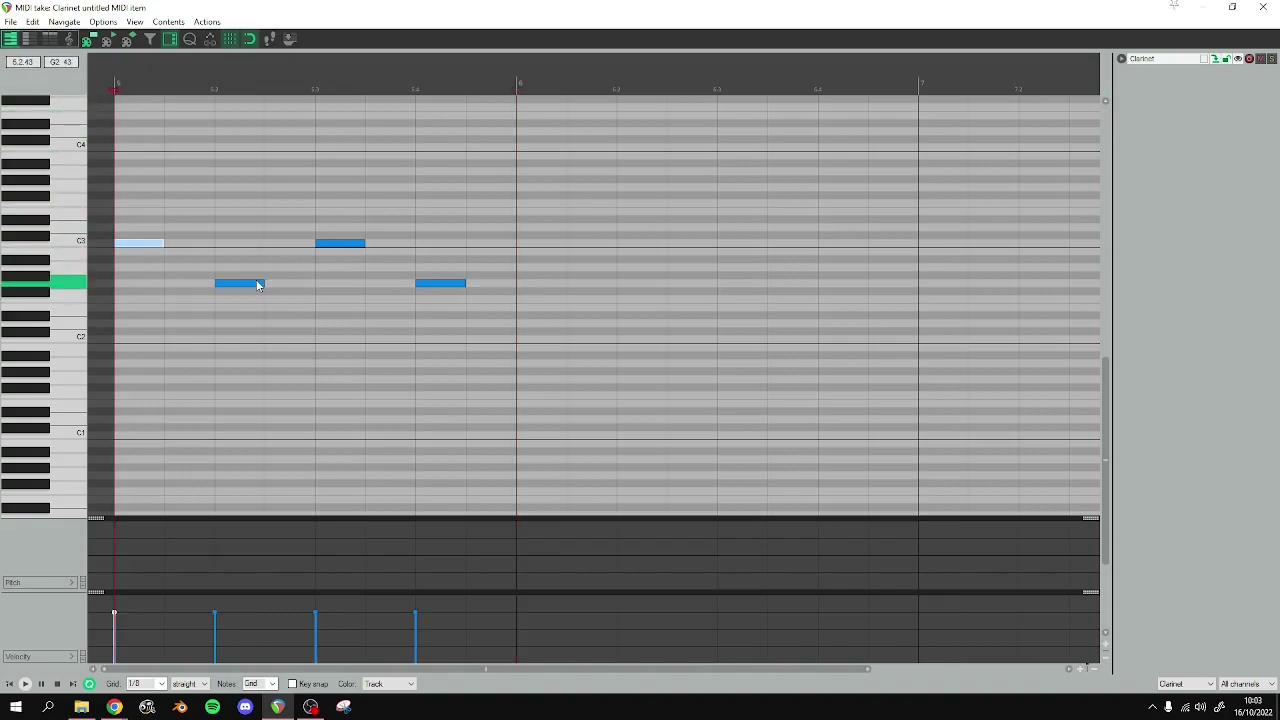
Trim the Clarinet MIDI item to just bar 5 and play it back
{"action": "left_click", "coordinate": [1262, 7]}
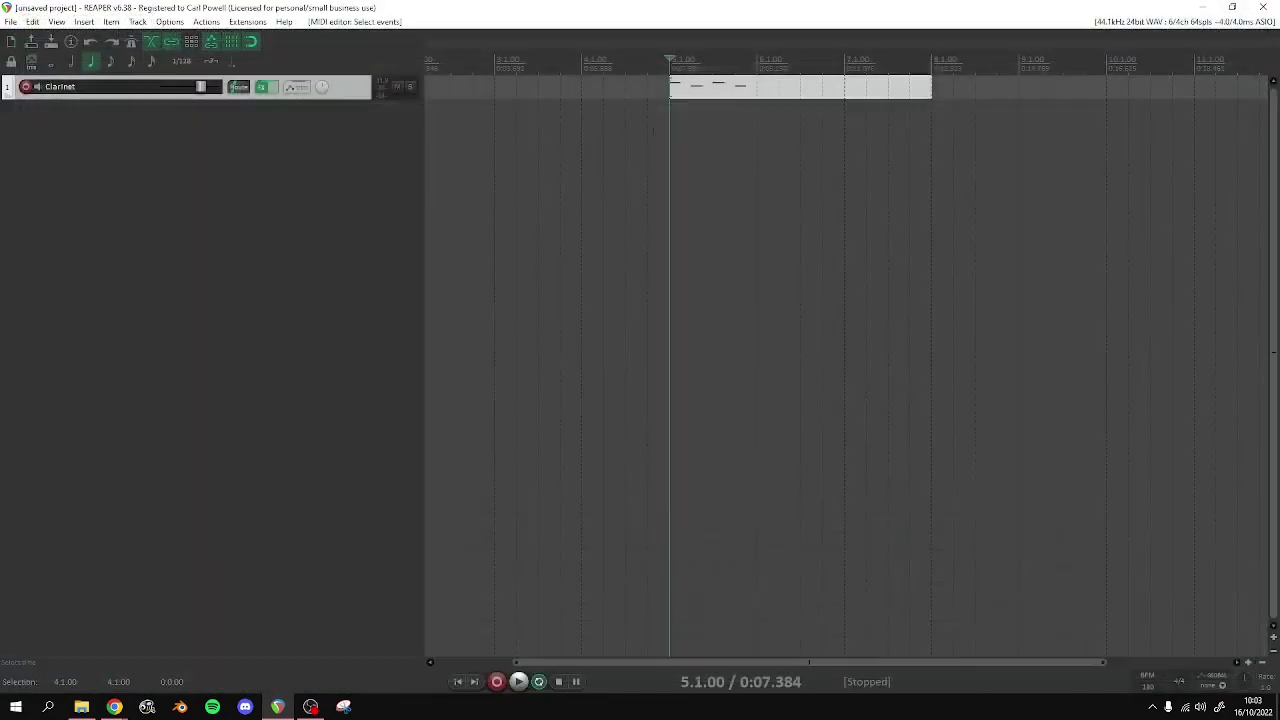
{"action": "left_click_drag", "start_coordinate": [930, 87], "coordinate": [757, 140]}
{"action": "key", "text": "space"}
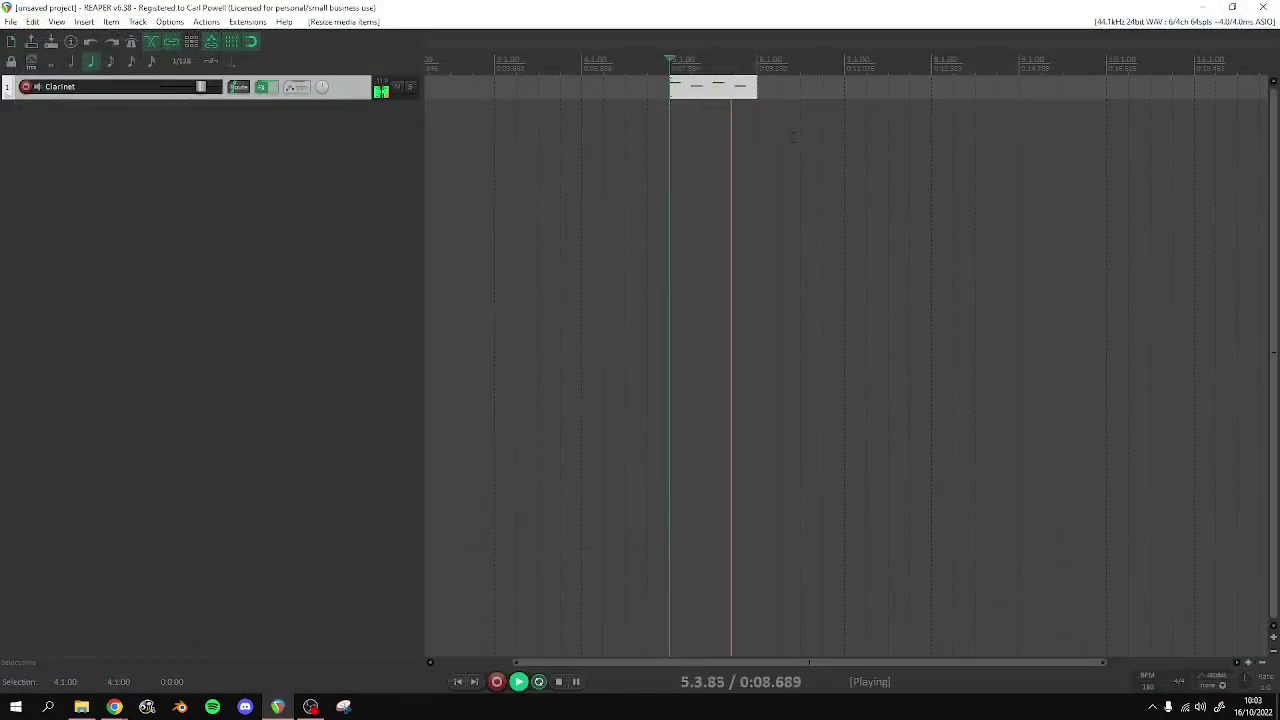
{"action": "key", "text": "space"}
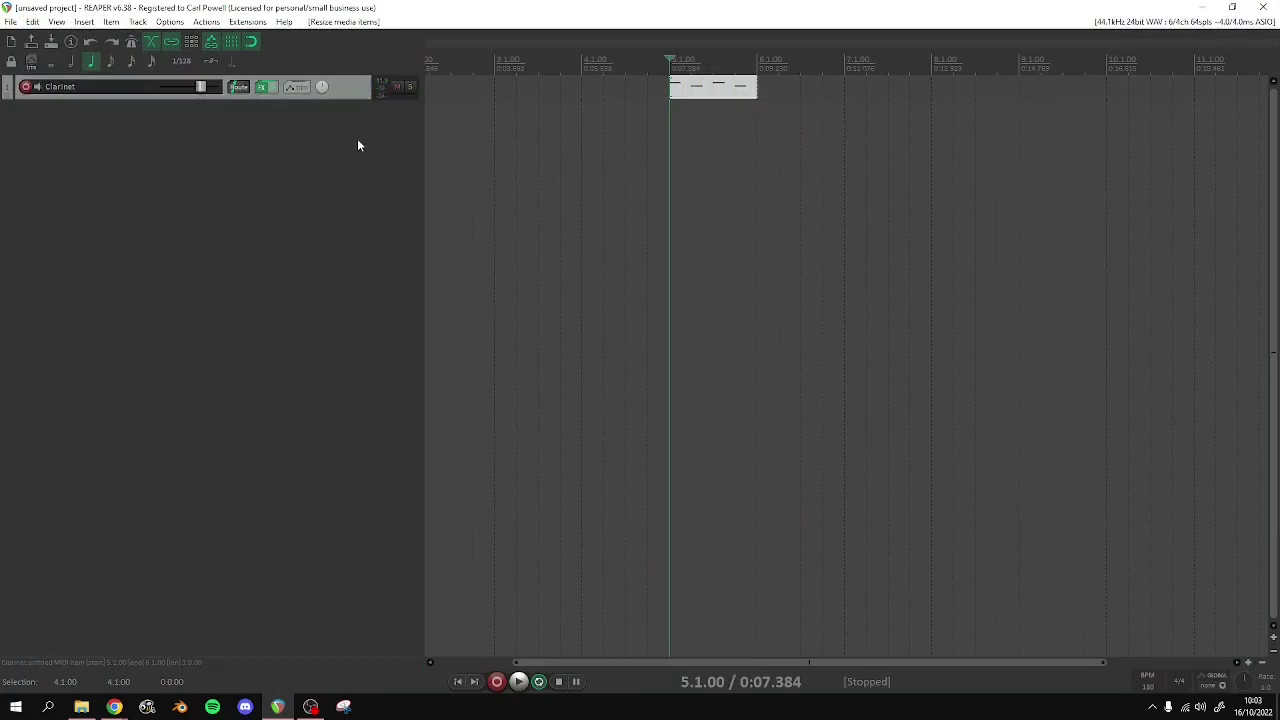
Duplicate the Clarinet track
{"action": "left_click", "coordinate": [356, 95]}
{"action": "right_click", "coordinate": [353, 88]}
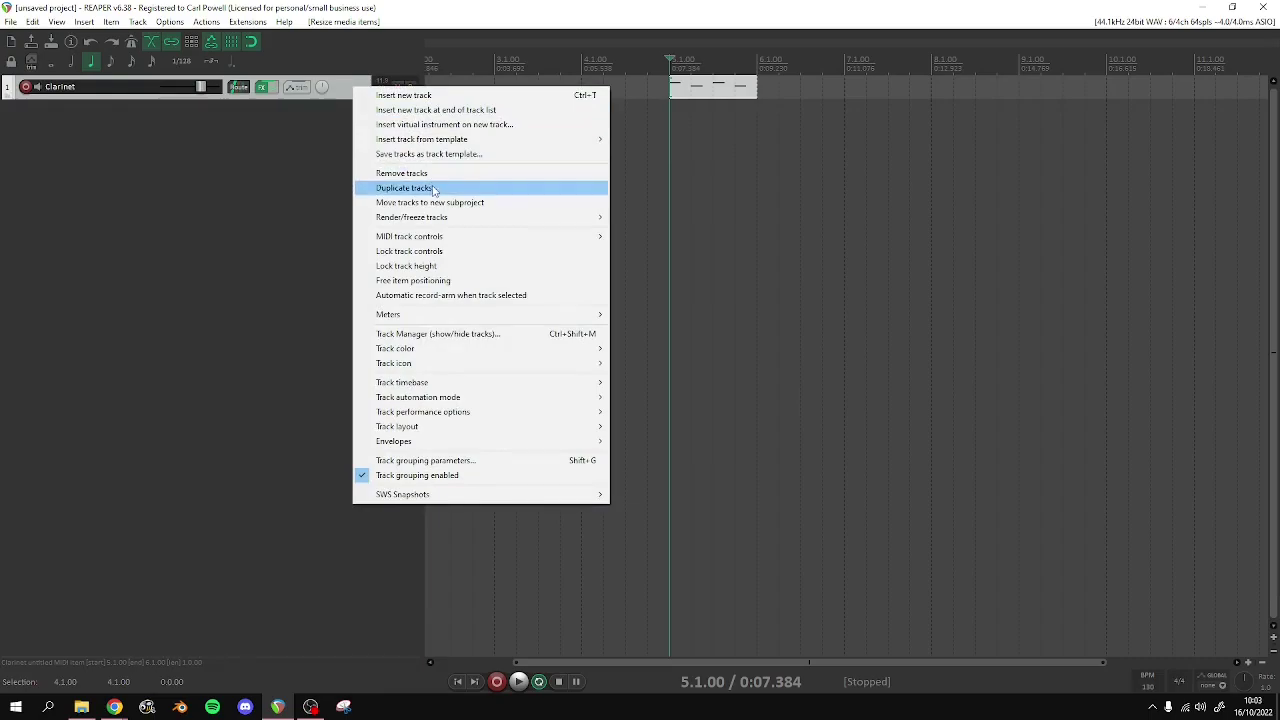
{"action": "left_click", "coordinate": [434, 189]}
Load 018_Trumpet from the Banjo-Kazooie soundfont into the duplicate's sforzando
{"action": "left_click", "coordinate": [263, 112]}
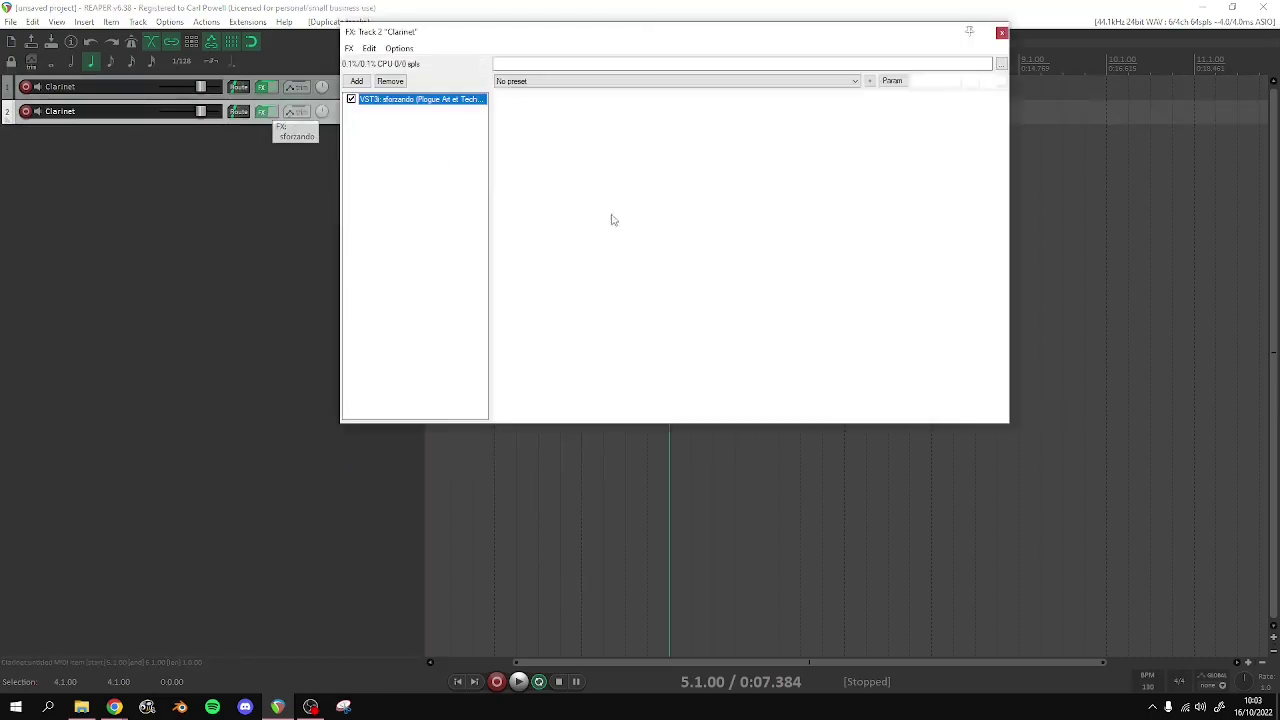
{"action": "left_click", "coordinate": [604, 114]}
{"action": "mouse_move", "coordinate": [662, 168]}
{"action": "mouse_move", "coordinate": [742, 168]}
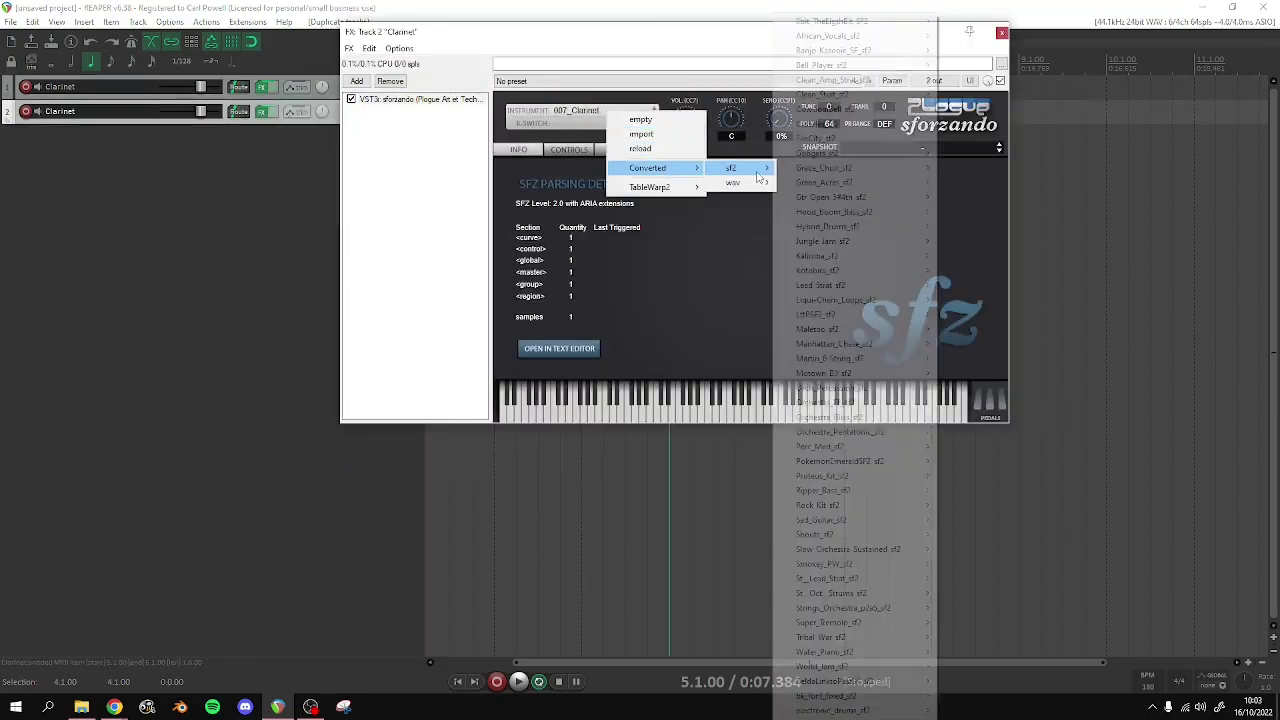
{"action": "mouse_move", "coordinate": [882, 52]}
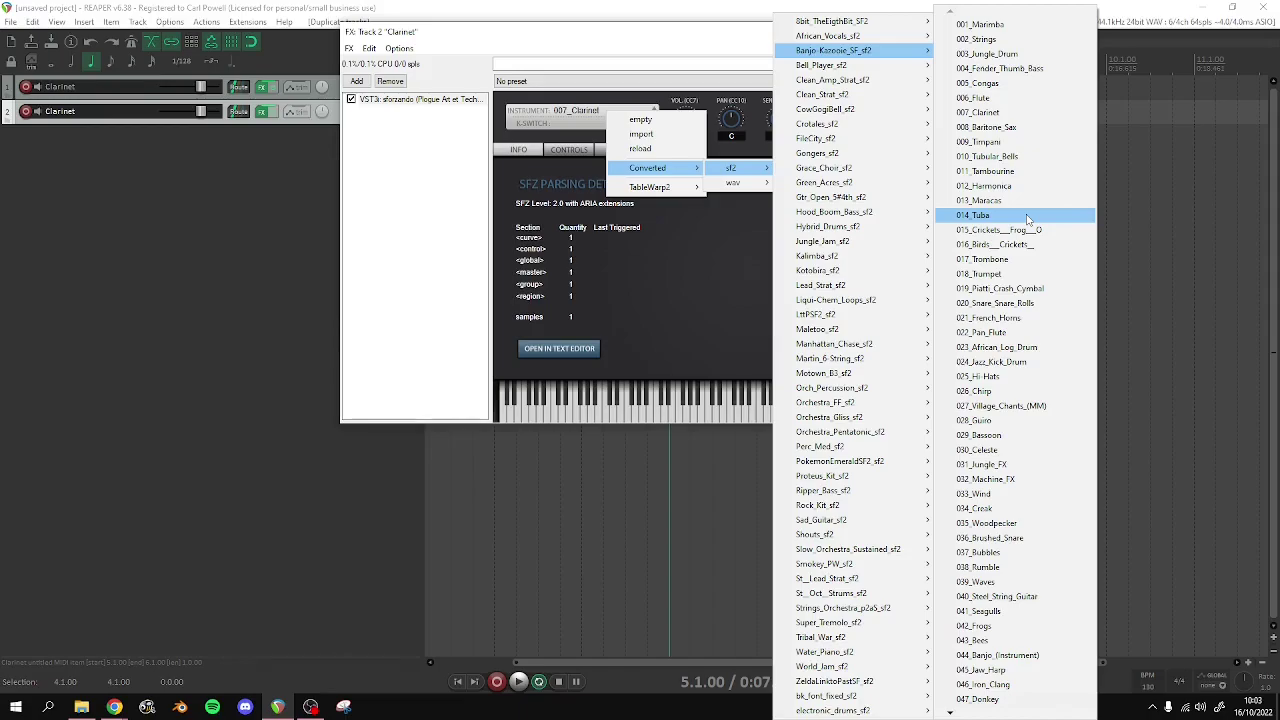
{"action": "left_click", "coordinate": [1027, 274]}
{"action": "left_click", "coordinate": [1001, 32]}
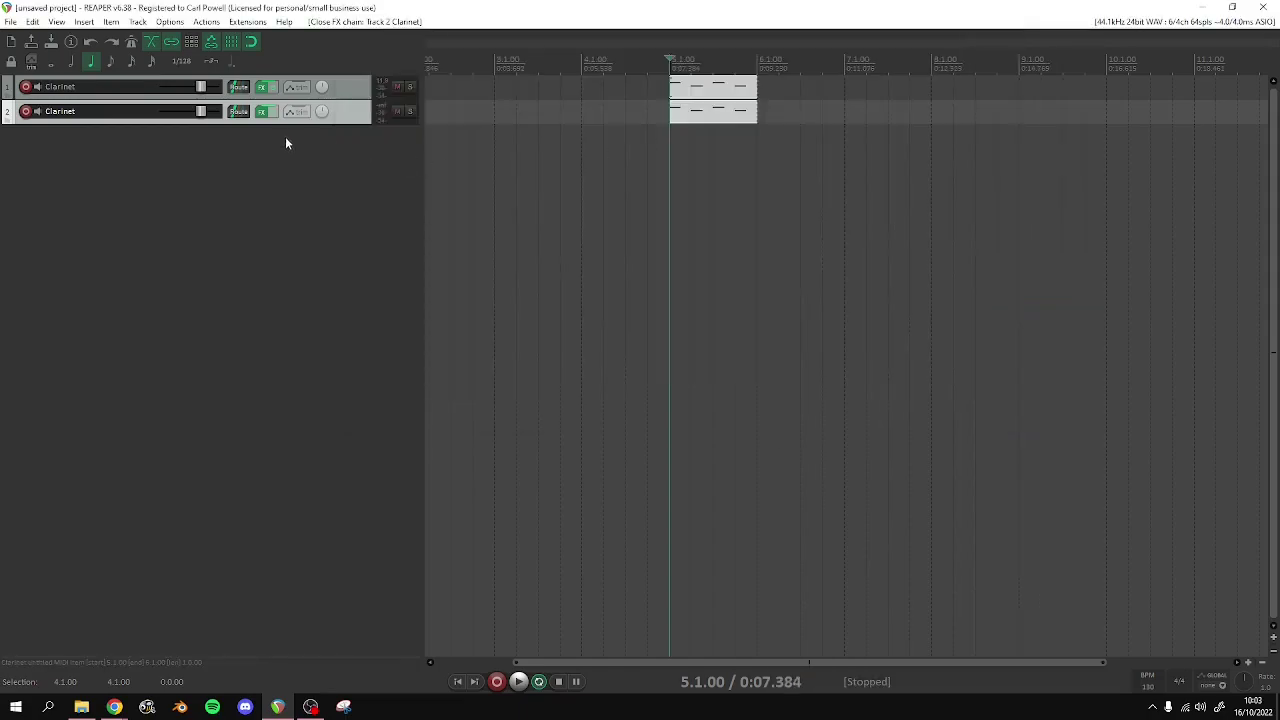
Rename track 2 to 'Trumpet'
{"action": "double_click", "coordinate": [95, 119]}
{"action": "type", "text": "T"}
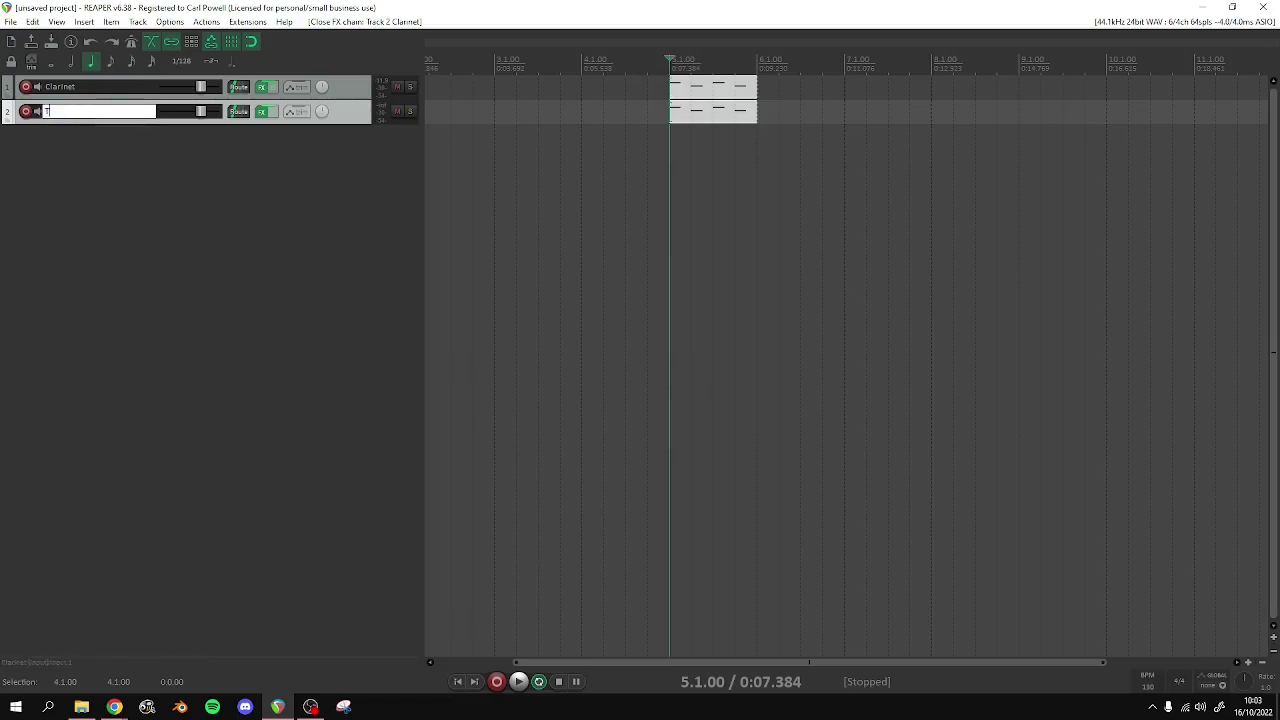
{"action": "type", "text": "rumpet"}
{"action": "key", "text": "Return"}
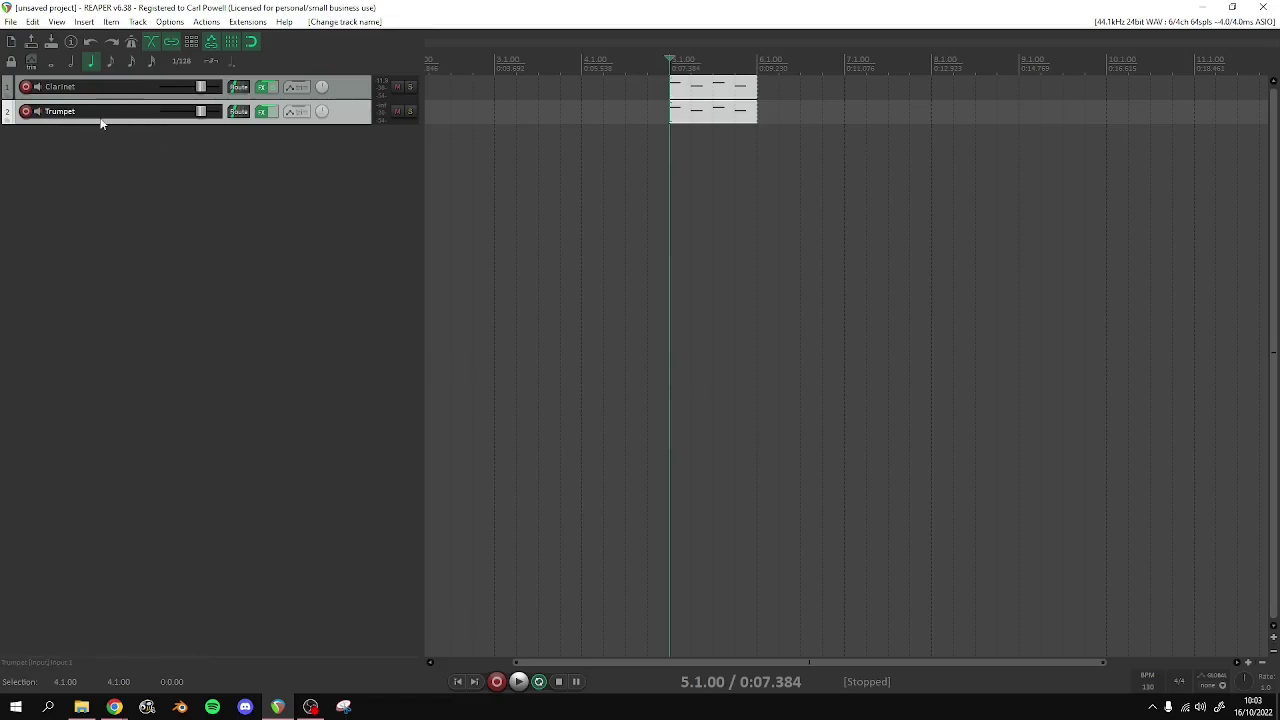
{"action": "left_click", "coordinate": [265, 114]}
{"action": "left_click", "coordinate": [1001, 32]}
Shift all four Trumpet notes one eighth later and audition the offset part
{"action": "double_click", "coordinate": [709, 88]}
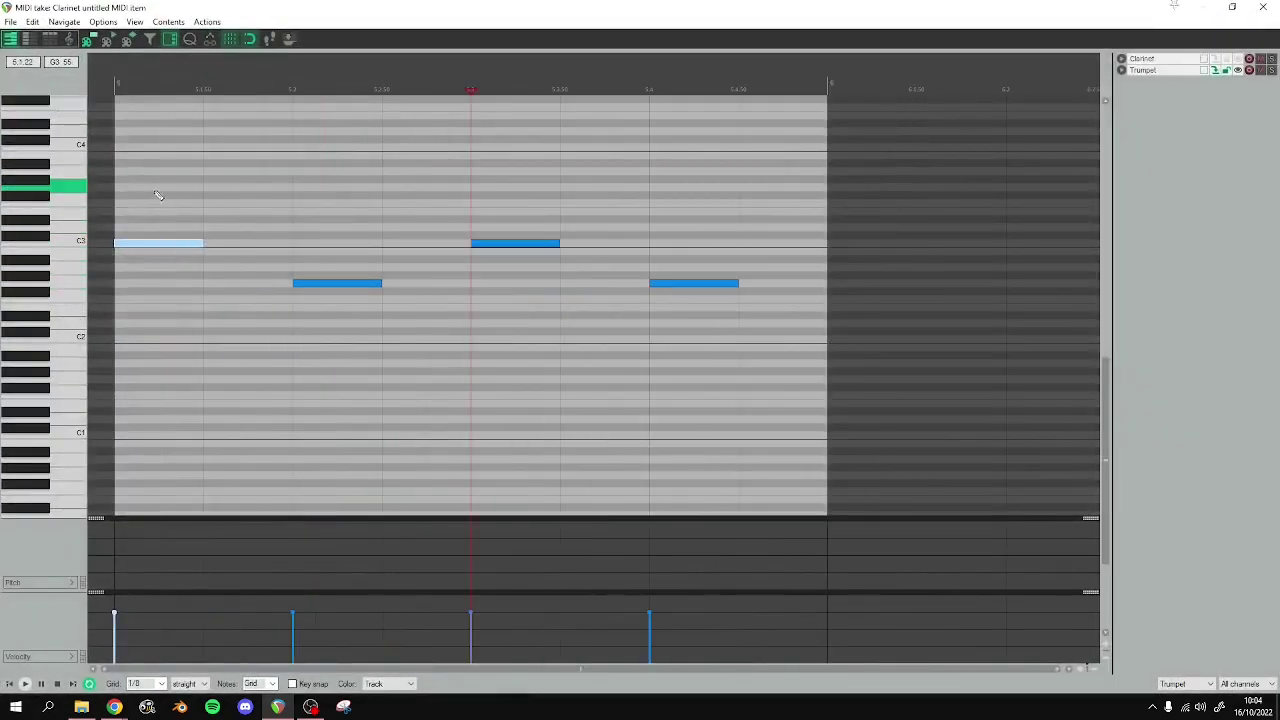
{"action": "left_click_drag", "start_coordinate": [171, 206], "coordinate": [709, 349]}
{"action": "left_click_drag", "start_coordinate": [176, 243], "coordinate": [238, 249]}
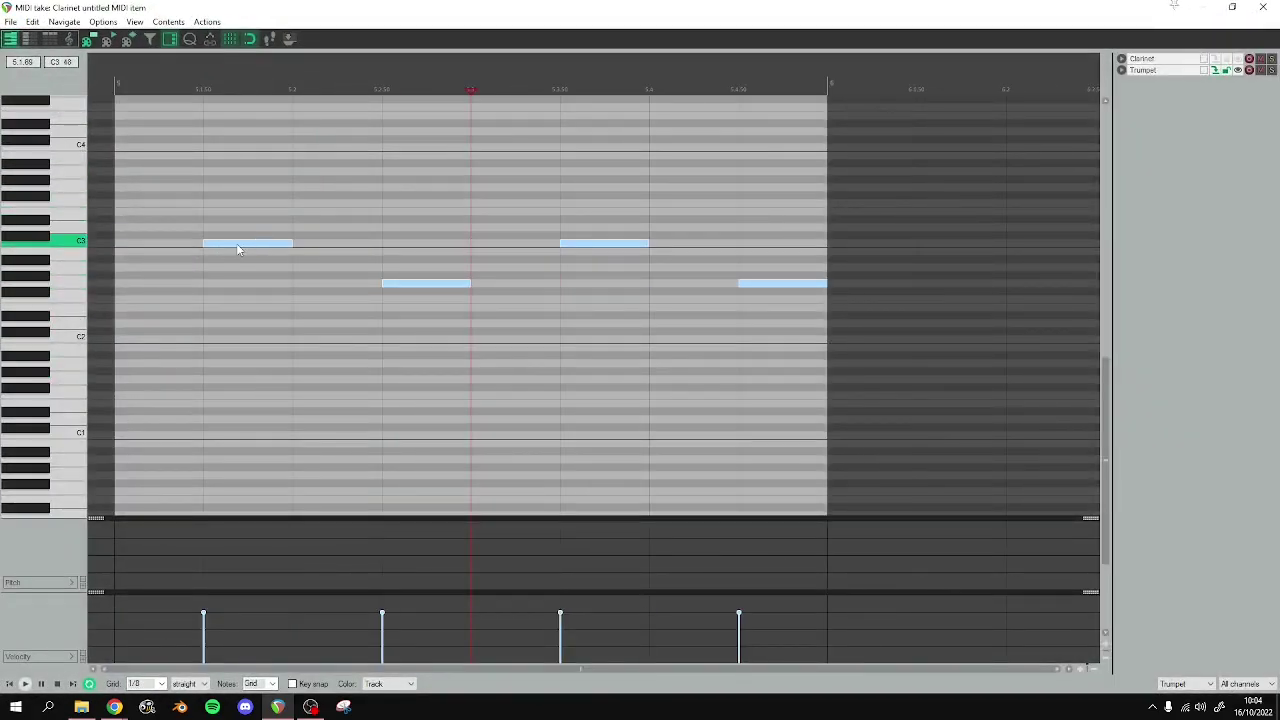
{"action": "left_click", "coordinate": [115, 88]}
{"action": "key", "text": "space"}
{"action": "left_click_drag", "start_coordinate": [246, 246], "coordinate": [248, 246]}
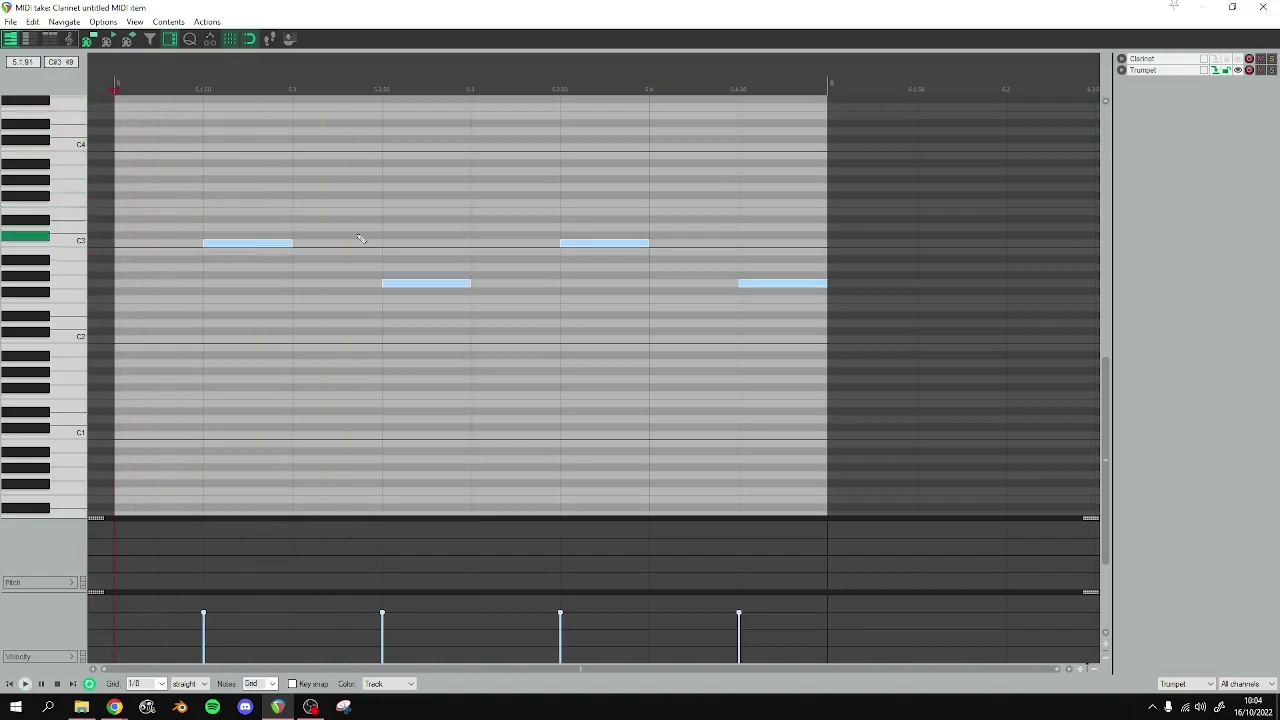
{"action": "left_click", "coordinate": [1262, 7]}
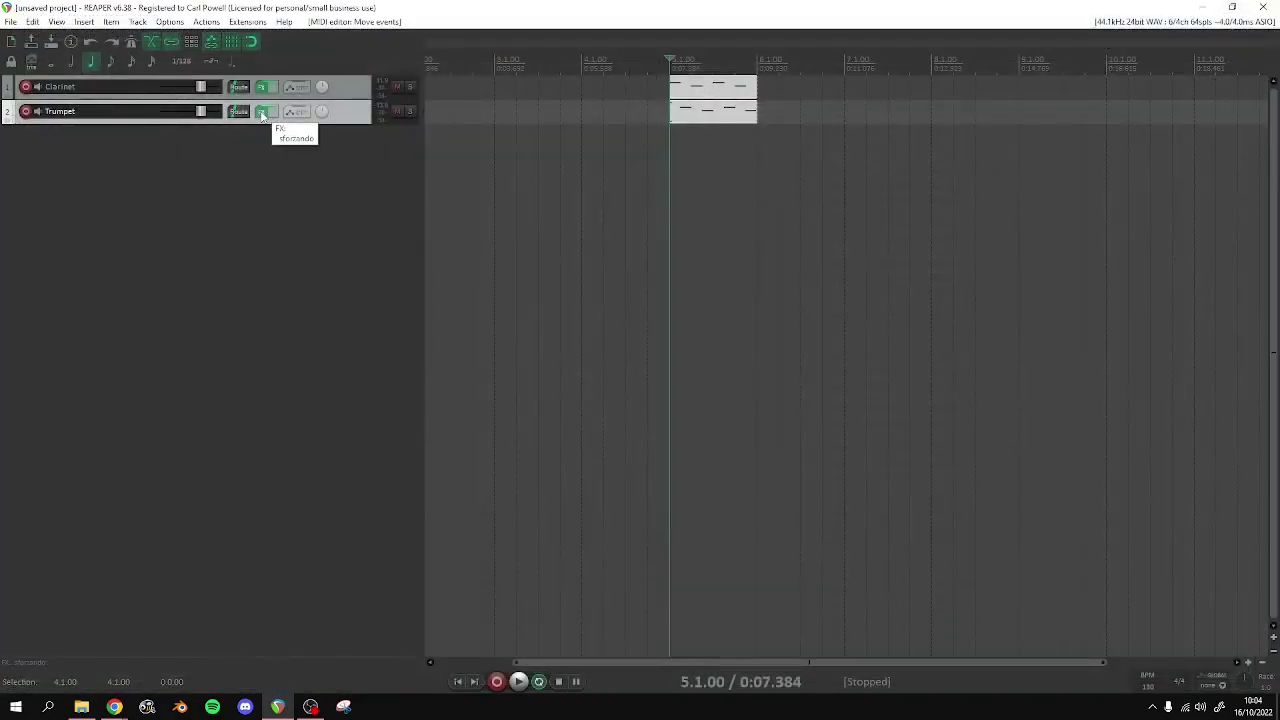
Lower the Trumpet sforzando's TUNE control to −40 while playing bar 5
{"action": "left_click", "coordinate": [262, 111]}
{"action": "left_click_drag", "start_coordinate": [642, 48], "coordinate": [674, 231]}
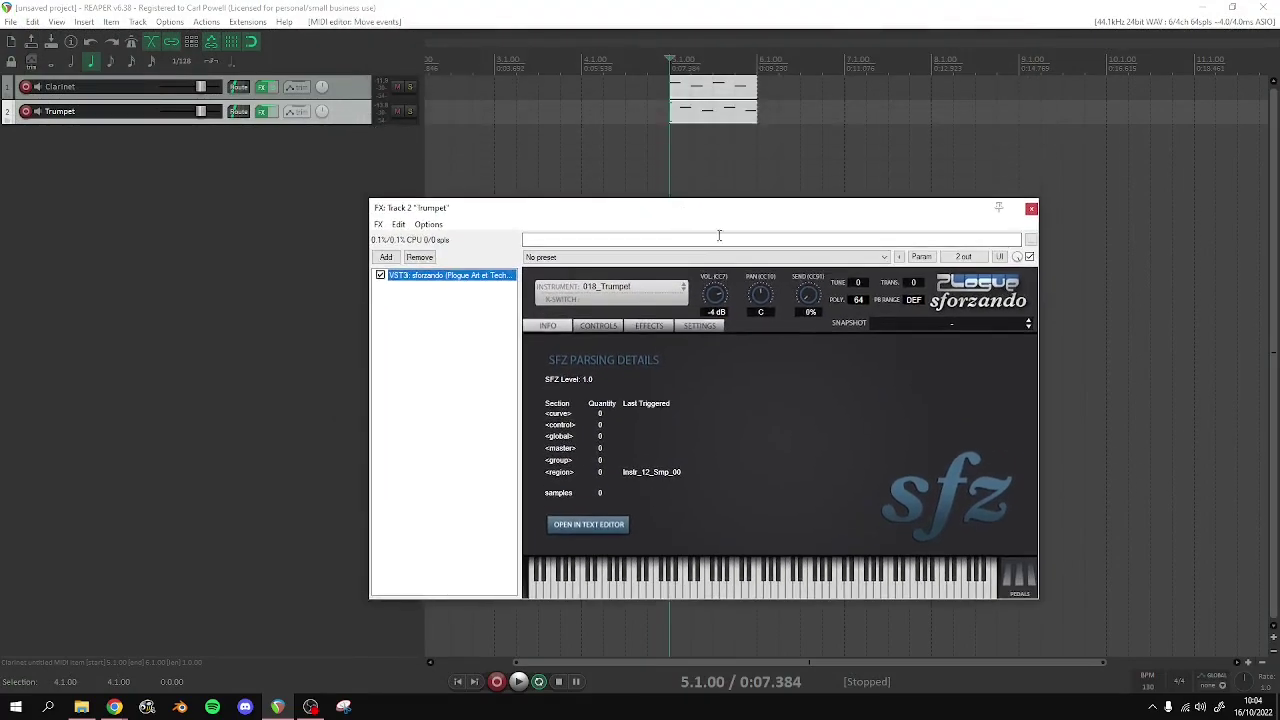
{"action": "key", "text": "space"}
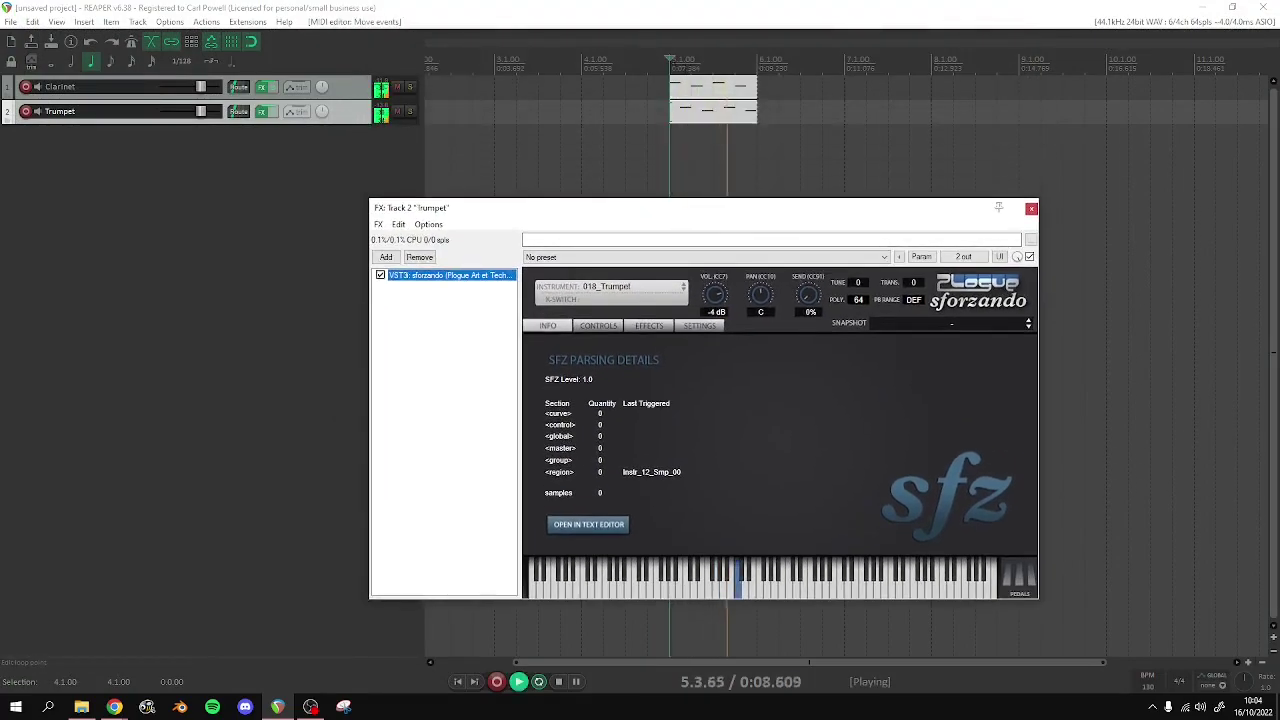
{"action": "key", "text": "space"}
{"action": "left_click_drag", "start_coordinate": [672, 64], "coordinate": [757, 66]}
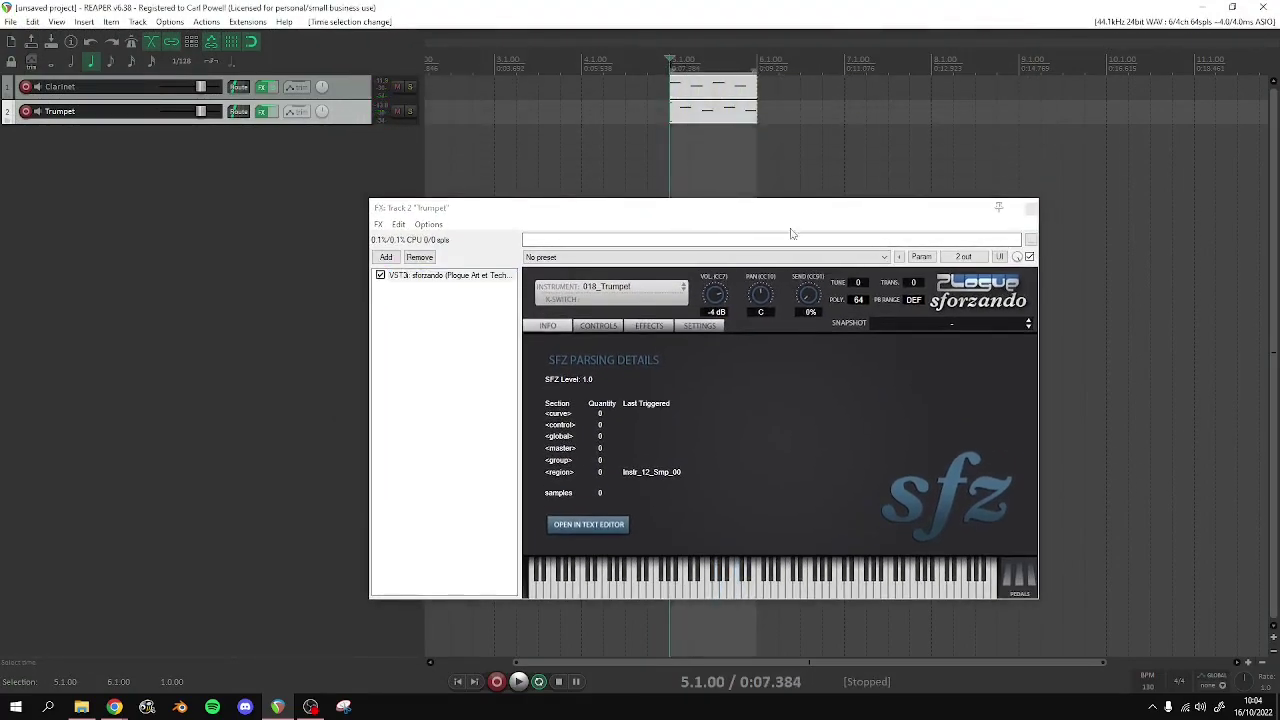
{"action": "key", "text": "space"}
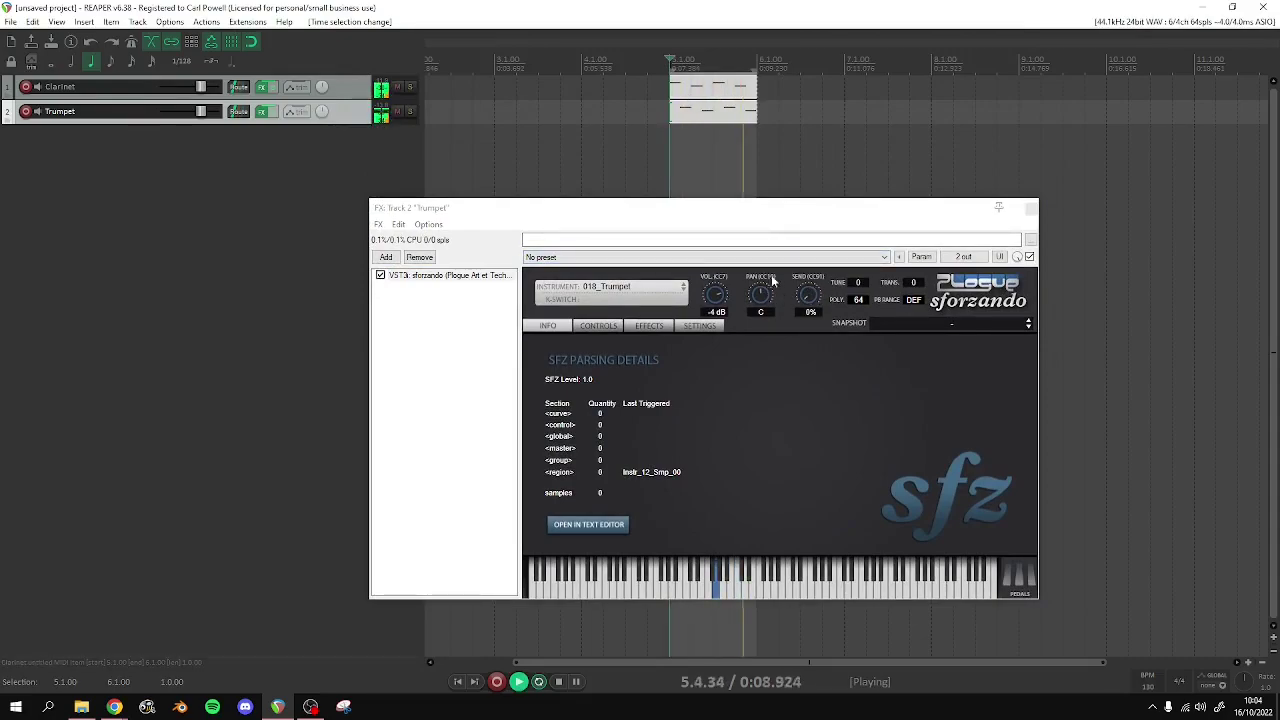
{"action": "left_click", "coordinate": [634, 327]}
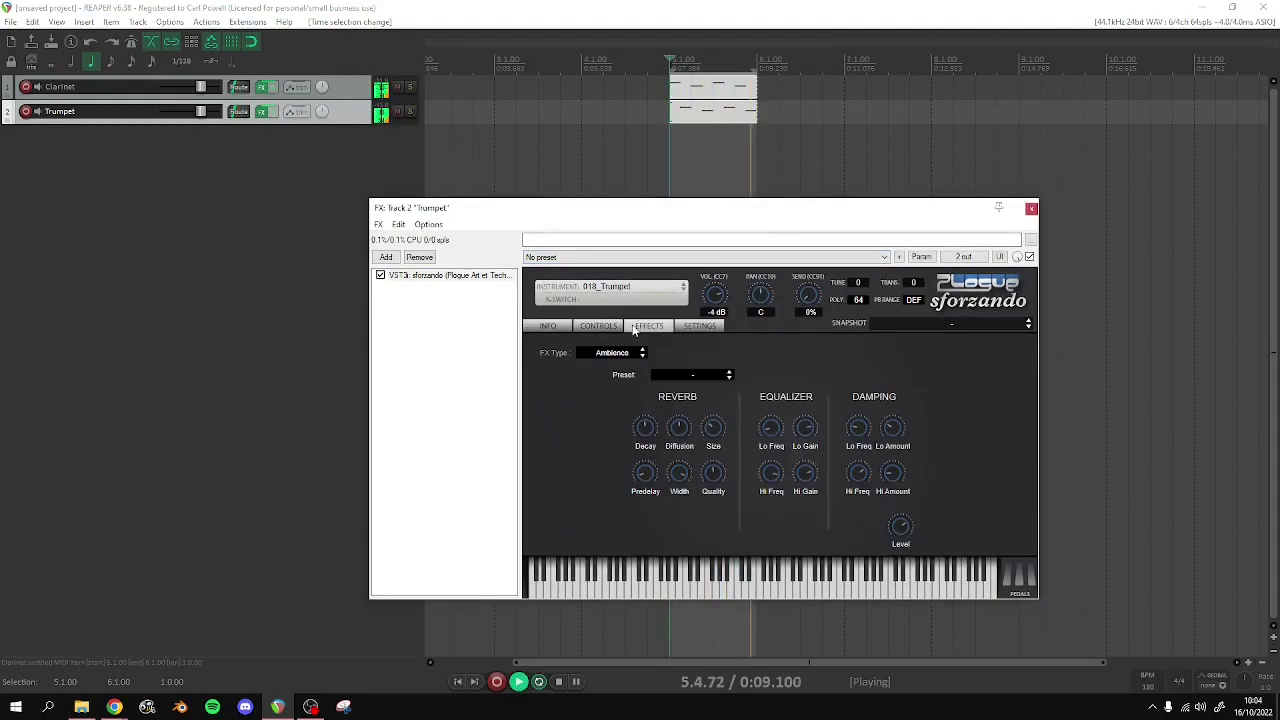
{"action": "left_click", "coordinate": [598, 326]}
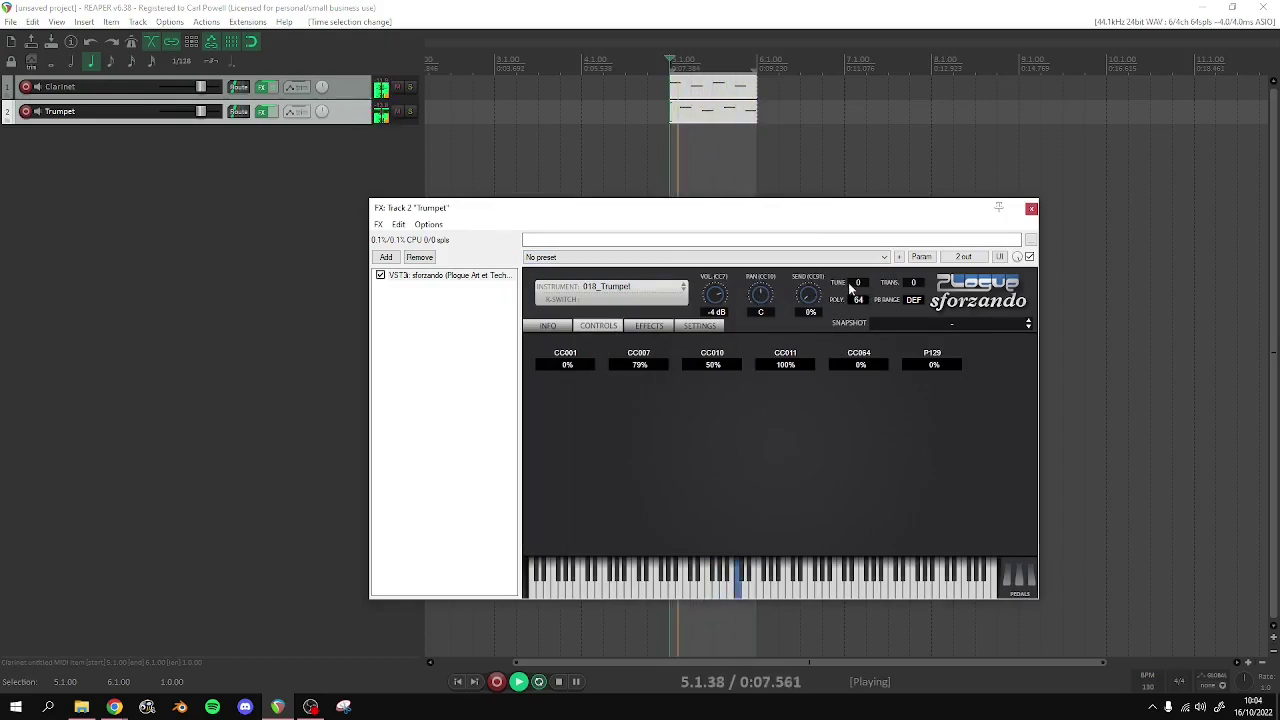
{"action": "left_click_drag", "start_coordinate": [850, 288], "coordinate": [858, 355]}
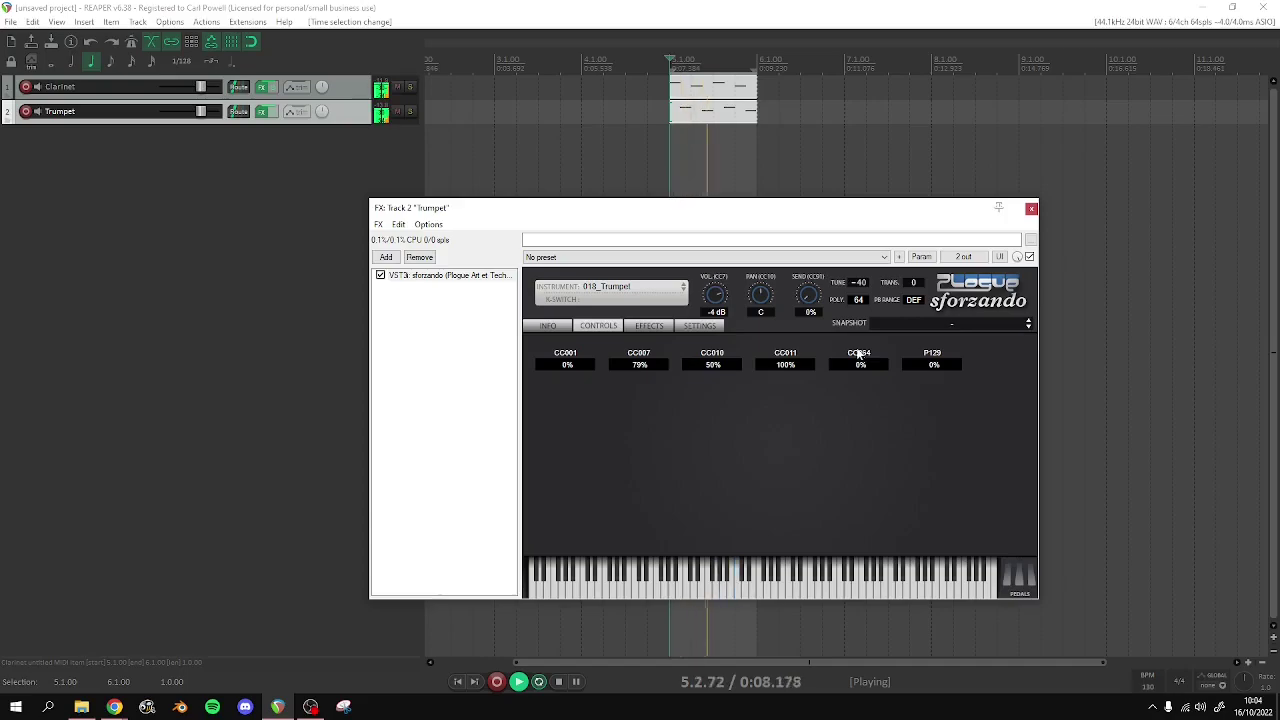
{"action": "key", "text": "space"}
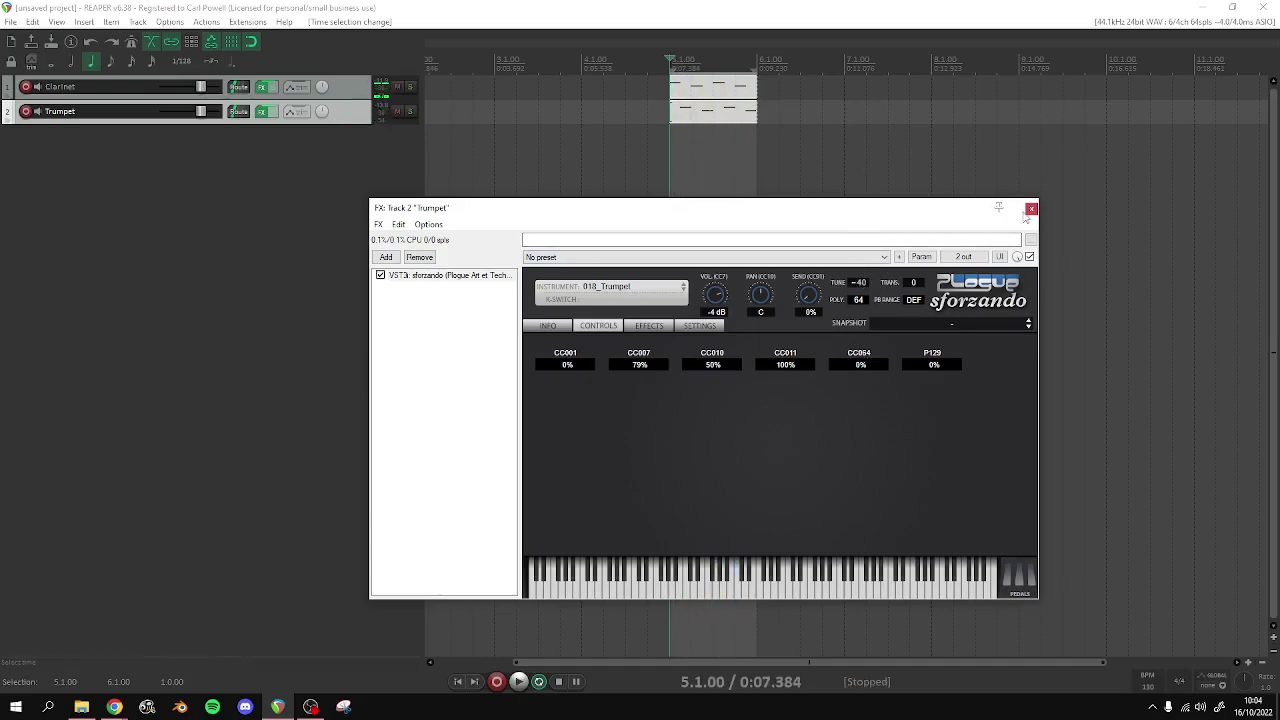
{"action": "left_click", "coordinate": [1030, 209]}
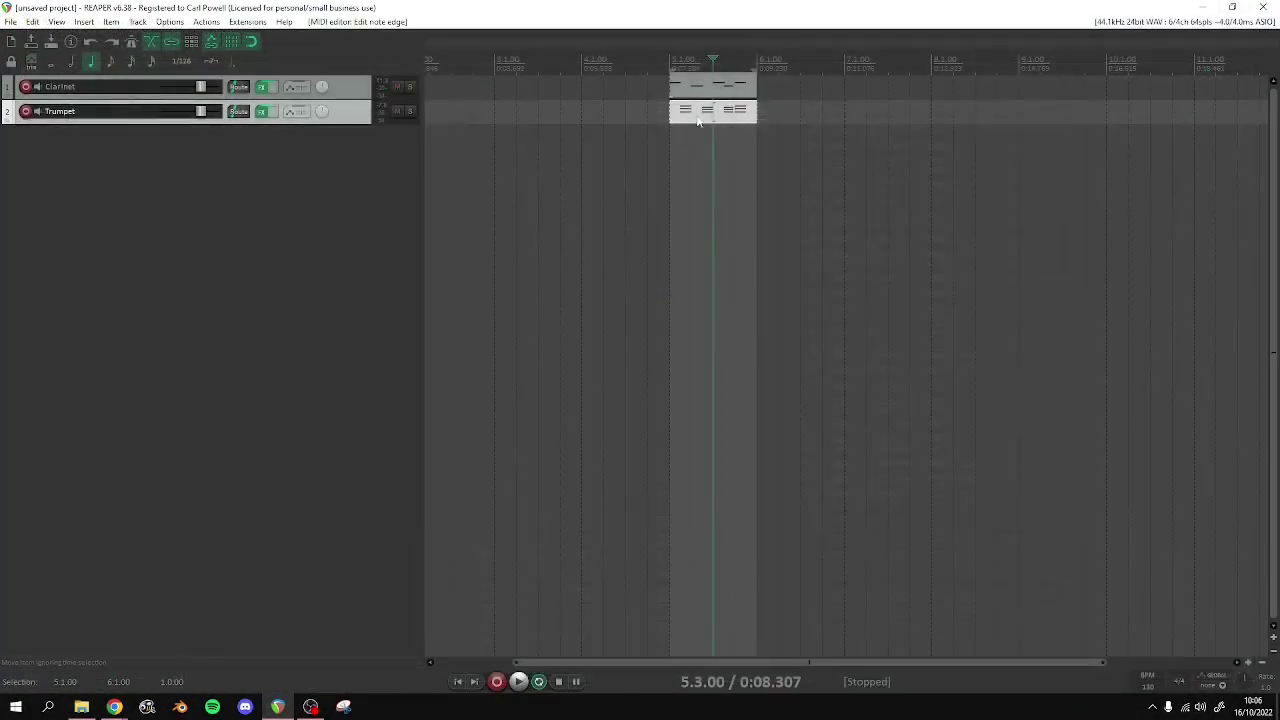
Select the MIDI item and set the play position at bar 6.2
{"action": "left_click", "coordinate": [707, 110]}
{"action": "scroll", "coordinate": [701, 92], "scroll_direction": "right", "scroll_amount": 2}
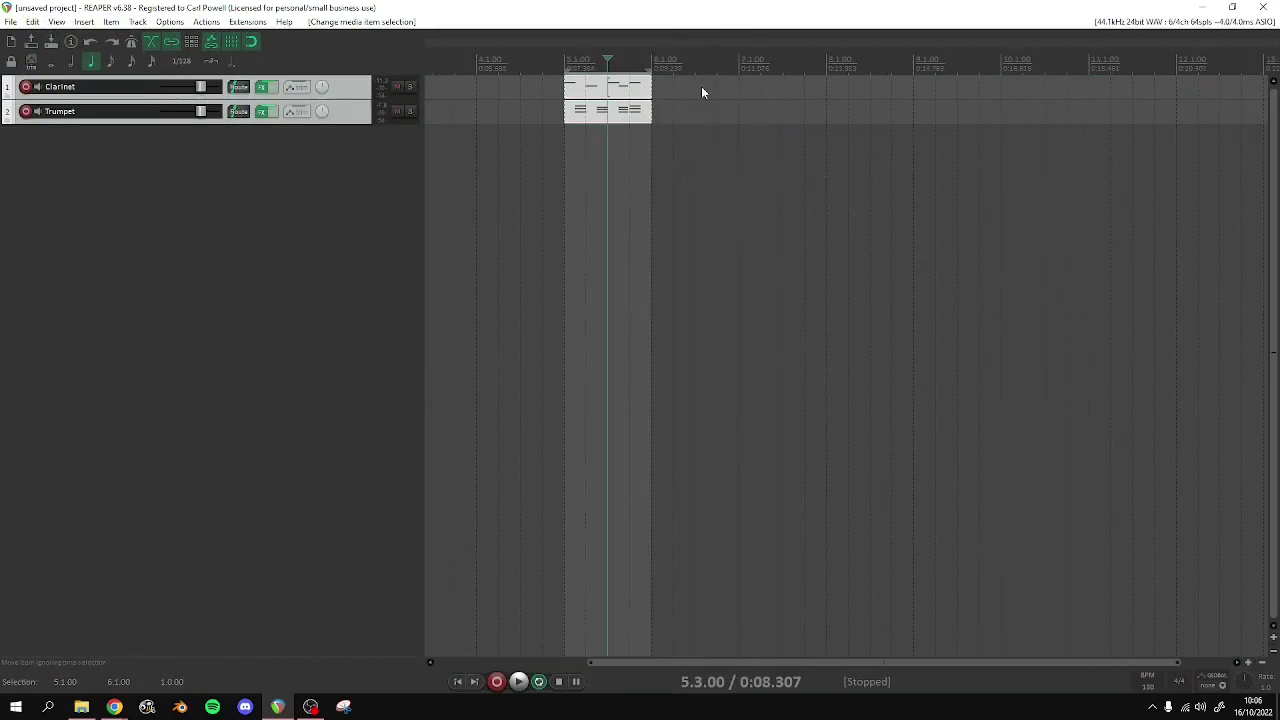
{"action": "scroll", "coordinate": [640, 106], "scroll_direction": "up", "scroll_amount": 3}
{"action": "scroll", "coordinate": [640, 106], "scroll_direction": "right", "scroll_amount": 4}
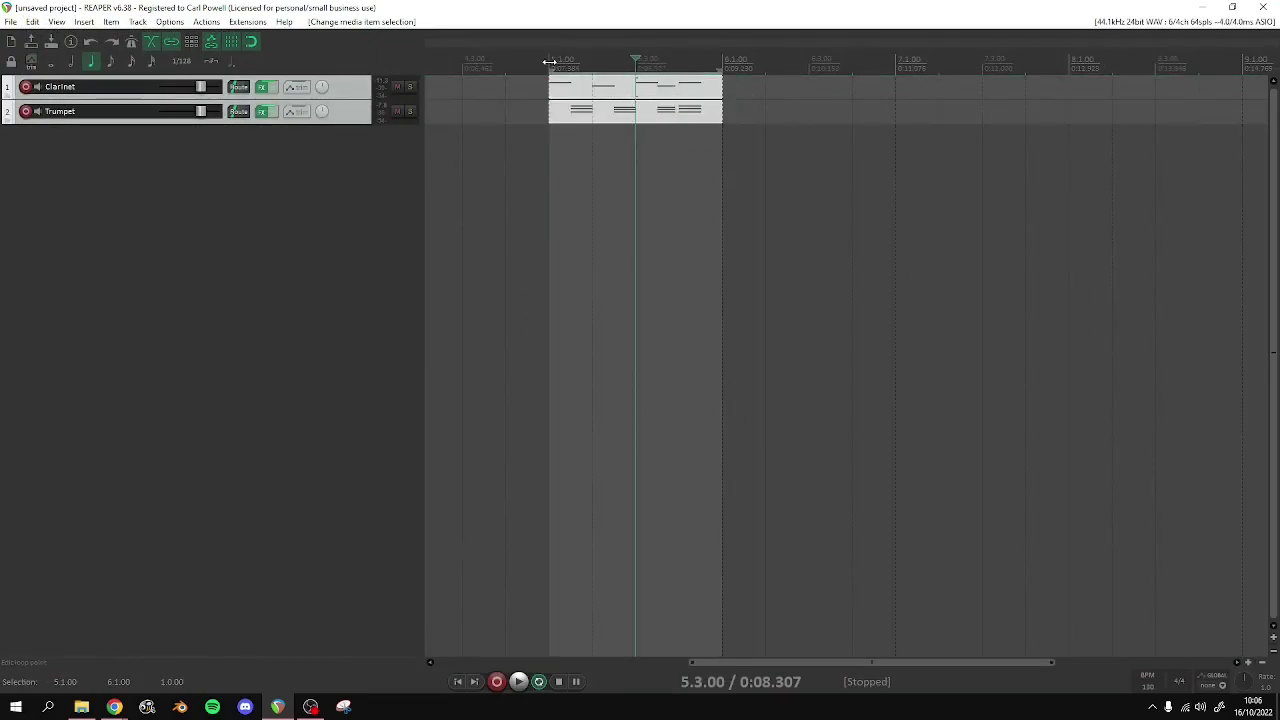
{"action": "left_click_drag", "start_coordinate": [552, 86], "coordinate": [1062, 88]}
{"action": "left_click", "coordinate": [678, 86]}
{"action": "left_click", "coordinate": [740, 85]}
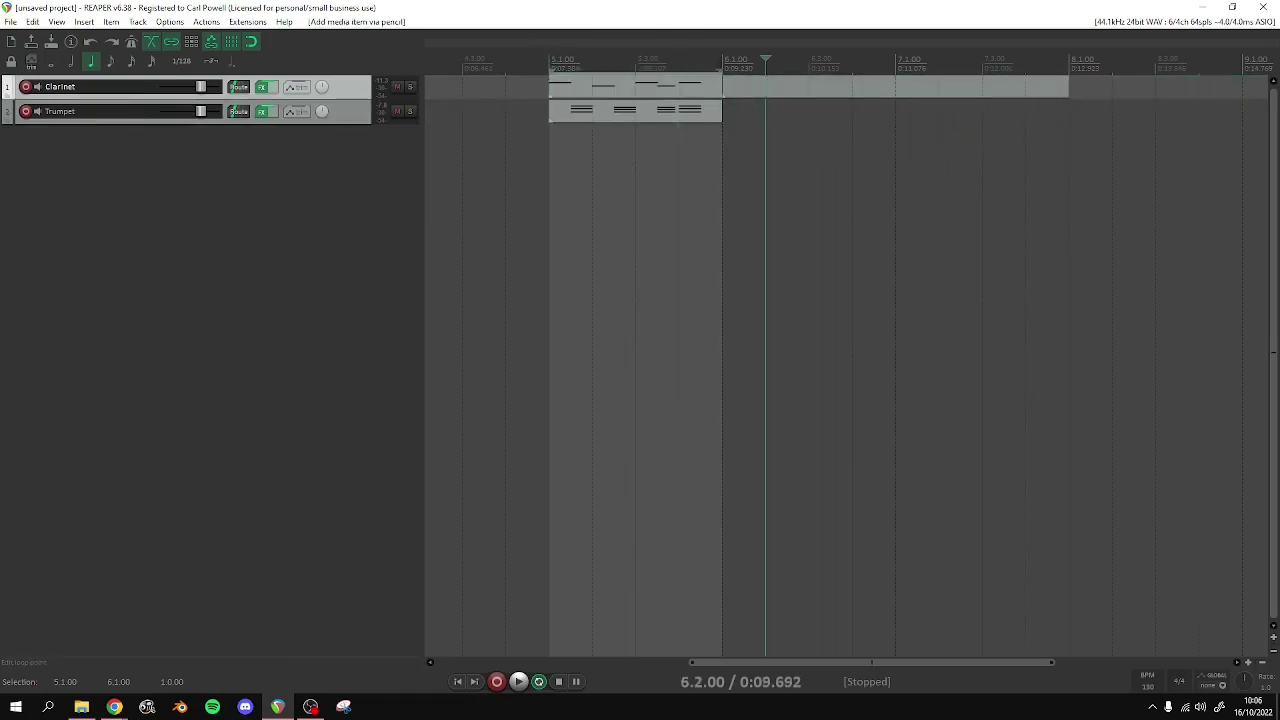
Mark bars 6–8 for a new Clarinet item, then select the bar-5 Clarinet and Trumpet items
{"action": "left_click_drag", "start_coordinate": [755, 95], "coordinate": [1068, 82]}
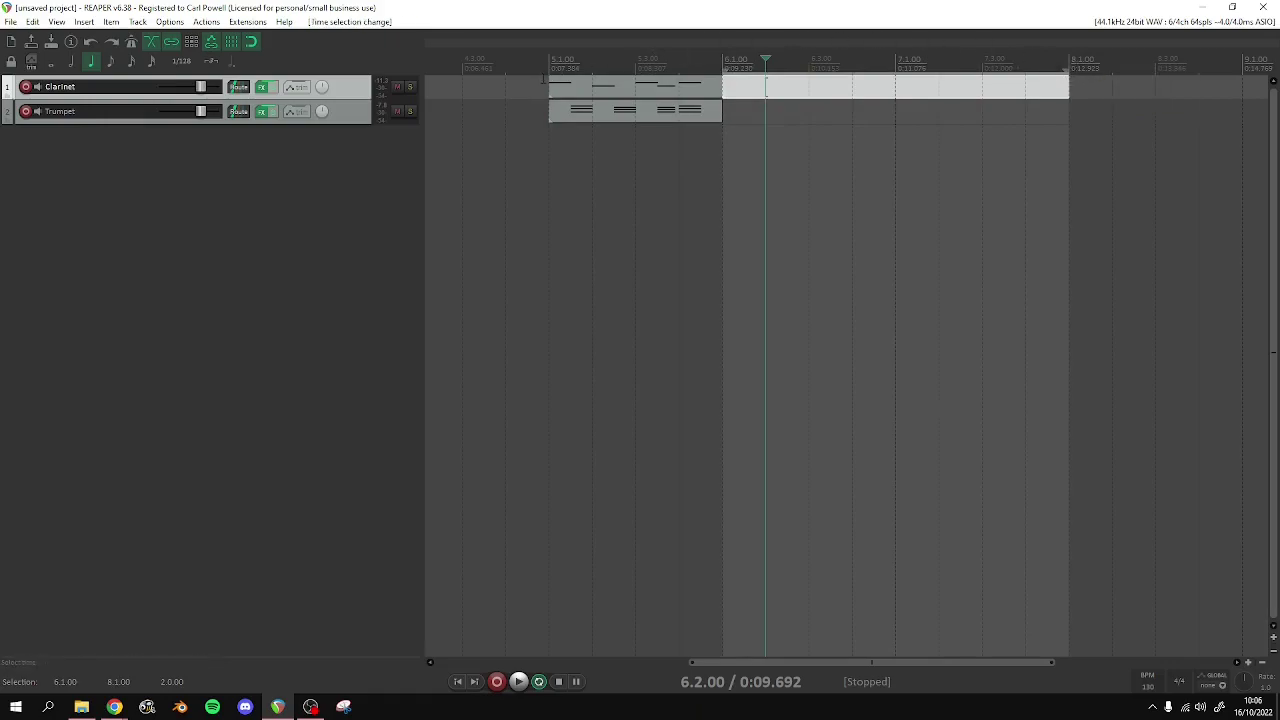
{"action": "left_click", "coordinate": [722, 60]}
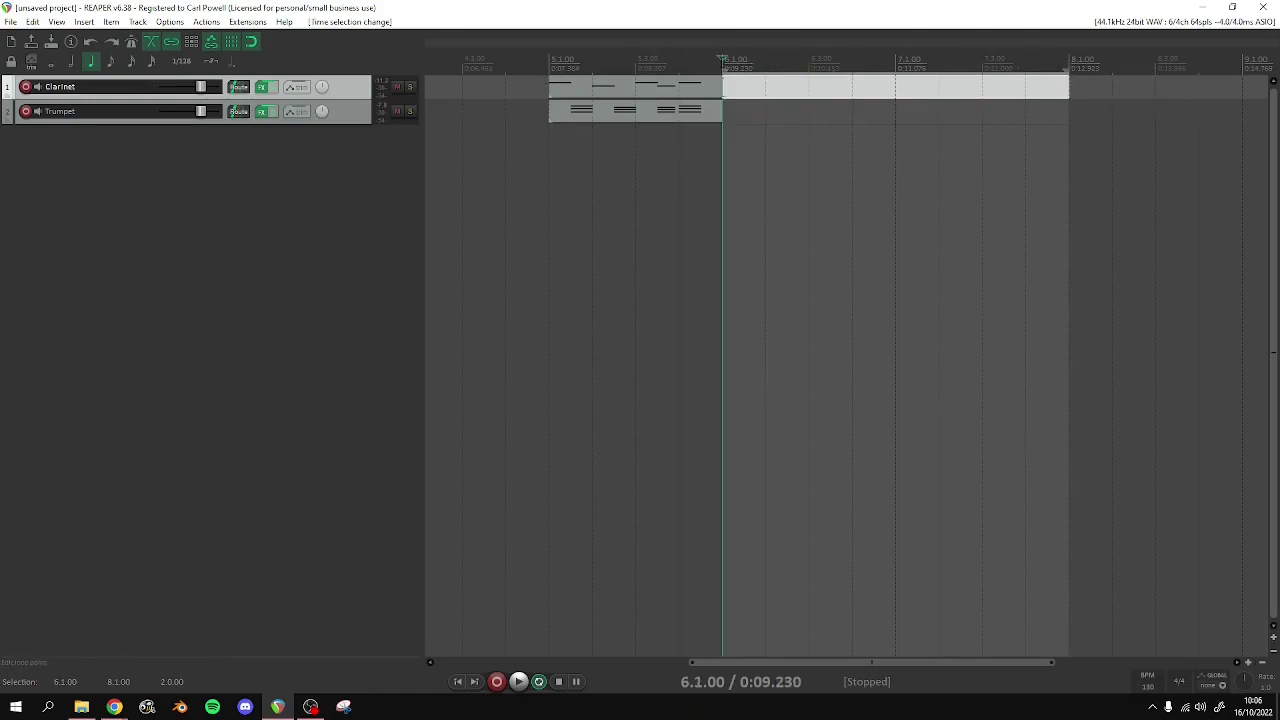
{"action": "left_click", "coordinate": [655, 93]}
{"action": "left_click", "coordinate": [645, 110], "text": "shift"}
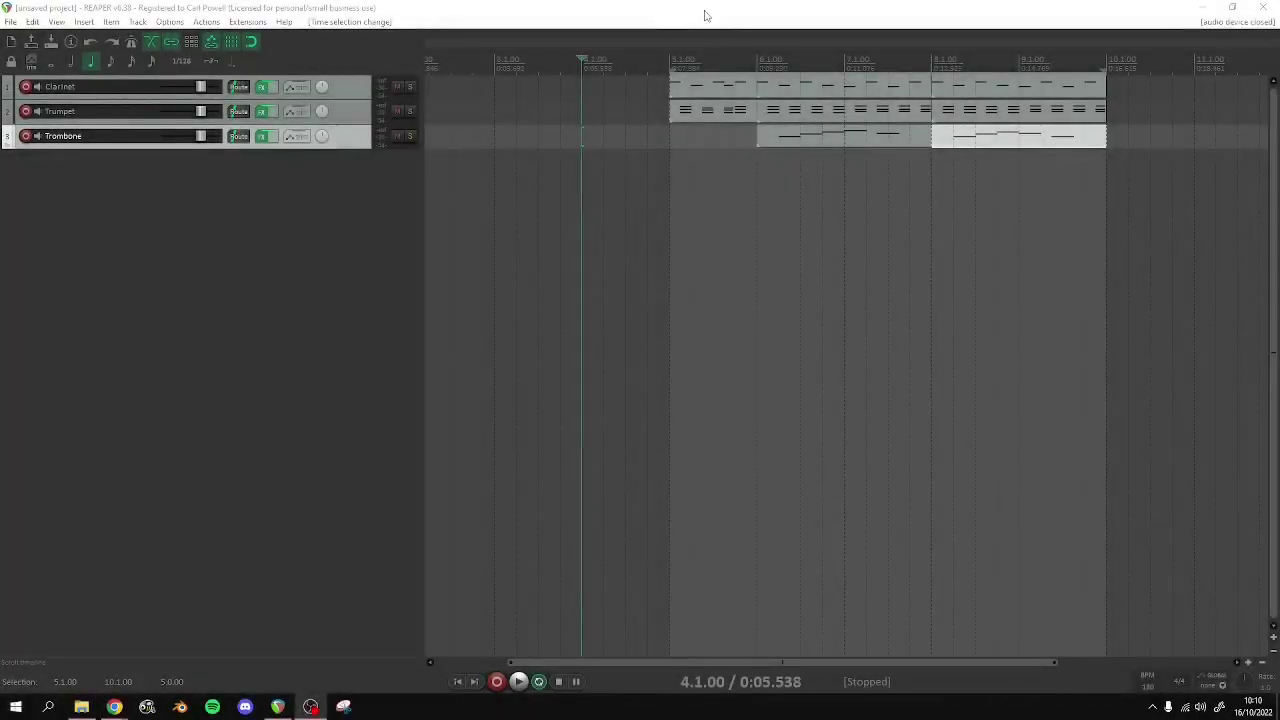
{"action": "left_click", "coordinate": [668, 60]}
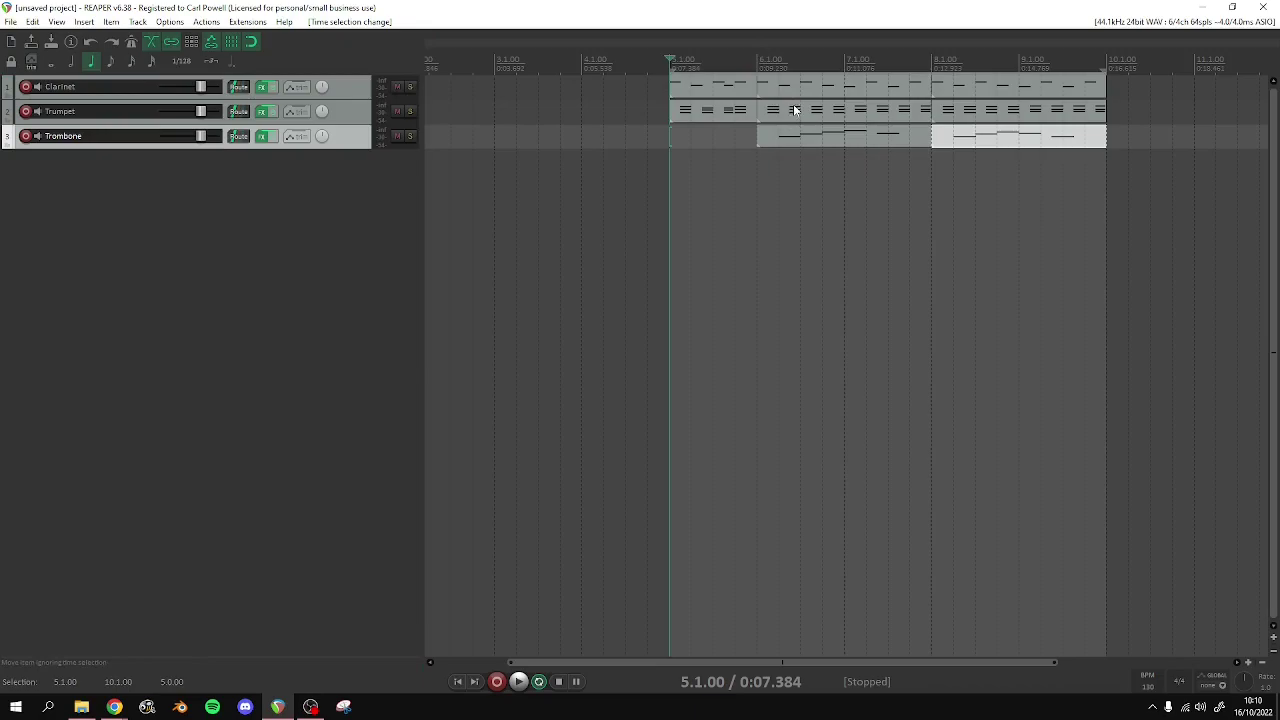
{"action": "double_click", "coordinate": [792, 137]}
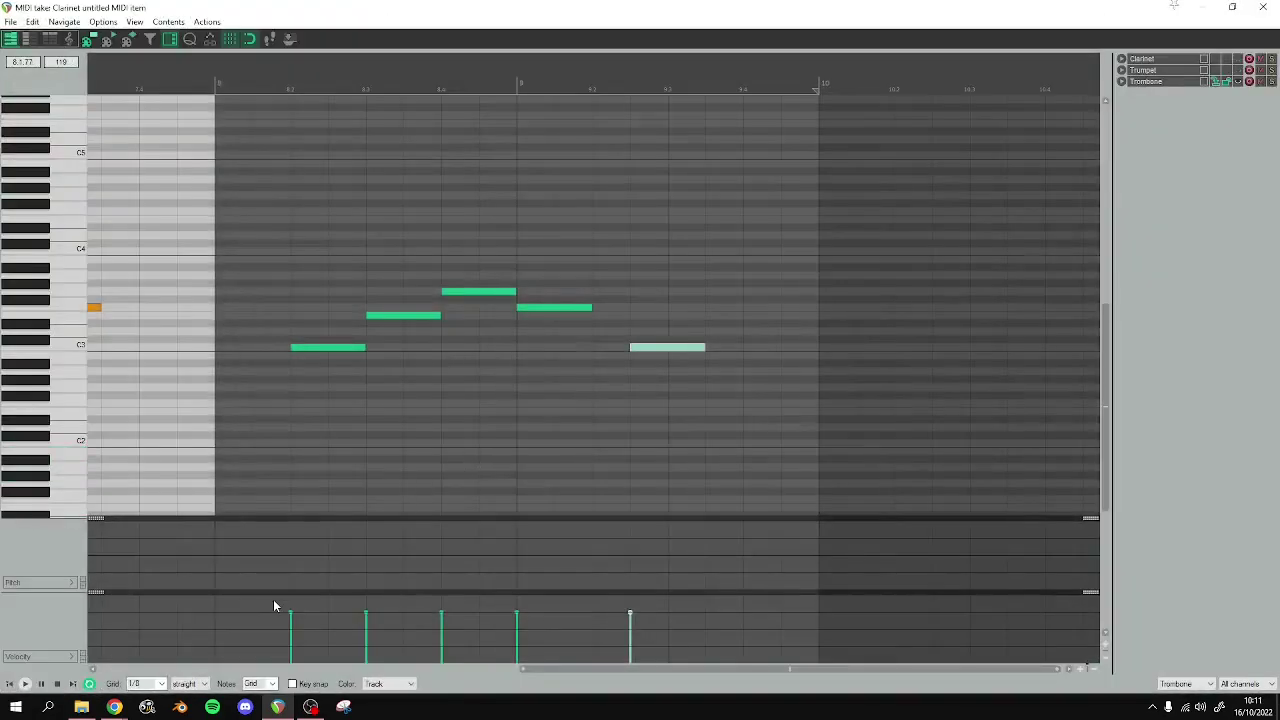
{"action": "left_click_drag", "start_coordinate": [273, 599], "coordinate": [700, 624]}
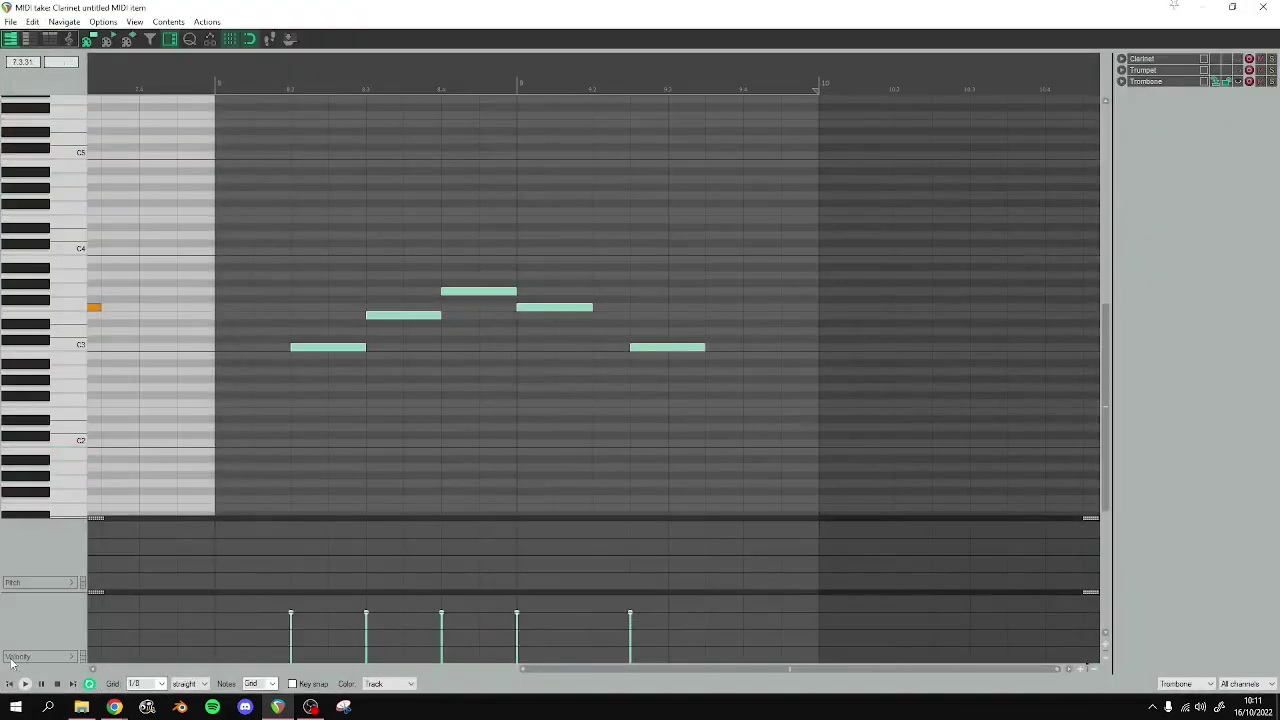
{"action": "left_click", "coordinate": [47, 657]}
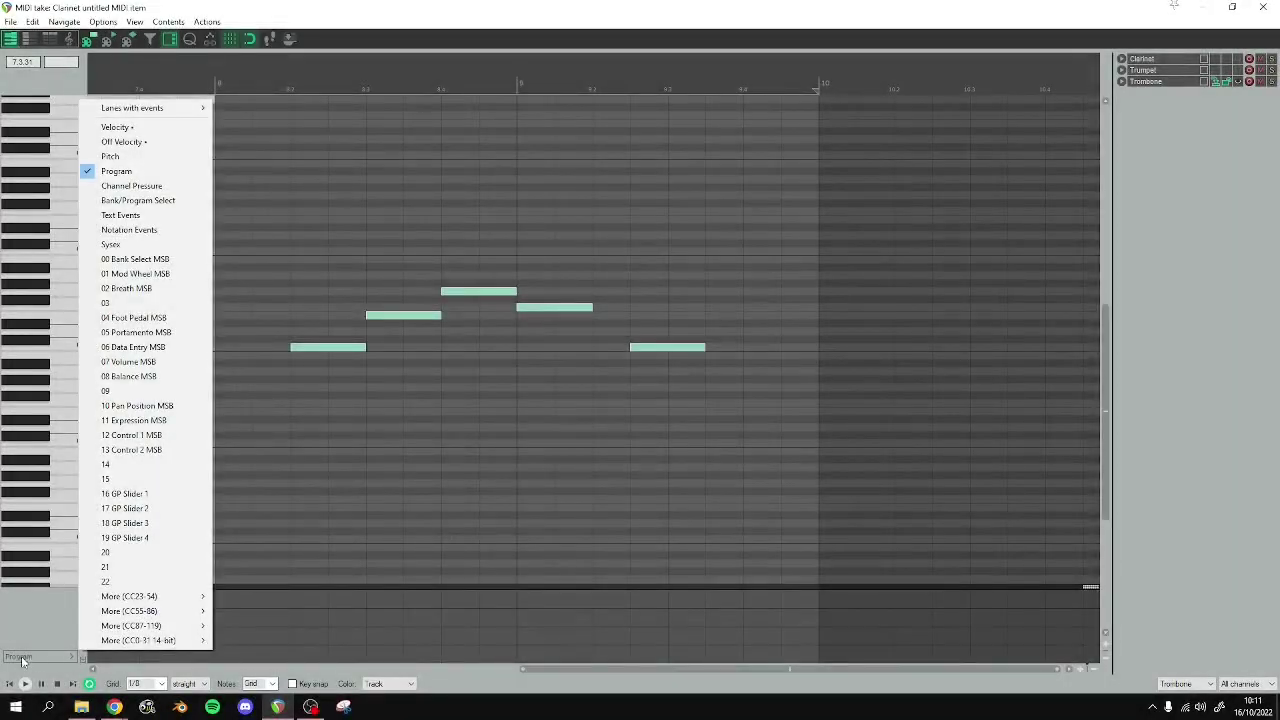
{"action": "left_click", "coordinate": [158, 131]}
{"action": "scroll", "coordinate": [437, 446], "scroll_direction": "down", "scroll_amount": 3}
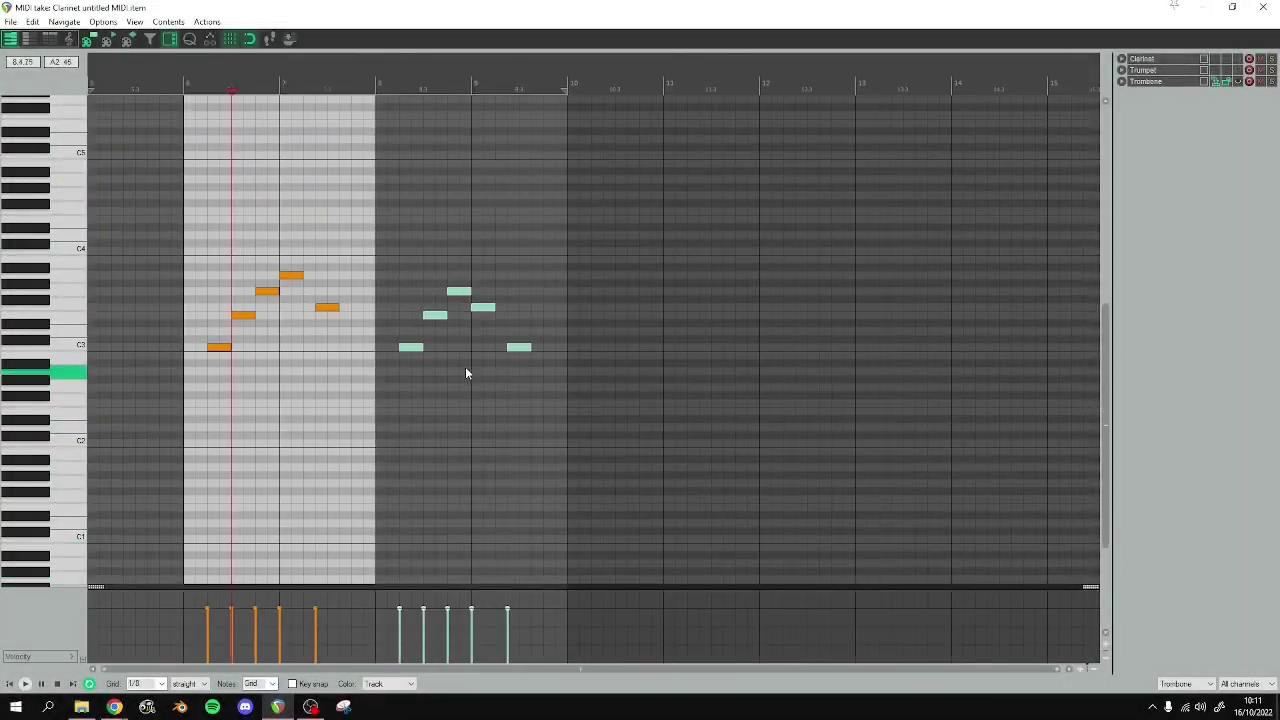
{"action": "scroll", "coordinate": [465, 366], "scroll_direction": "up", "scroll_amount": 2}
{"action": "left_click", "coordinate": [1262, 7]}
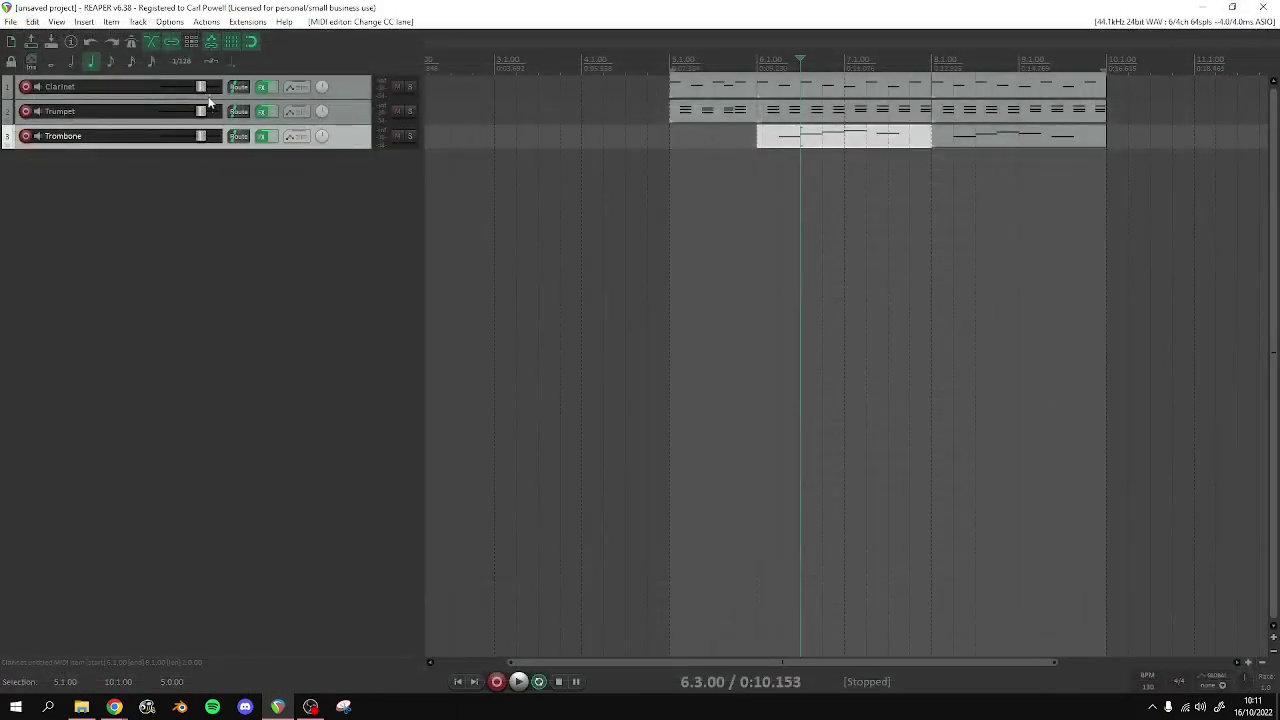
Drag a time selection starting at bar 5, checking positions at bars 6 and 9
{"action": "left_click", "coordinate": [660, 82]}
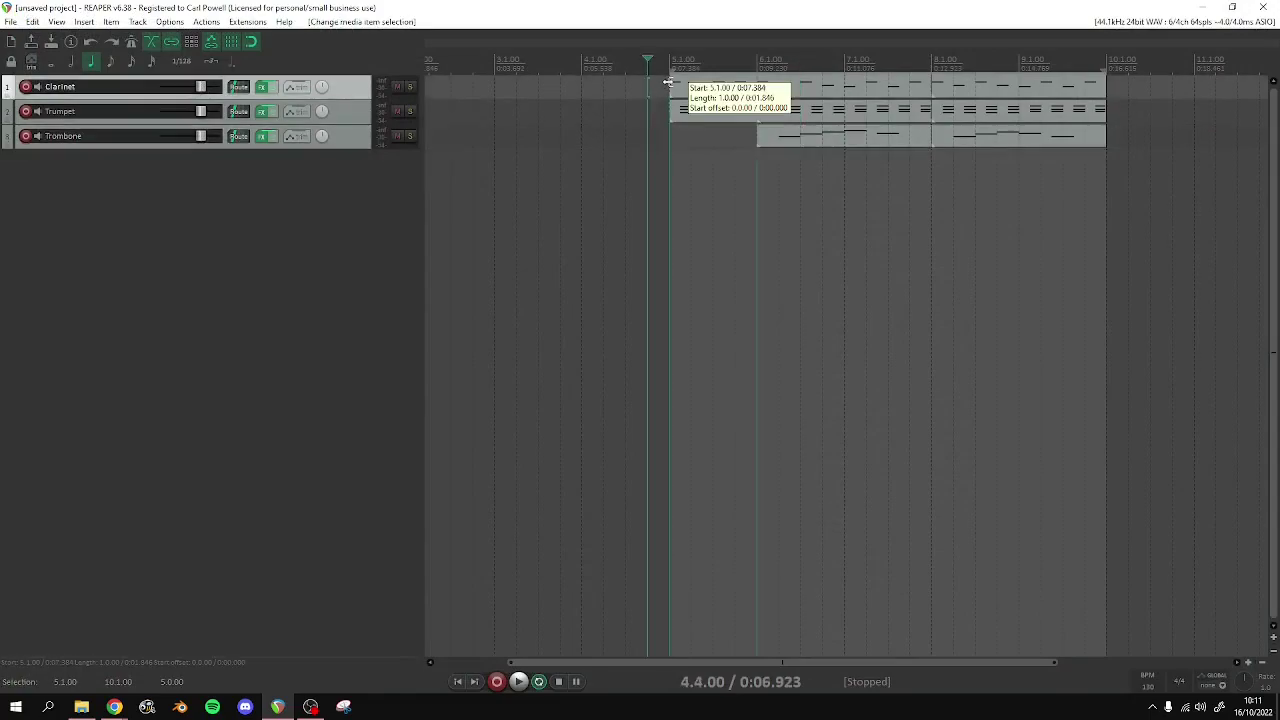
{"action": "left_click", "coordinate": [672, 85]}
{"action": "left_click_drag", "start_coordinate": [670, 135], "coordinate": [1103, 133]}
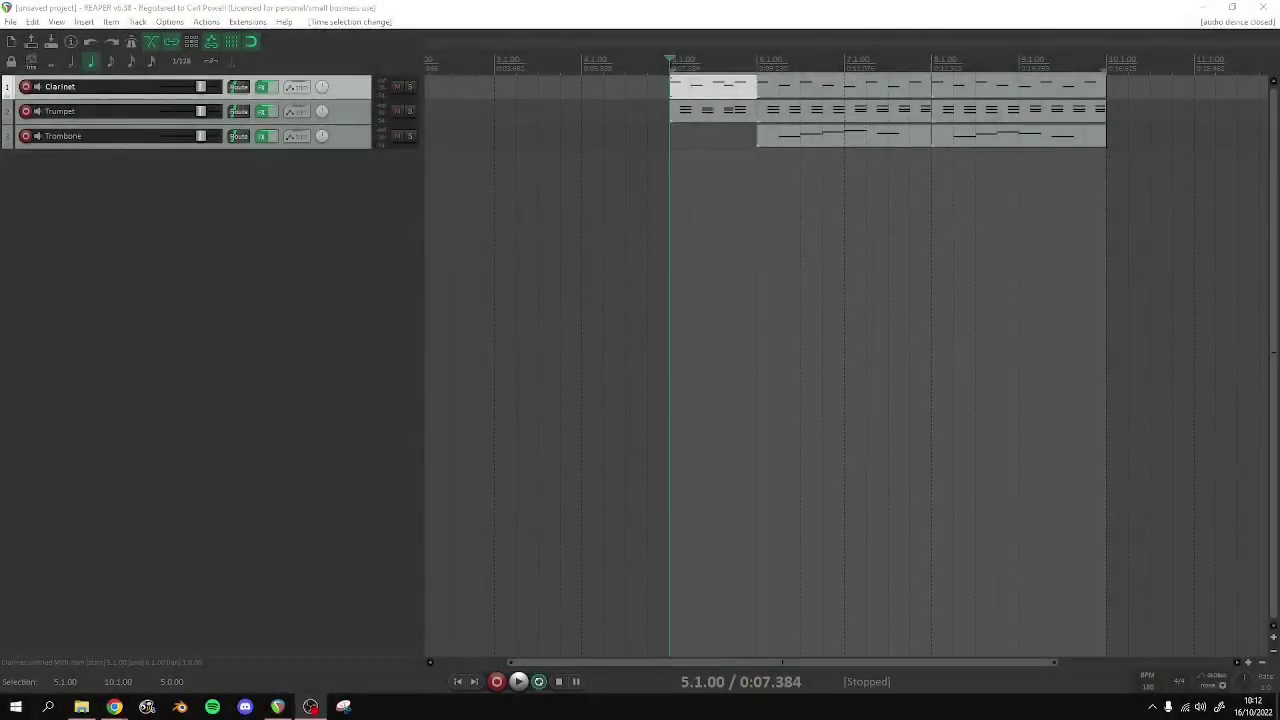
{"action": "left_click", "coordinate": [757, 62]}
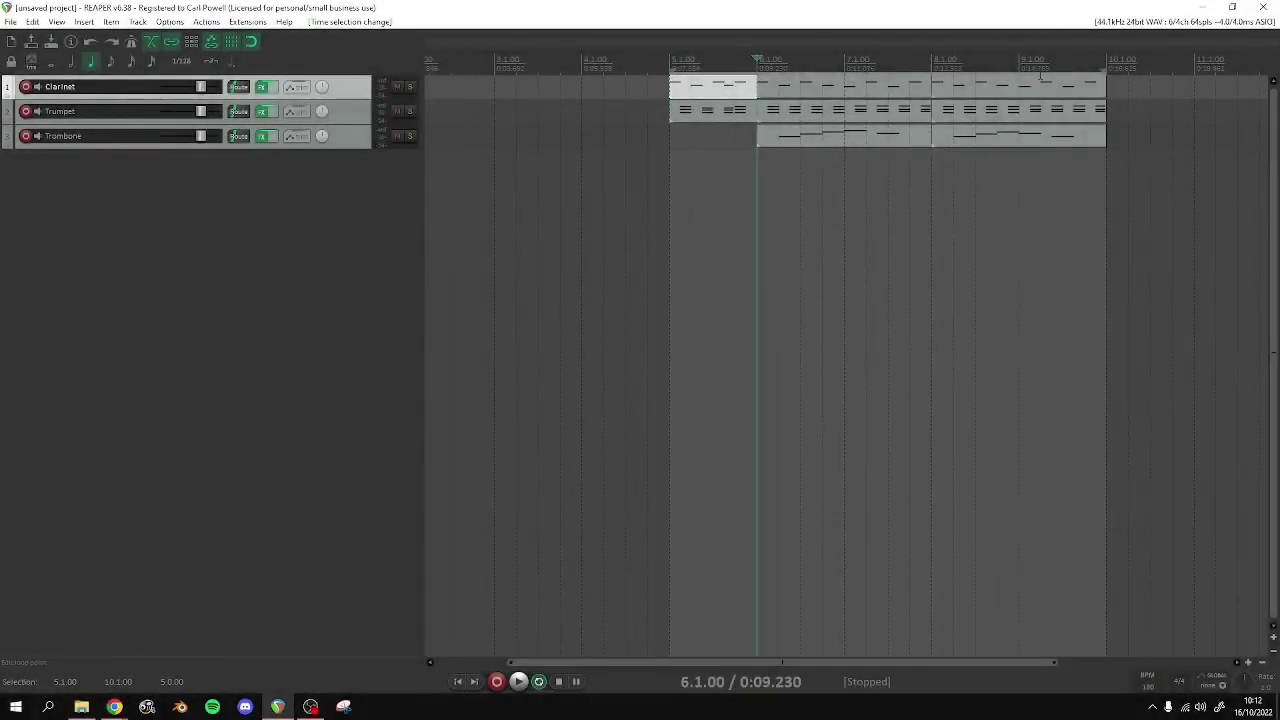
{"action": "left_click", "coordinate": [1019, 62]}
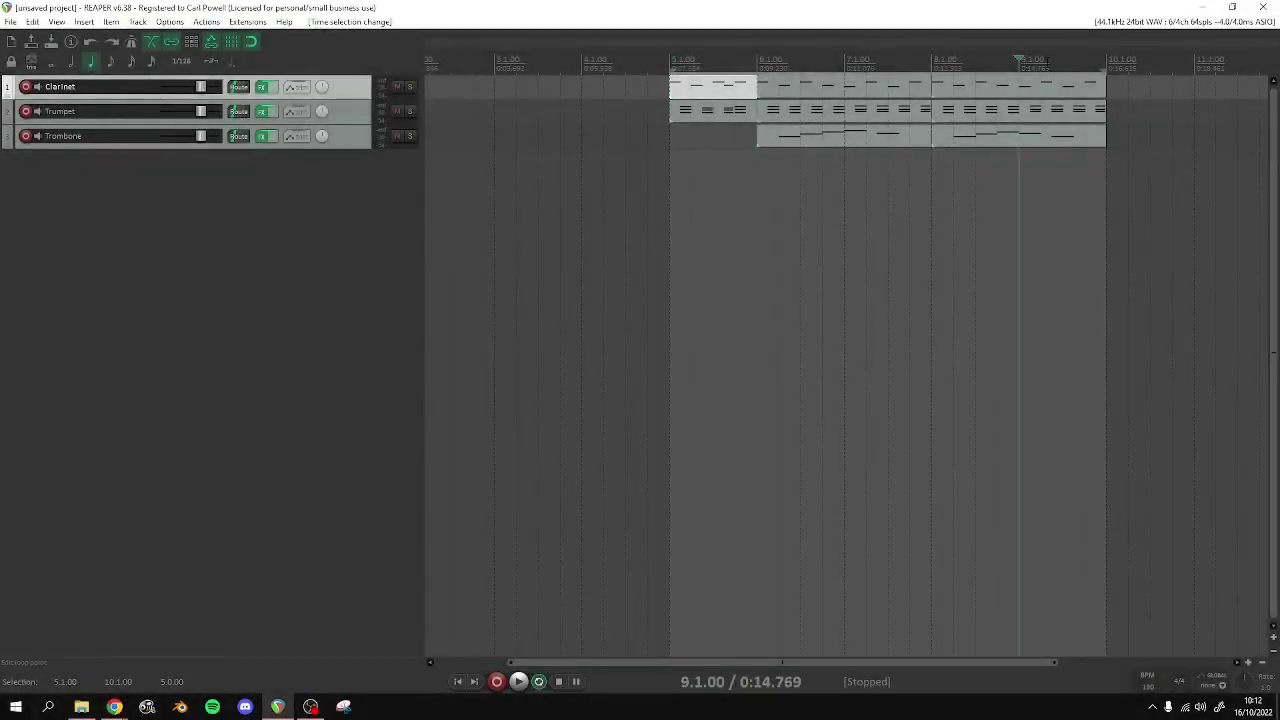
Select the Trumpet's last part and set the time selection from bar 5 to bar 10
{"action": "left_click", "coordinate": [1104, 110]}
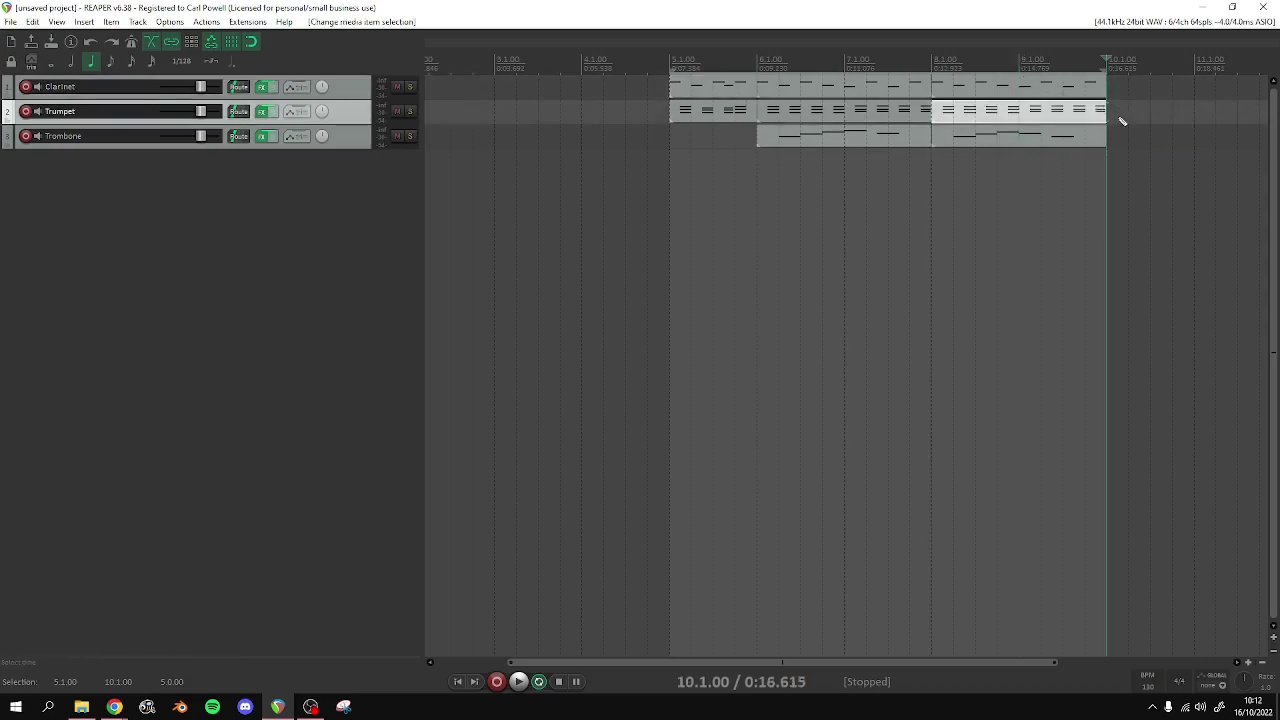
{"action": "scroll", "coordinate": [1112, 122], "scroll_direction": "up", "scroll_amount": 3}
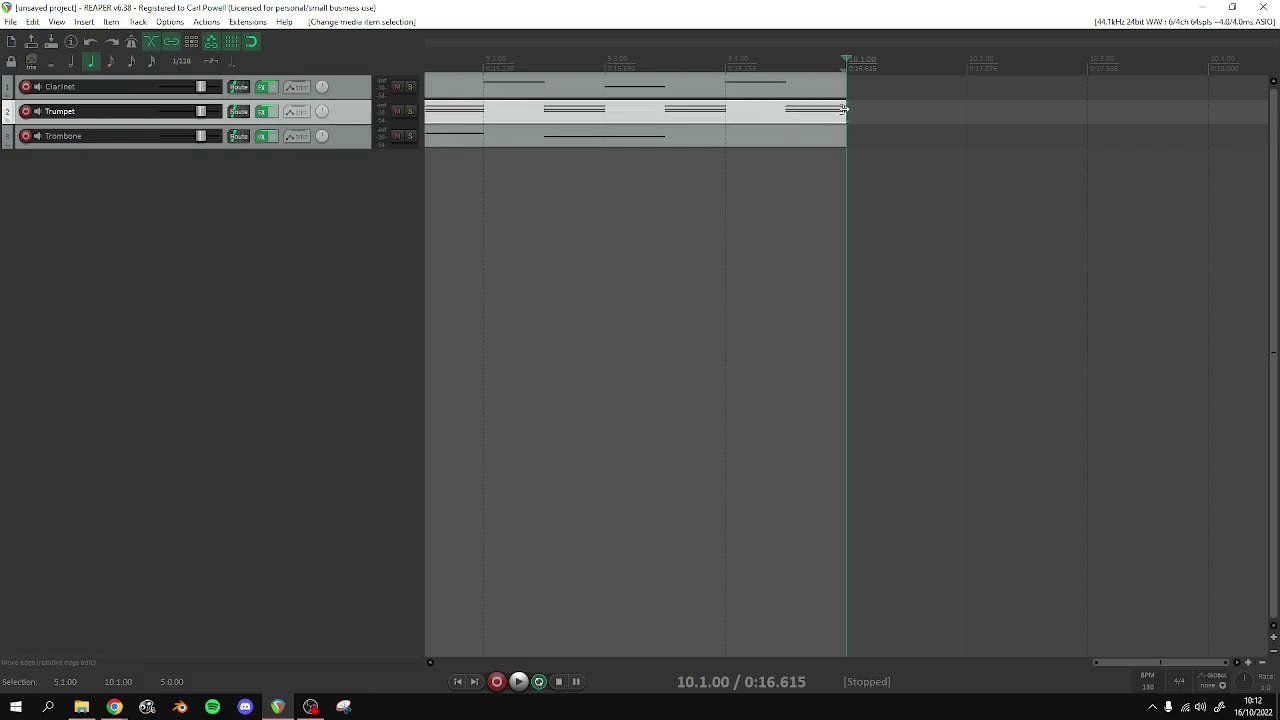
{"action": "scroll", "coordinate": [872, 108], "scroll_direction": "down", "scroll_amount": 3}
{"action": "scroll", "coordinate": [872, 108], "scroll_direction": "down", "scroll_amount": 3}
{"action": "left_click", "coordinate": [674, 62]}
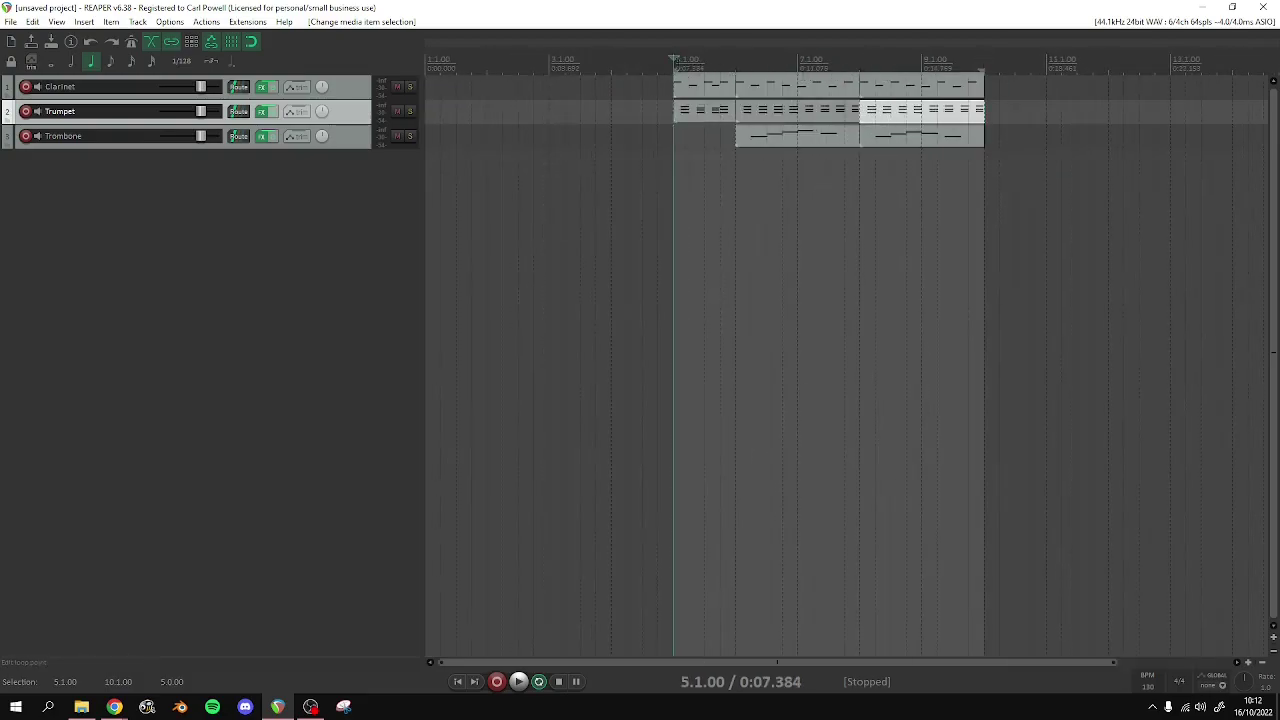
{"action": "left_click_drag", "start_coordinate": [674, 62], "coordinate": [984, 68]}
{"action": "scroll", "coordinate": [1020, 100], "scroll_direction": "up", "scroll_amount": 3}
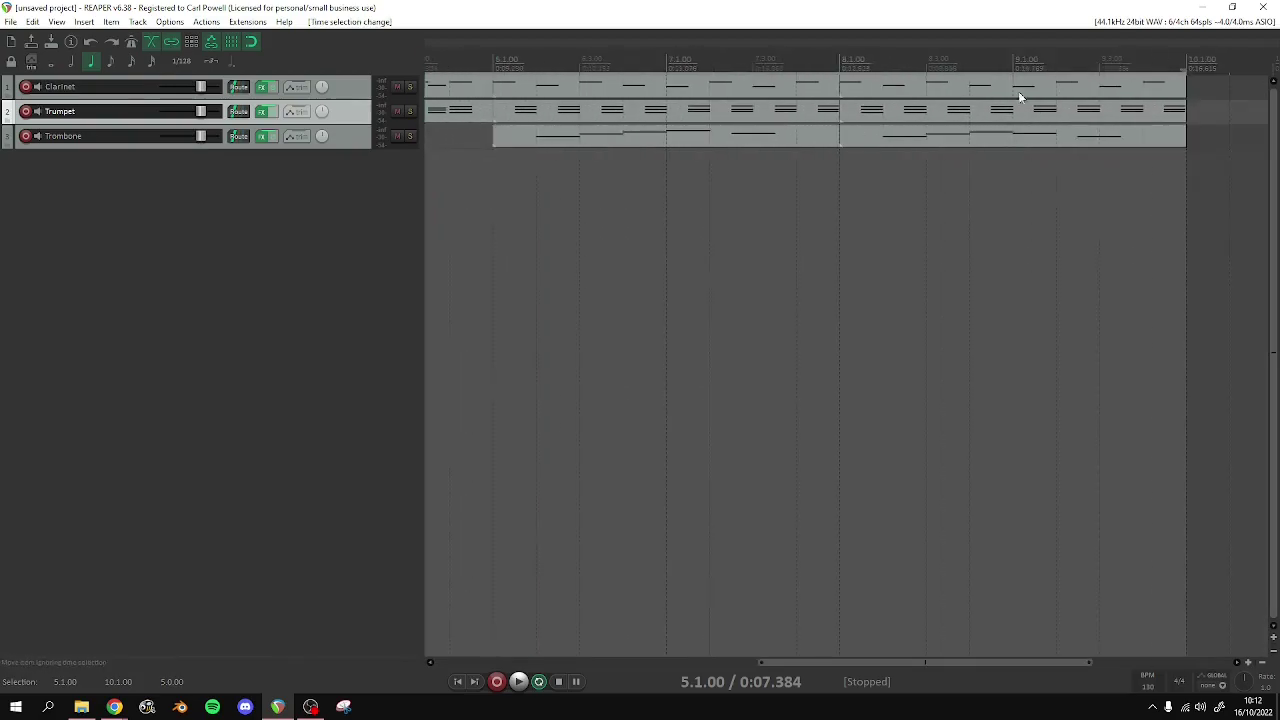
Open the Trumpet's last part and delete the last and second chords in bar 9
{"action": "double_click", "coordinate": [1032, 115]}
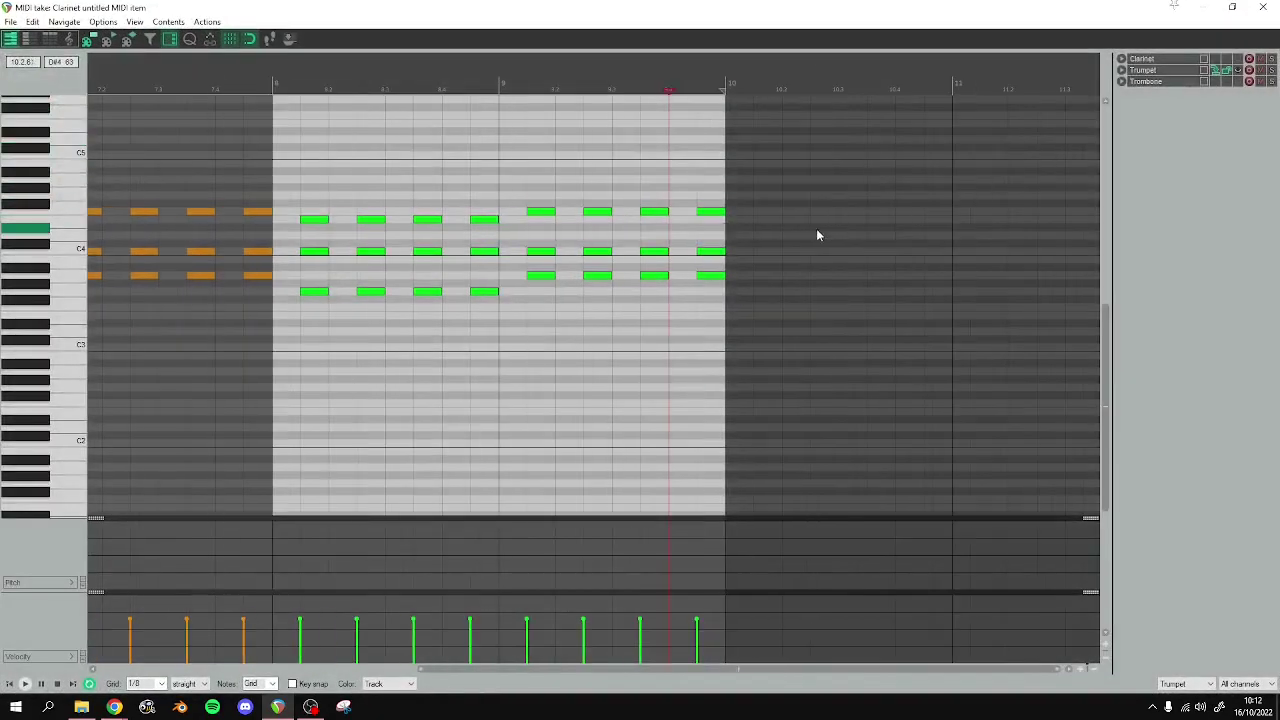
{"action": "left_click_drag", "start_coordinate": [688, 168], "coordinate": [720, 314]}
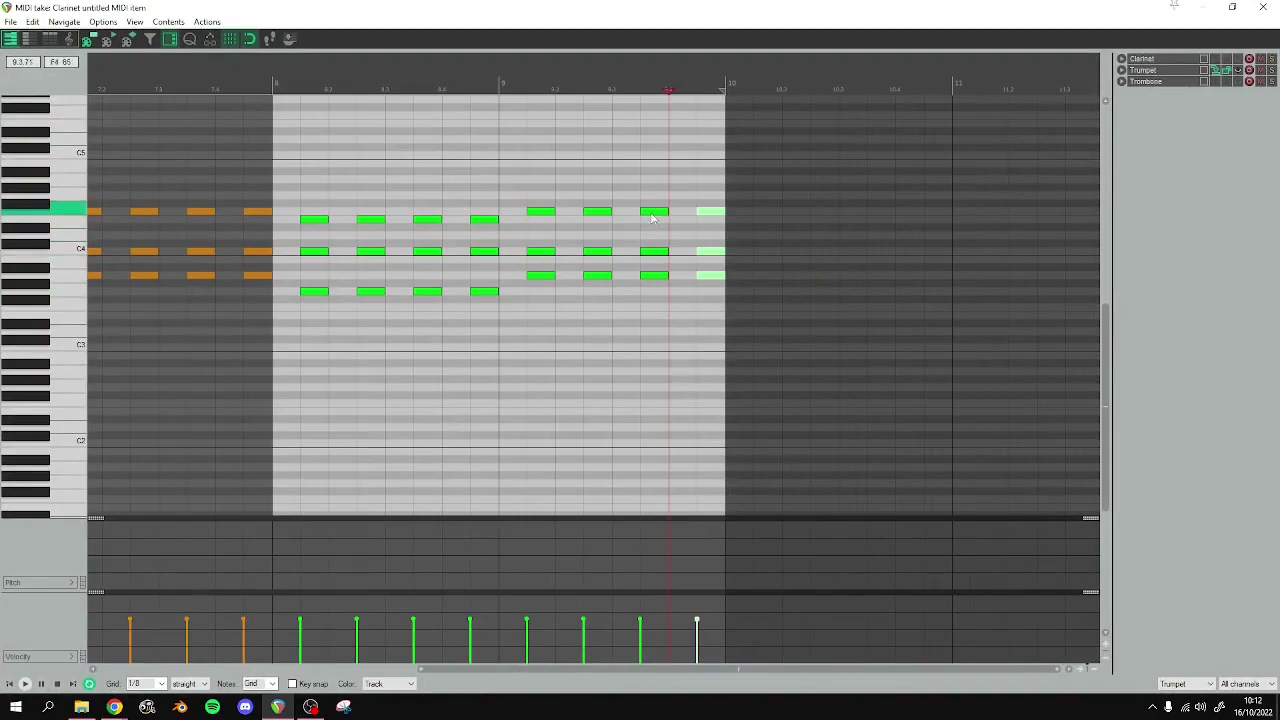
{"action": "key", "text": "Delete"}
{"action": "left_click_drag", "start_coordinate": [580, 200], "coordinate": [612, 300]}
{"action": "key", "text": "Delete"}
Play back the edited bar 9, then close the note editor
{"action": "left_click", "coordinate": [500, 92]}
{"action": "key", "text": "space"}
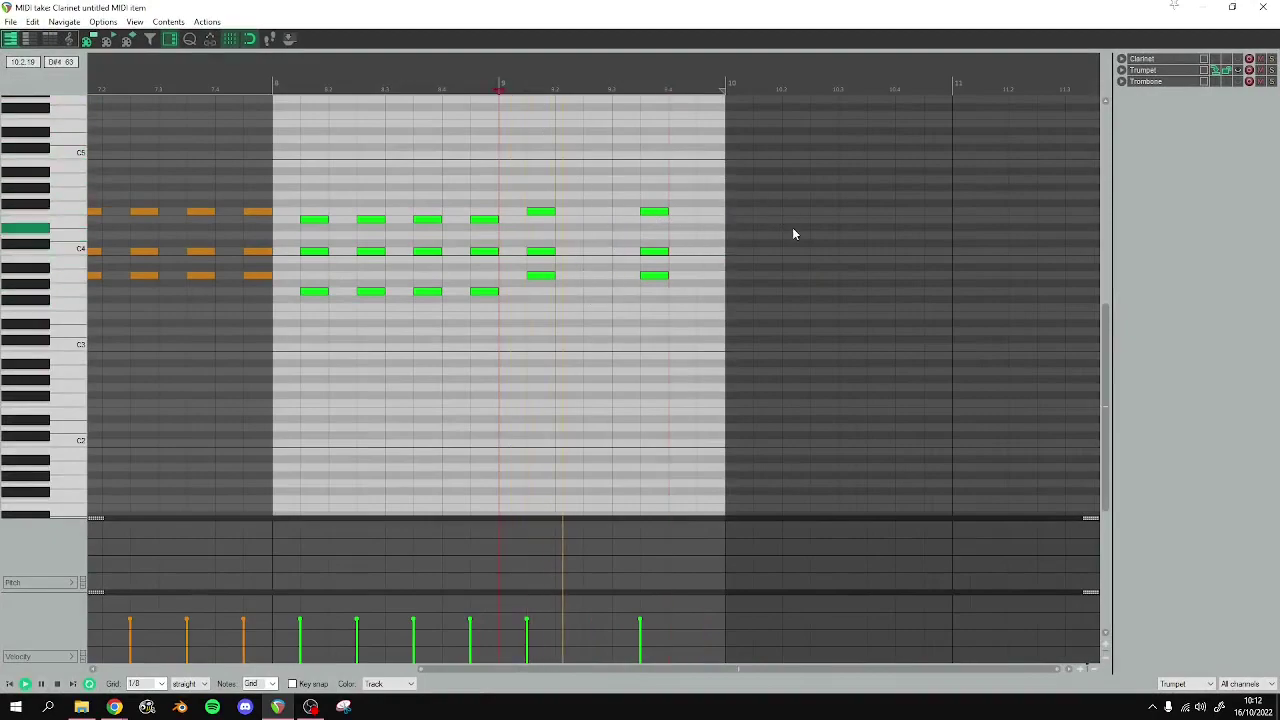
{"action": "left_click", "coordinate": [726, 74]}
{"action": "left_click", "coordinate": [1262, 7]}
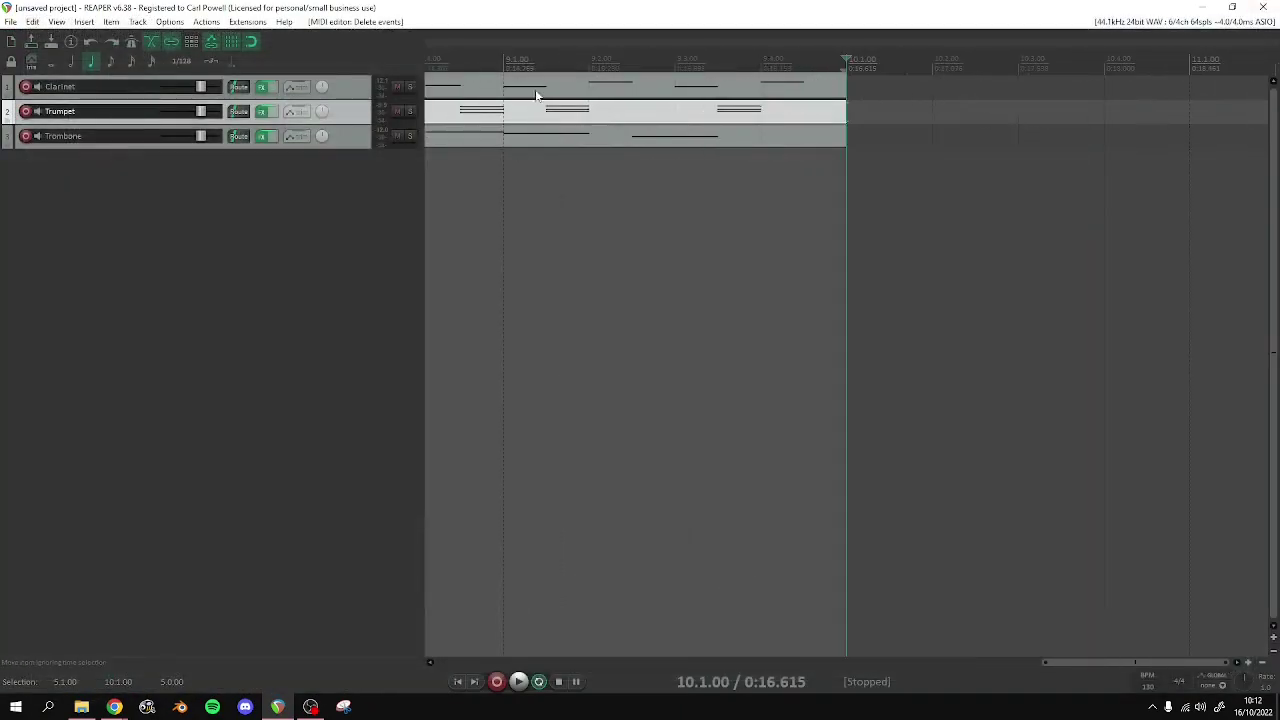
Set snapping to eighth notes and select 9.4.50 to bar 10, undoing an accidental Trumpet item deletion
{"action": "left_click", "coordinate": [111, 61]}
{"action": "left_click_drag", "start_coordinate": [808, 87], "coordinate": [860, 87]}
{"action": "key", "text": "Delete"}
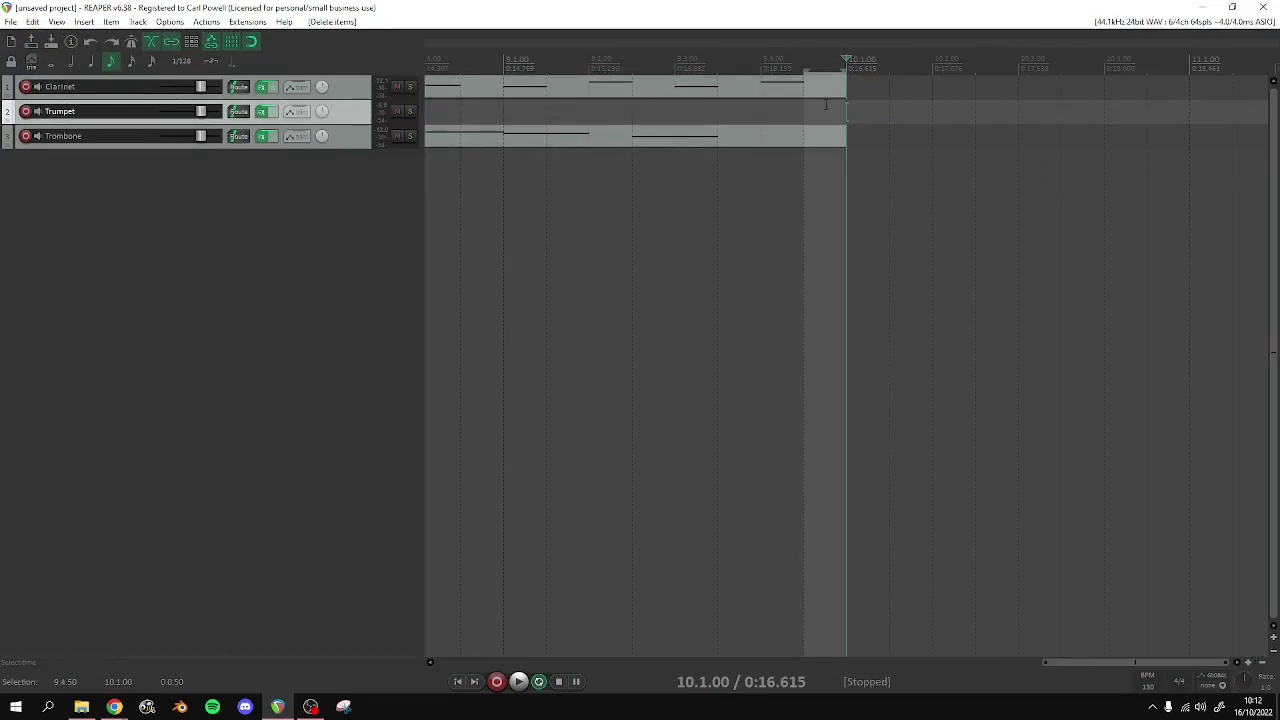
{"action": "key", "text": "ctrl+z"}
{"action": "right_click", "coordinate": [865, 83]}
{"action": "left_click", "coordinate": [814, 75]}
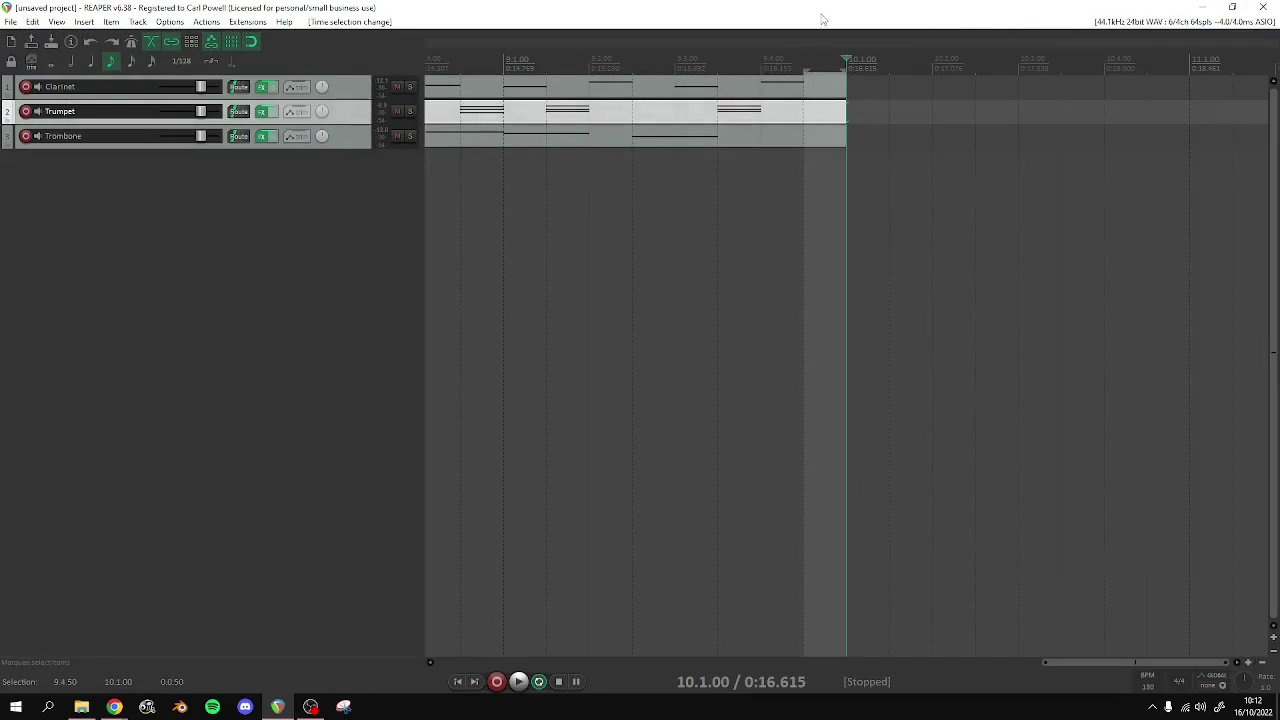
Split the items at 9.4.50 and delete the three short pieces after the split
{"action": "left_click", "coordinate": [808, 87]}
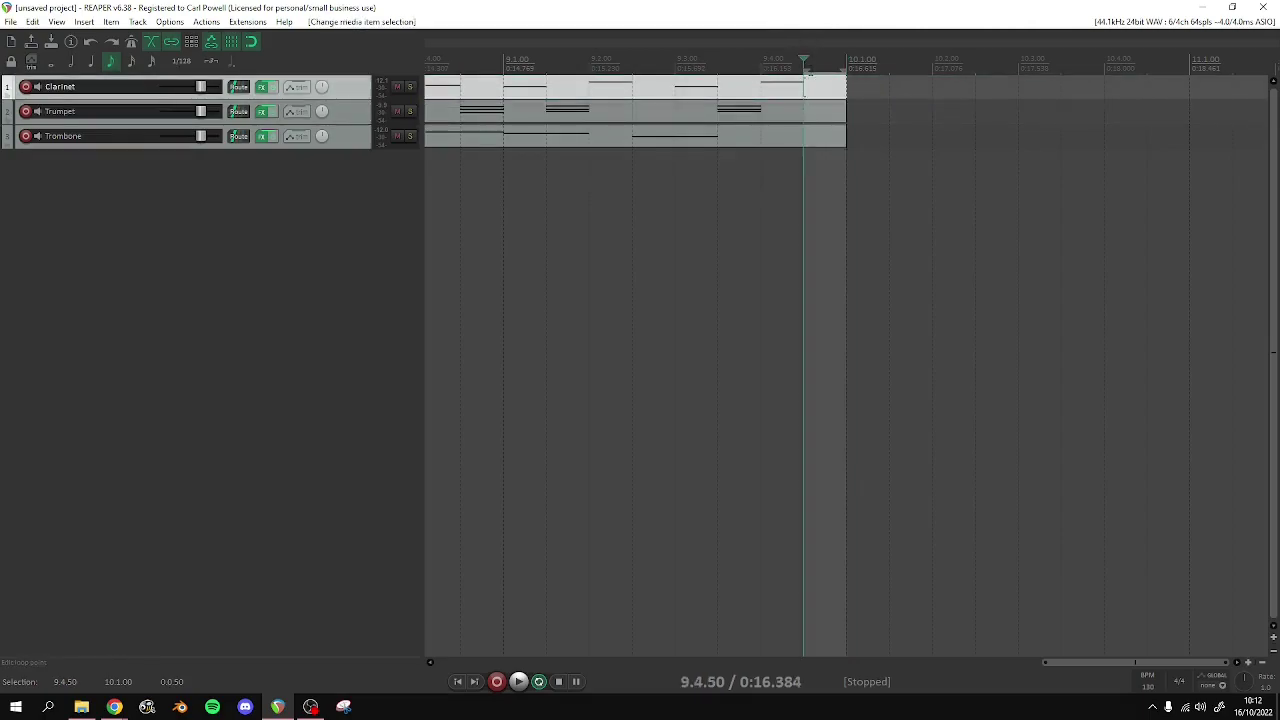
{"action": "key", "text": "s"}
{"action": "mouse_move", "coordinate": [862, 91]}
{"action": "left_mouse_down"}
{"action": "mouse_move", "coordinate": [831, 149]}
{"action": "mouse_move", "coordinate": [808, 98]}
{"action": "mouse_move", "coordinate": [865, 88]}
{"action": "left_mouse_up"}
{"action": "left_click", "coordinate": [810, 112]}
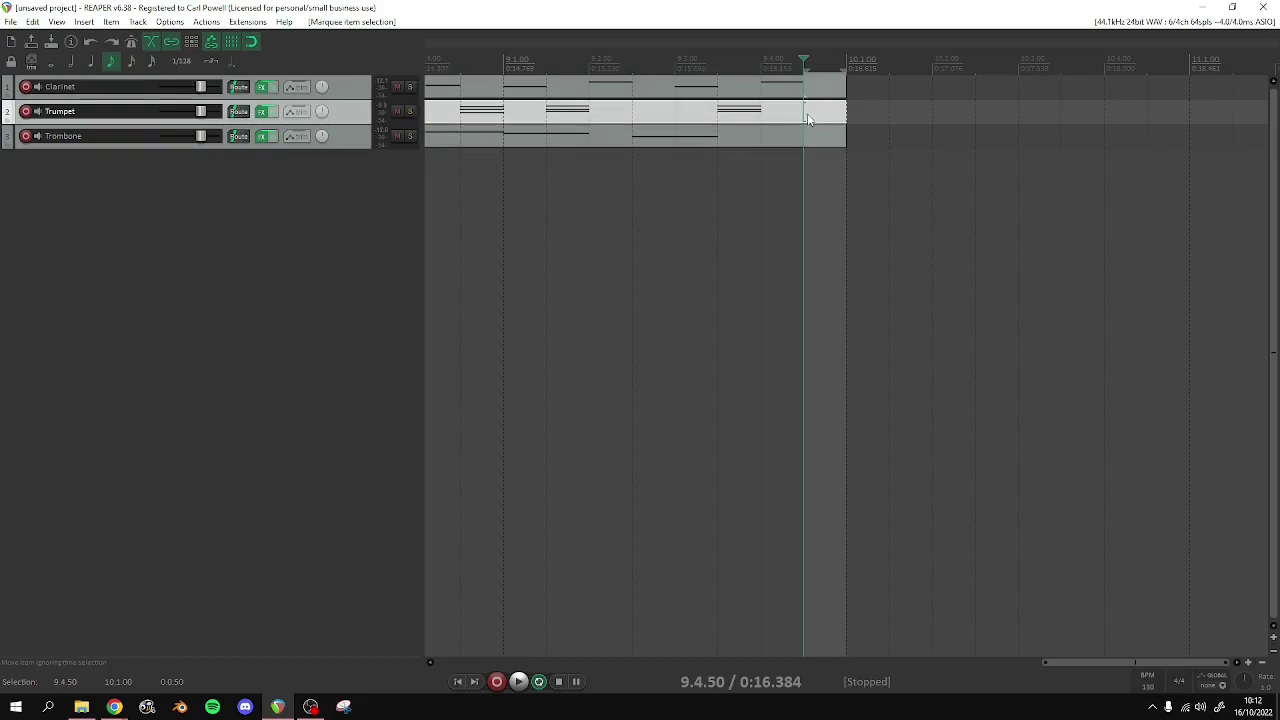
{"action": "left_click", "coordinate": [808, 140]}
{"action": "left_click_drag", "start_coordinate": [808, 140], "coordinate": [522, 70]}
{"action": "key", "text": "Delete"}
Set the time range 9.4.50 to bar 10 and open the final Trumpet/Clarinet item in the MIDI editor
{"action": "left_click", "coordinate": [807, 87]}
{"action": "scroll", "coordinate": [840, 90], "scroll_direction": "down", "scroll_amount": 2}
{"action": "scroll", "coordinate": [826, 110], "scroll_direction": "down", "scroll_amount": 2}
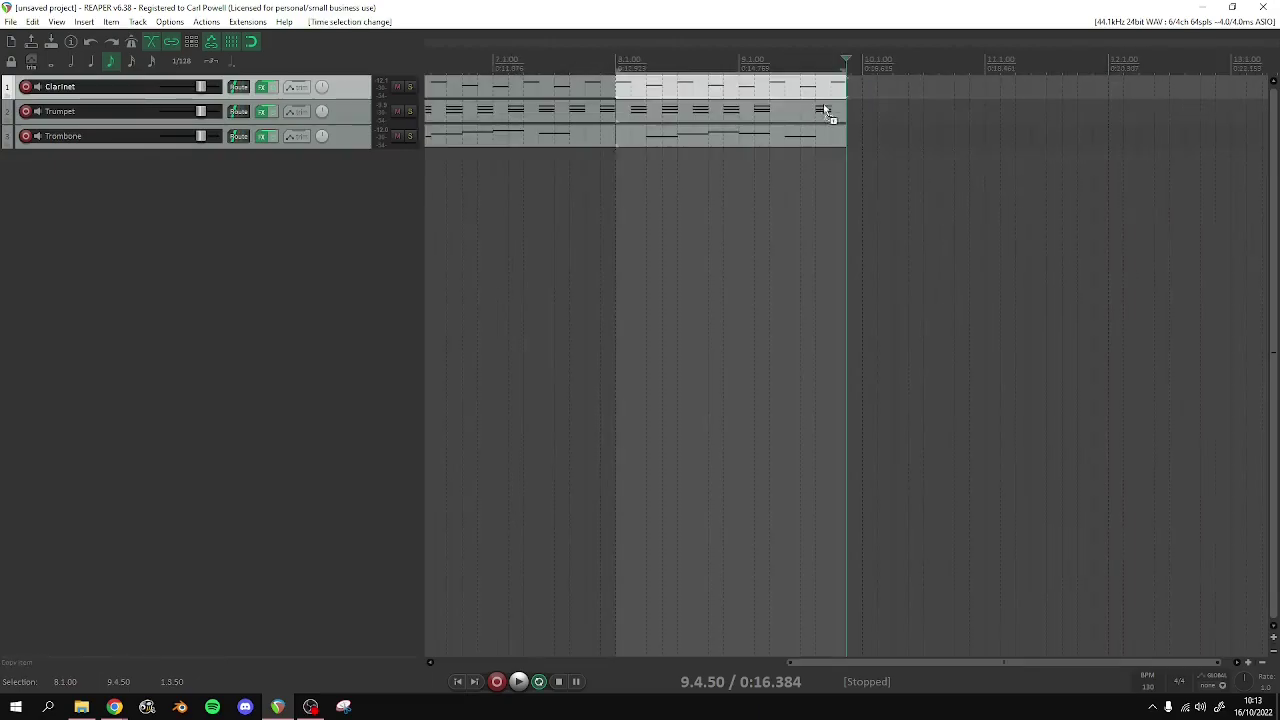
{"action": "left_click_drag", "start_coordinate": [617, 68], "coordinate": [576, 68]}
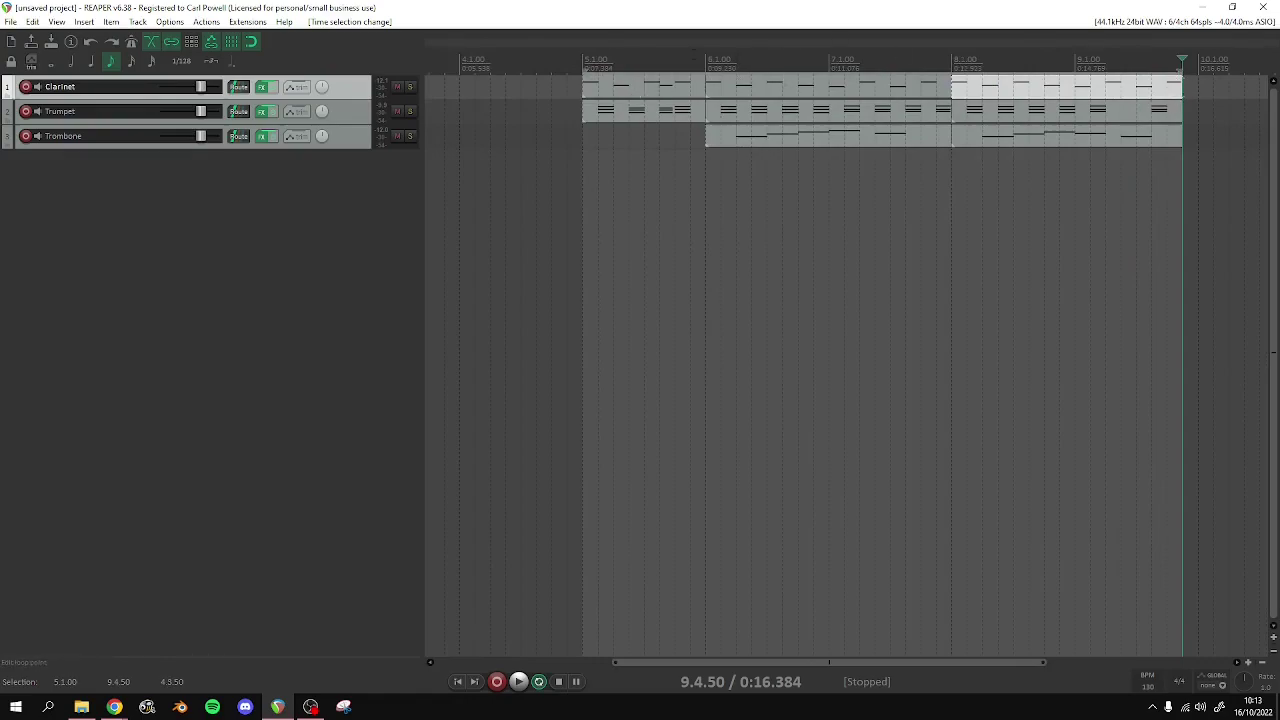
{"action": "left_click_drag", "start_coordinate": [1182, 70], "coordinate": [1217, 86]}
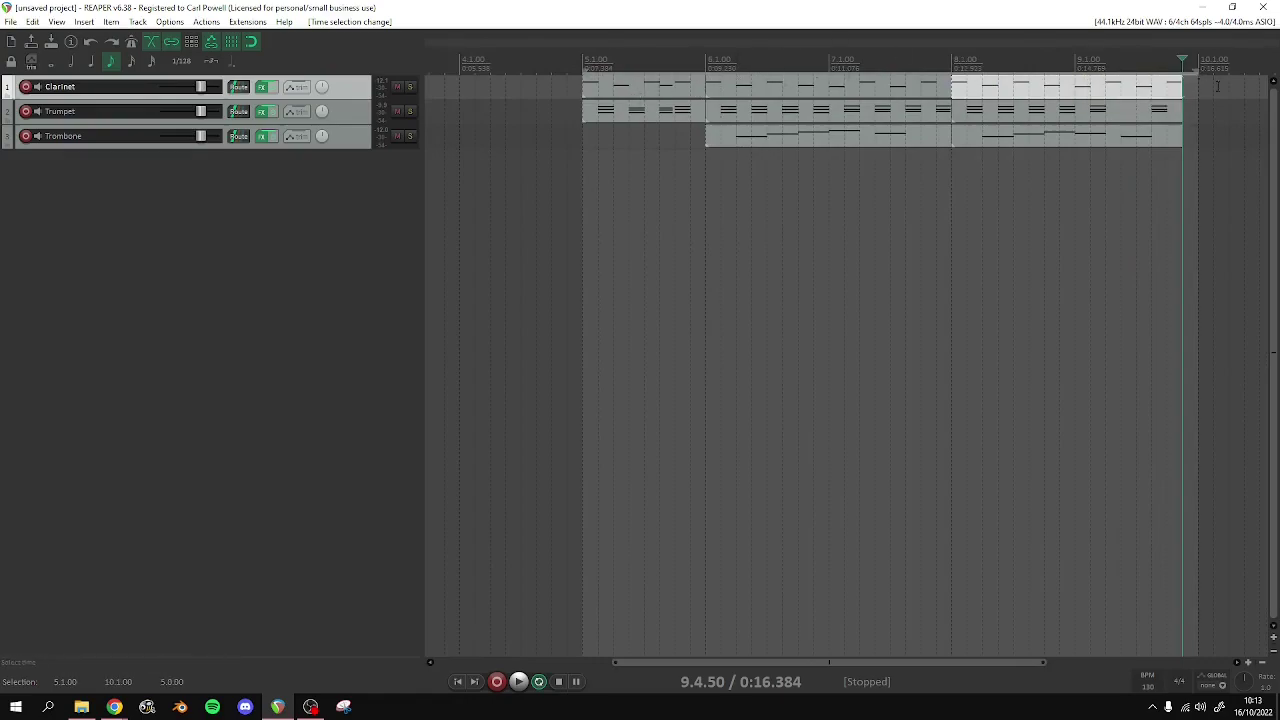
{"action": "scroll", "coordinate": [1217, 86], "scroll_direction": "up", "scroll_amount": 2}
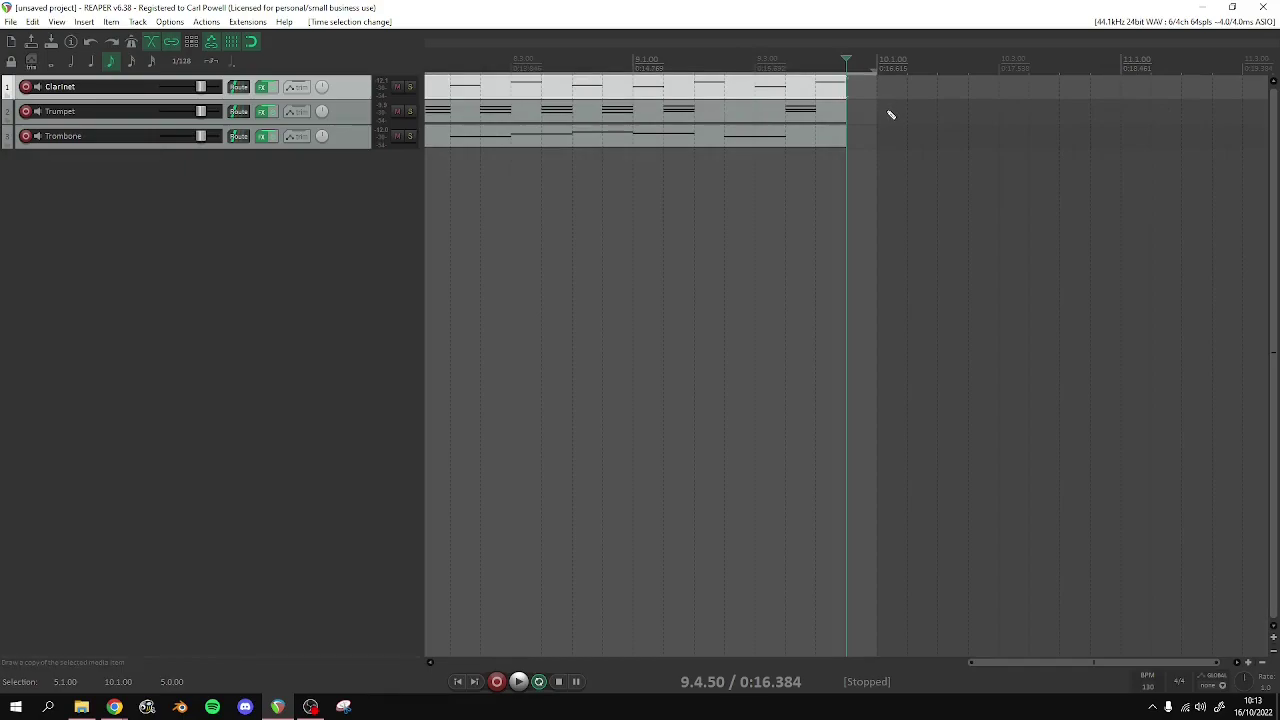
{"action": "left_click", "coordinate": [917, 127]}
{"action": "left_click", "coordinate": [921, 122]}
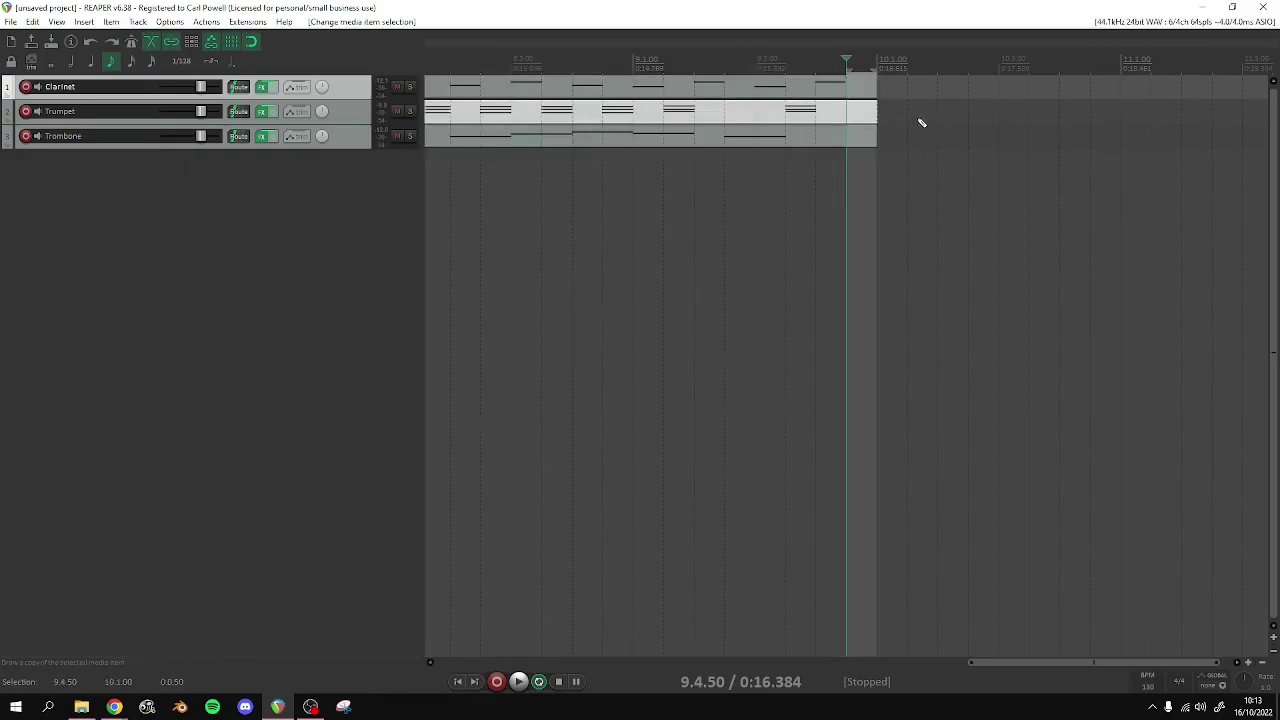
{"action": "left_click", "coordinate": [860, 85]}
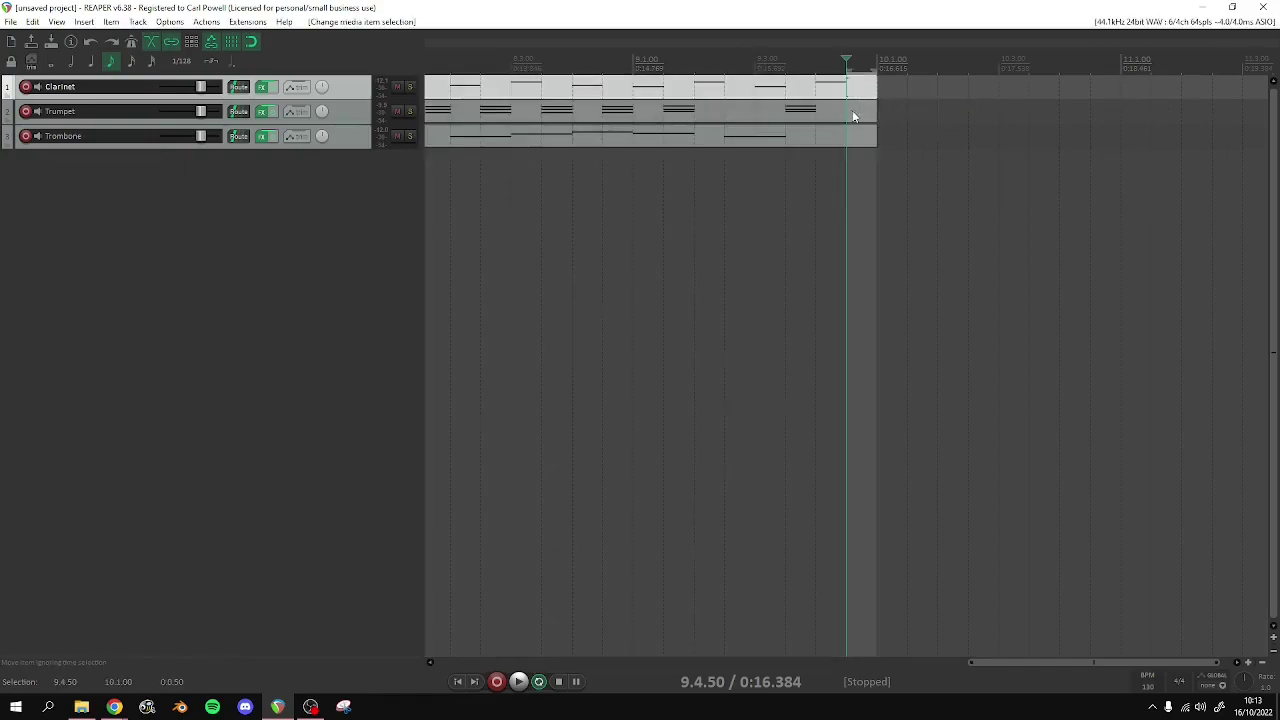
{"action": "double_click", "coordinate": [852, 115]}
{"action": "scroll", "coordinate": [740, 265], "scroll_direction": "up", "scroll_amount": 2}
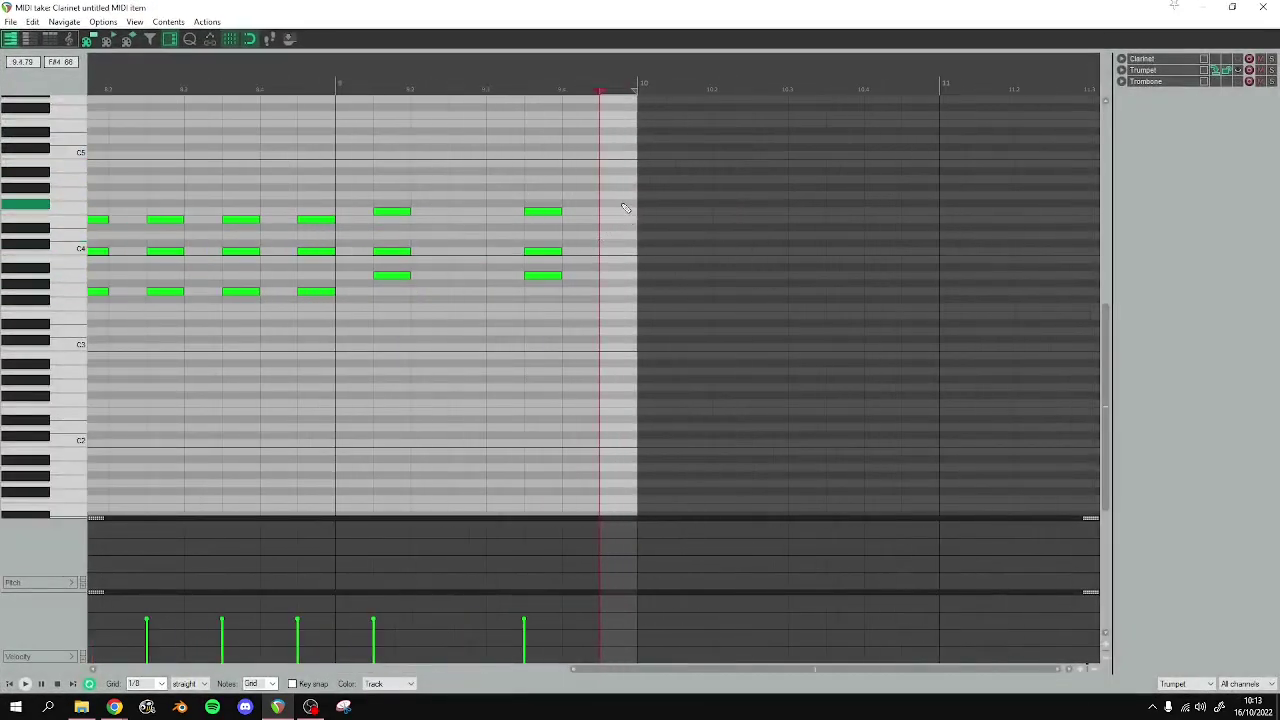
Insert an A3 note at the playhead, lower its velocity almost to zero and shorten it
{"action": "left_click", "coordinate": [617, 280]}
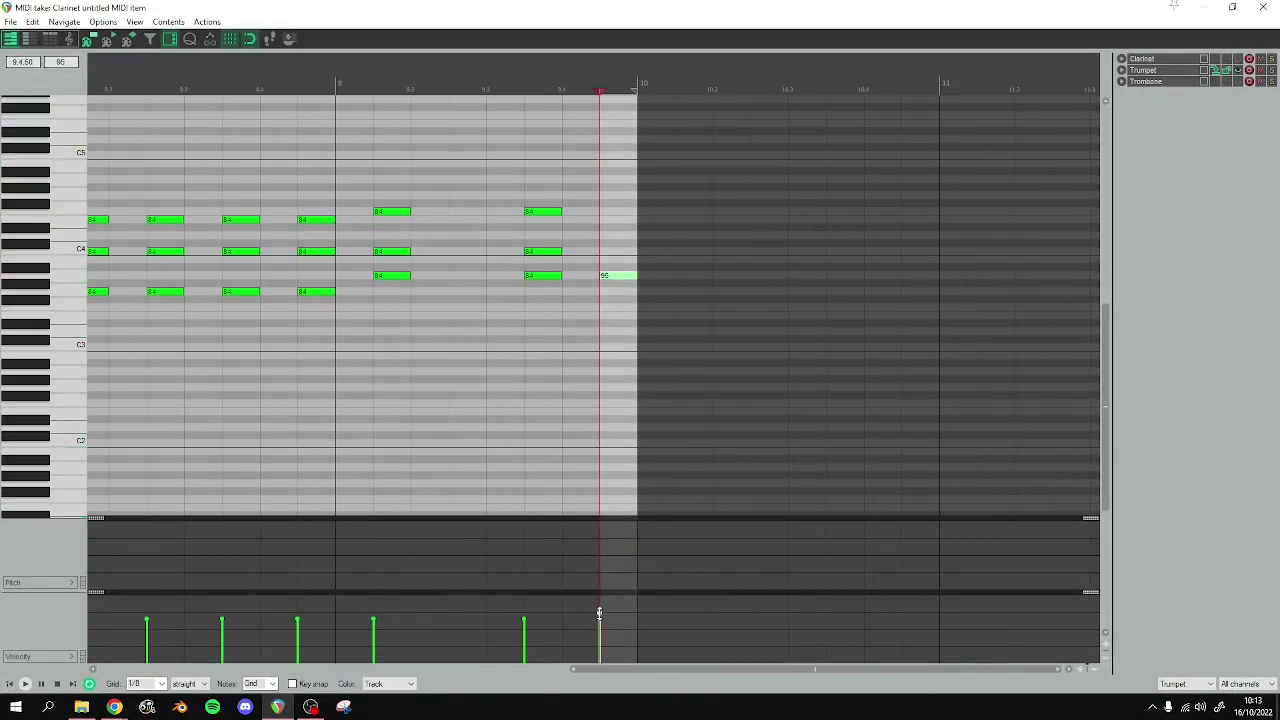
{"action": "left_click_drag", "start_coordinate": [599, 613], "coordinate": [600, 668]}
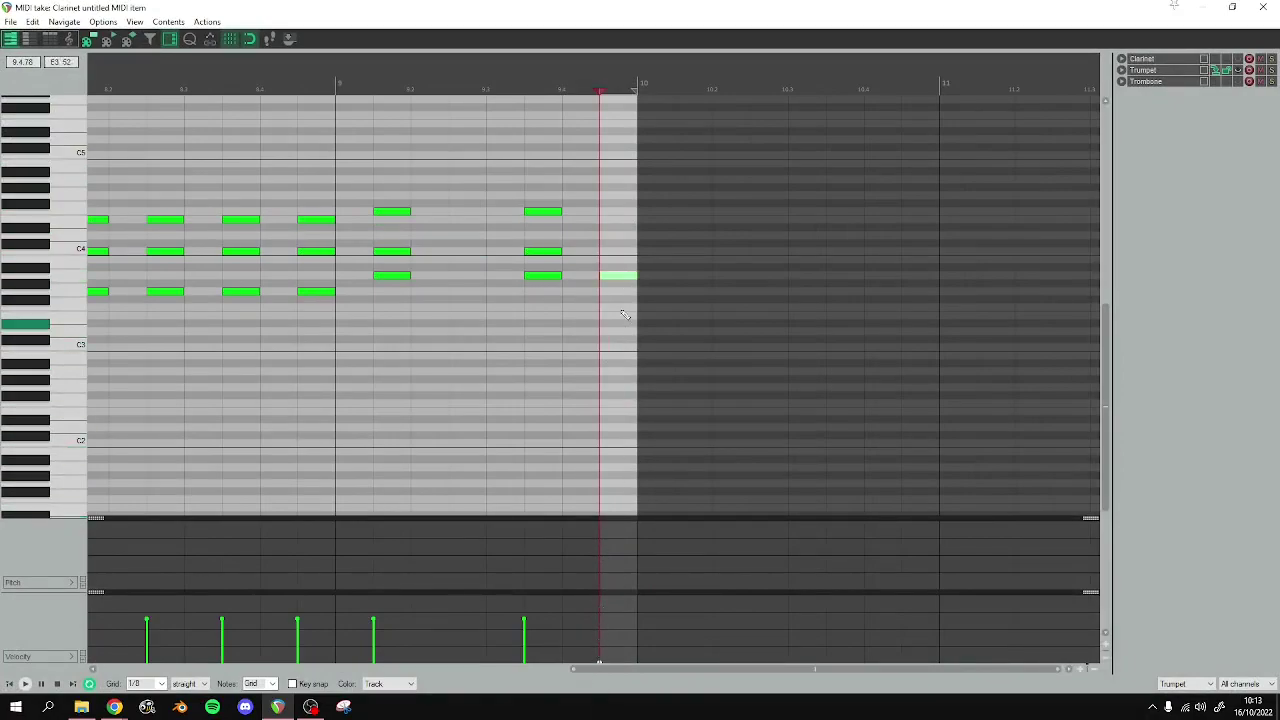
{"action": "left_click", "coordinate": [485, 213]}
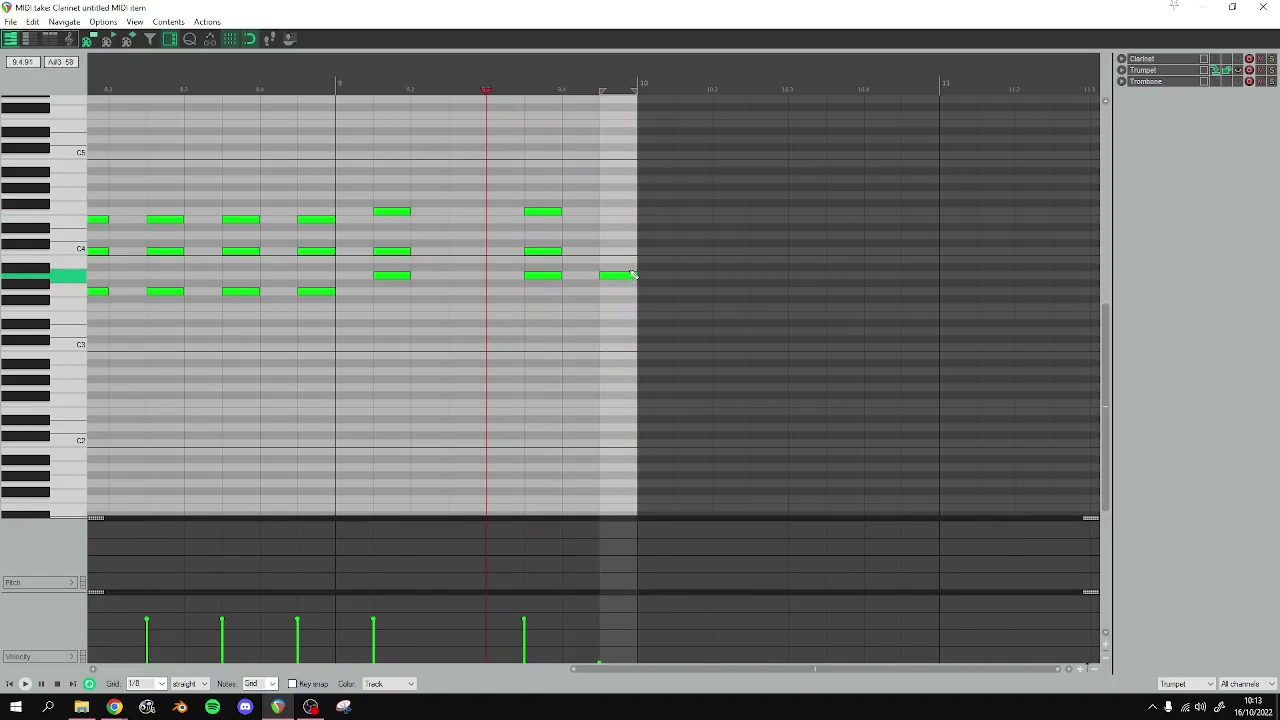
{"action": "left_click_drag", "start_coordinate": [621, 278], "coordinate": [609, 277]}
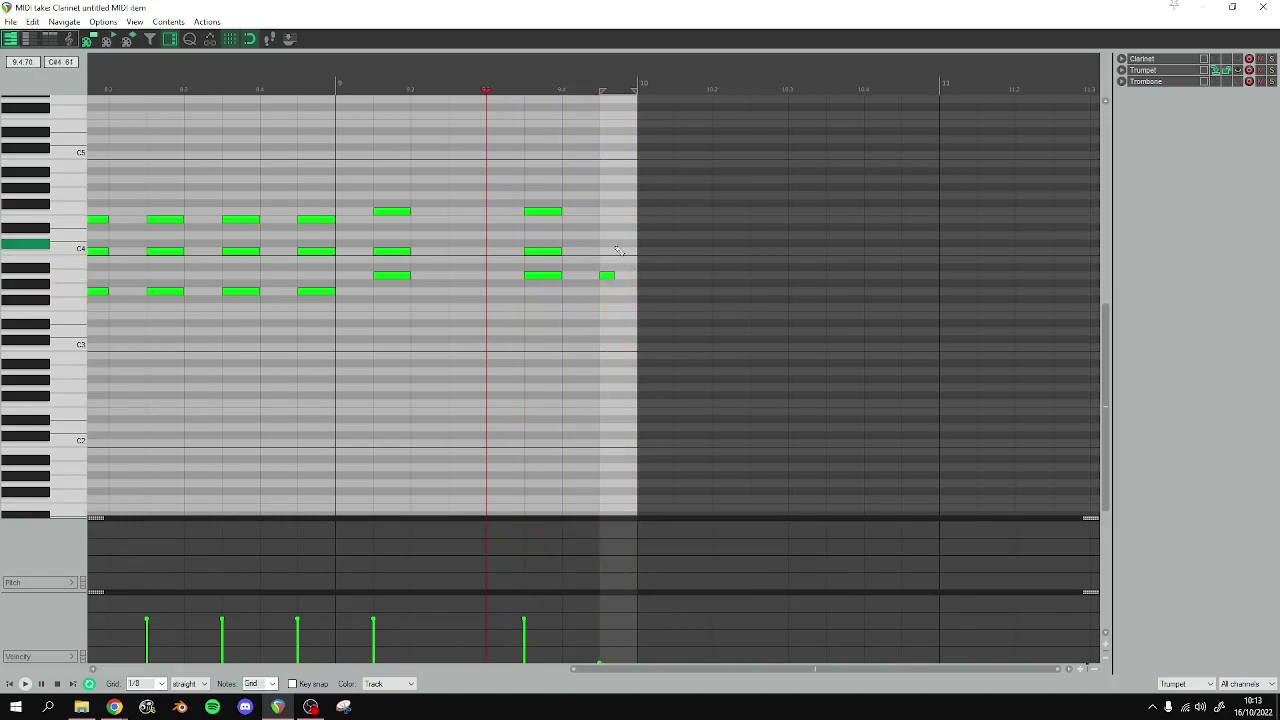
Add an A3 note on the final beat before bar 10, select it and close the editor
{"action": "left_click", "coordinate": [618, 89]}
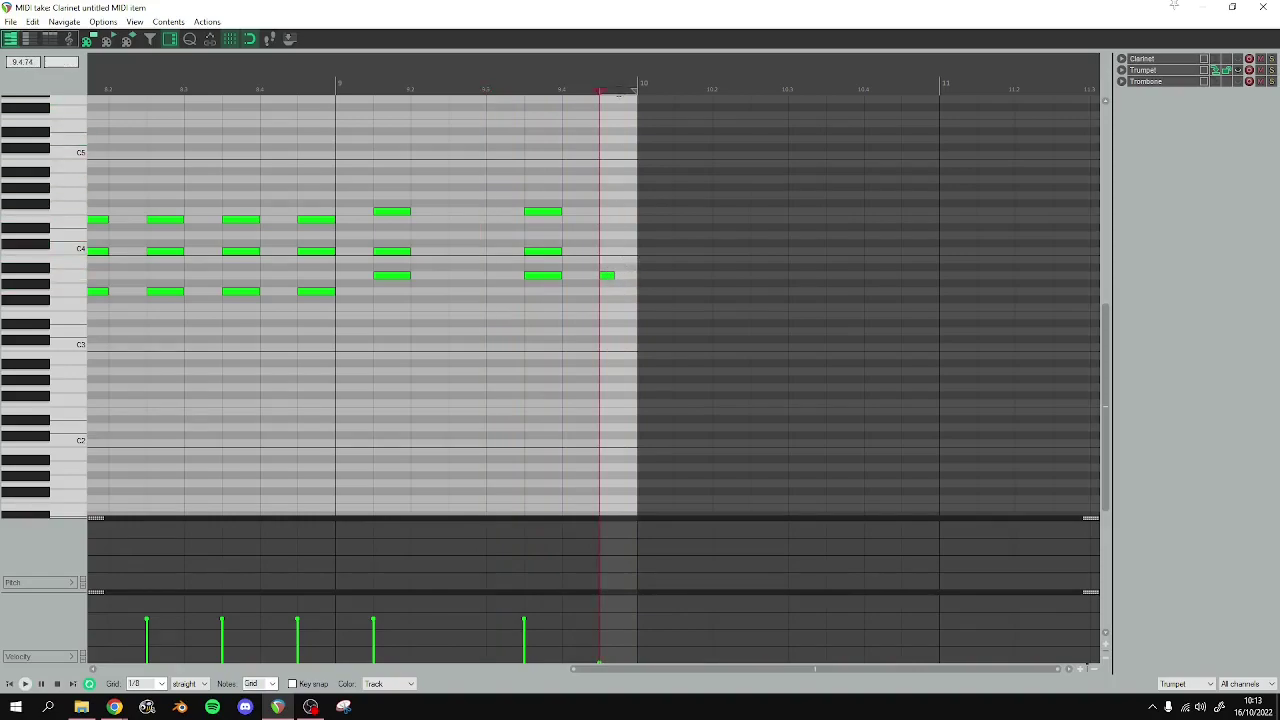
{"action": "left_click", "coordinate": [616, 91]}
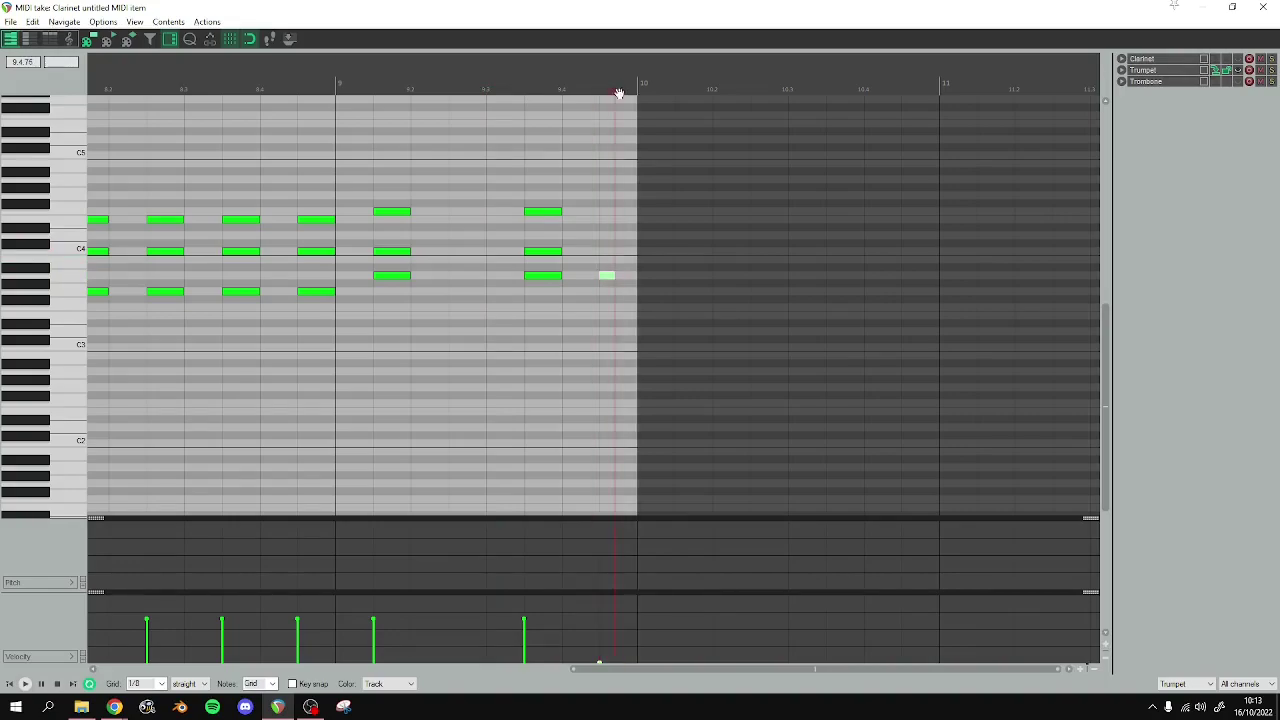
{"action": "left_click", "coordinate": [610, 274]}
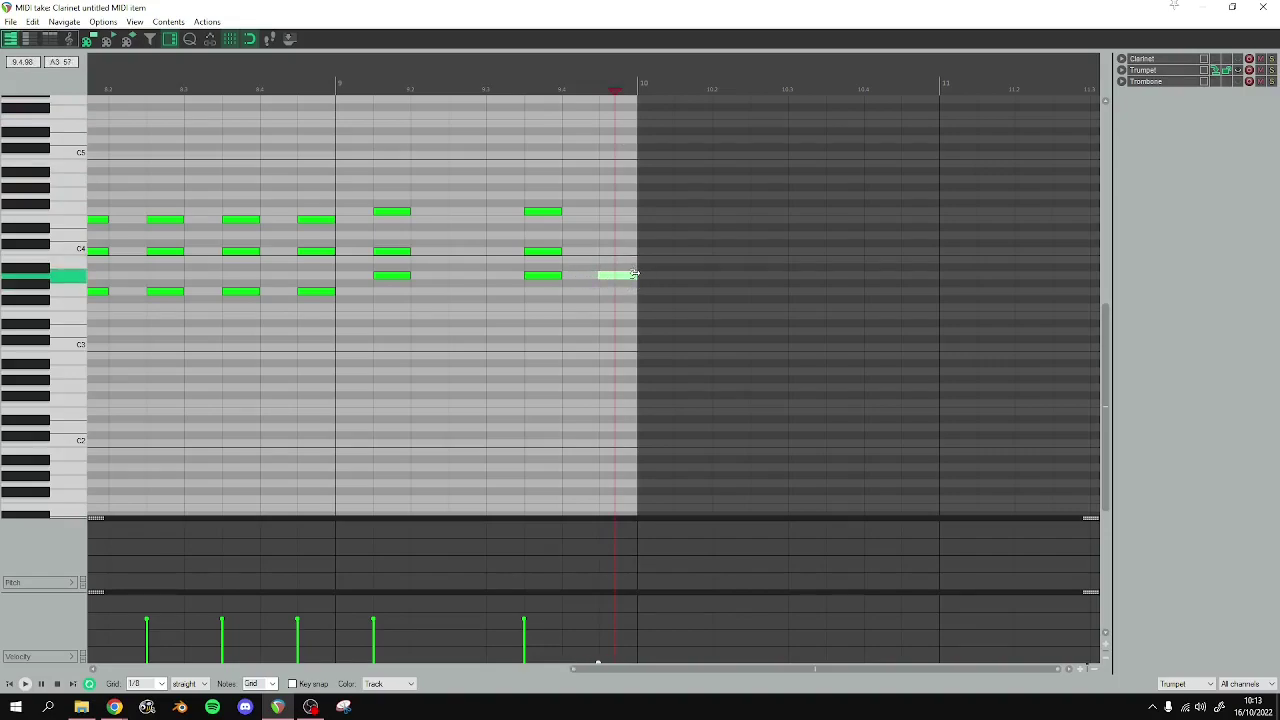
{"action": "left_click", "coordinate": [601, 278]}
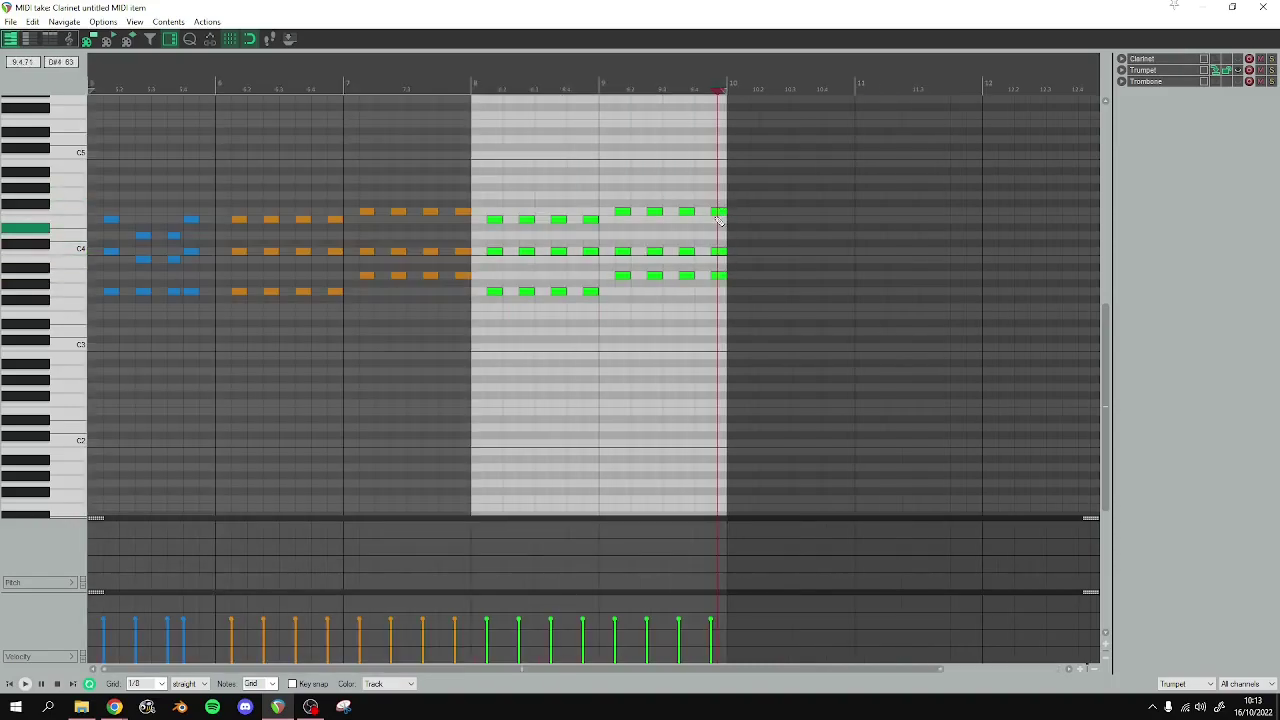
{"action": "left_click", "coordinate": [1262, 8]}
{"action": "scroll", "coordinate": [699, 173], "scroll_direction": "down", "scroll_amount": 3}
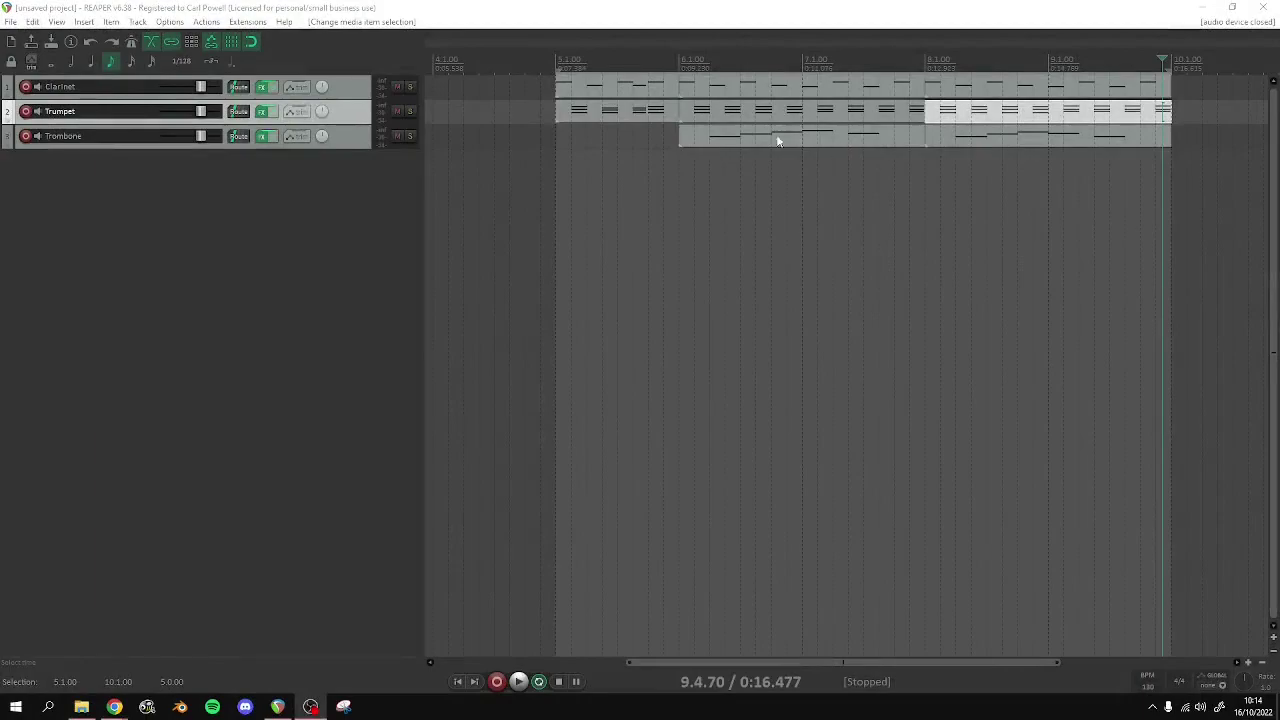
Create a time selection from 5.1.00 to 10.1.00 across the Clarinet, Trumpet and Trombone tracks
{"action": "left_click", "coordinate": [570, 9]}
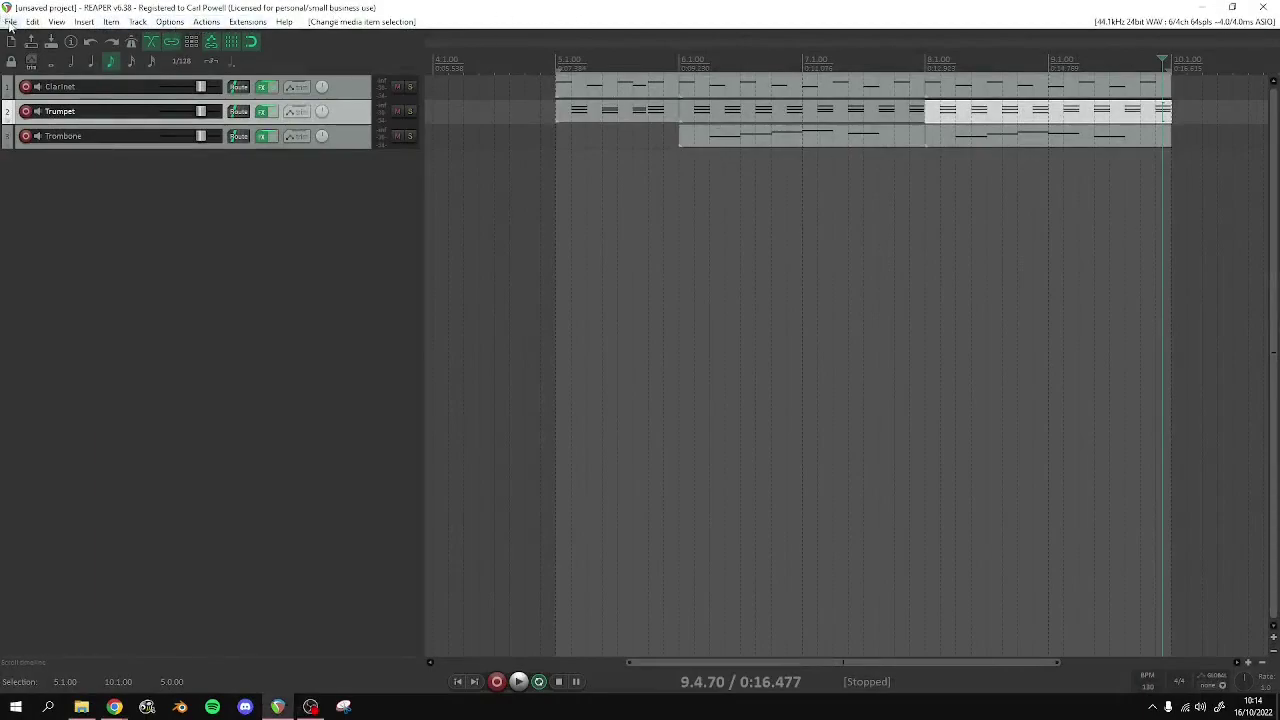
{"action": "left_click", "coordinate": [541, 66]}
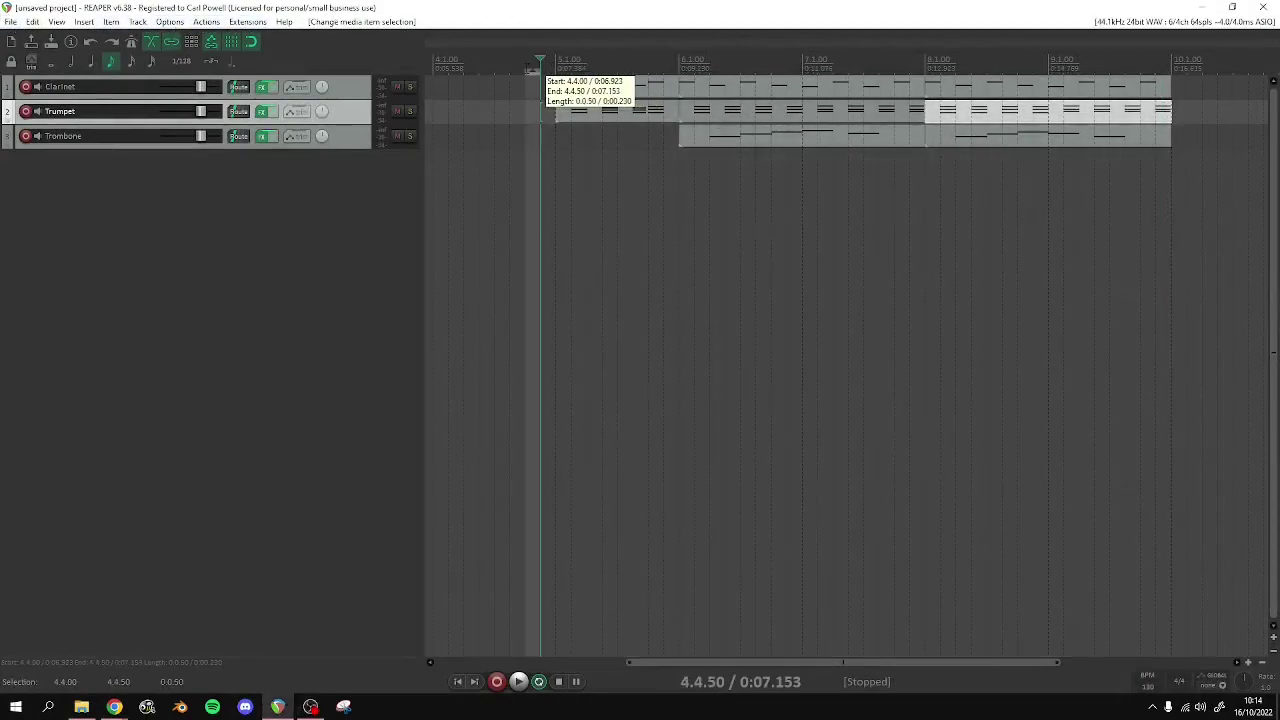
{"action": "left_click_drag", "start_coordinate": [541, 66], "coordinate": [665, 68]}
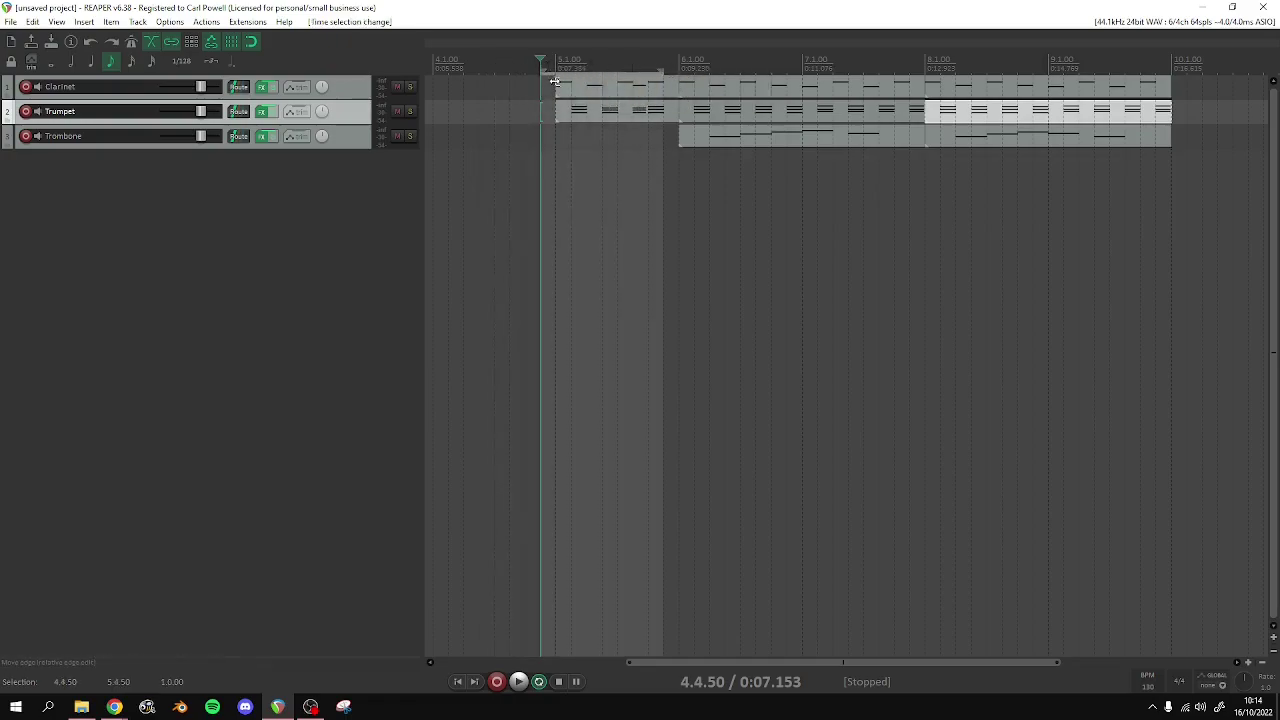
{"action": "left_click_drag", "start_coordinate": [556, 140], "coordinate": [1172, 157]}
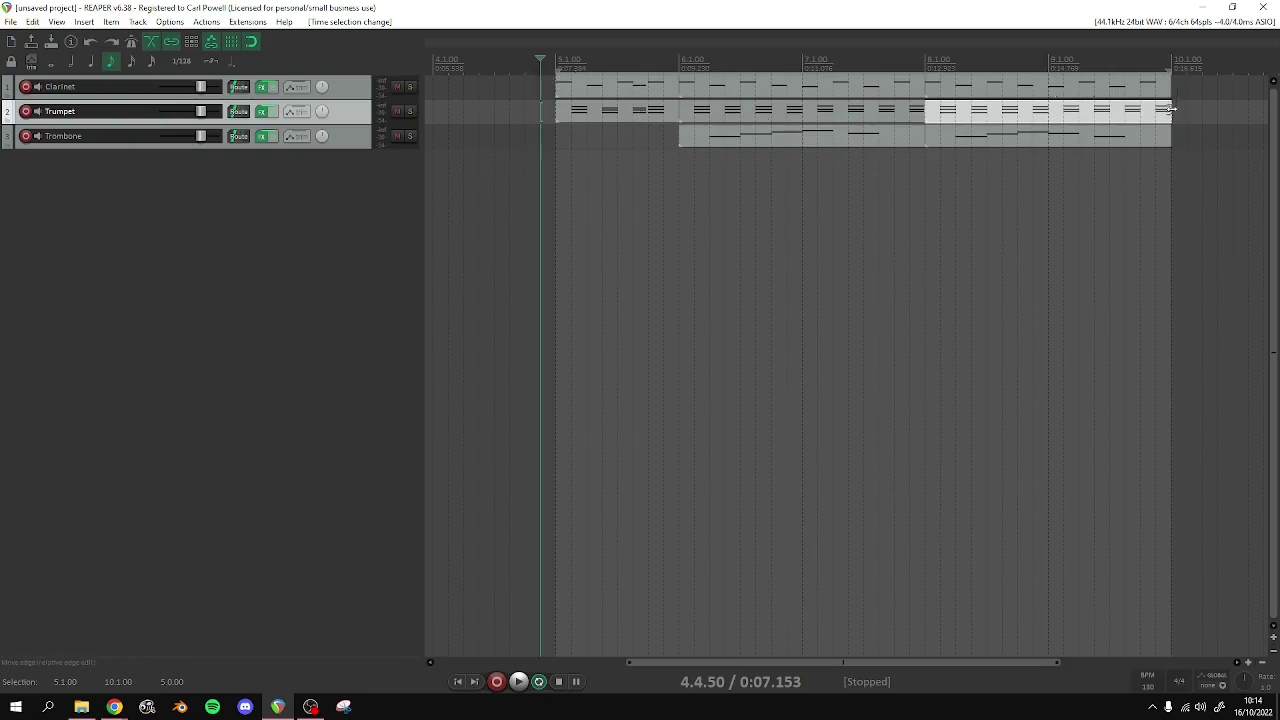
{"action": "left_click", "coordinate": [32, 21]}
Export project MIDI with 'Time selection only' to Documents as BK tut.mid
{"action": "mouse_move", "coordinate": [9, 22]}
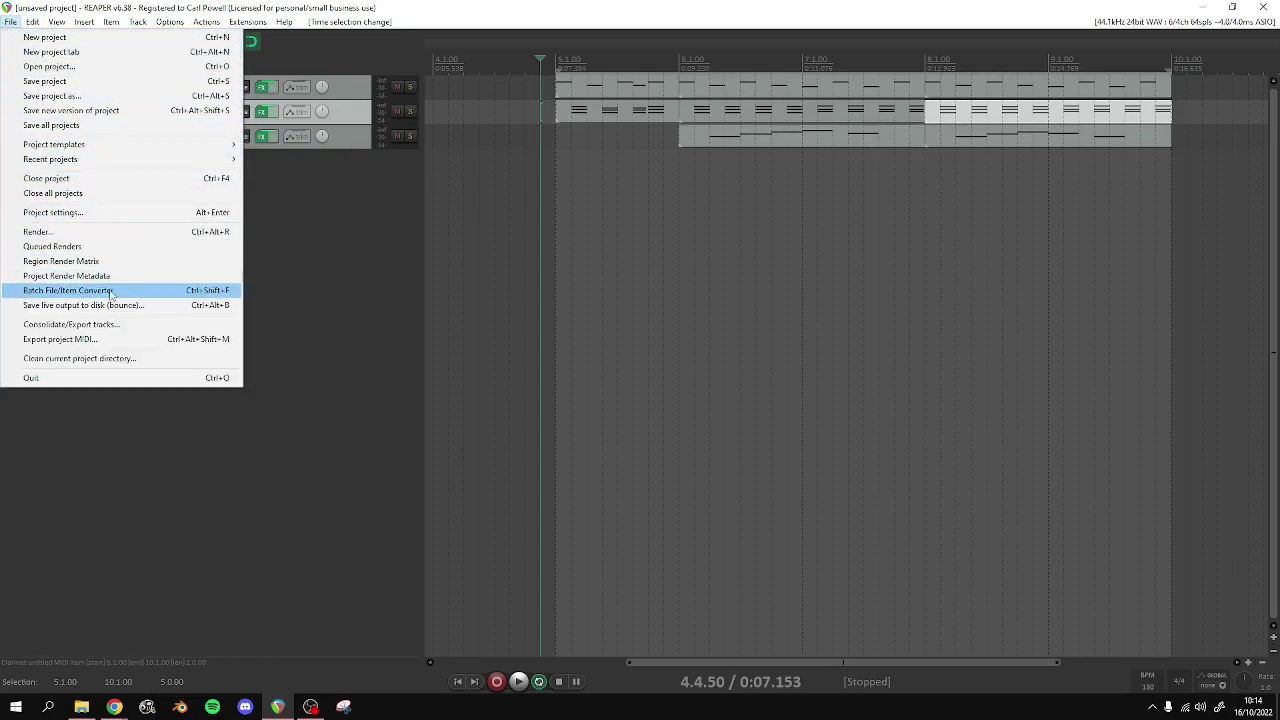
{"action": "left_click", "coordinate": [77, 341]}
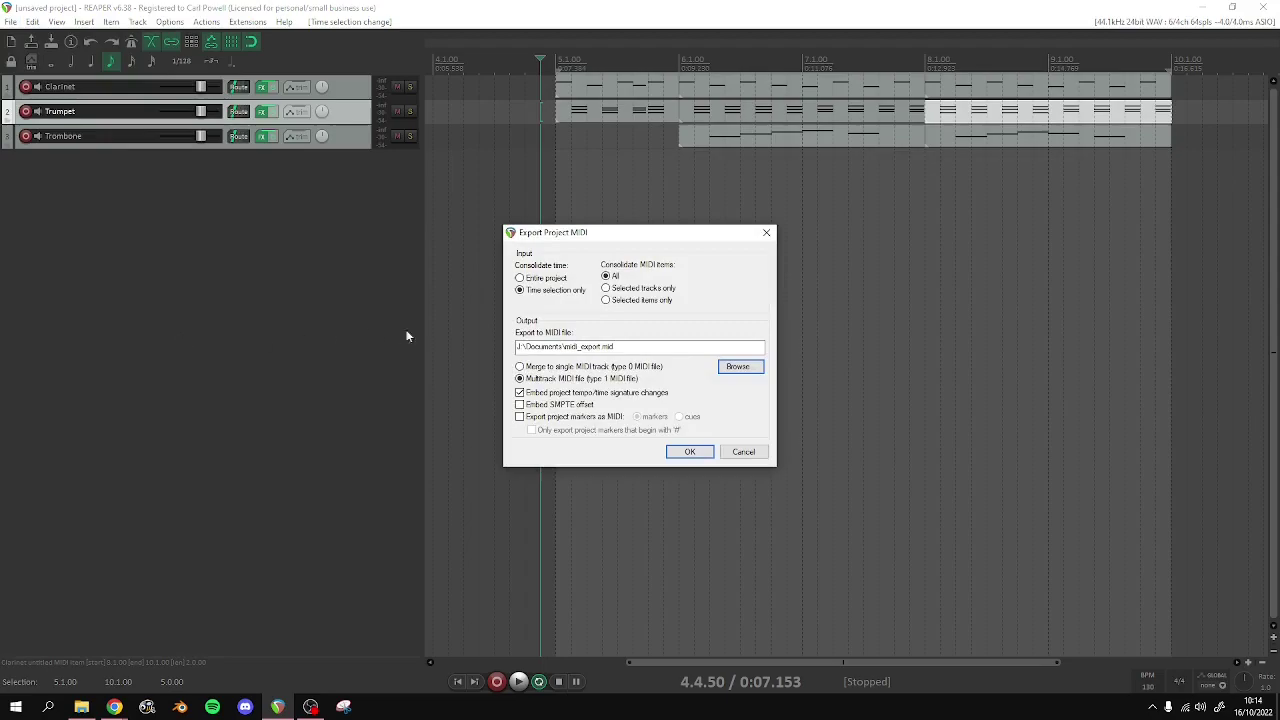
{"action": "left_click", "coordinate": [532, 278]}
{"action": "left_click", "coordinate": [531, 290]}
{"action": "left_click_drag", "start_coordinate": [600, 346], "coordinate": [578, 348]}
{"action": "key", "text": "BackSpace"}
{"action": "left_click_drag", "start_coordinate": [583, 347], "coordinate": [566, 351]}
{"action": "key", "text": "BackSpace"}
{"action": "left_click", "coordinate": [690, 451]}
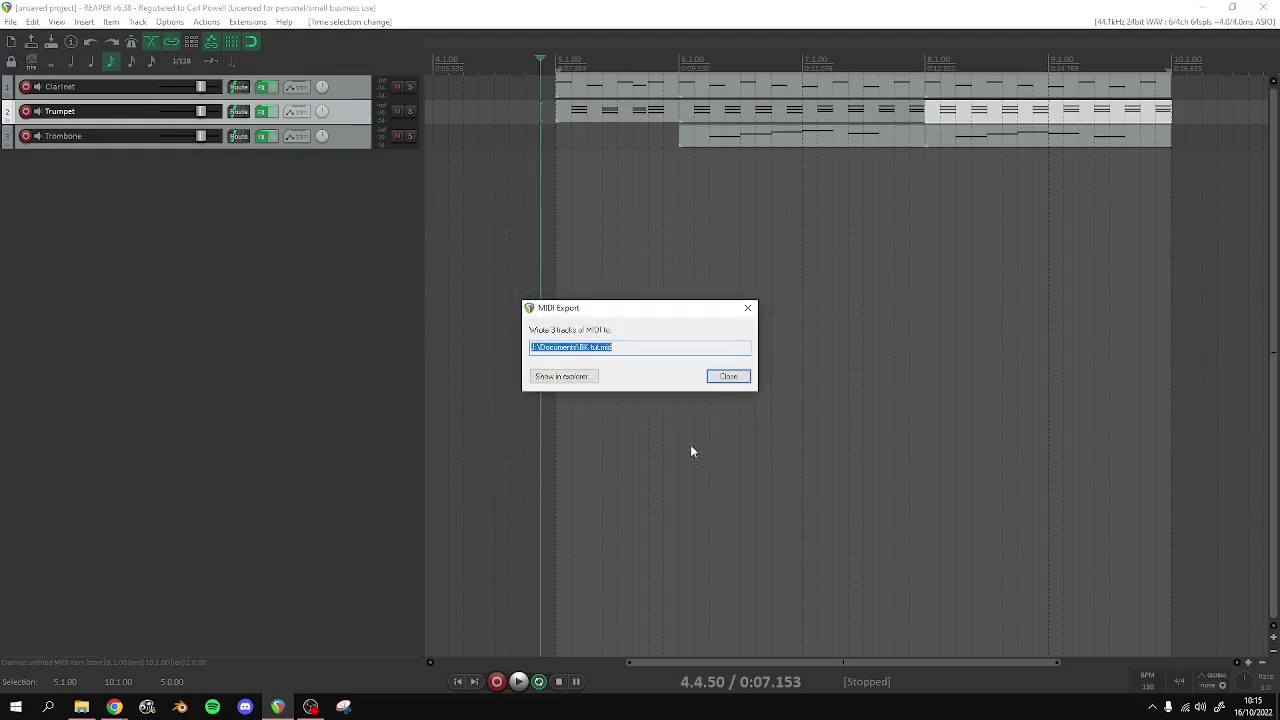
Show BK tut.mid in File Explorer and delete the four older BK tutorial MIDI files
{"action": "left_click", "coordinate": [579, 380]}
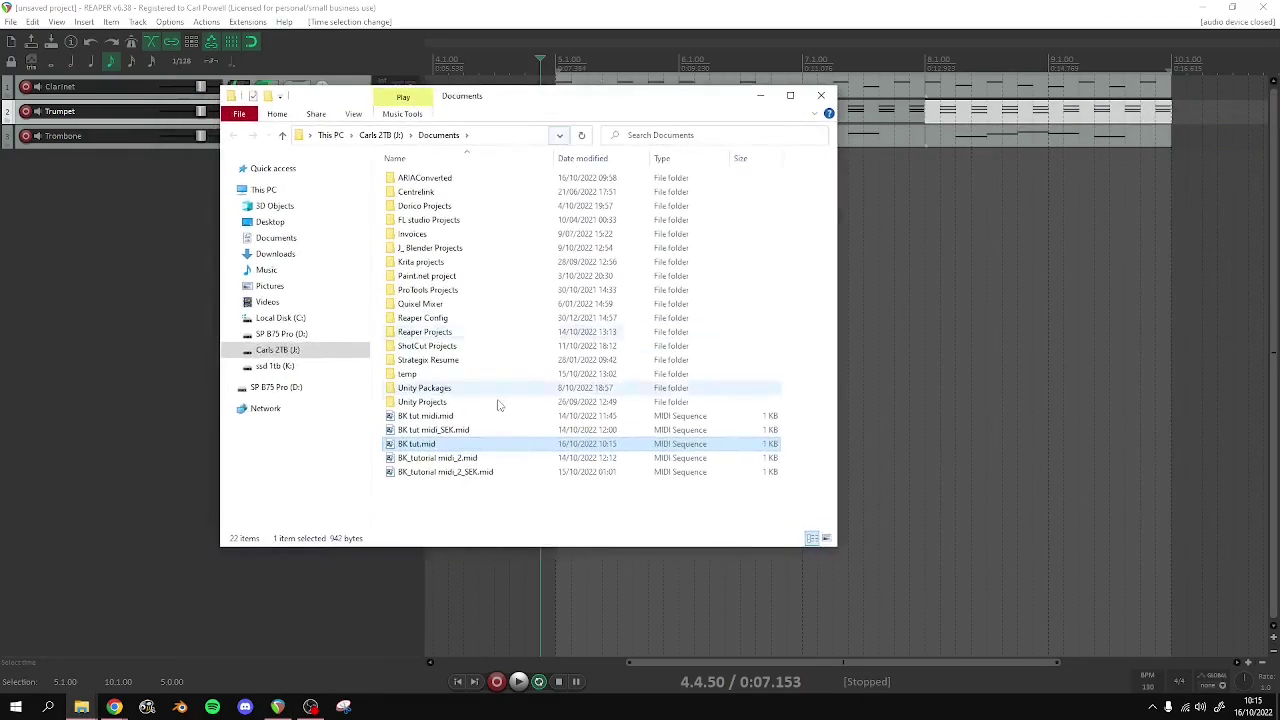
{"action": "left_click", "coordinate": [488, 458]}
{"action": "left_click", "coordinate": [490, 472], "text": "ctrl"}
{"action": "left_click", "coordinate": [476, 430], "text": "ctrl"}
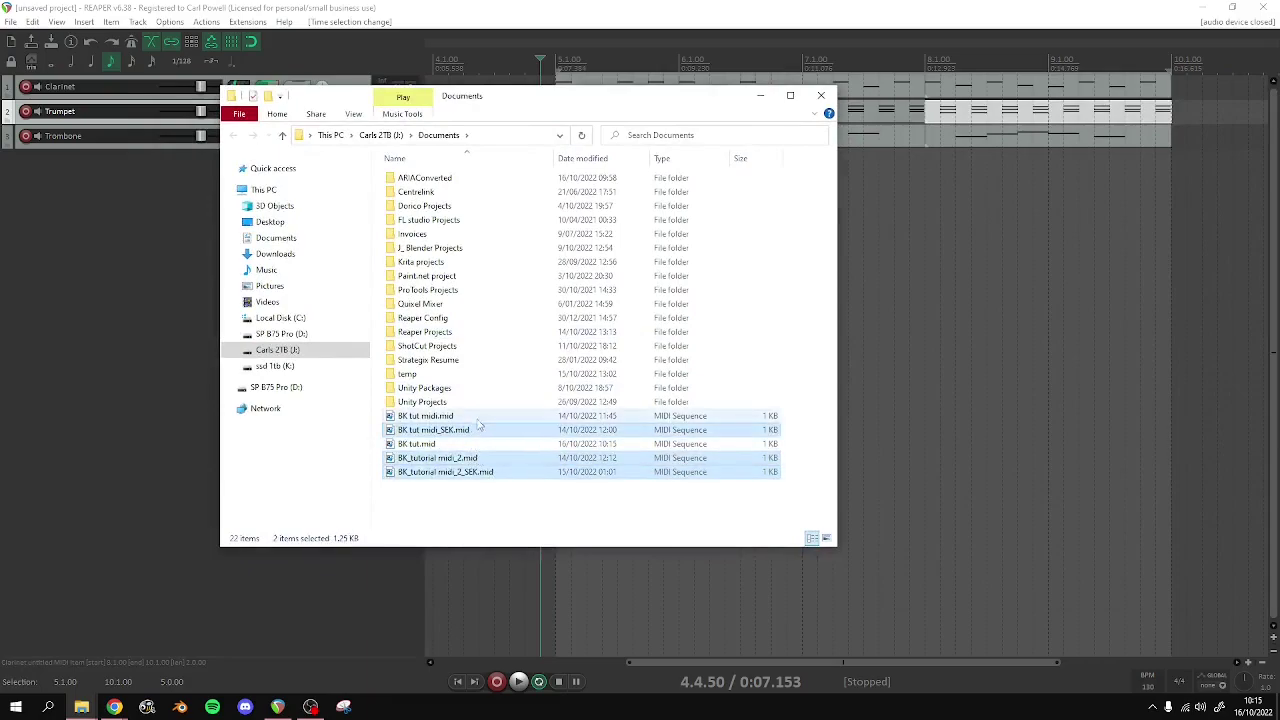
{"action": "left_click", "coordinate": [478, 418], "text": "ctrl"}
{"action": "key", "text": "Delete"}
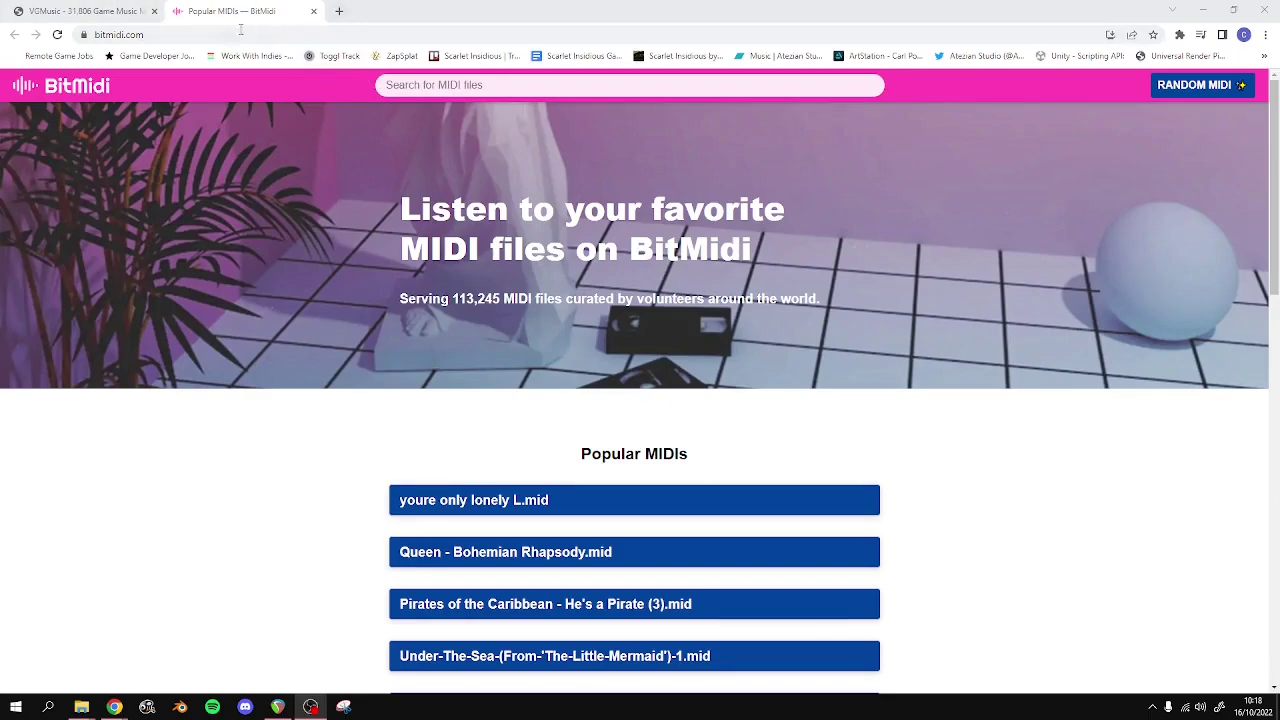
Switch to the VGMusic Video Game Music Archive tab in Chrome
{"action": "left_click", "coordinate": [100, 11]}
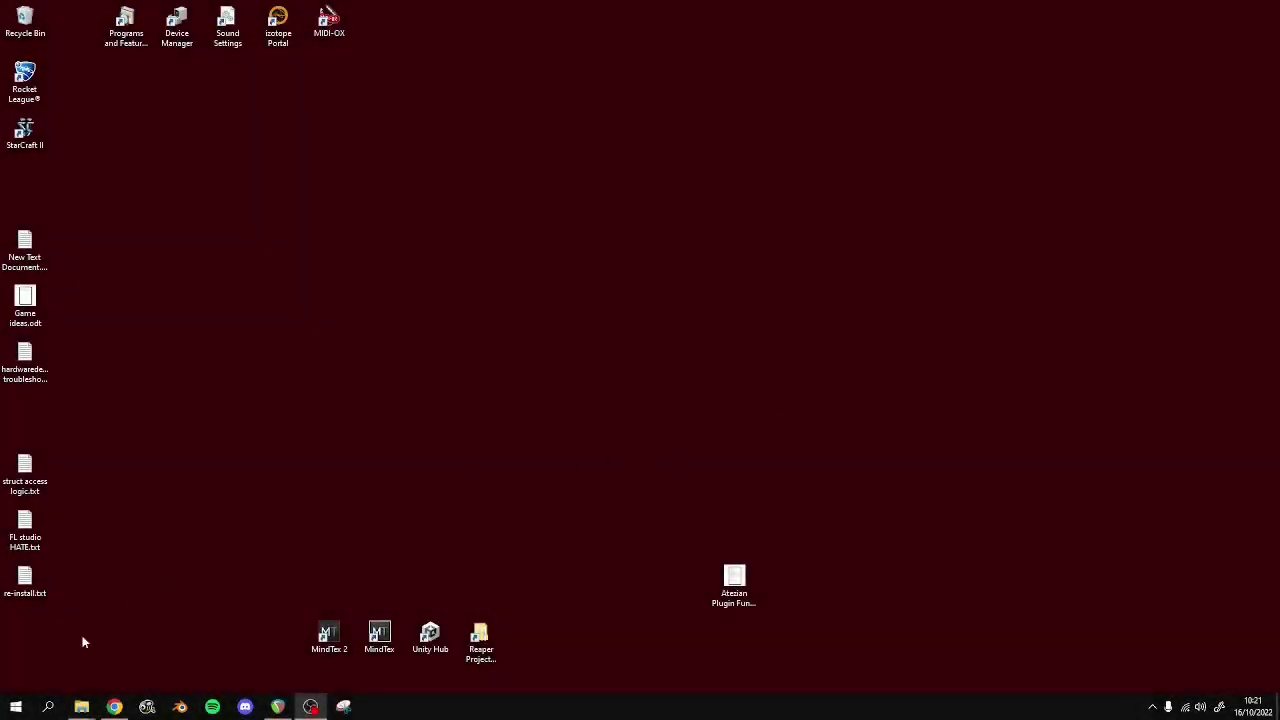
Launch Sekaiju from the Start menu and open J:\Documents\BK tut.mid from recent files
{"action": "left_click", "coordinate": [18, 709]}
{"action": "left_click", "coordinate": [177, 366]}
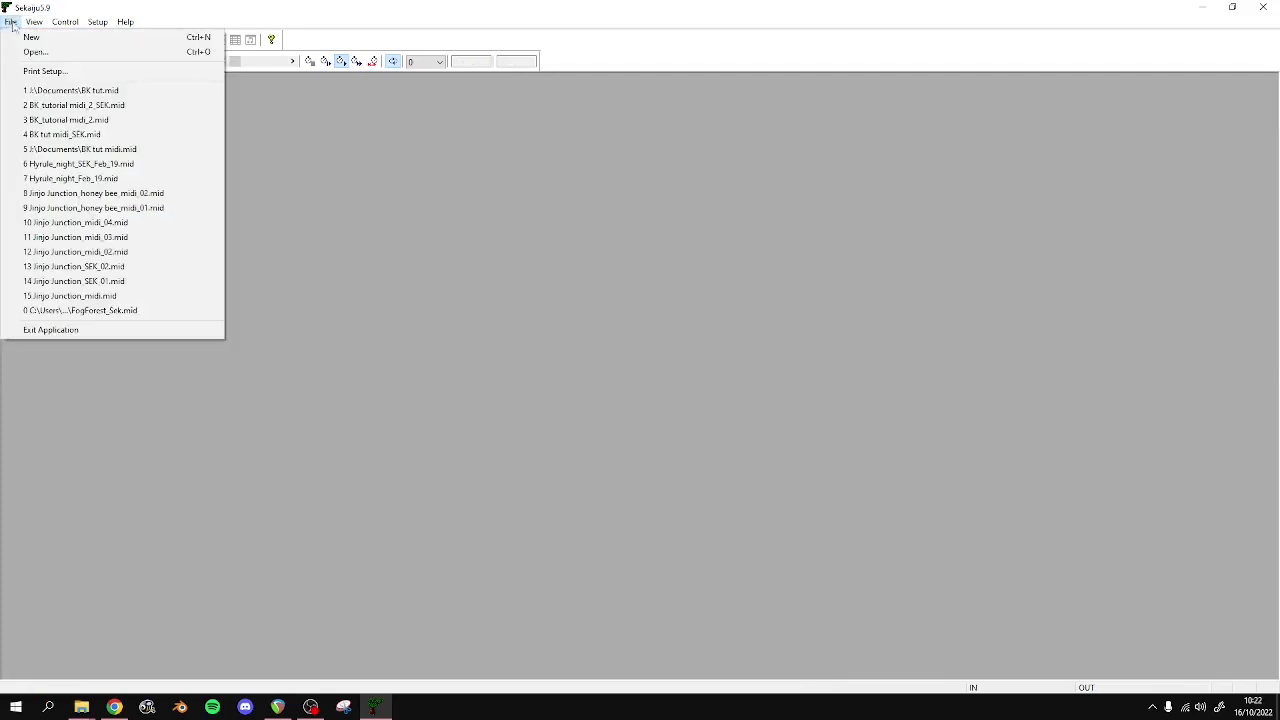
{"action": "left_click", "coordinate": [104, 91]}
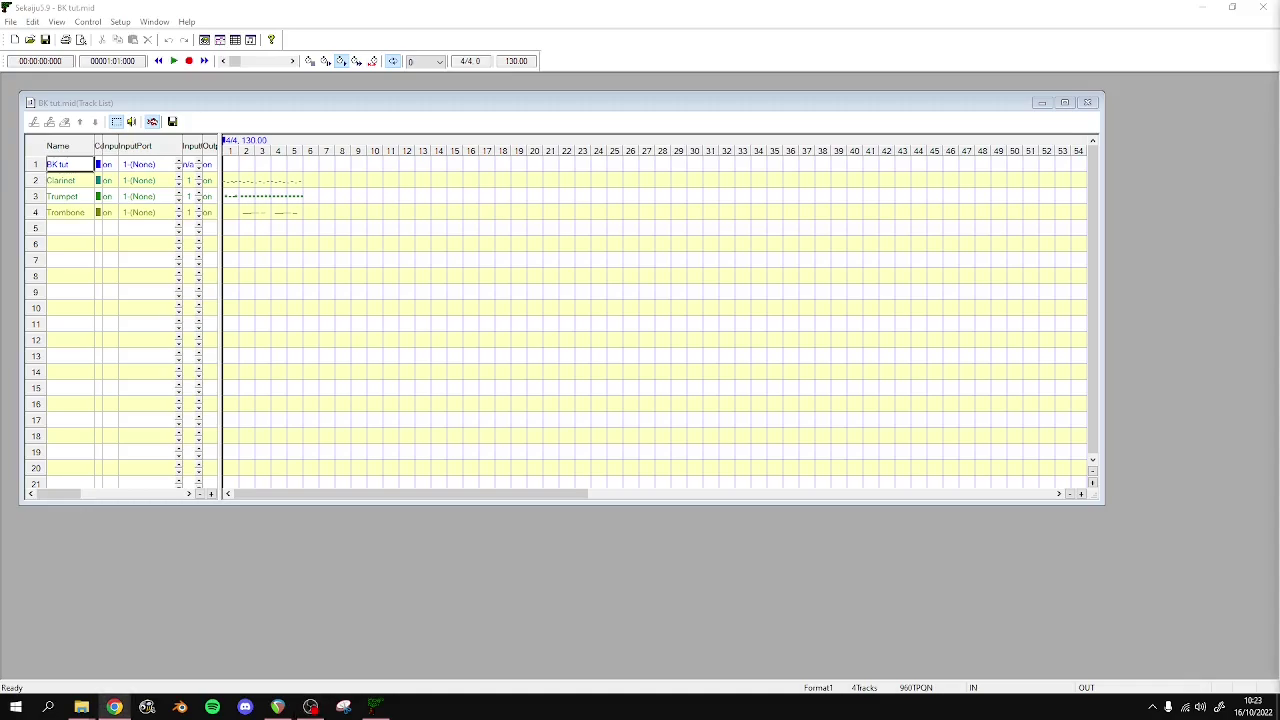
Scroll through the Hack64 Wiki's Banjo-Kazooie Music Channel Data tables
{"action": "left_click", "coordinate": [114, 707]}
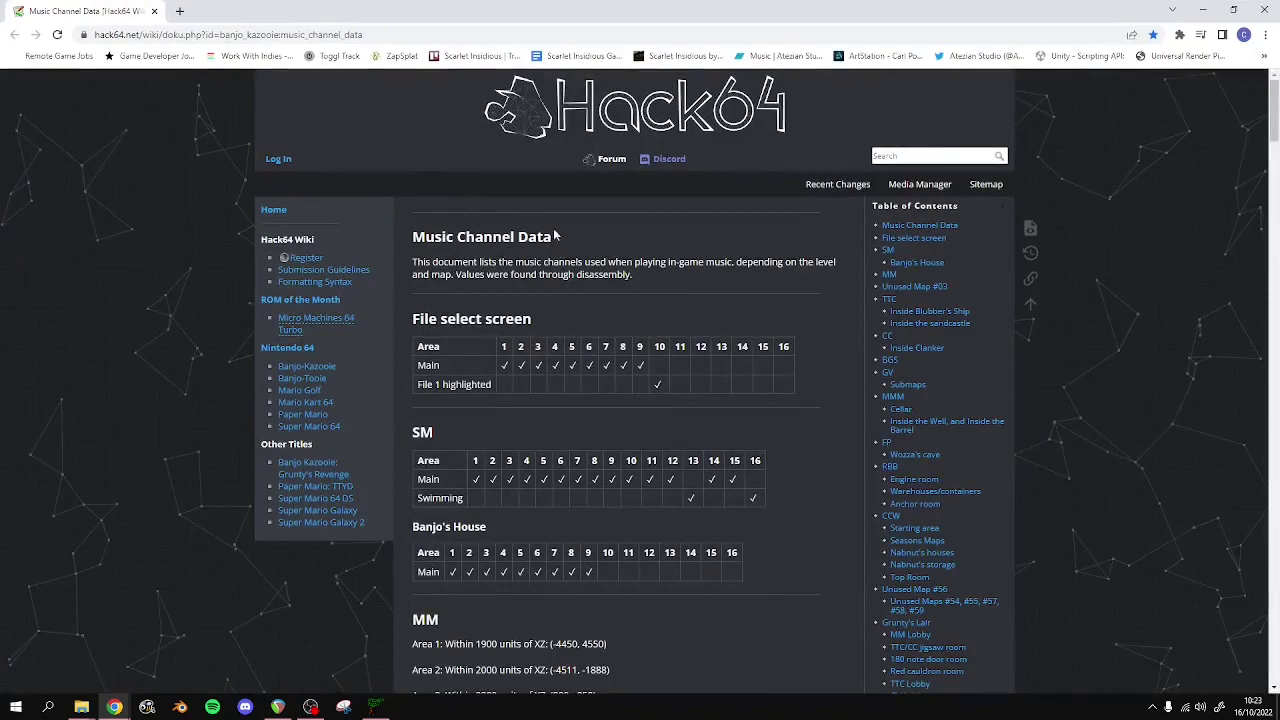
{"action": "scroll", "coordinate": [508, 311], "scroll_direction": "down", "scroll_amount": 2}
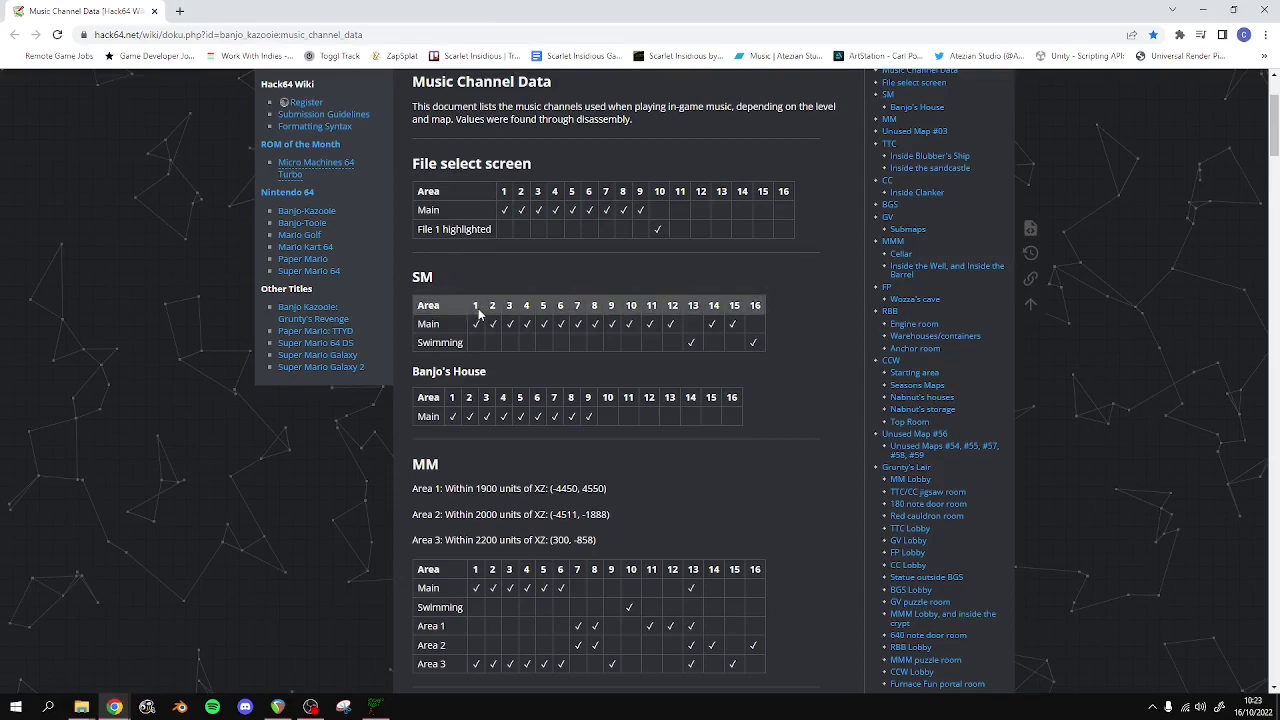
{"action": "scroll", "coordinate": [532, 275], "scroll_direction": "down", "scroll_amount": 2}
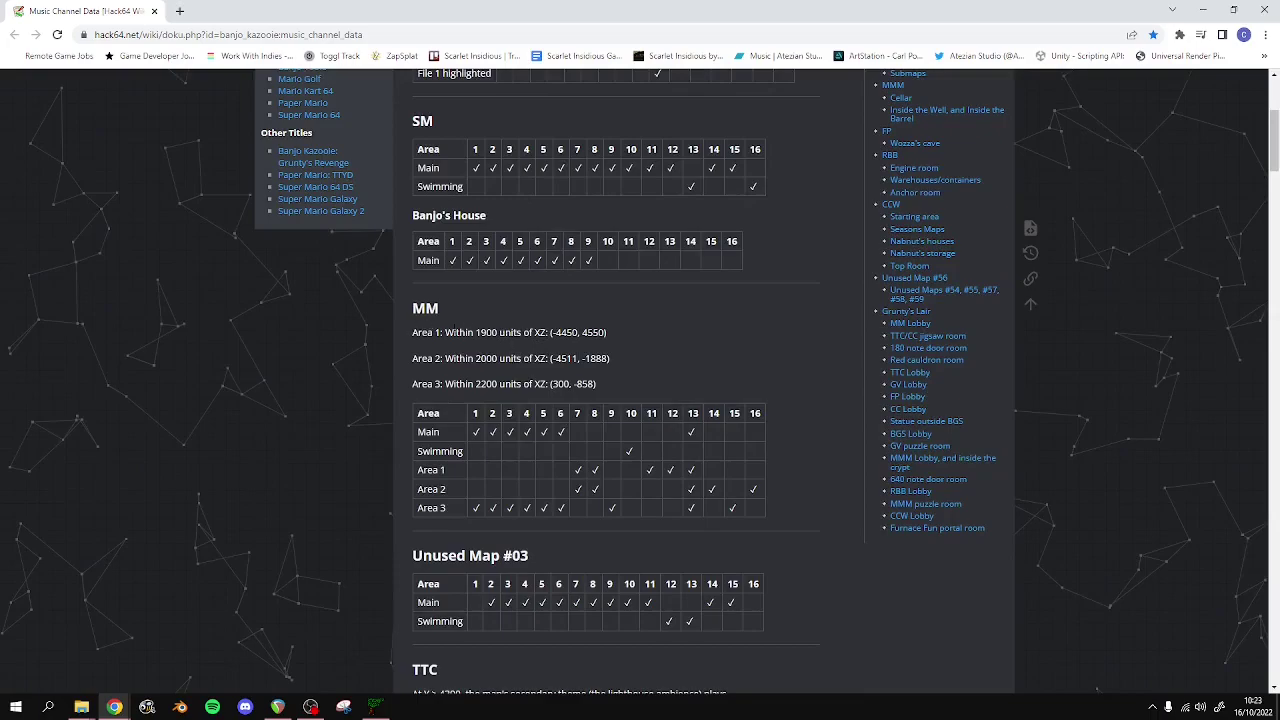
{"action": "scroll", "coordinate": [485, 340], "scroll_direction": "down", "scroll_amount": 2}
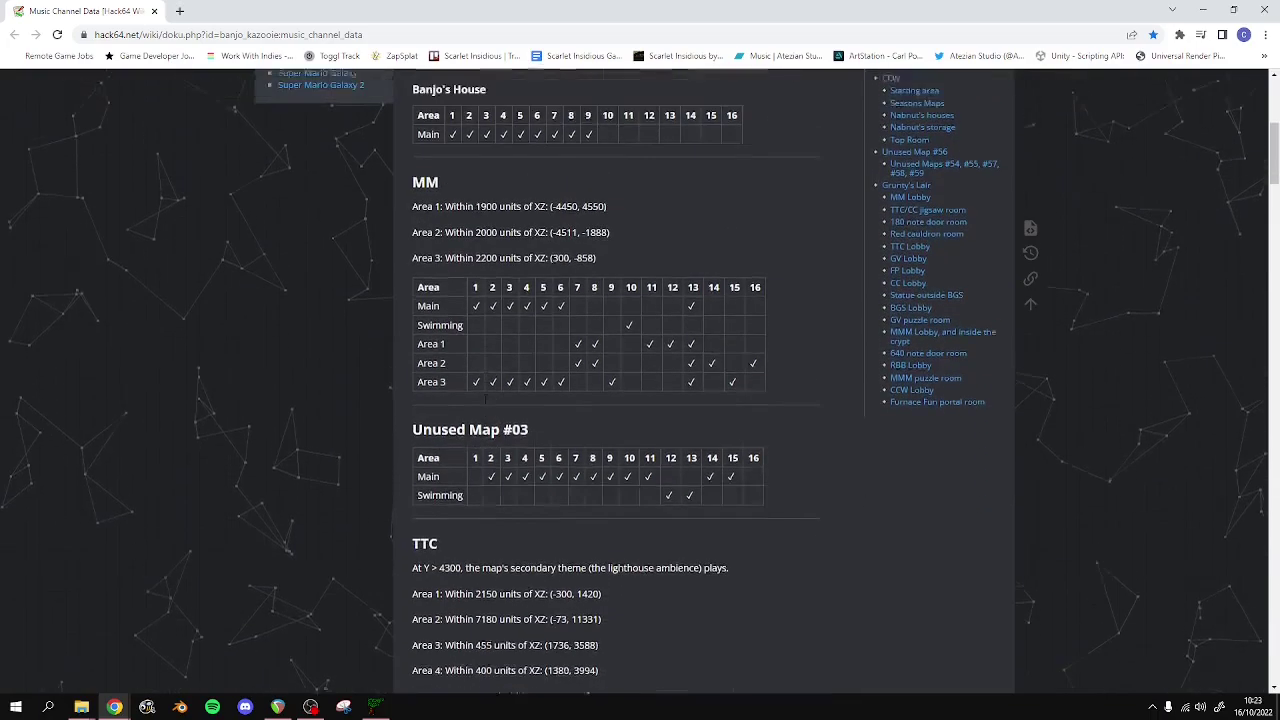
{"action": "scroll", "coordinate": [485, 340], "scroll_direction": "up", "scroll_amount": 2}
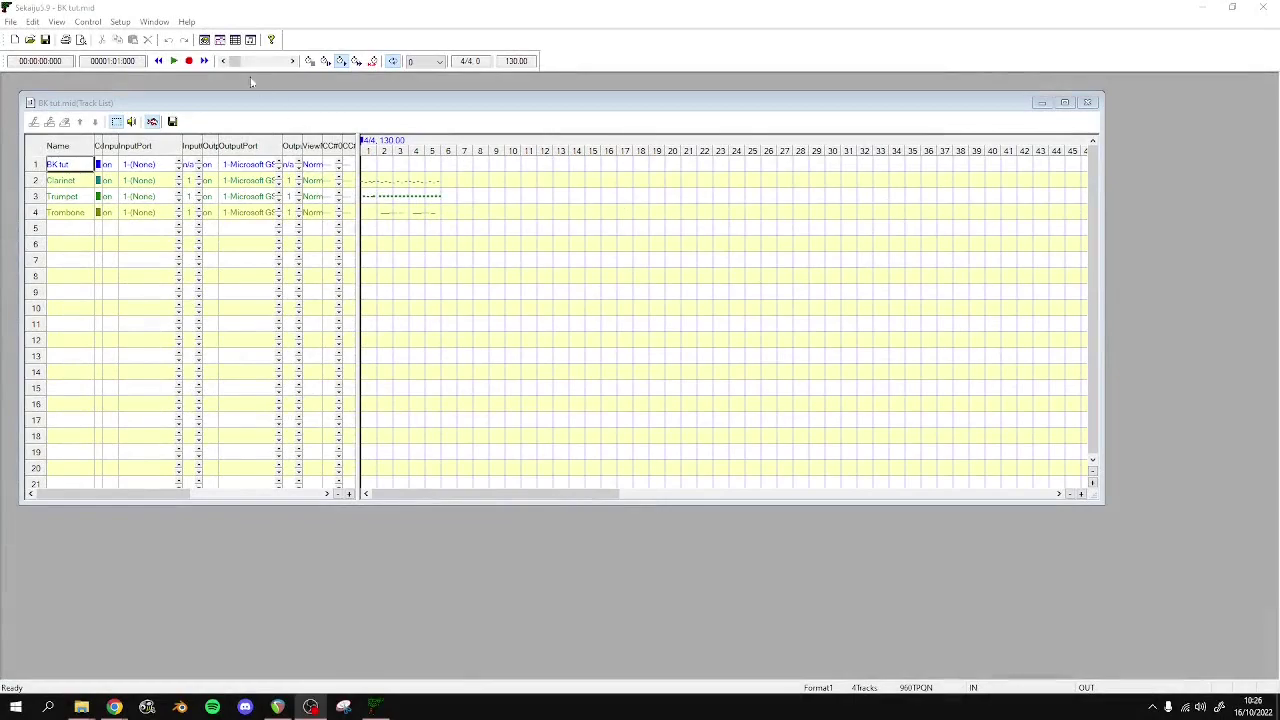
Set Sekaiju's normal view font size to 20 in the Font options
{"action": "left_click", "coordinate": [124, 22]}
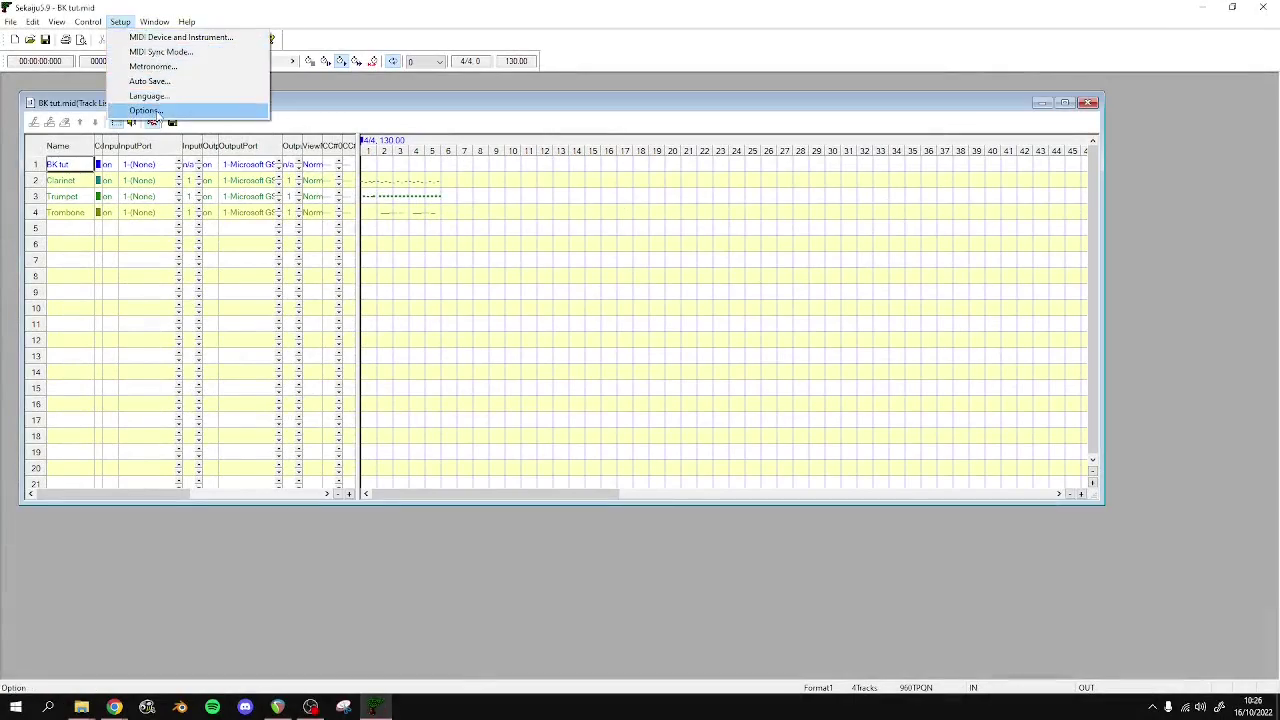
{"action": "left_click", "coordinate": [145, 111]}
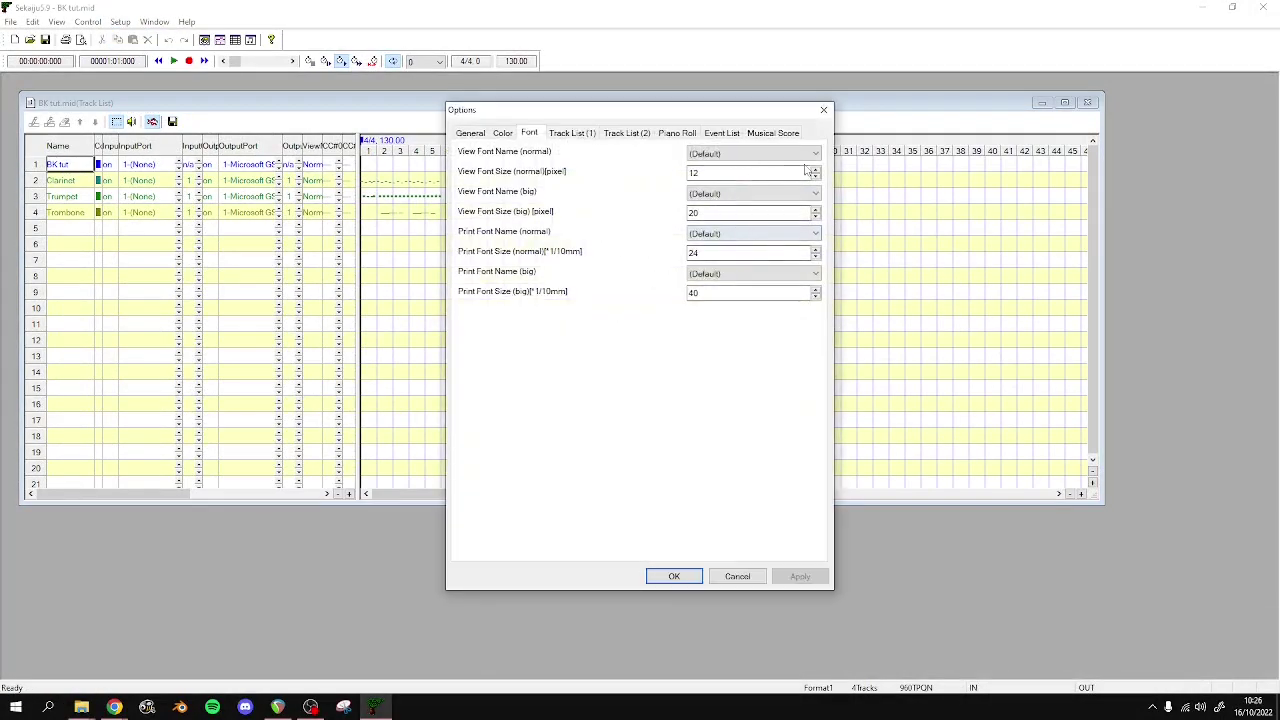
{"action": "left_click_drag", "start_coordinate": [808, 173], "coordinate": [660, 174]}
{"action": "type", "text": "20"}
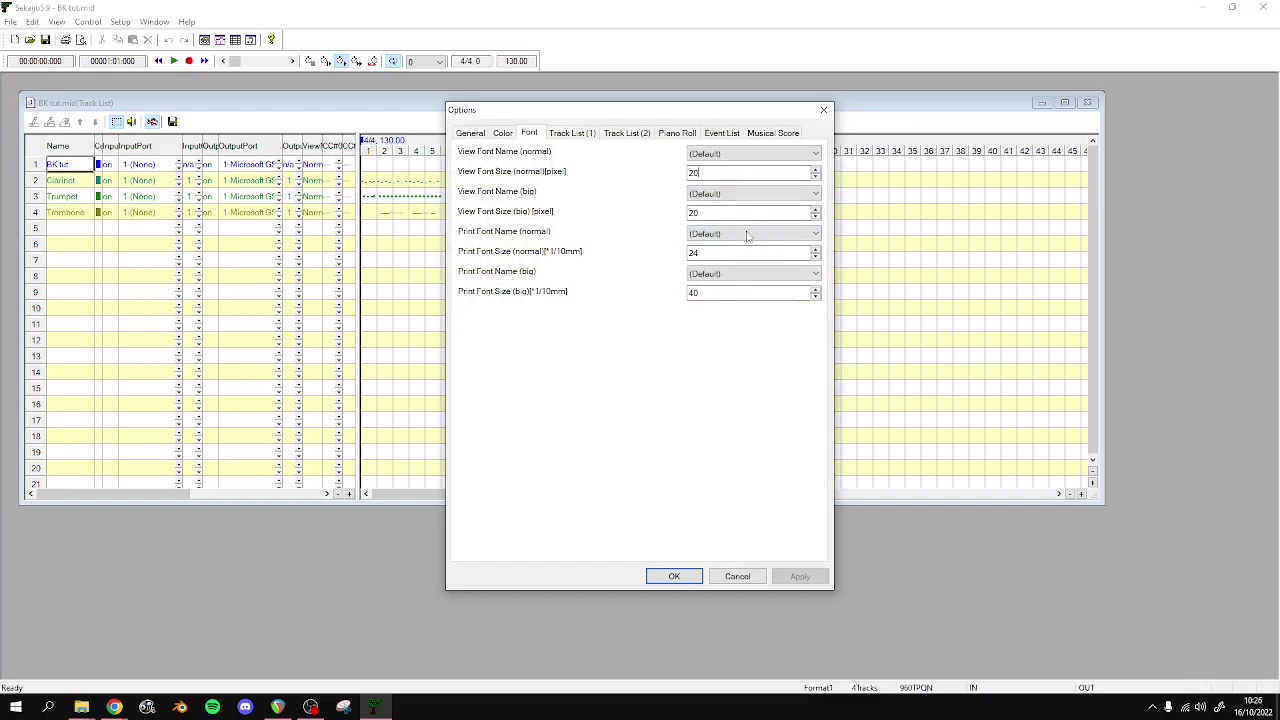
{"action": "left_click", "coordinate": [674, 576]}
Maximize the Track List, make rows taller, widen measures and give the list more width
{"action": "left_click", "coordinate": [1065, 104]}
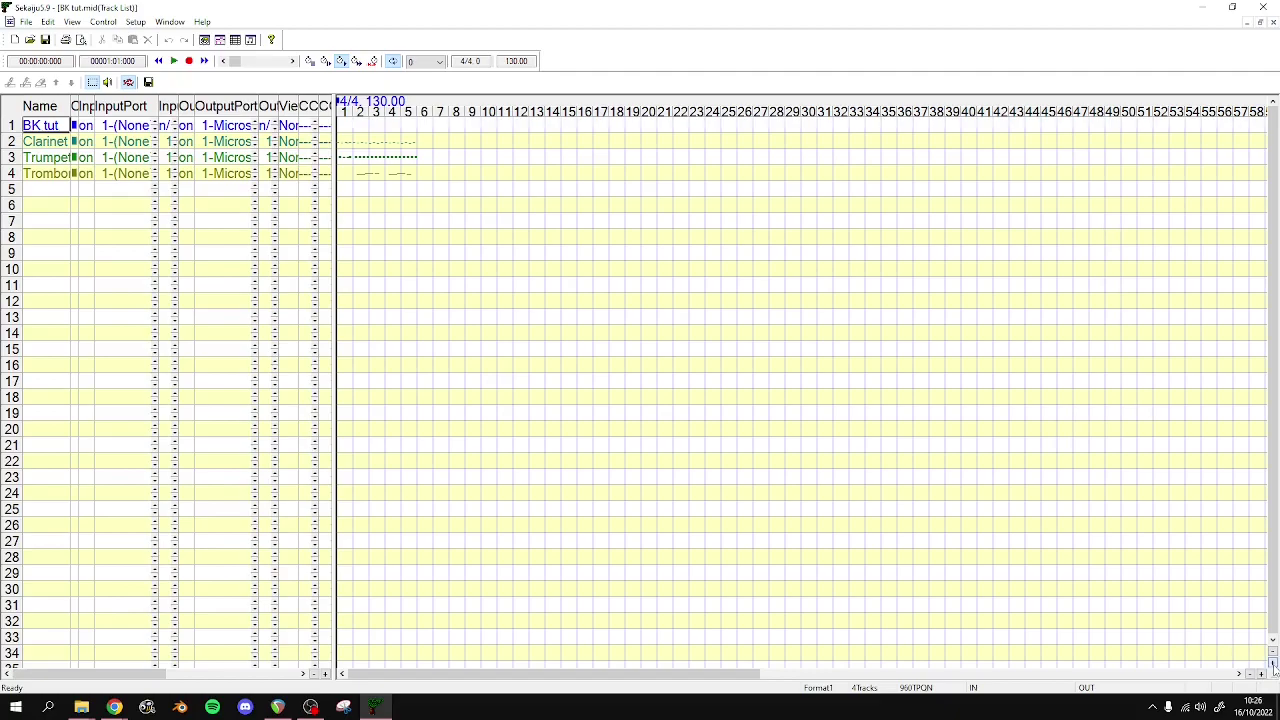
{"action": "left_click", "coordinate": [1273, 662]}
{"action": "left_click", "coordinate": [1273, 662]}
{"action": "left_click", "coordinate": [1273, 662]}
{"action": "left_click", "coordinate": [1273, 662]}
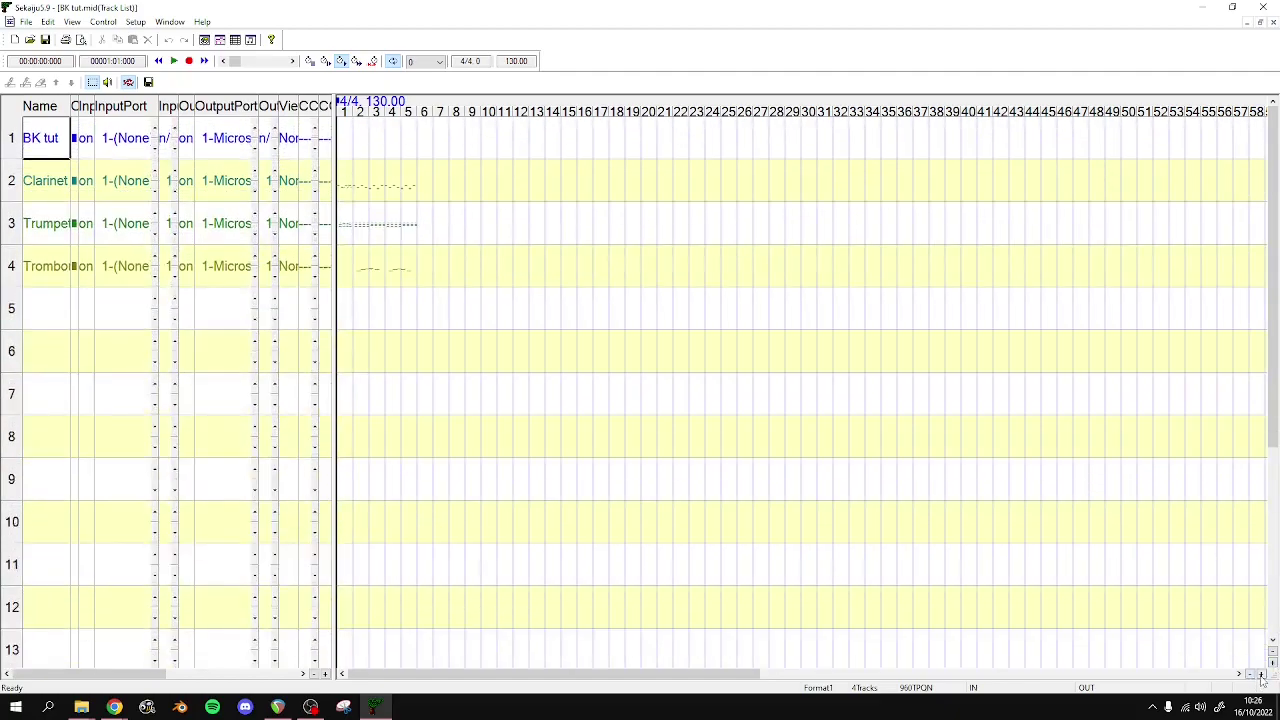
{"action": "left_click", "coordinate": [1261, 675]}
{"action": "left_click", "coordinate": [1261, 675]}
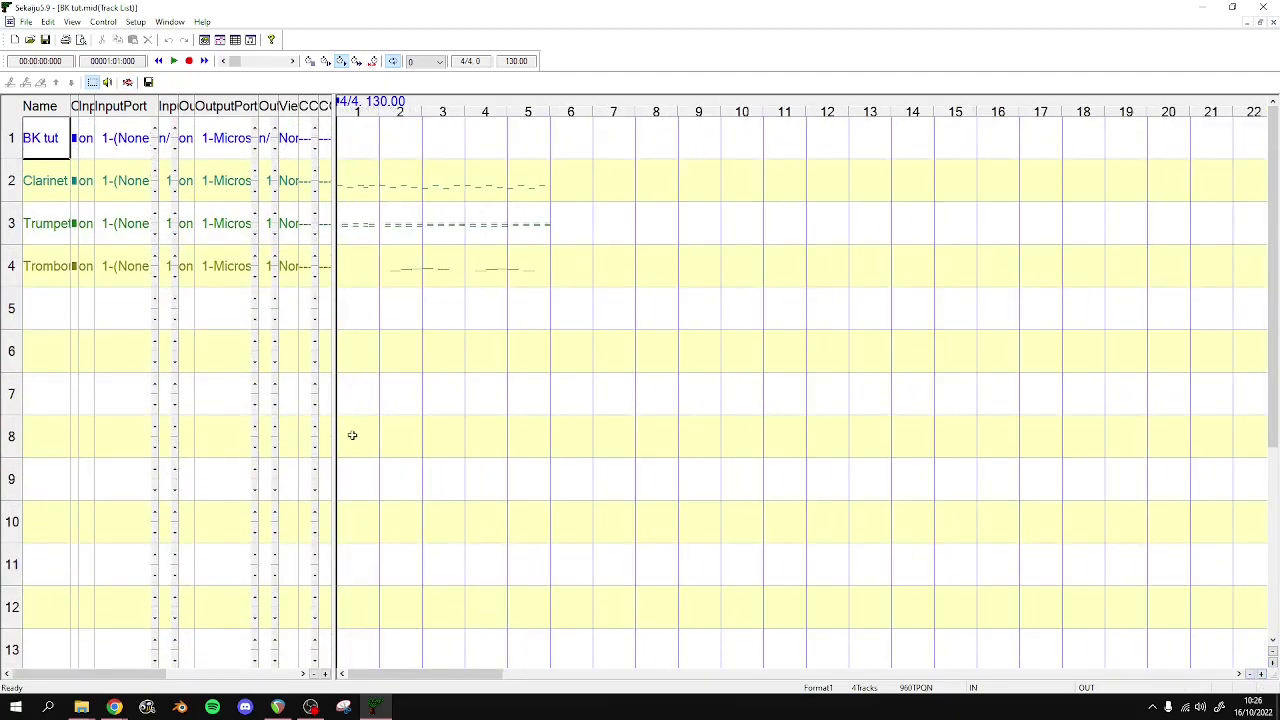
{"action": "left_click_drag", "start_coordinate": [334, 429], "coordinate": [643, 392]}
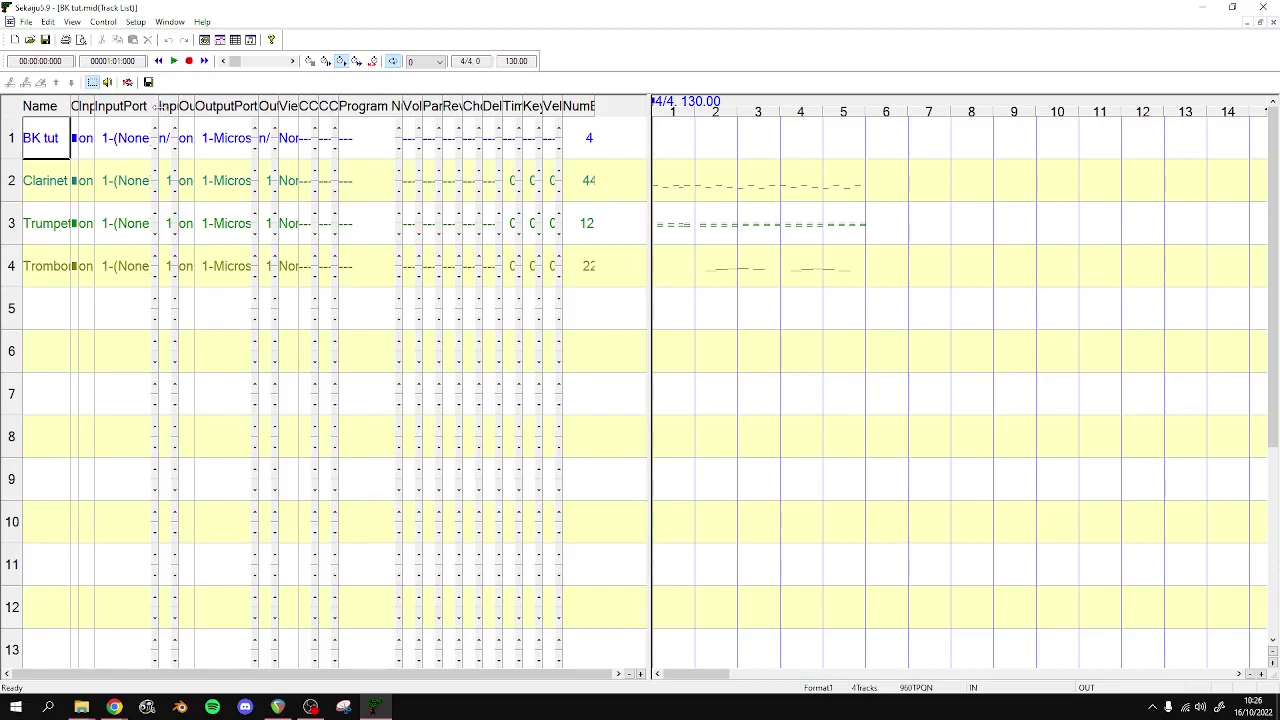
Widen the channel, Program Number, Volume, Pan and Delay columns; collapse port, View and Input columns
{"action": "left_click_drag", "start_coordinate": [155, 106], "coordinate": [208, 106]}
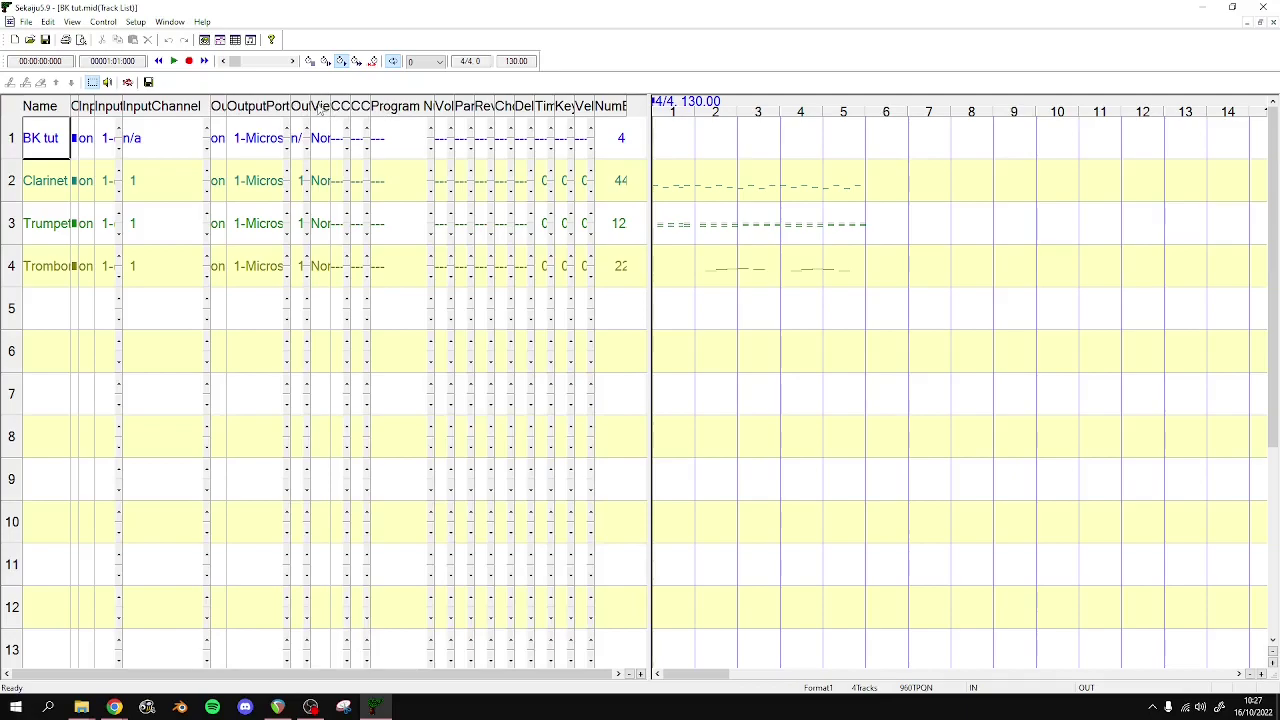
{"action": "left_click_drag", "start_coordinate": [307, 106], "coordinate": [380, 106]}
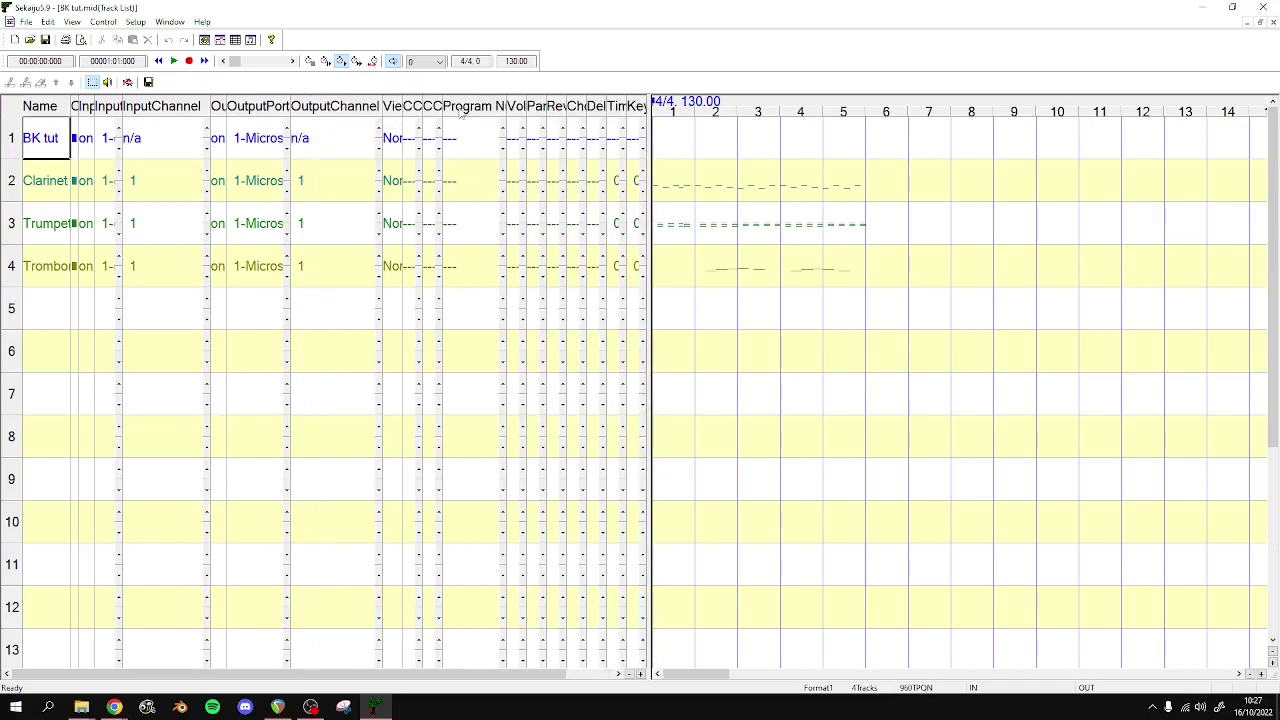
{"action": "left_click_drag", "start_coordinate": [505, 106], "coordinate": [567, 106]}
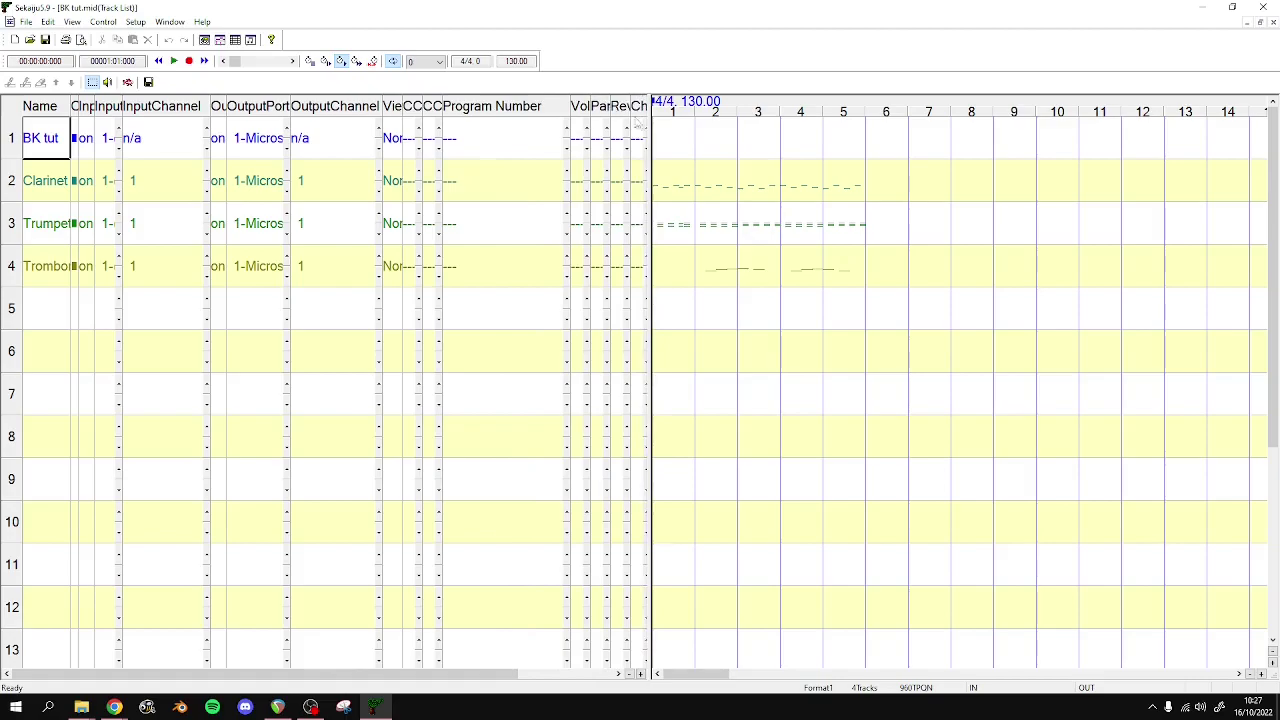
{"action": "left_click_drag", "start_coordinate": [652, 135], "coordinate": [690, 135]}
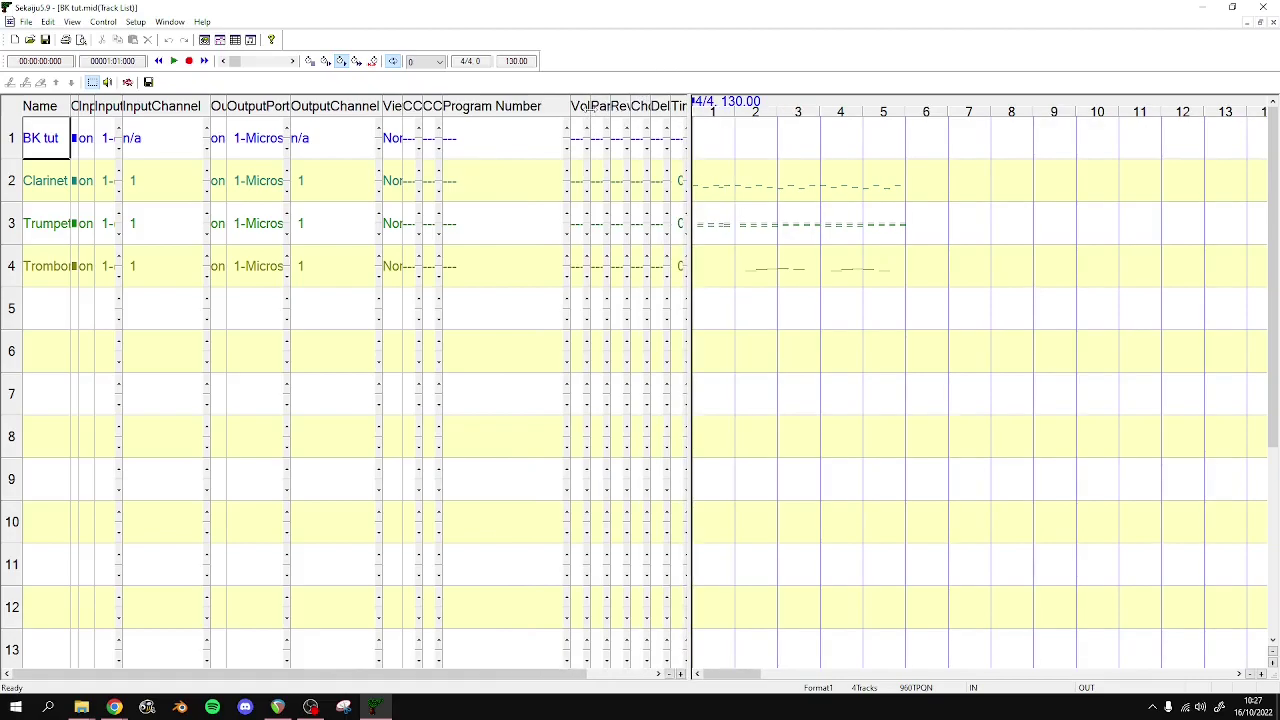
{"action": "left_click_drag", "start_coordinate": [587, 106], "coordinate": [726, 106]}
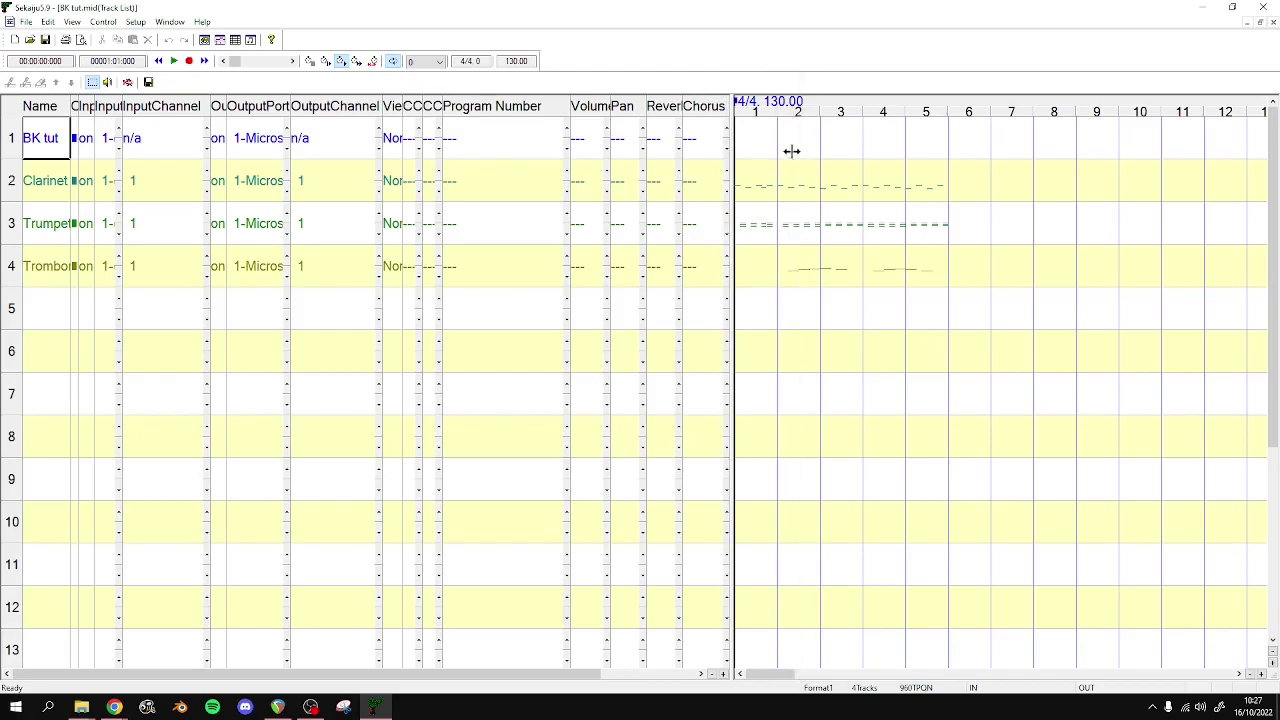
{"action": "left_click_drag", "start_coordinate": [791, 151], "coordinate": [770, 106]}
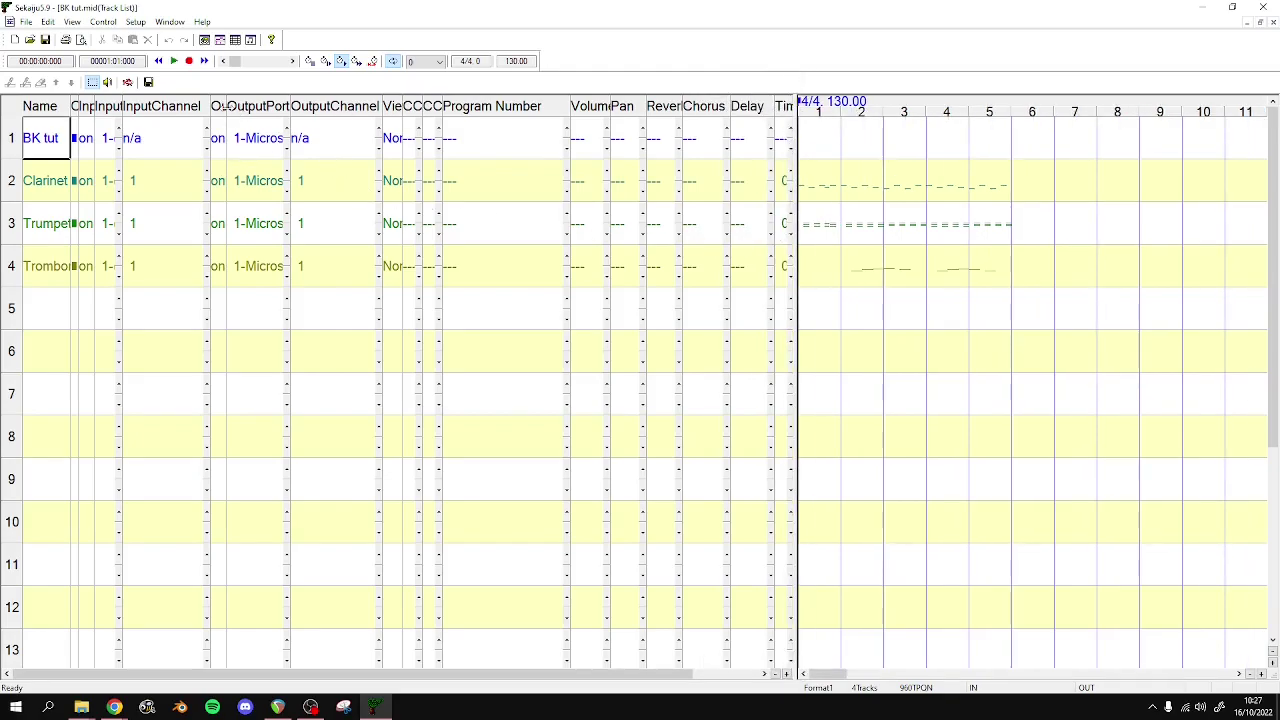
{"action": "left_click_drag", "start_coordinate": [226, 106], "coordinate": [214, 106]}
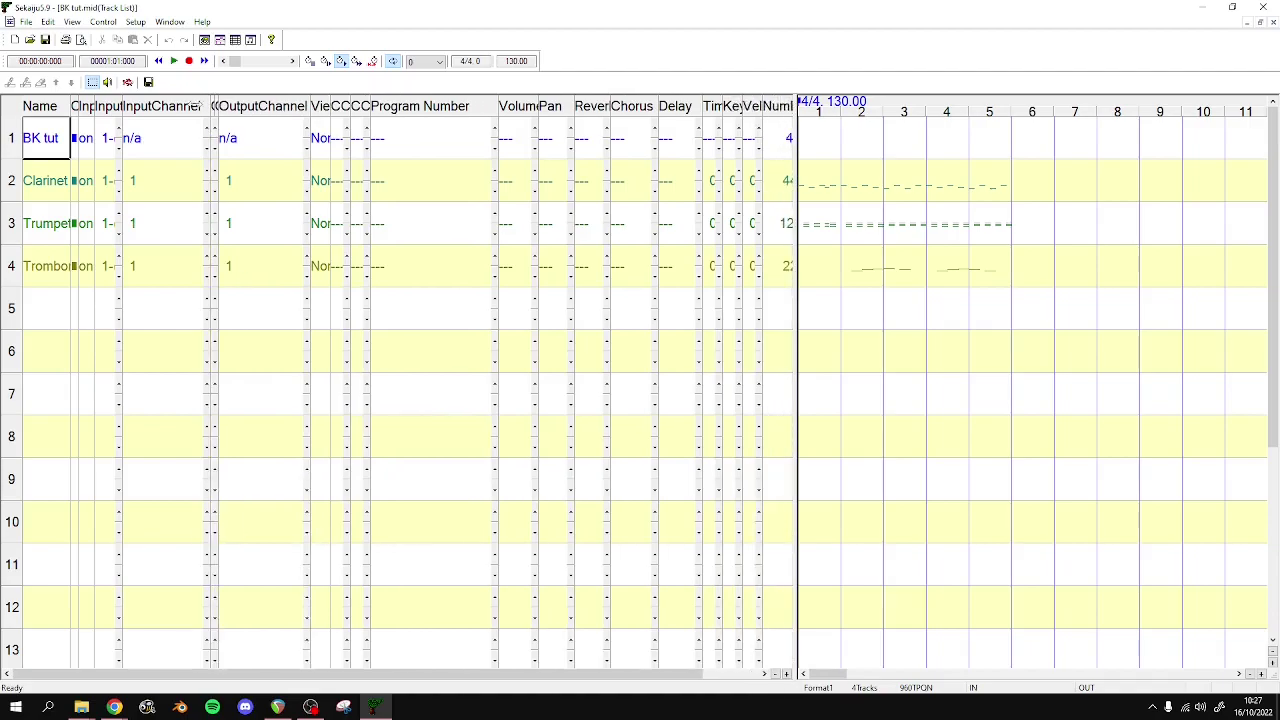
{"action": "left_click_drag", "start_coordinate": [330, 110], "coordinate": [318, 110]}
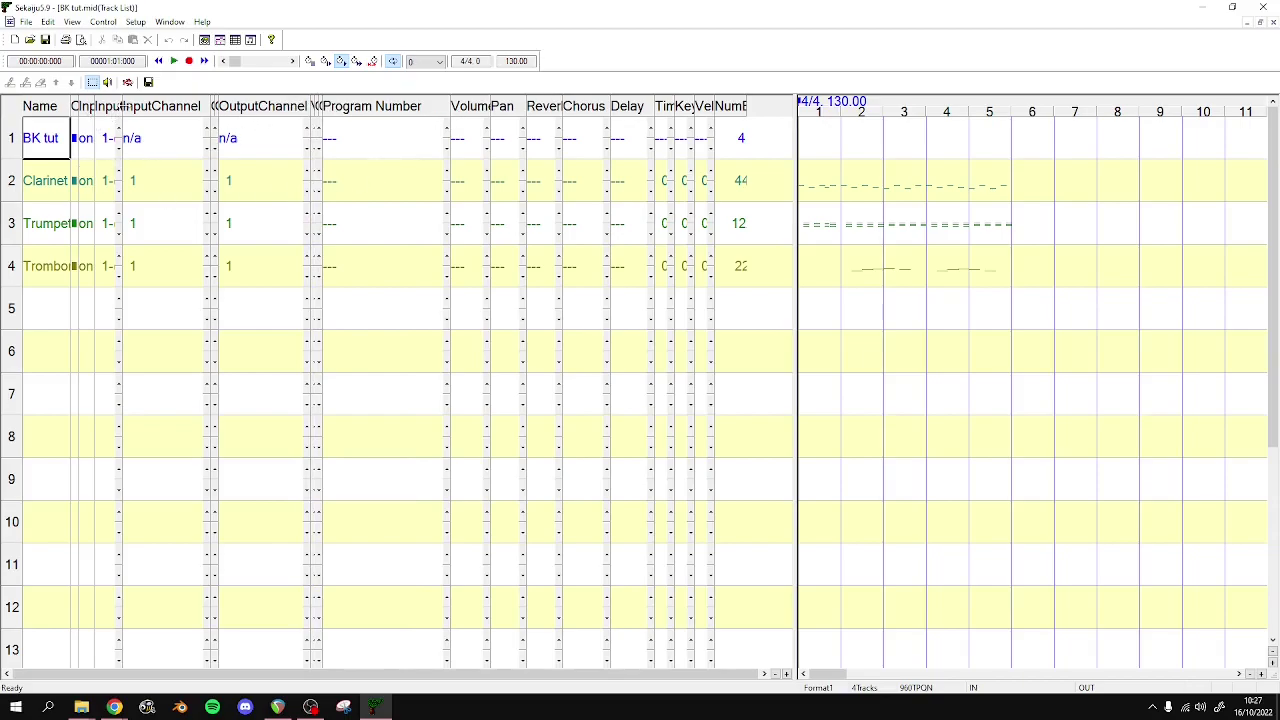
{"action": "left_click_drag", "start_coordinate": [121, 106], "coordinate": [91, 106]}
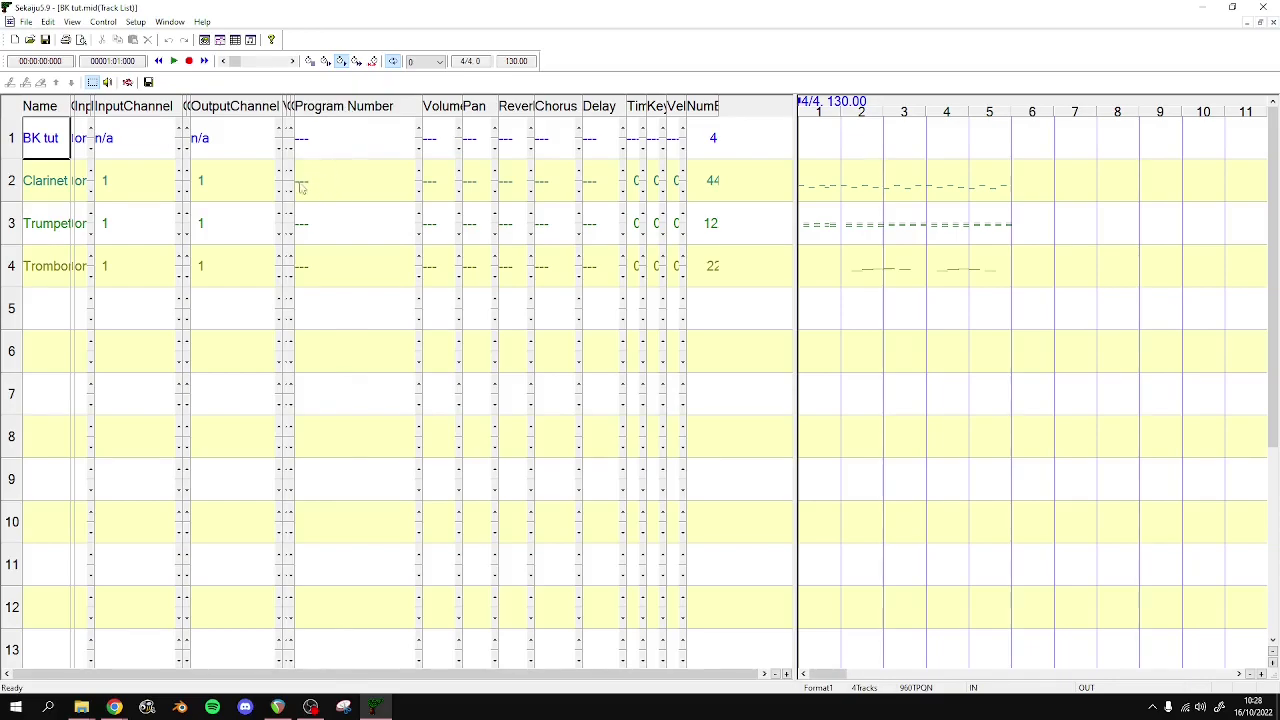
Minimize REAPER and browse the J: drive in File Explorer to open BK_instruments_reference.png
{"action": "left_click", "coordinate": [278, 707]}
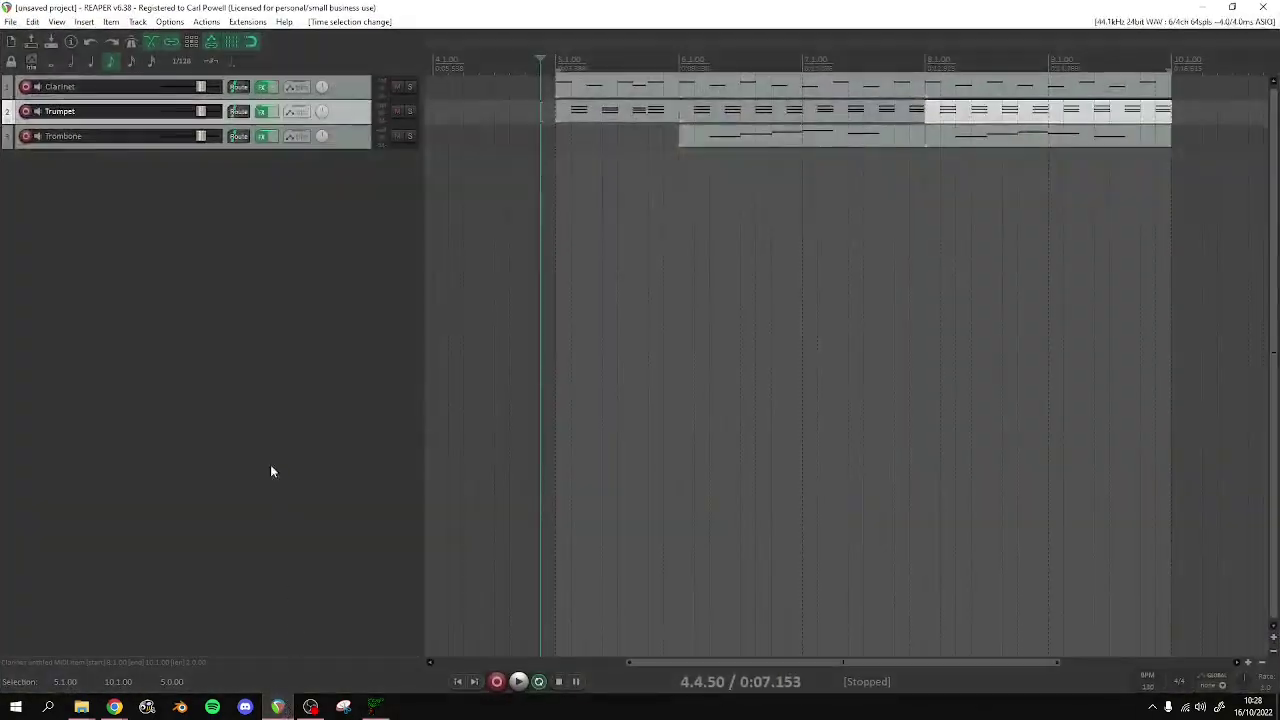
{"action": "left_click", "coordinate": [1202, 7]}
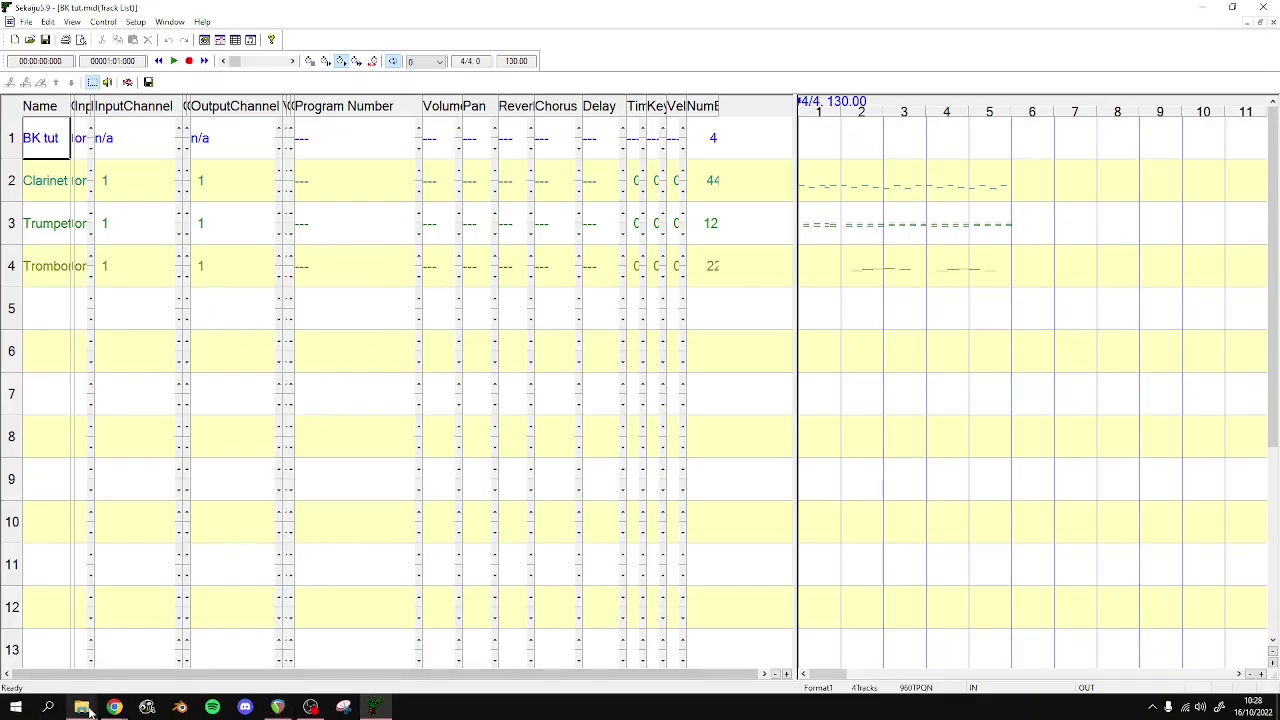
{"action": "mouse_move", "coordinate": [81, 707]}
{"action": "left_click", "coordinate": [197, 648]}
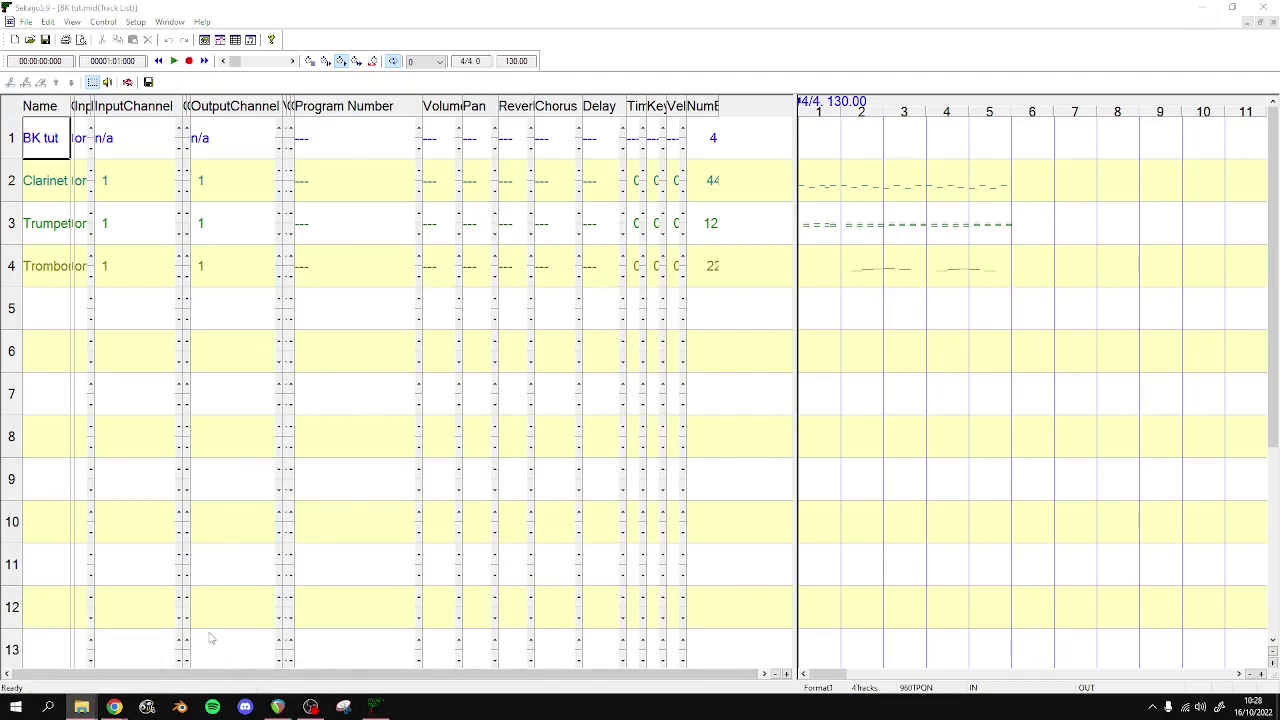
{"action": "left_click", "coordinate": [277, 349]}
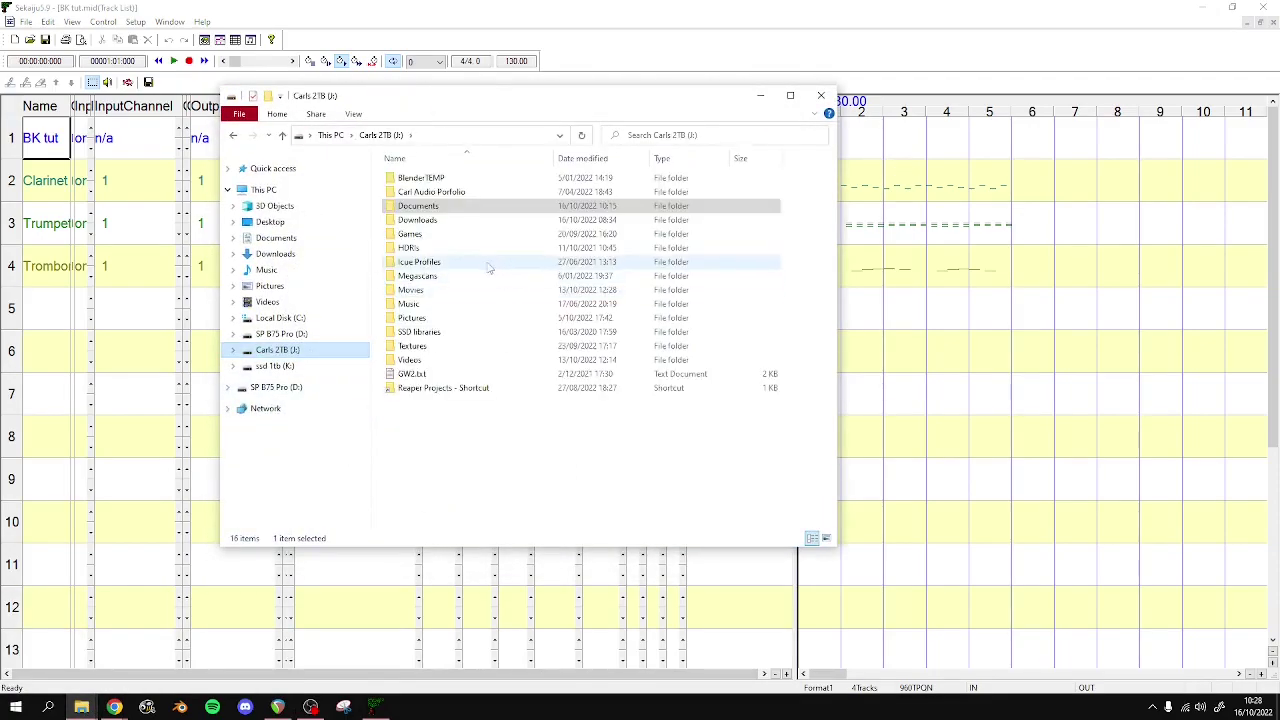
{"action": "left_click", "coordinate": [450, 208]}
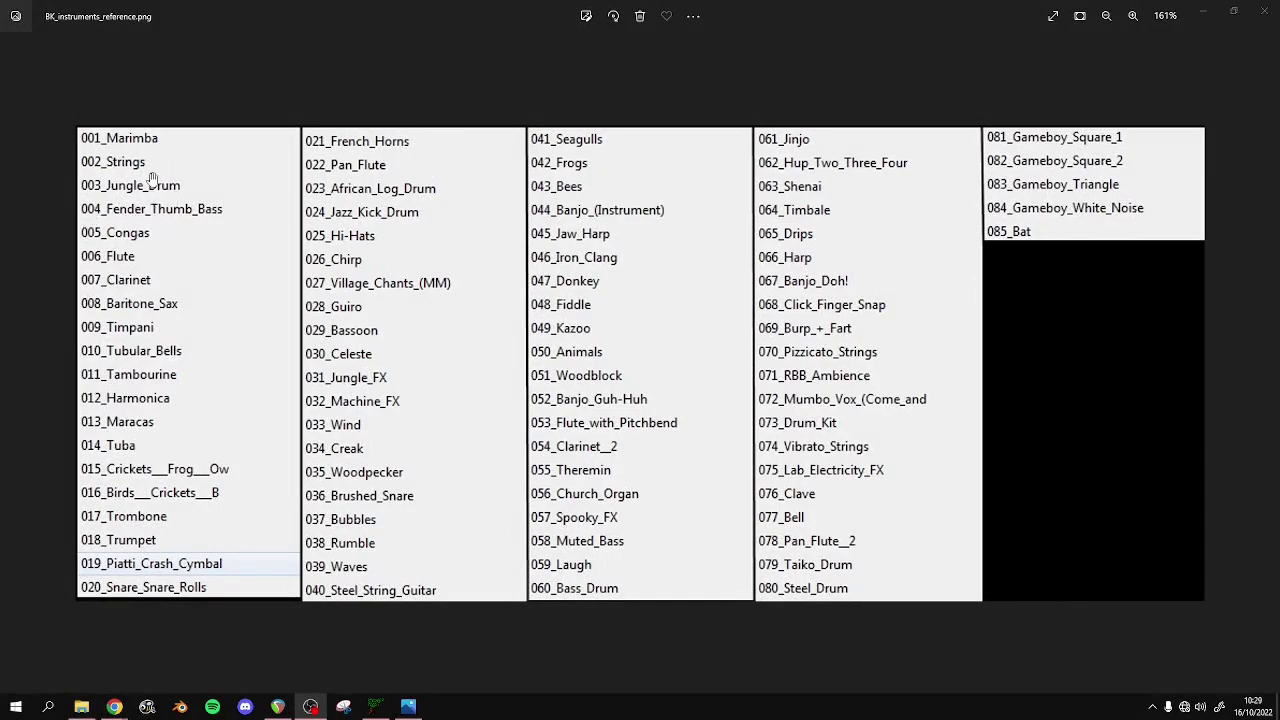
Shrink and reposition the reference image, then widen Sekaiju's Name column to show full track names
{"action": "left_click_drag", "start_coordinate": [321, 18], "coordinate": [365, 460]}
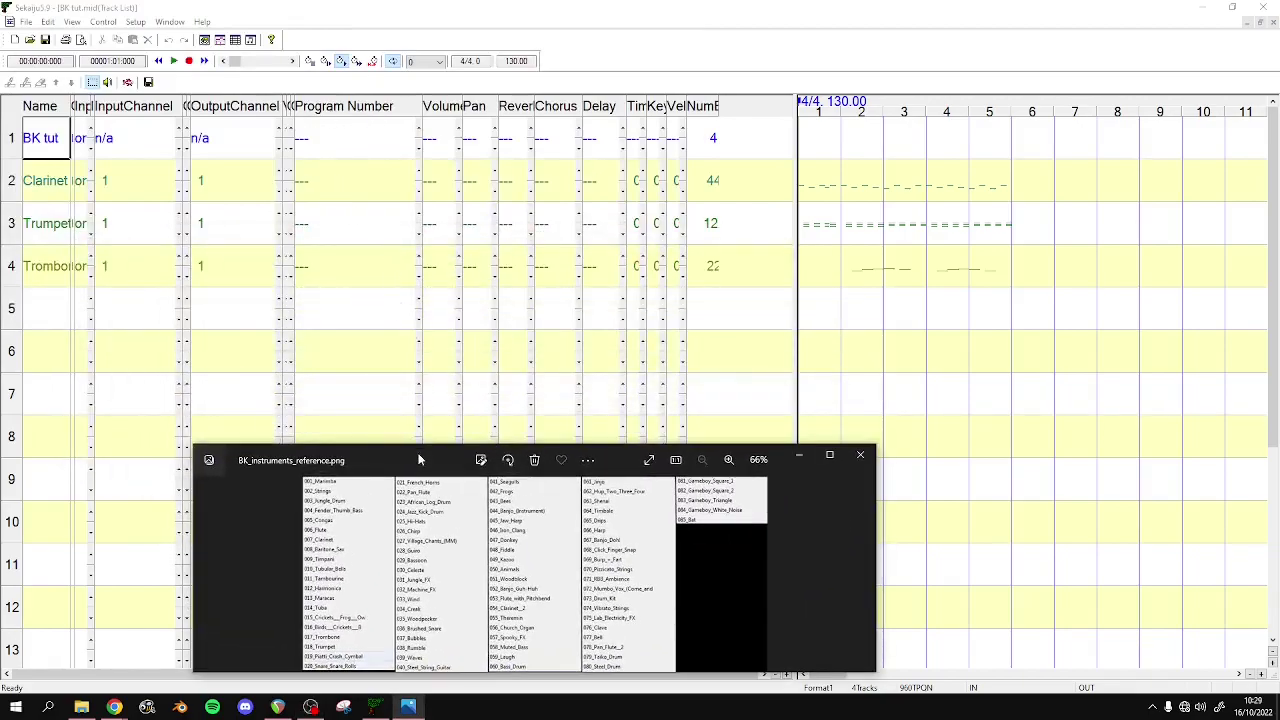
{"action": "left_click_drag", "start_coordinate": [420, 459], "coordinate": [612, 304]}
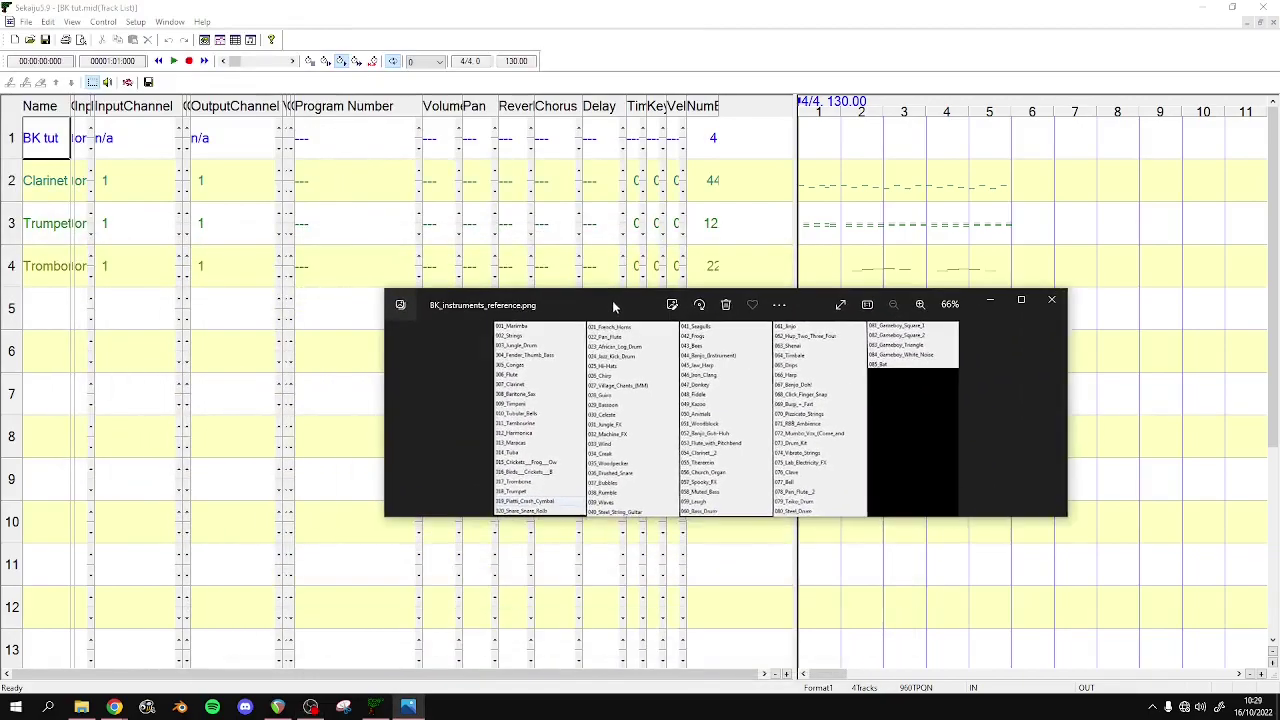
{"action": "left_click", "coordinate": [76, 106]}
{"action": "left_click_drag", "start_coordinate": [71, 106], "coordinate": [103, 106]}
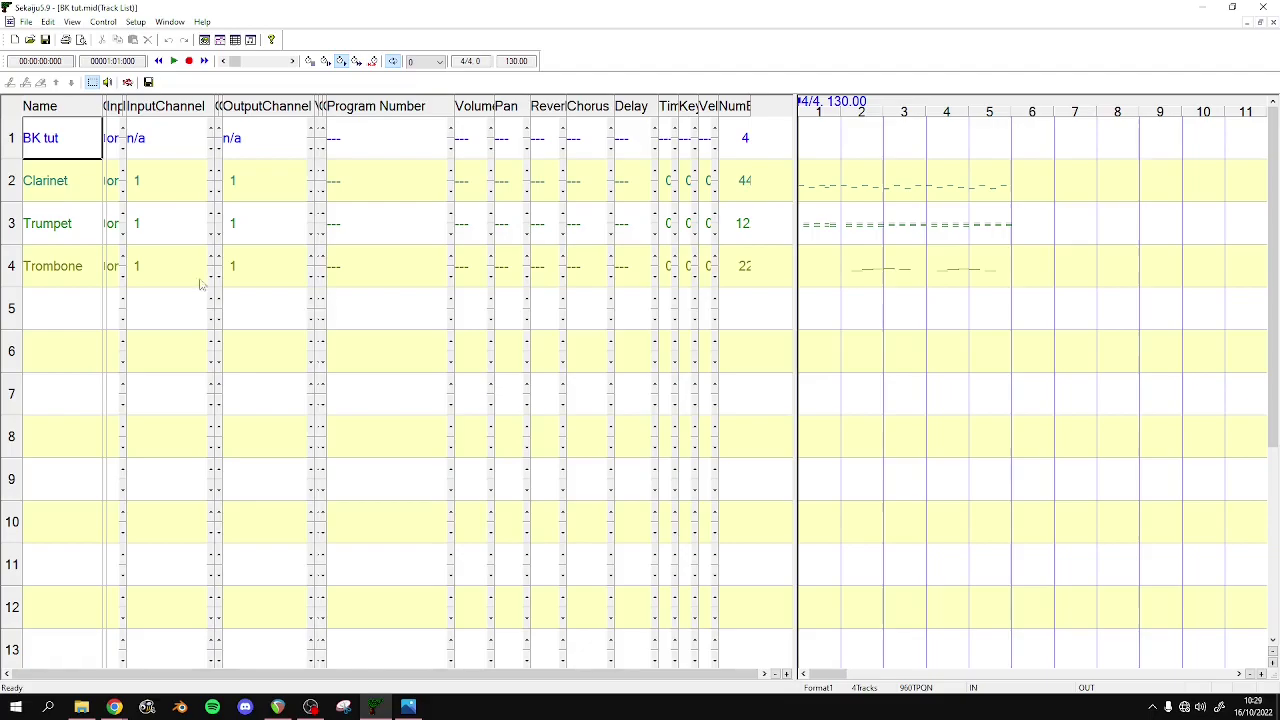
Enlarge and zoom the instrument reference image, then minimize it to return to Sekaiju
{"action": "left_click", "coordinate": [408, 707]}
{"action": "double_click", "coordinate": [628, 313]}
{"action": "scroll", "coordinate": [640, 340], "scroll_direction": "up", "scroll_amount": 3}
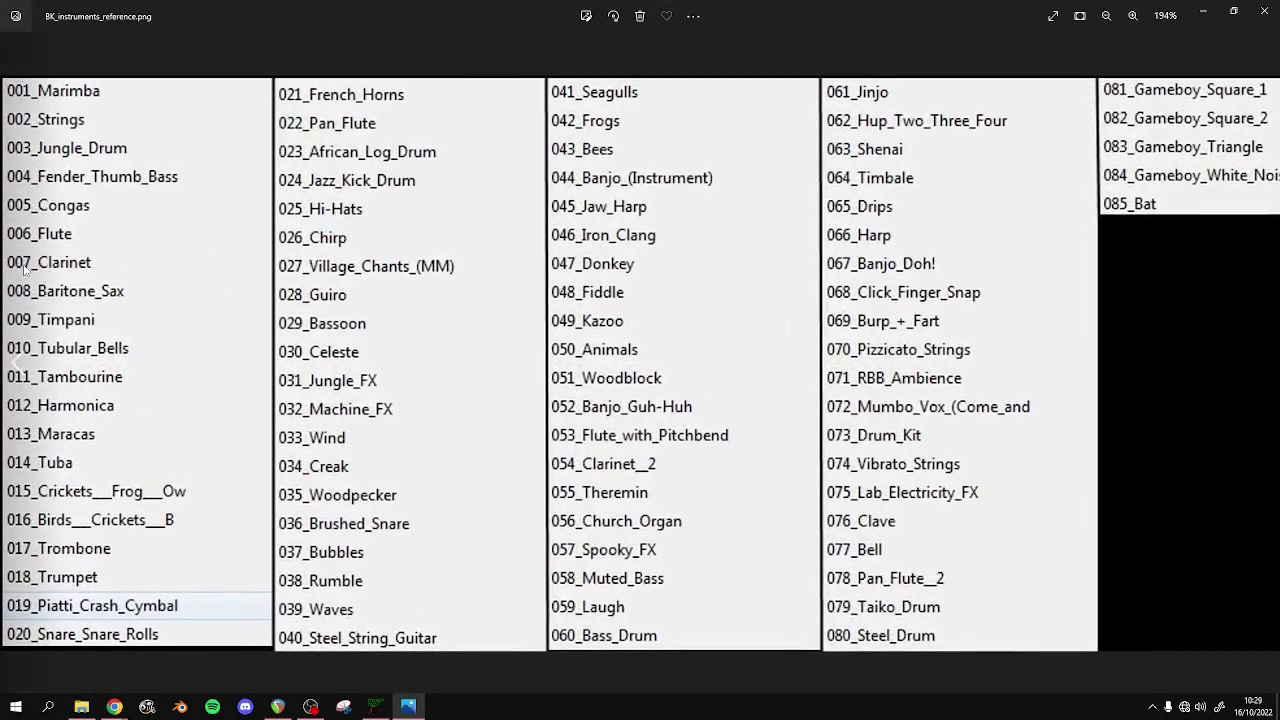
{"action": "left_click", "coordinate": [1203, 11]}
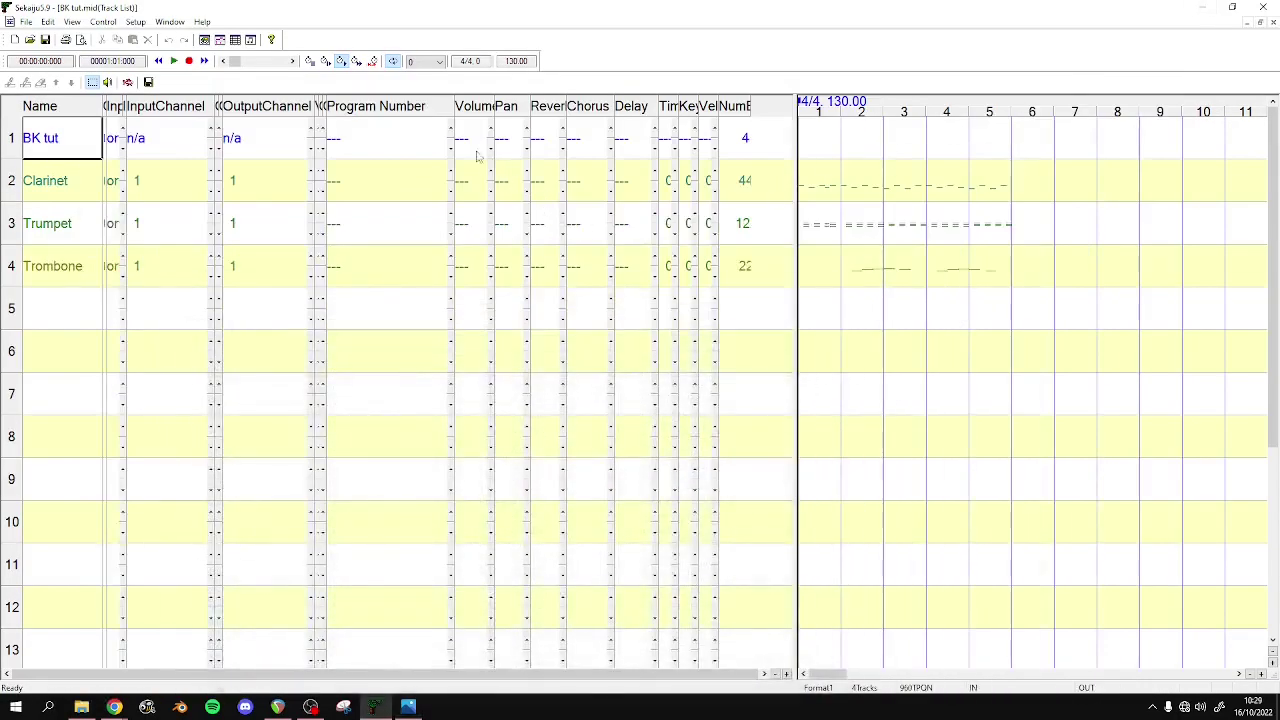
Set the Clarinet track's program number to 7 (Clav.) and play from the start to test it
{"action": "double_click", "coordinate": [369, 180]}
{"action": "left_click", "coordinate": [371, 177]}
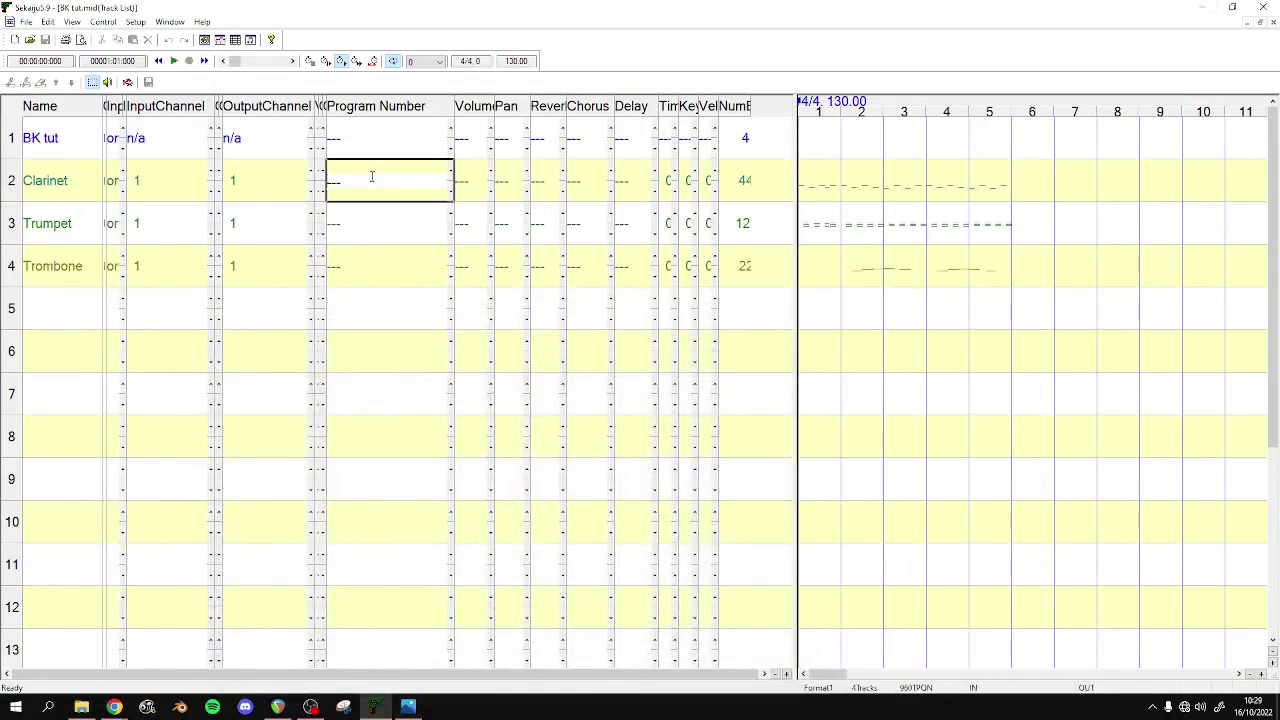
{"action": "key", "text": "Return"}
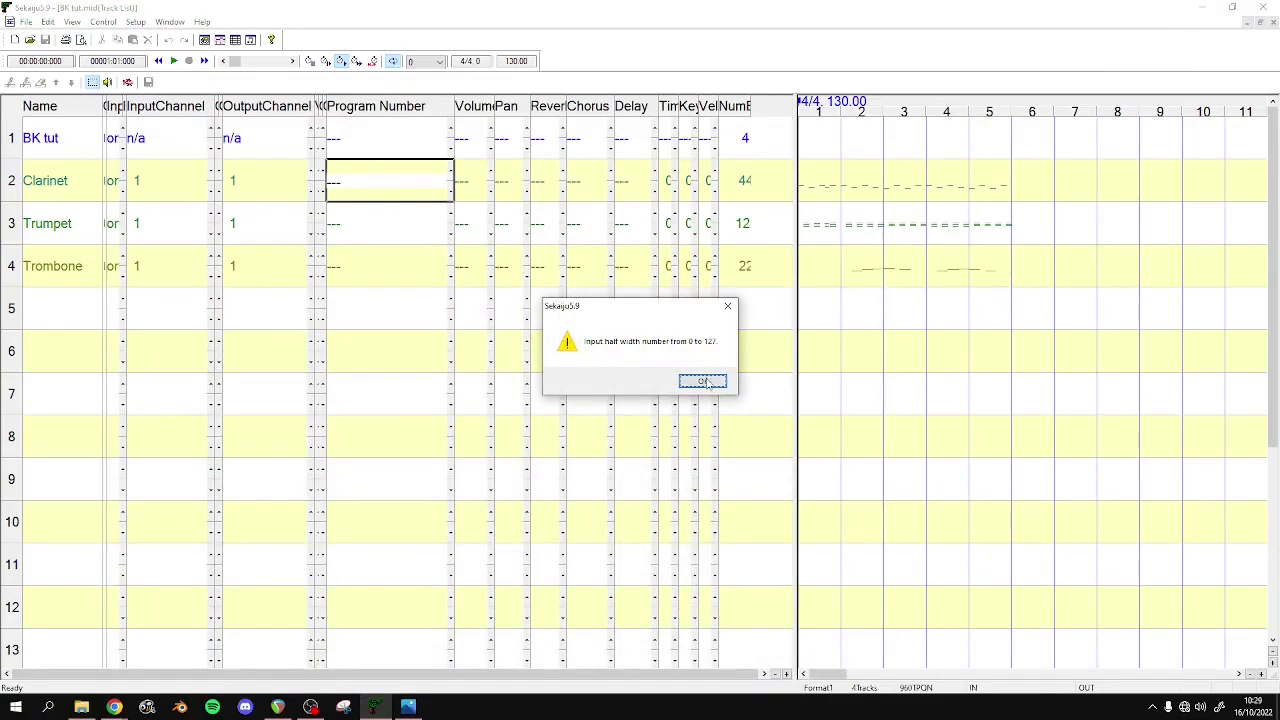
{"action": "left_click", "coordinate": [703, 381]}
{"action": "double_click", "coordinate": [372, 176]}
{"action": "type", "text": "7"}
{"action": "key", "text": "Return"}
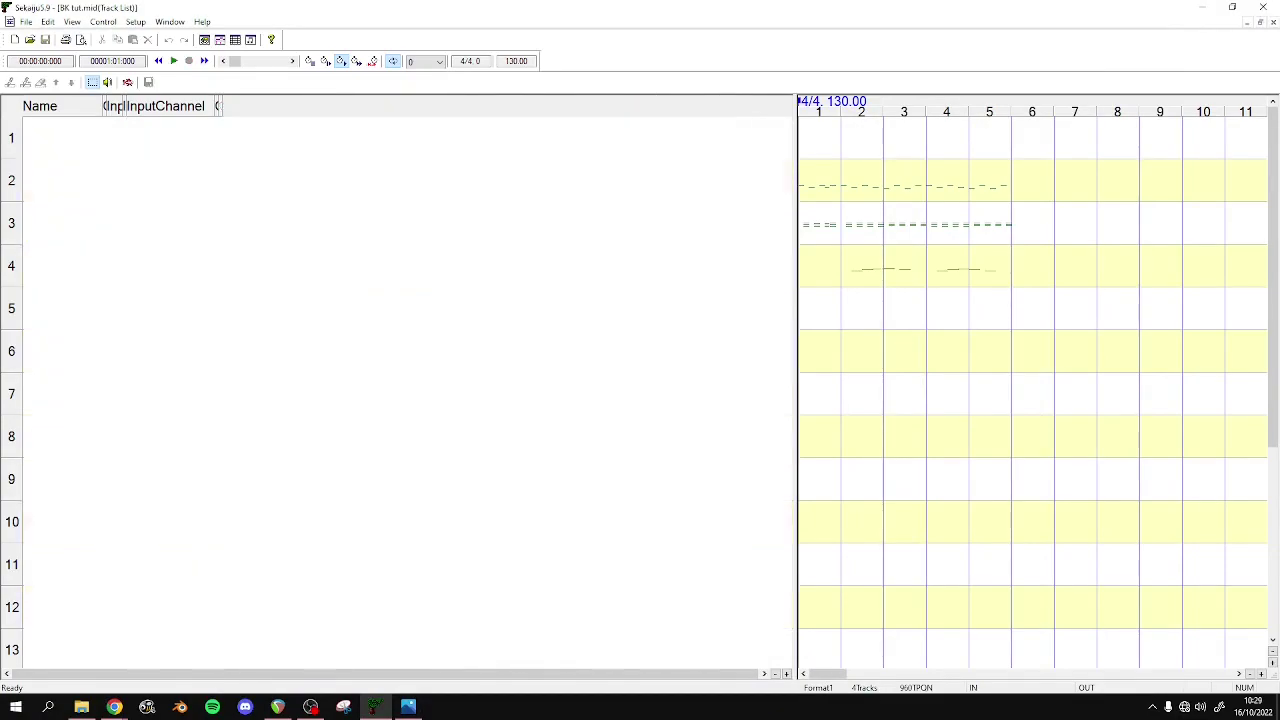
{"action": "left_click", "coordinate": [801, 112]}
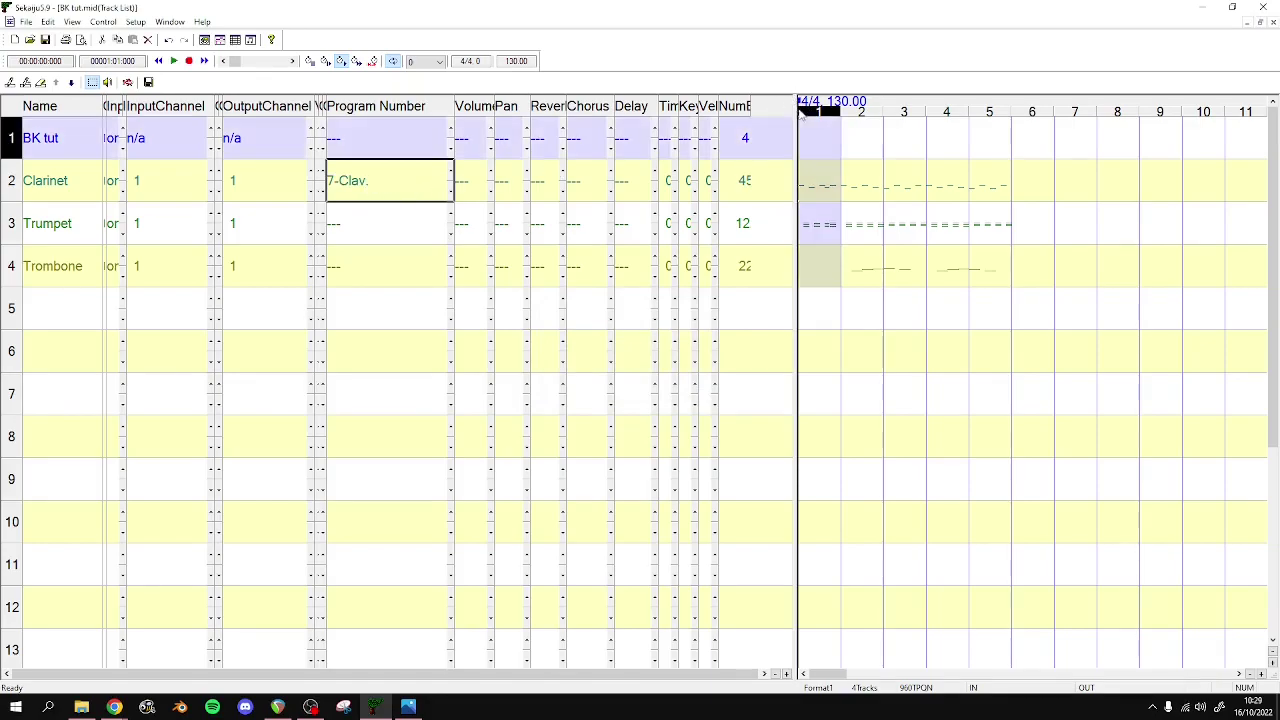
{"action": "left_click", "coordinate": [173, 61]}
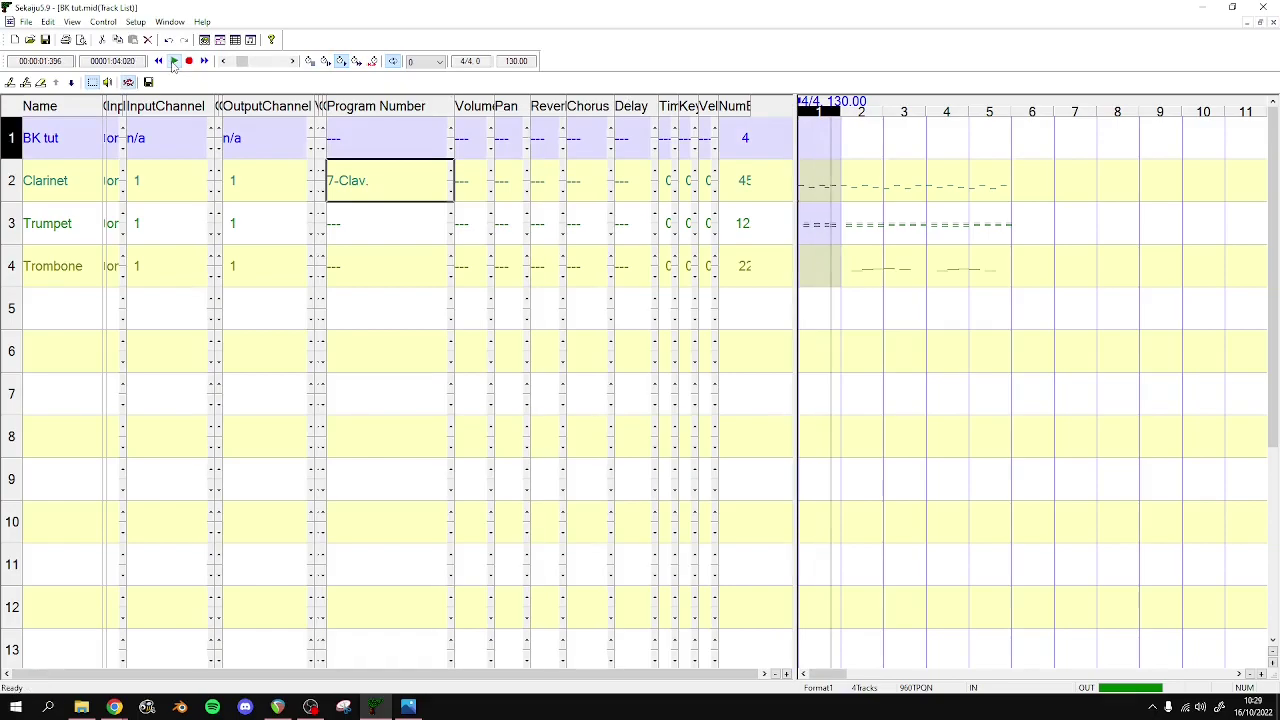
{"action": "left_click", "coordinate": [173, 61]}
Check the instrument list and set the Trumpet track's program number to 18 (Organ 3)
{"action": "left_click", "coordinate": [408, 707]}
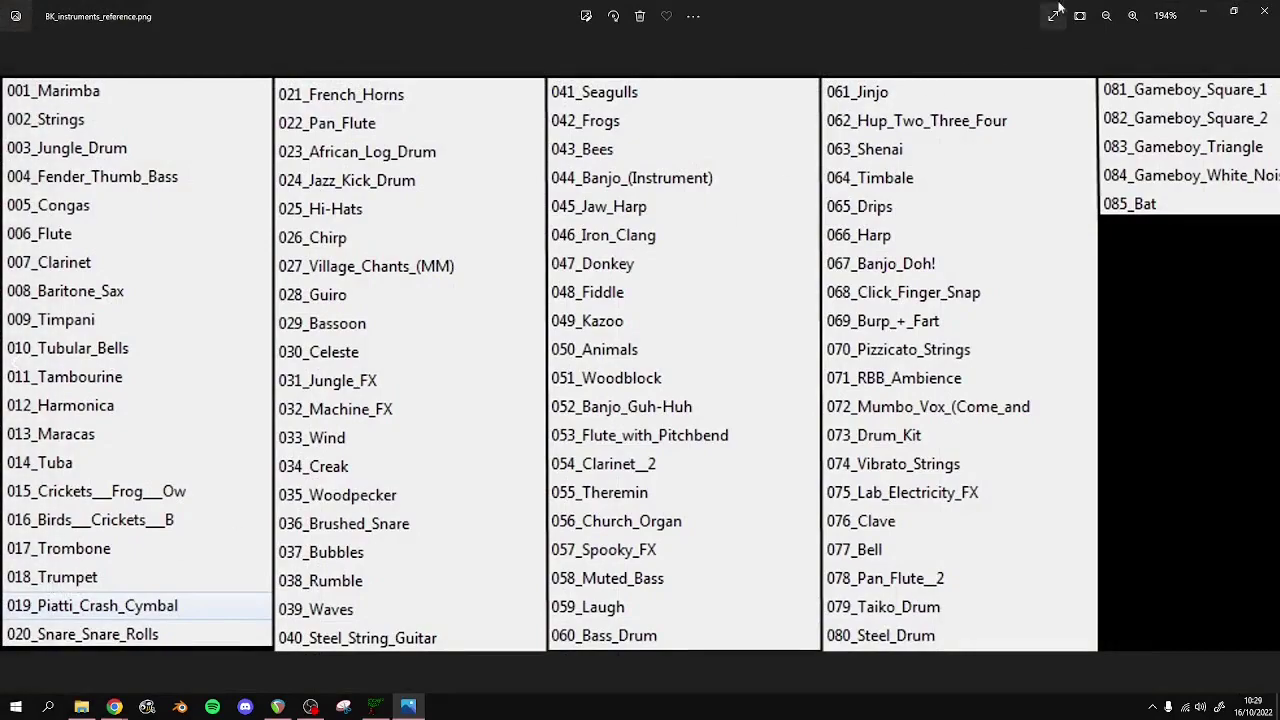
{"action": "left_click", "coordinate": [1203, 11]}
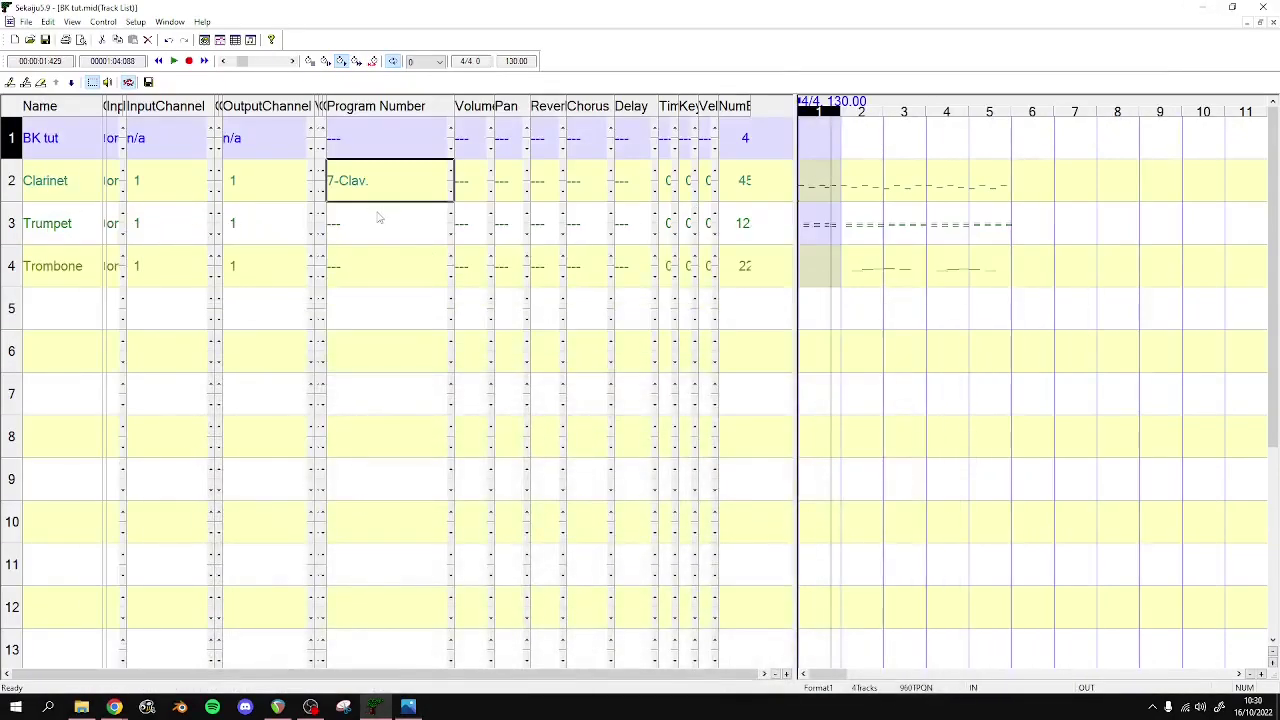
{"action": "double_click", "coordinate": [380, 222]}
{"action": "type", "text": "18"}
{"action": "key", "text": "Return"}
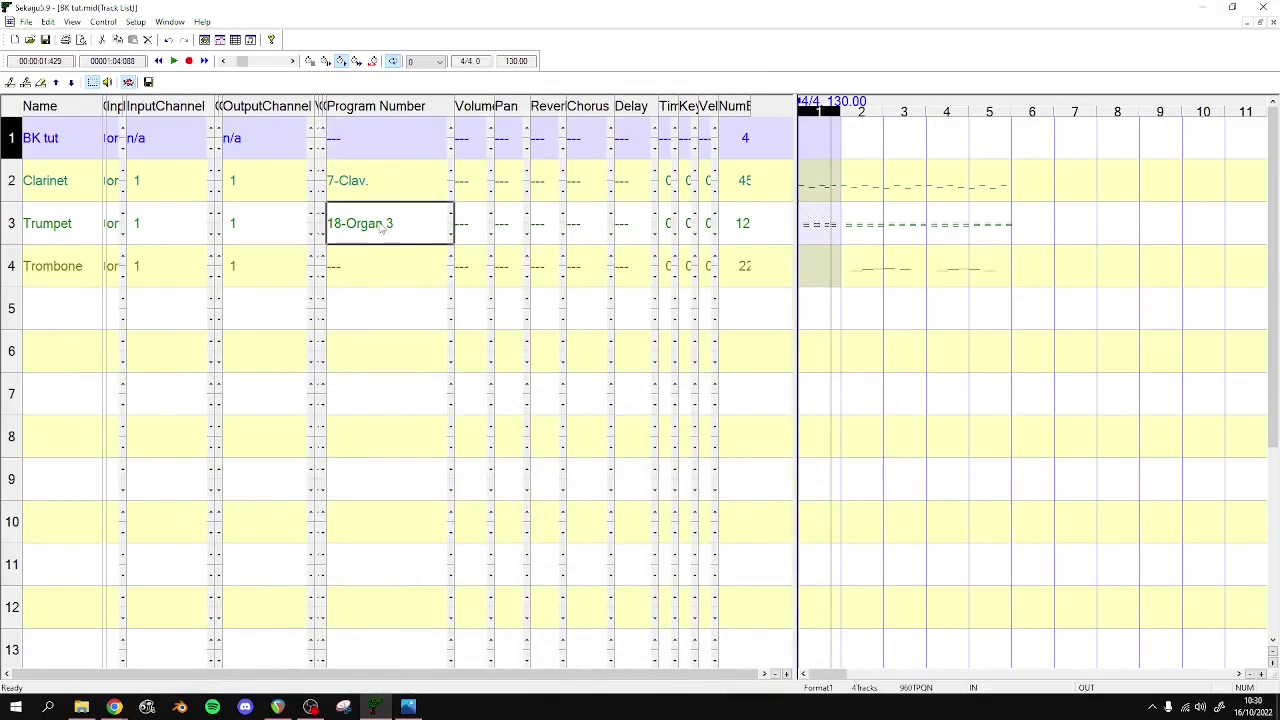
Check the instrument list and set the Trombone track's program number to 17 (Organ 2)
{"action": "left_click", "coordinate": [407, 707]}
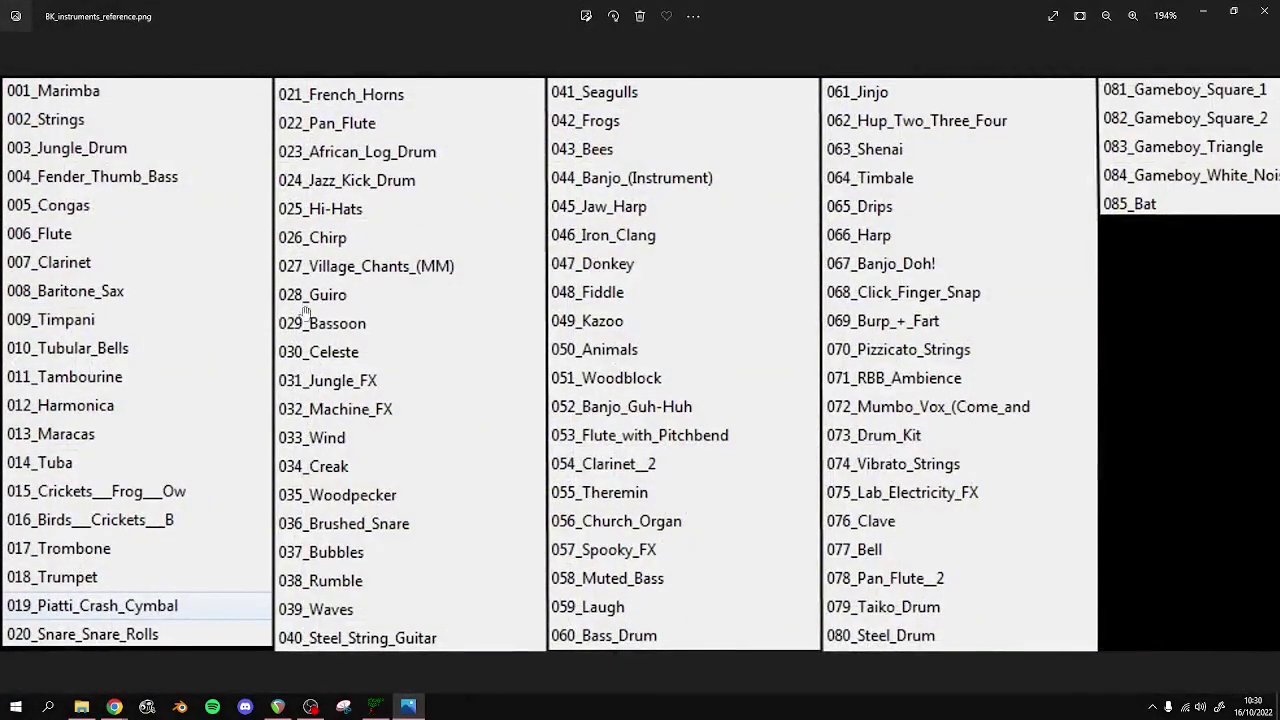
{"action": "left_click", "coordinate": [1203, 12]}
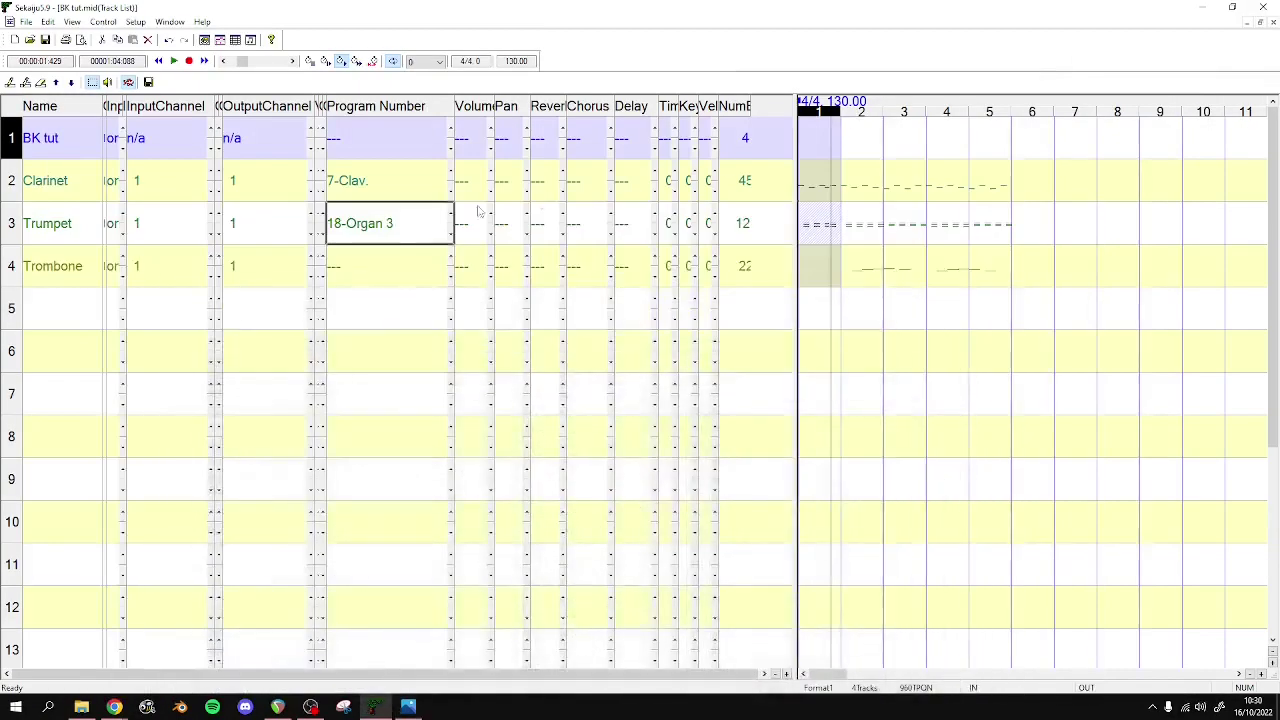
{"action": "double_click", "coordinate": [346, 265]}
{"action": "type", "text": "17"}
{"action": "key", "text": "Return"}
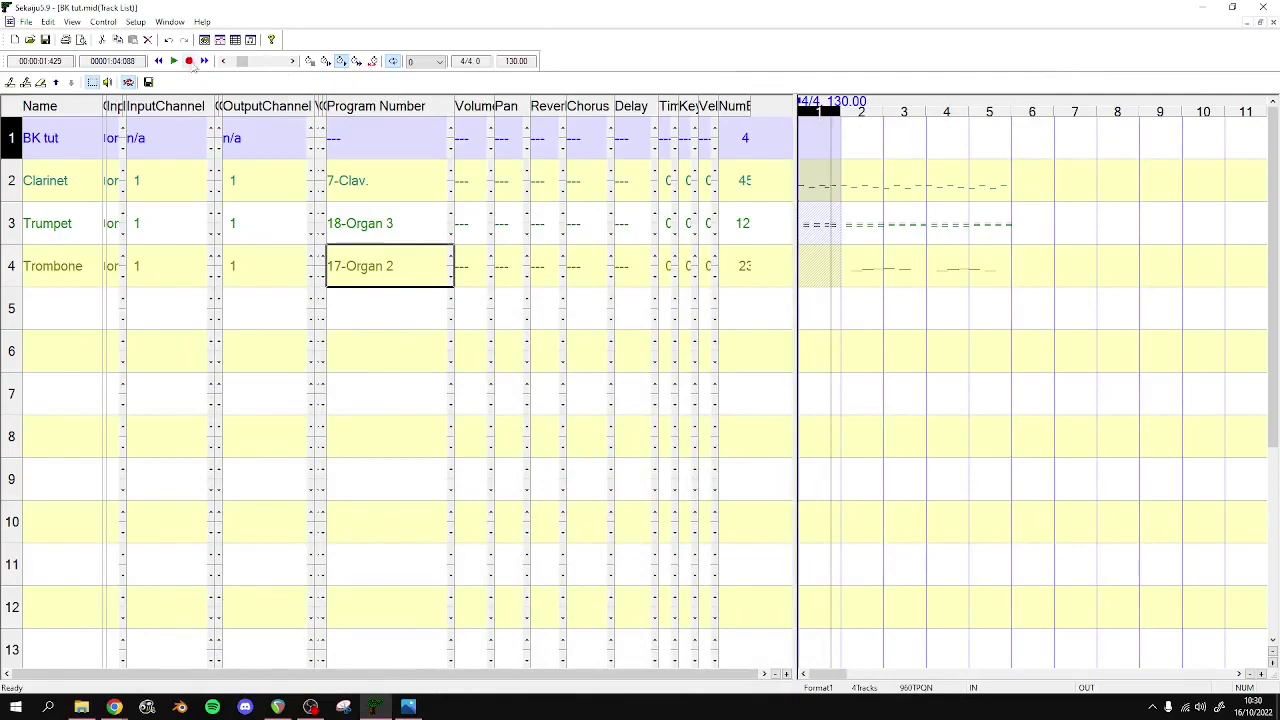
Play the song with the new instruments, then bring the Sekaiju track list back to the front
{"action": "left_click", "coordinate": [175, 62]}
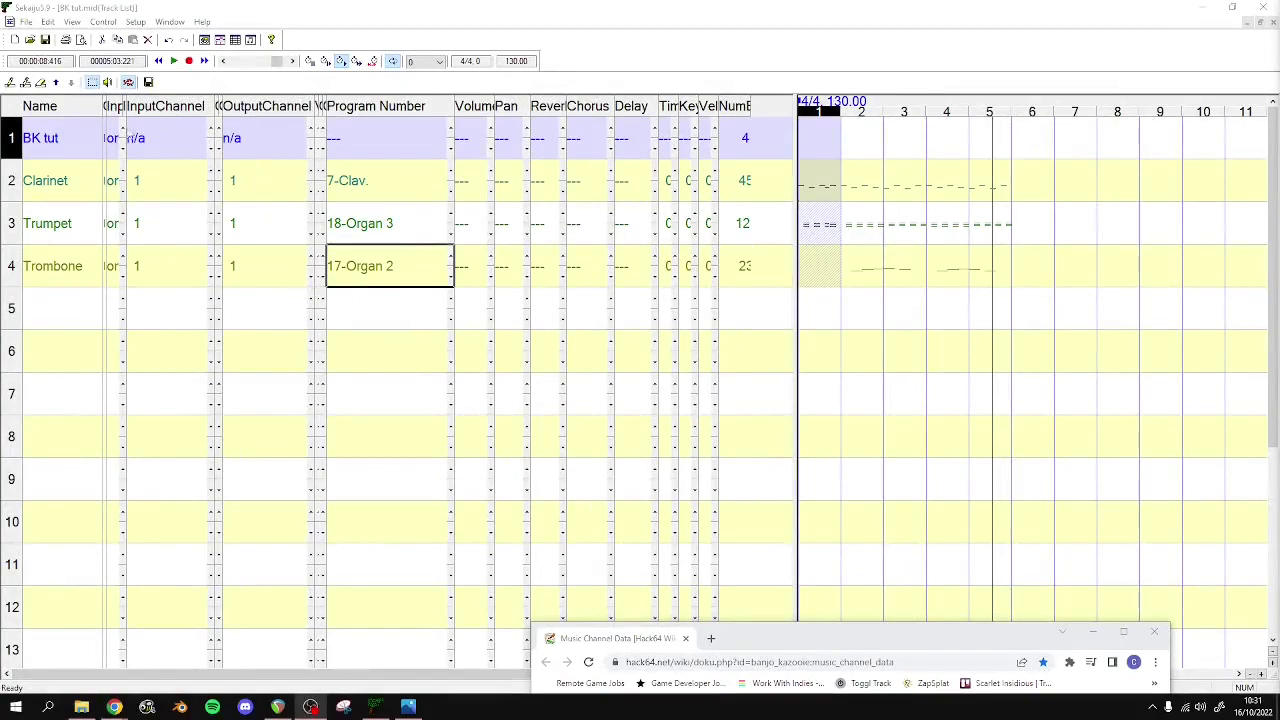
{"action": "left_click", "coordinate": [50, 186]}
{"action": "left_click", "coordinate": [68, 268]}
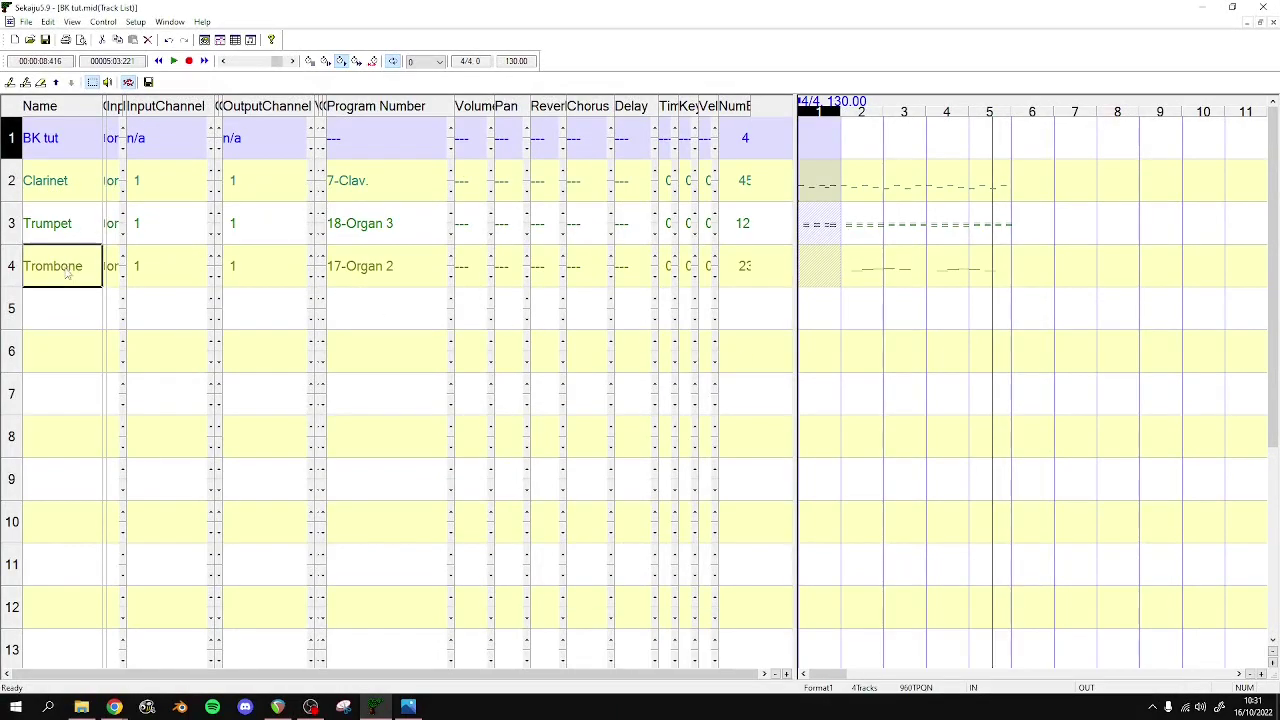
{"action": "left_click", "coordinate": [140, 188]}
{"action": "left_click", "coordinate": [255, 187]}
{"action": "left_click", "coordinate": [259, 225]}
{"action": "left_click", "coordinate": [244, 272]}
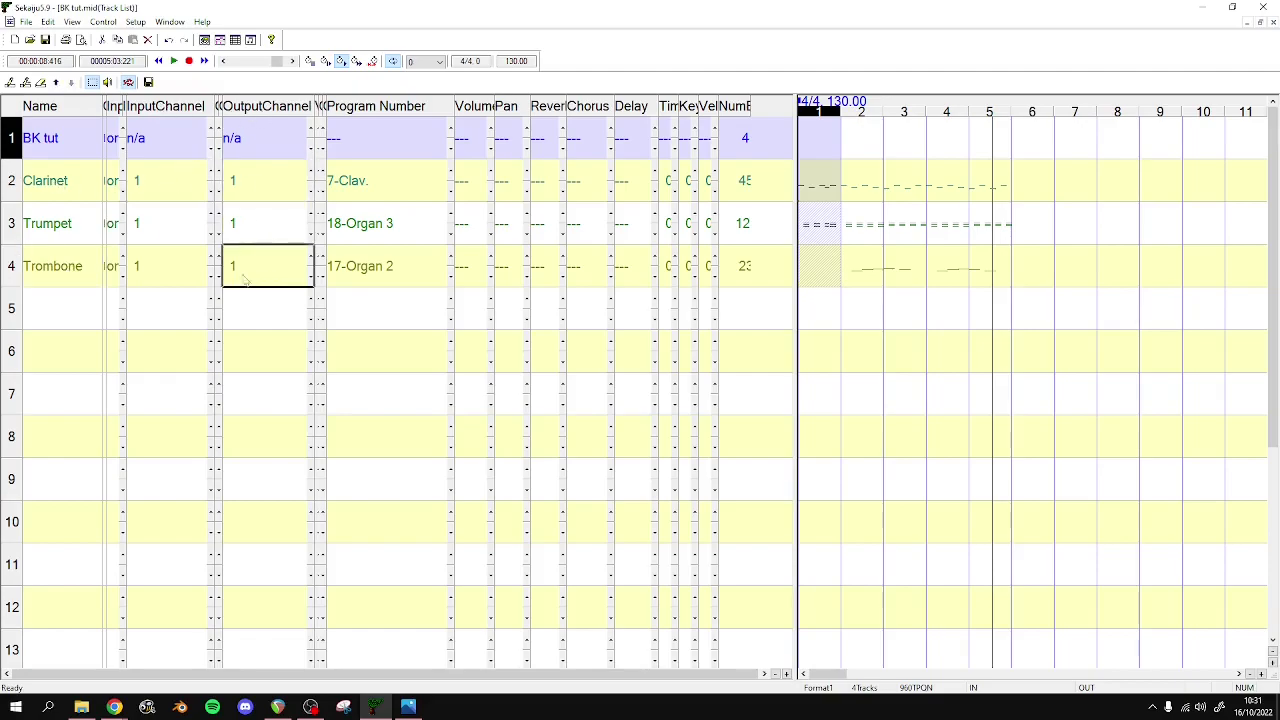
Set the Trumpet track's input and output channels to 2
{"action": "left_click", "coordinate": [172, 228]}
{"action": "double_click", "coordinate": [154, 223]}
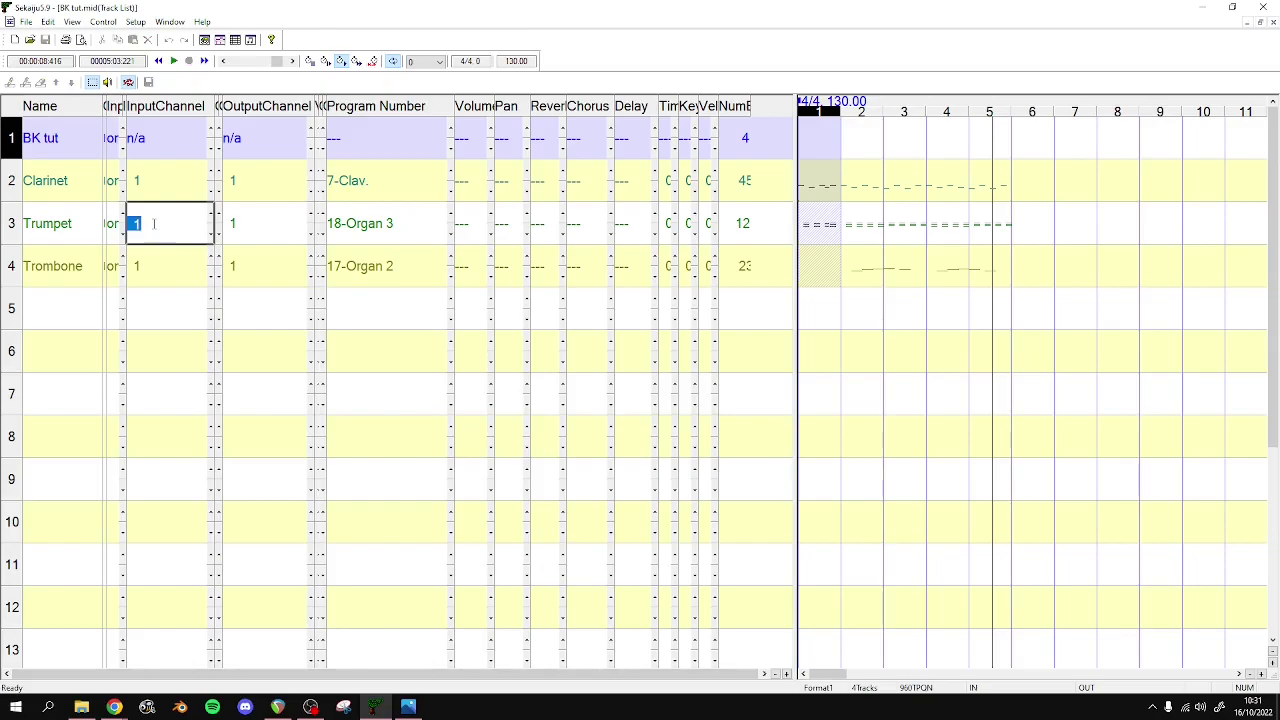
{"action": "type", "text": "2"}
{"action": "key", "text": "Return"}
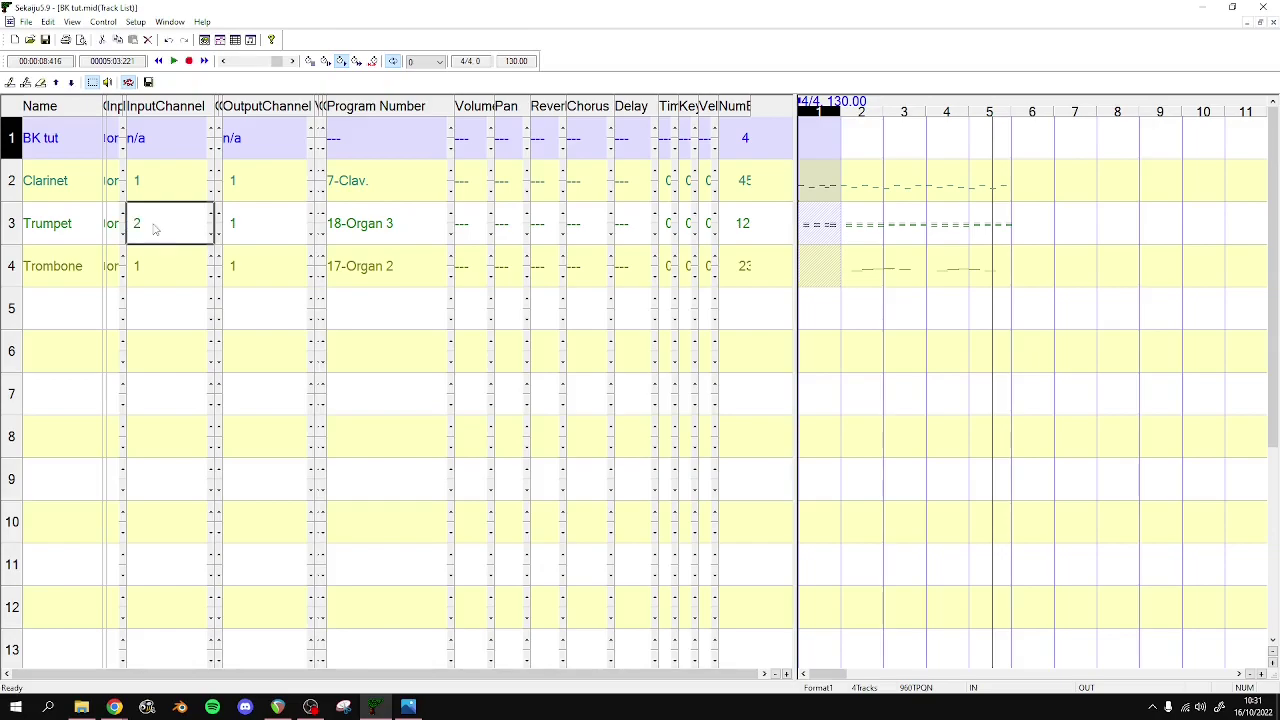
{"action": "double_click", "coordinate": [261, 237]}
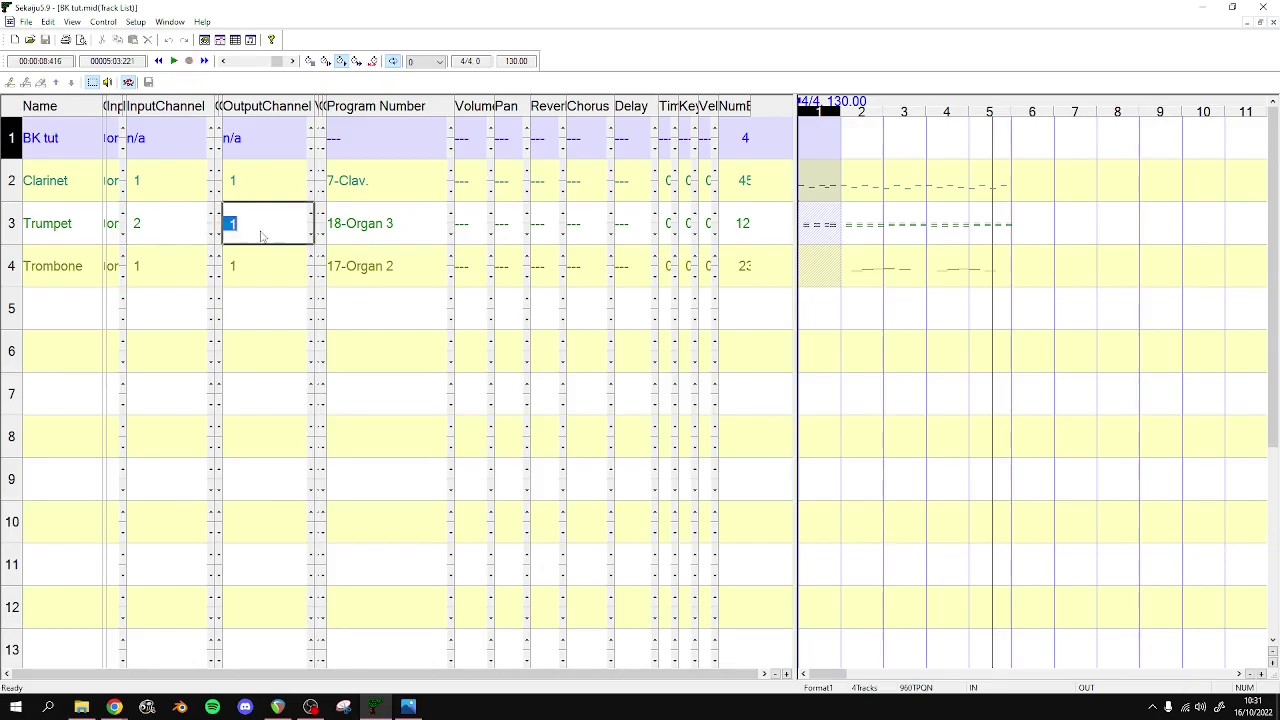
{"action": "type", "text": "2"}
Set the Trombone track's input and output channels to 3, then bring up the instrument reference image
{"action": "double_click", "coordinate": [145, 267]}
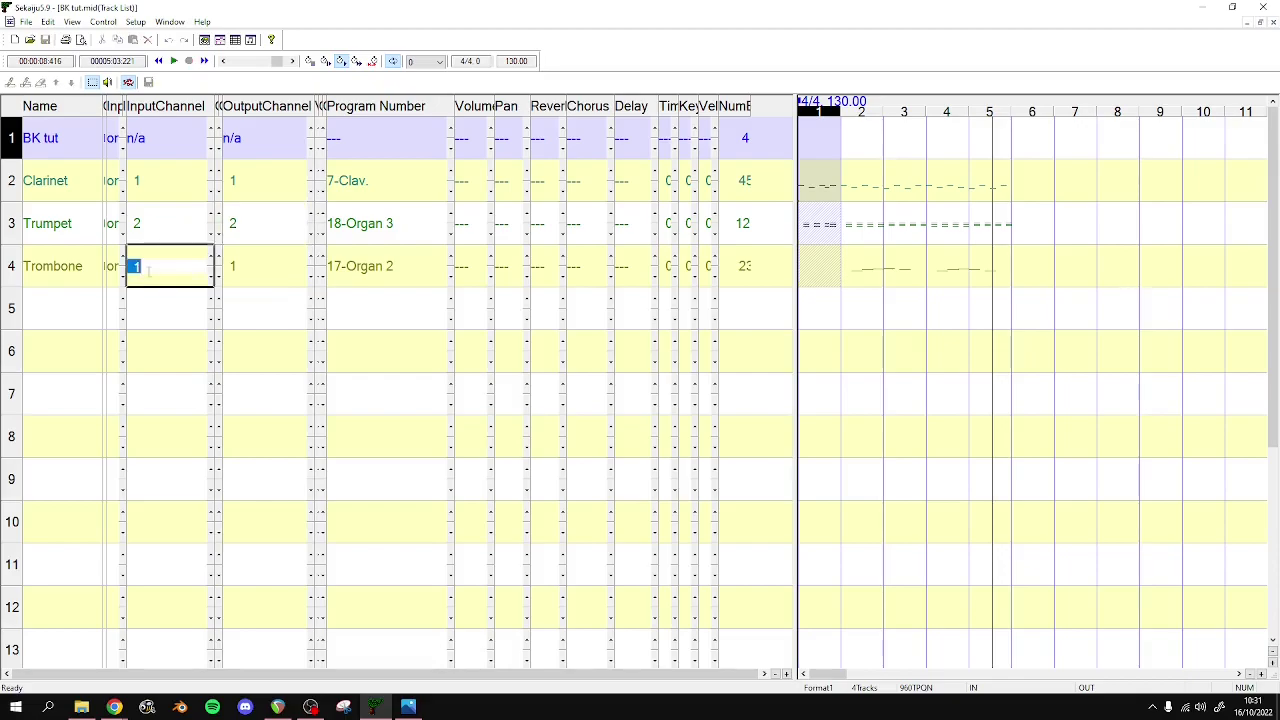
{"action": "type", "text": "2"}
{"action": "key", "text": "BackSpace"}
{"action": "type", "text": "3"}
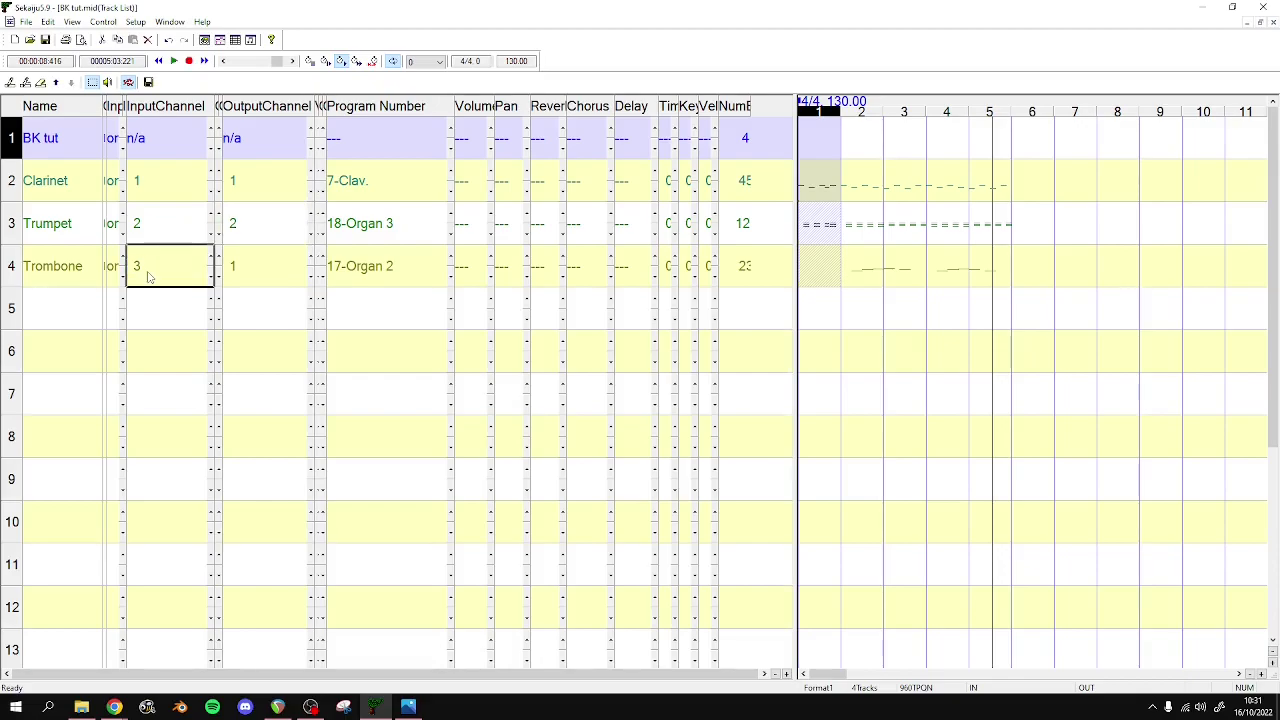
{"action": "double_click", "coordinate": [255, 281]}
{"action": "type", "text": "3"}
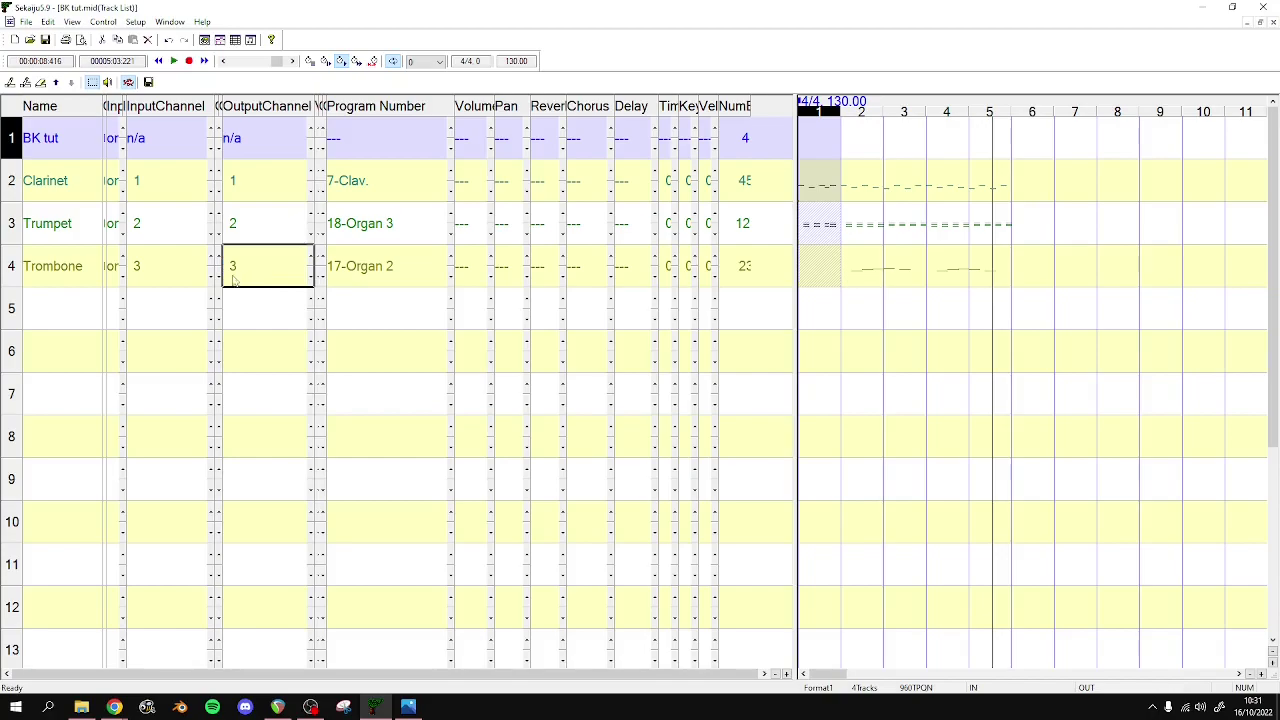
{"action": "key", "text": "Return"}
{"action": "left_click_drag", "start_coordinate": [190, 170], "coordinate": [259, 190]}
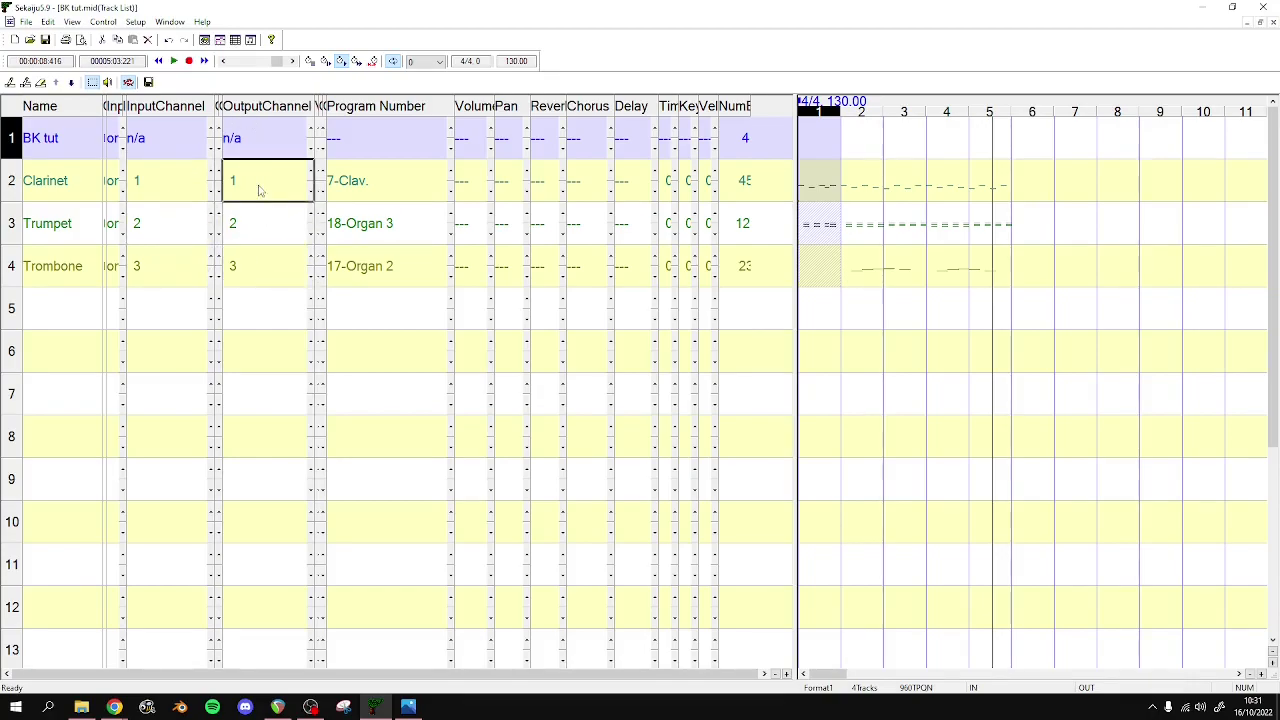
{"action": "left_click", "coordinate": [407, 707]}
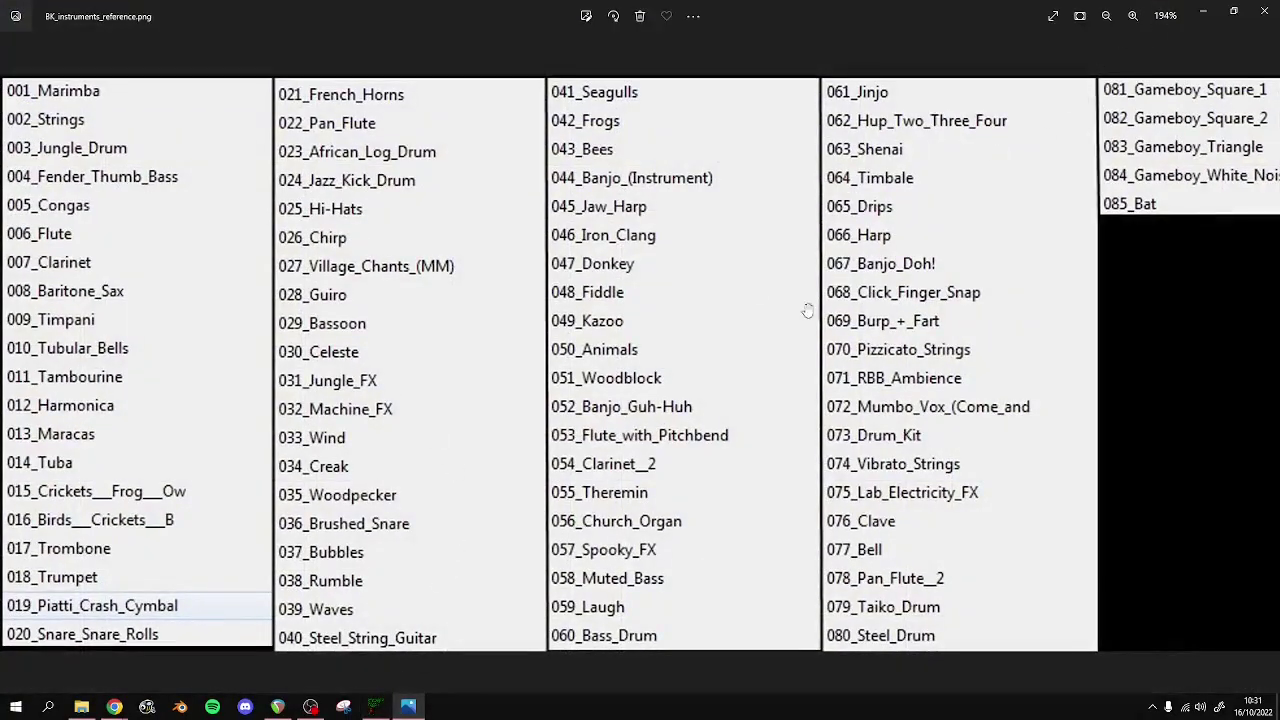
Consult the Music Channel Data wiki page in a maximized Chrome window, then return to Sekaiju
{"action": "left_click", "coordinate": [1200, 10]}
{"action": "mouse_move", "coordinate": [114, 706]}
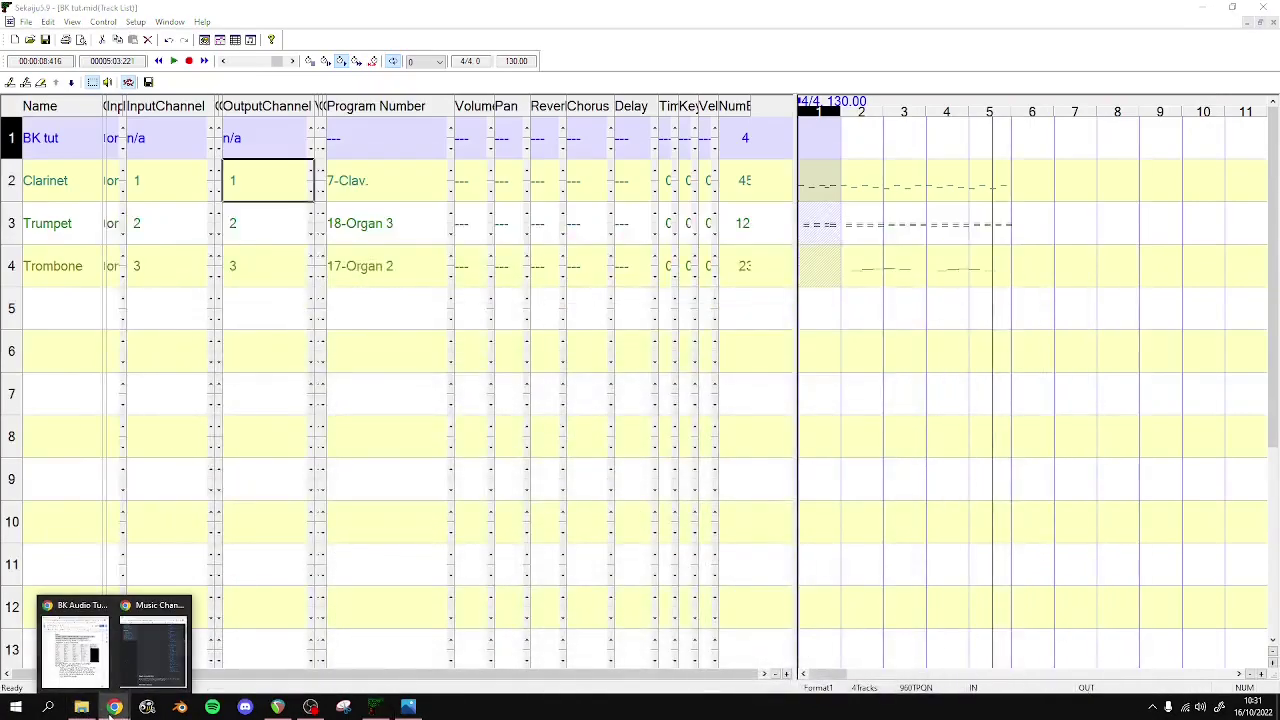
{"action": "left_click", "coordinate": [165, 657]}
{"action": "left_click_drag", "start_coordinate": [751, 639], "coordinate": [680, 5]}
{"action": "scroll", "coordinate": [544, 360], "scroll_direction": "up", "scroll_amount": 4}
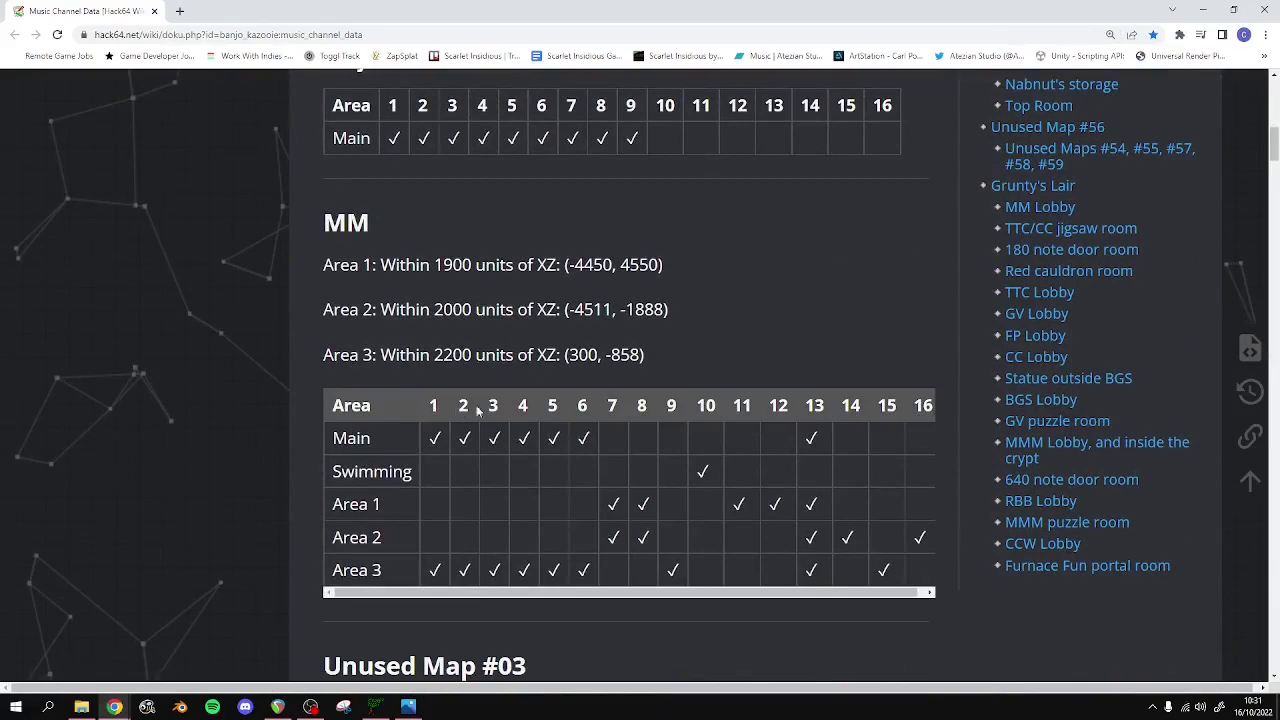
{"action": "left_click", "coordinate": [1172, 9]}
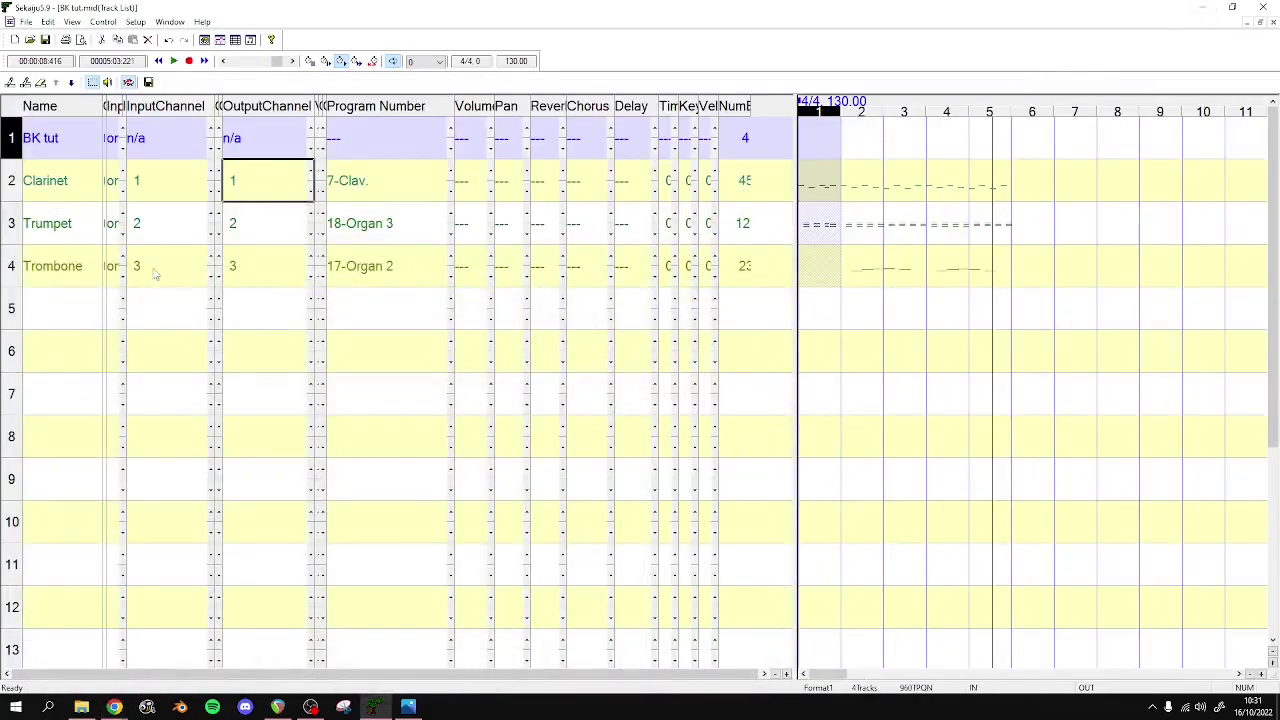
Change the Trombone track's input and output channels to 7
{"action": "double_click", "coordinate": [151, 268]}
{"action": "type", "text": "7"}
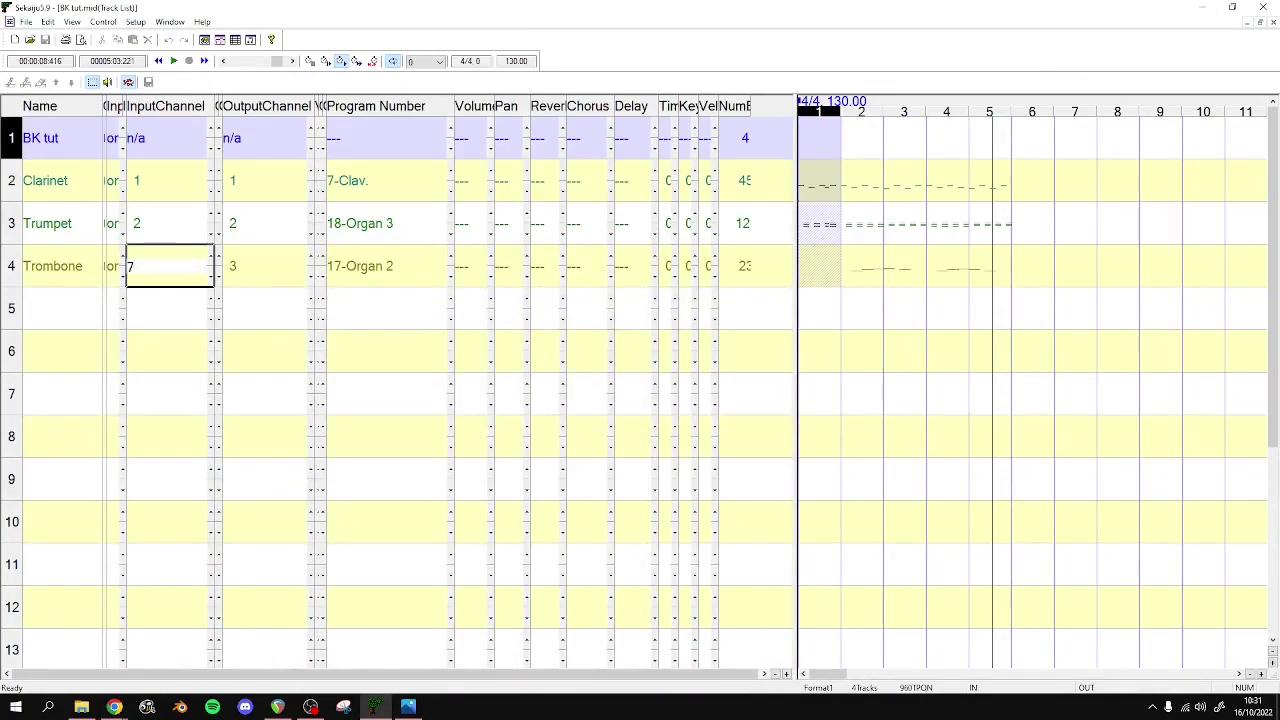
{"action": "double_click", "coordinate": [256, 267]}
{"action": "type", "text": "7"}
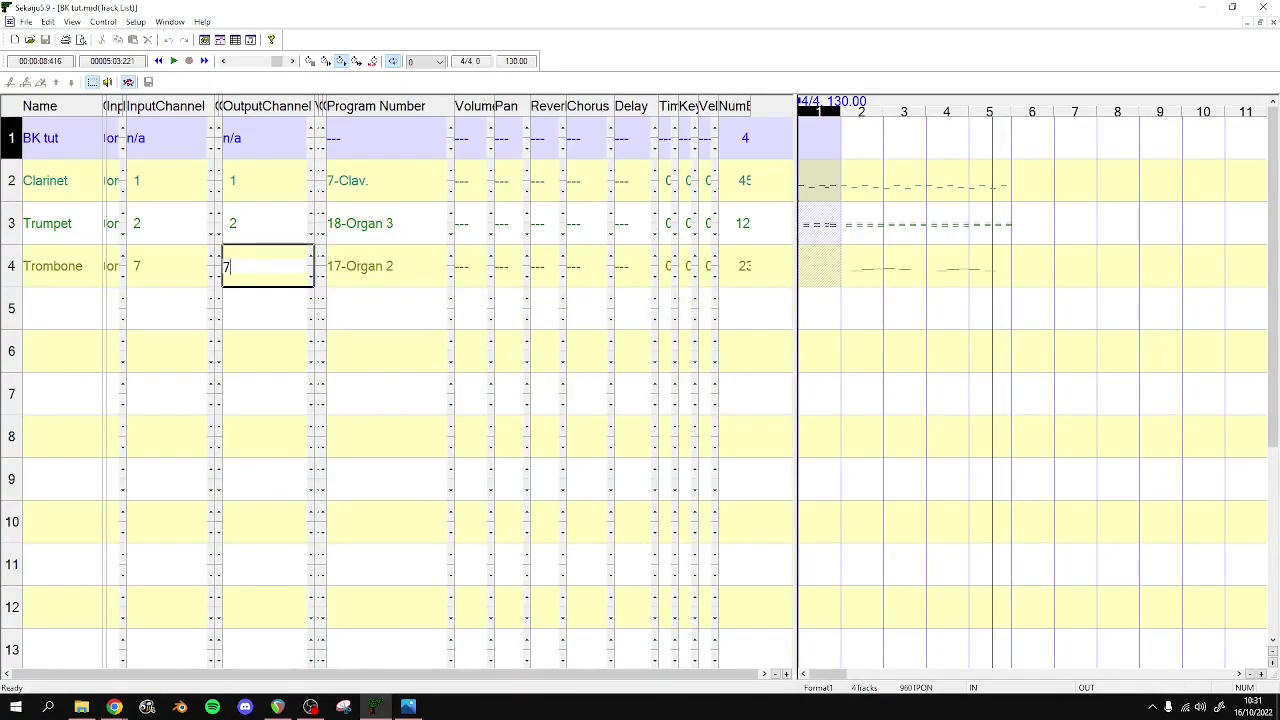
{"action": "key", "text": "Return"}
{"action": "double_click", "coordinate": [251, 266]}
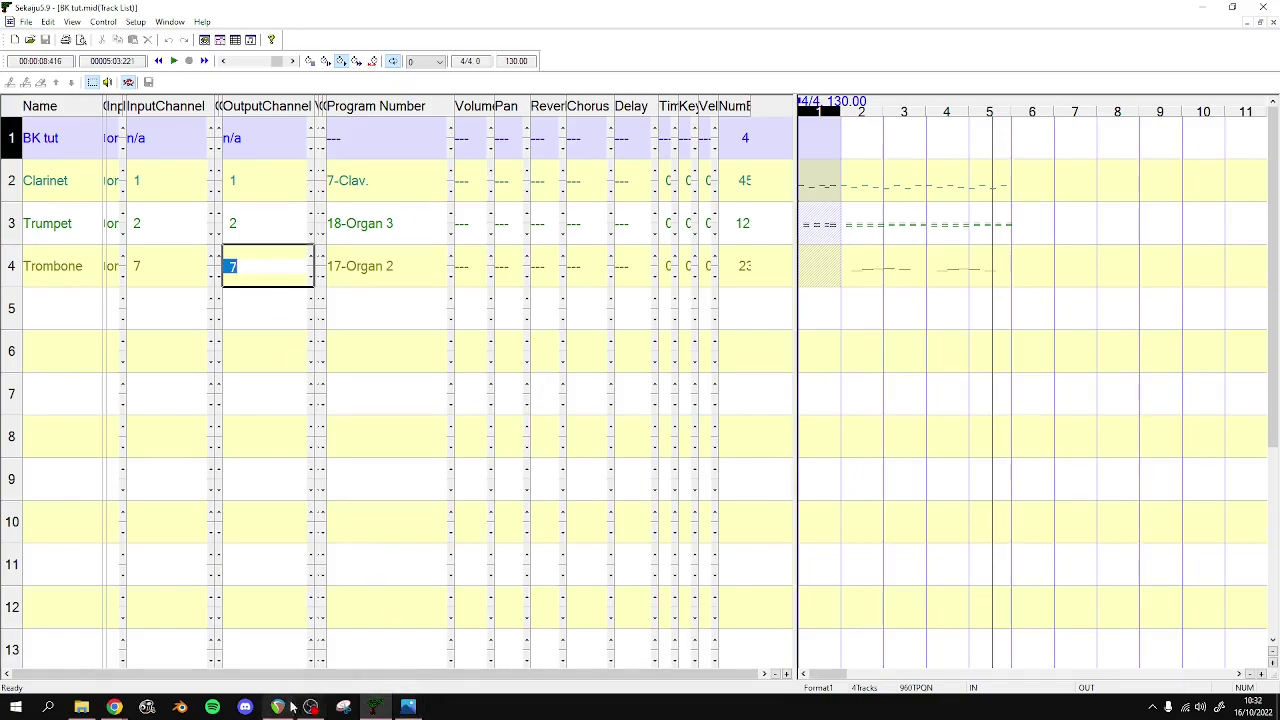
Review the Area 1 and Area 3 rows of the wiki's MM channel table
{"action": "mouse_move", "coordinate": [114, 707]}
{"action": "left_click", "coordinate": [150, 655]}
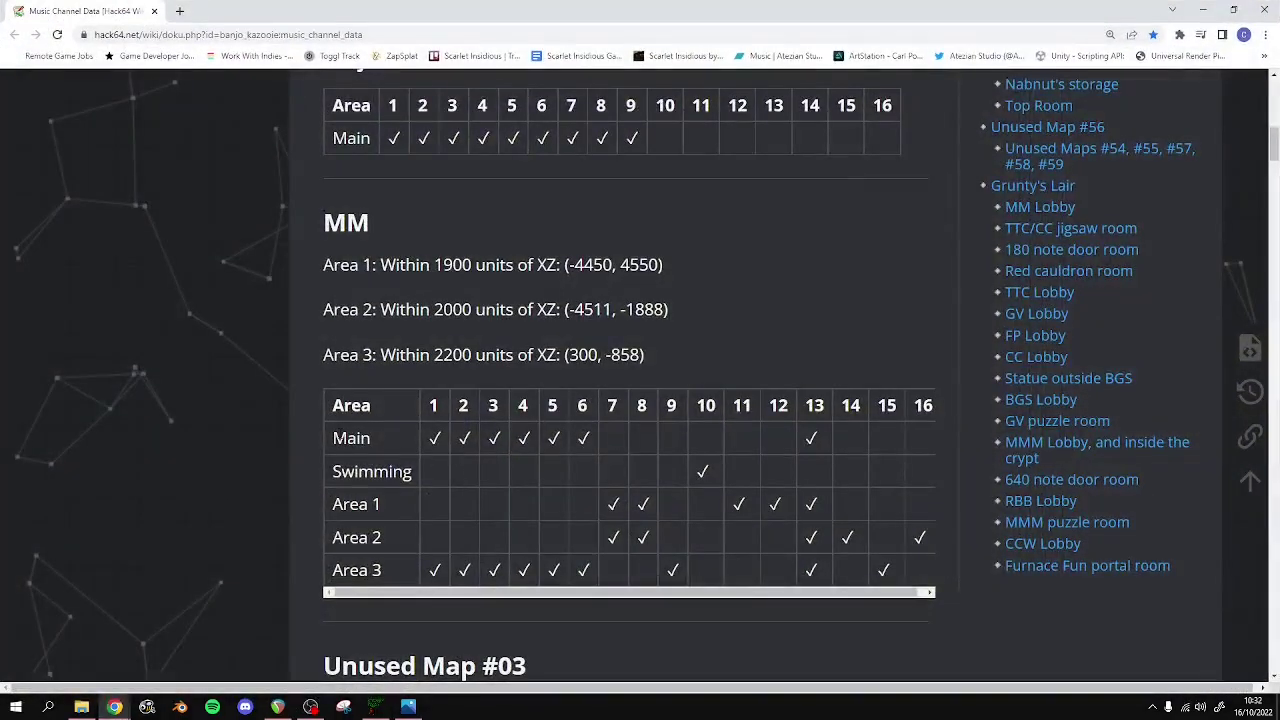
{"action": "left_click_drag", "start_coordinate": [386, 509], "coordinate": [333, 576]}
{"action": "left_click", "coordinate": [330, 512]}
{"action": "left_click", "coordinate": [334, 510]}
{"action": "left_click", "coordinate": [382, 572]}
{"action": "left_click", "coordinate": [378, 572]}
{"action": "left_click", "coordinate": [380, 572]}
{"action": "left_click", "coordinate": [385, 575]}
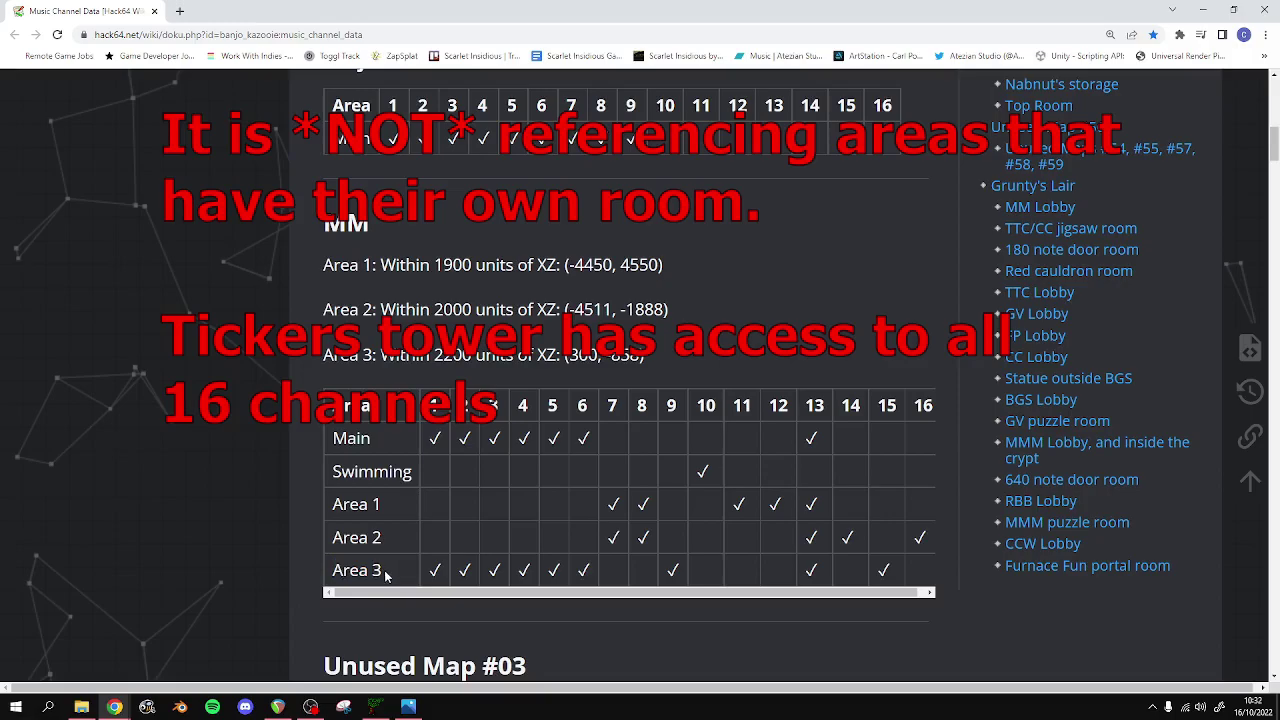
{"action": "scroll", "coordinate": [347, 478], "scroll_direction": "down", "scroll_amount": 5}
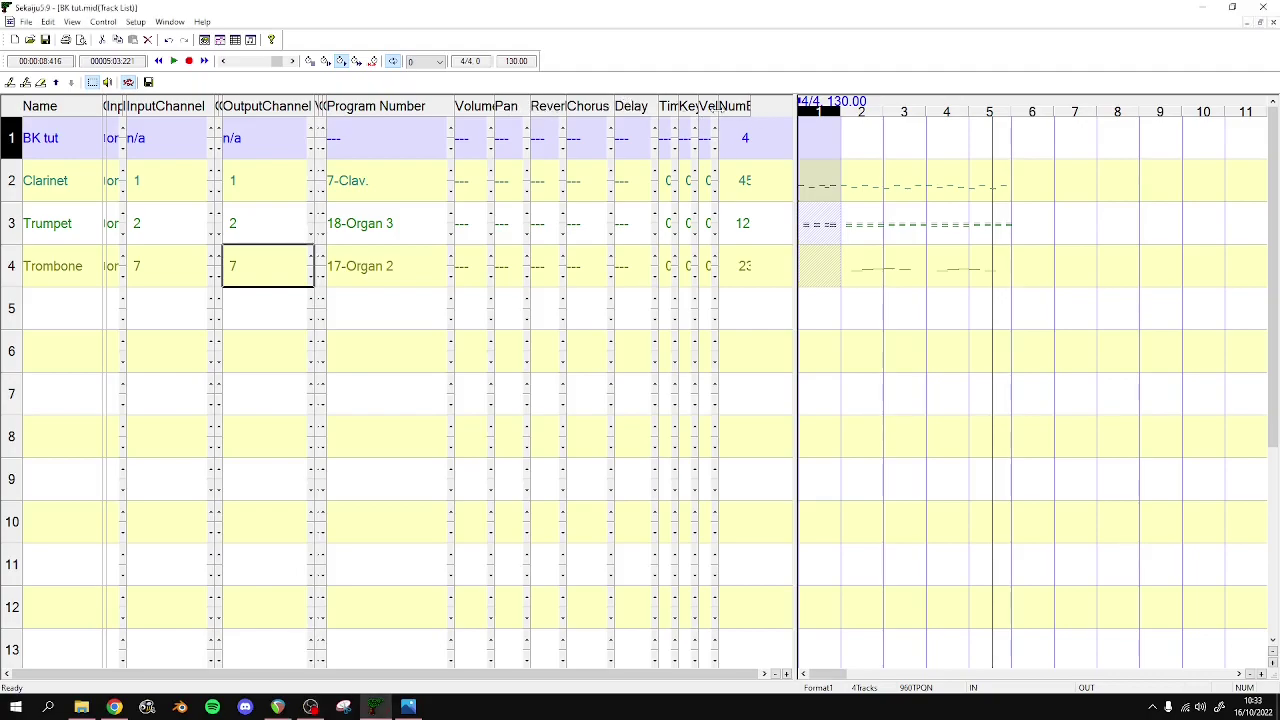
Hide the Number column and inspect the Clarinet, Trumpet and Trombone Volume values
{"action": "left_click_drag", "start_coordinate": [752, 105], "coordinate": [722, 106]}
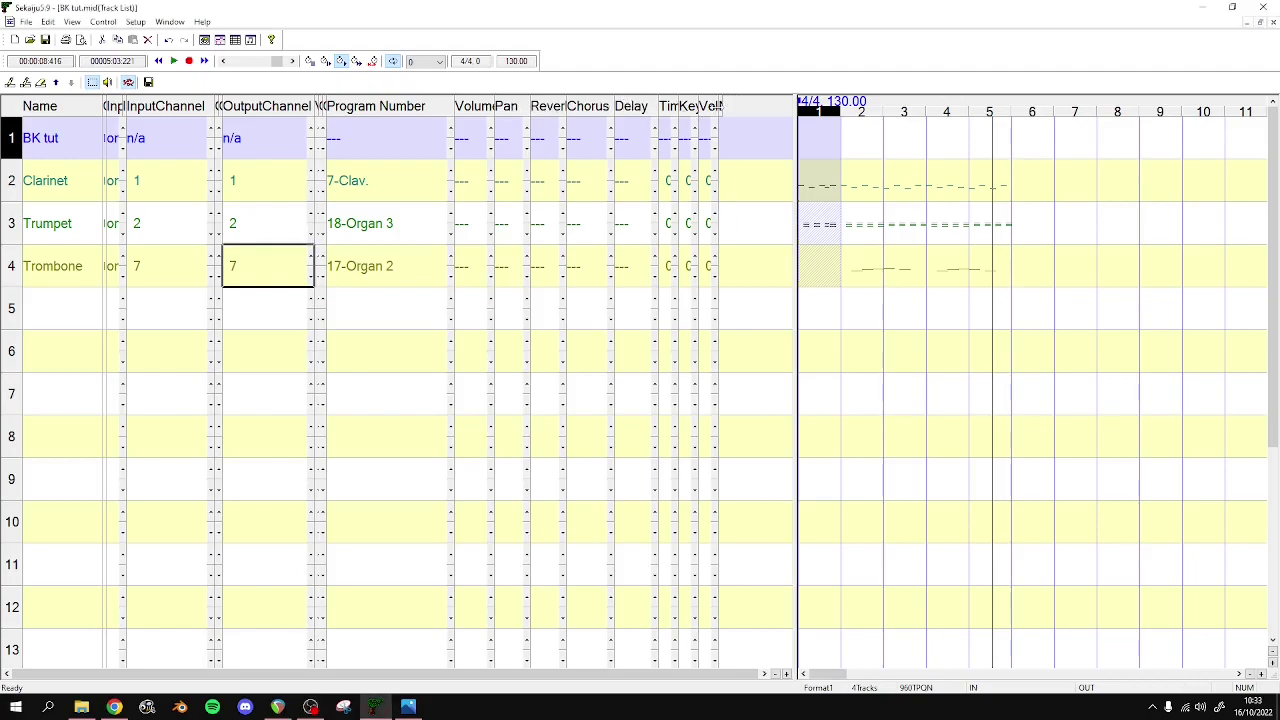
{"action": "left_click", "coordinate": [469, 186]}
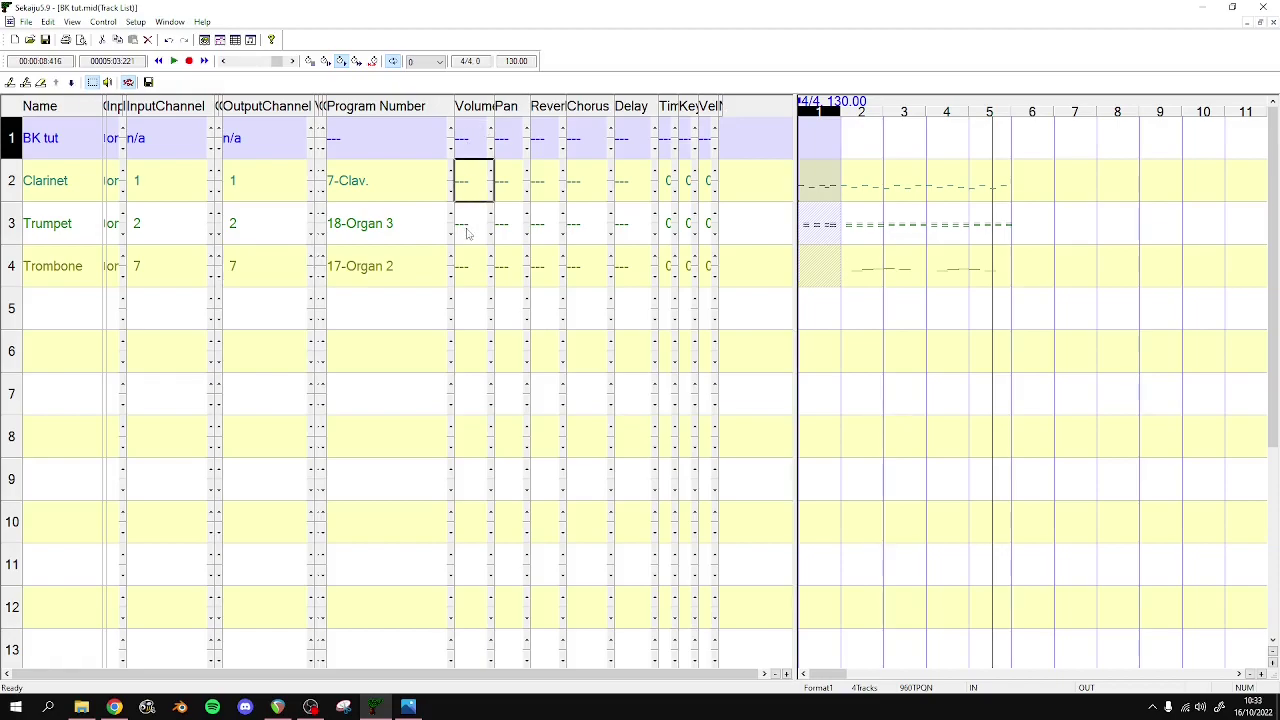
{"action": "left_click", "coordinate": [466, 233]}
{"action": "left_click", "coordinate": [474, 181]}
{"action": "left_click", "coordinate": [470, 233]}
{"action": "left_click", "coordinate": [469, 272]}
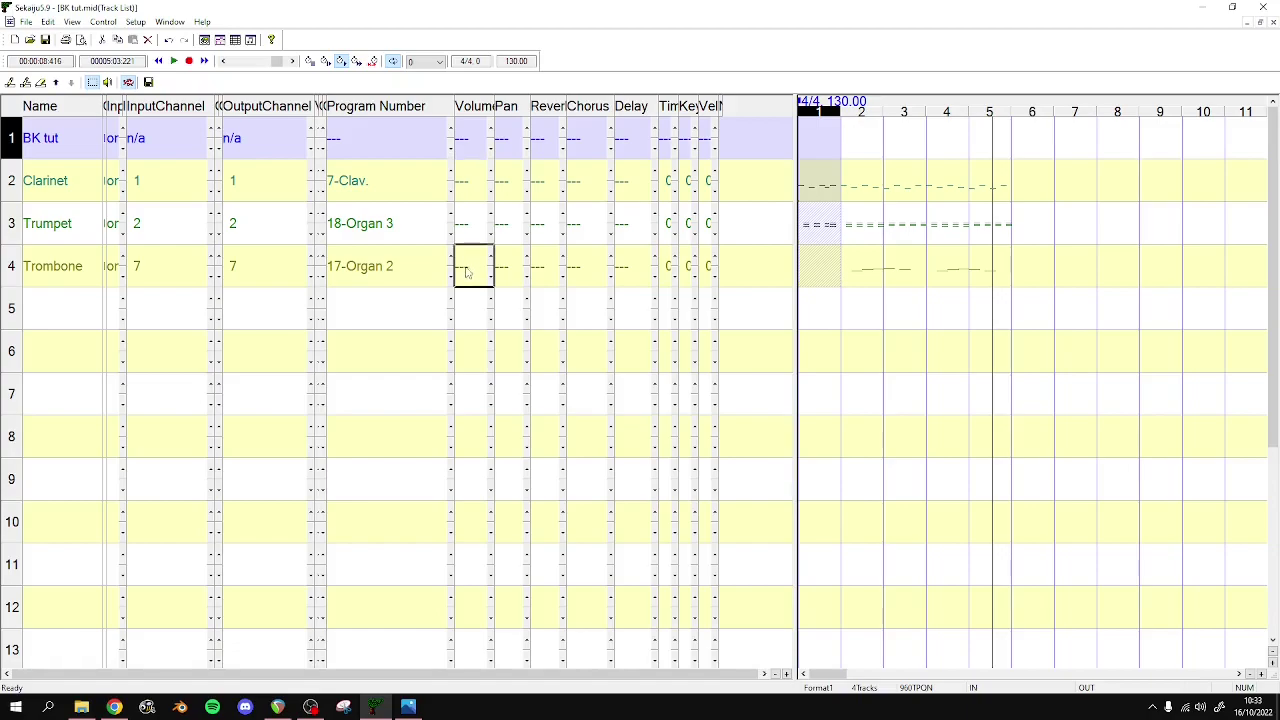
{"action": "left_click", "coordinate": [469, 193]}
{"action": "left_click", "coordinate": [473, 233]}
{"action": "left_click", "coordinate": [470, 269]}
{"action": "left_click", "coordinate": [471, 233]}
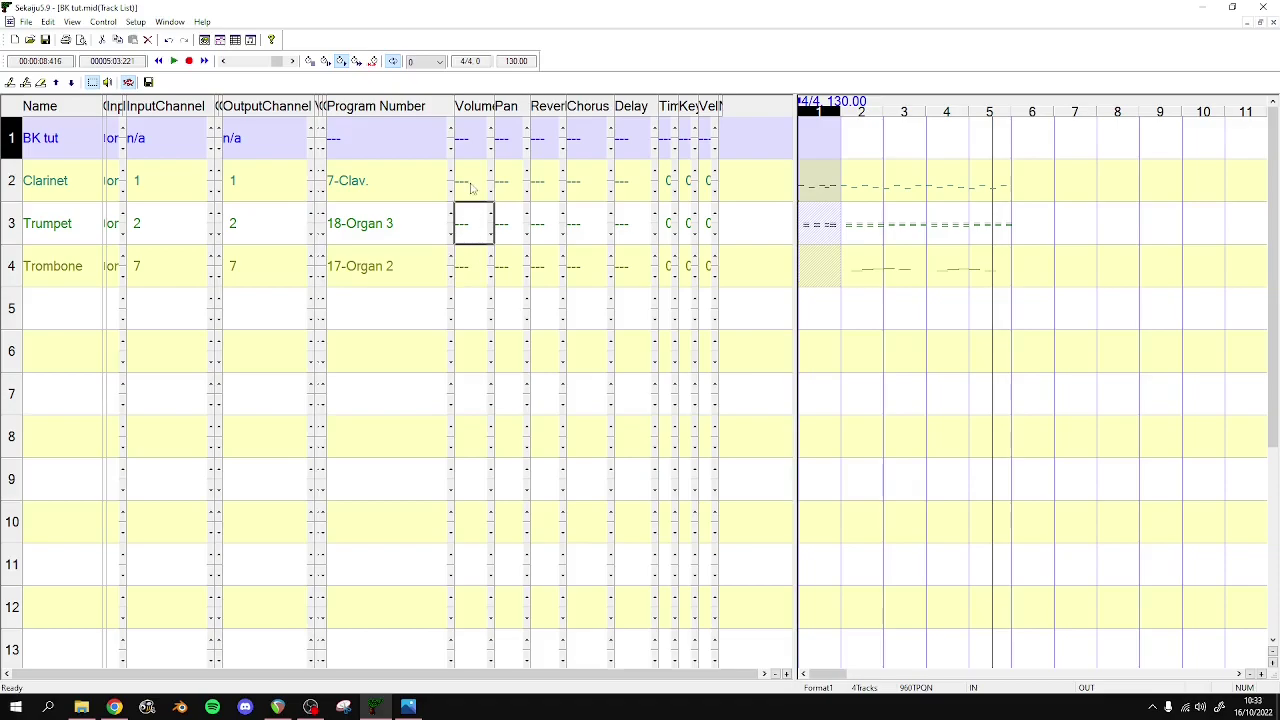
{"action": "left_click", "coordinate": [474, 189]}
{"action": "left_click", "coordinate": [471, 233]}
{"action": "left_click", "coordinate": [470, 270]}
{"action": "left_click", "coordinate": [471, 233]}
{"action": "left_click", "coordinate": [470, 188]}
Finish checking the Volume values, then widen the Pan and Reverb columns
{"action": "left_click", "coordinate": [471, 233]}
{"action": "left_click", "coordinate": [470, 272]}
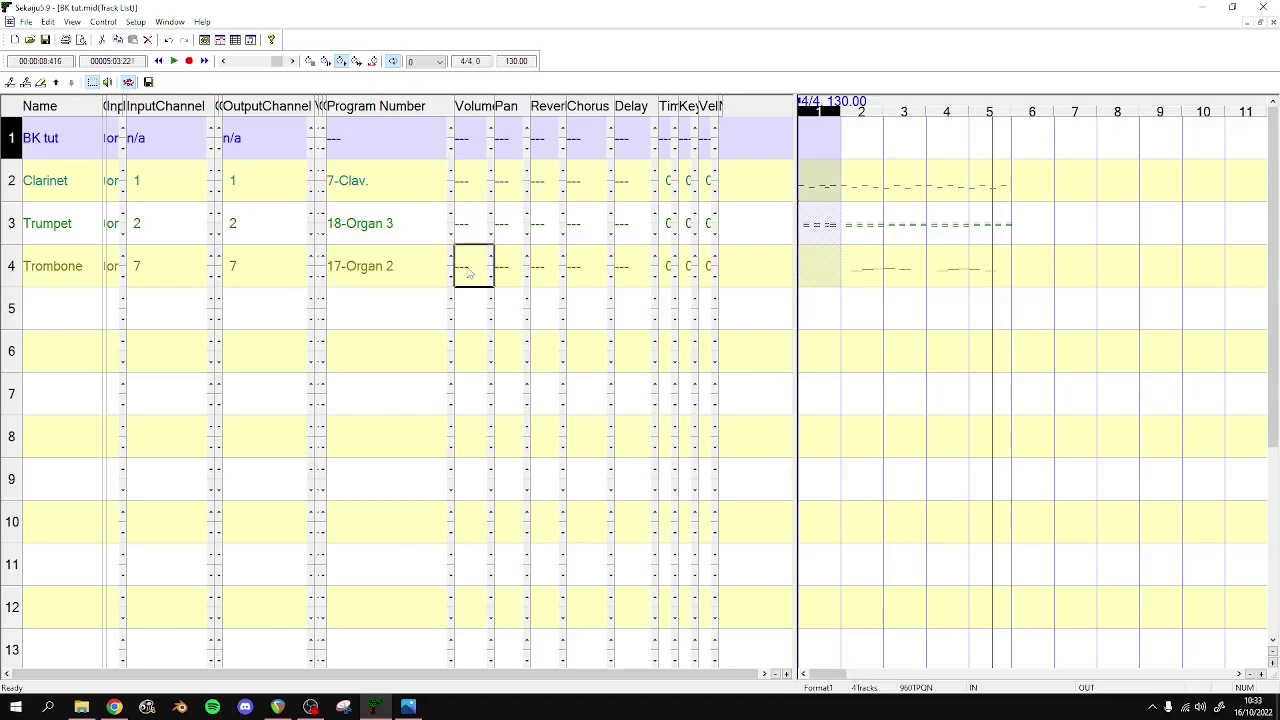
{"action": "left_click", "coordinate": [471, 233]}
{"action": "left_click", "coordinate": [472, 190]}
{"action": "left_click", "coordinate": [471, 233]}
{"action": "left_click", "coordinate": [470, 270]}
{"action": "left_click_drag", "start_coordinate": [528, 105], "coordinate": [540, 105]}
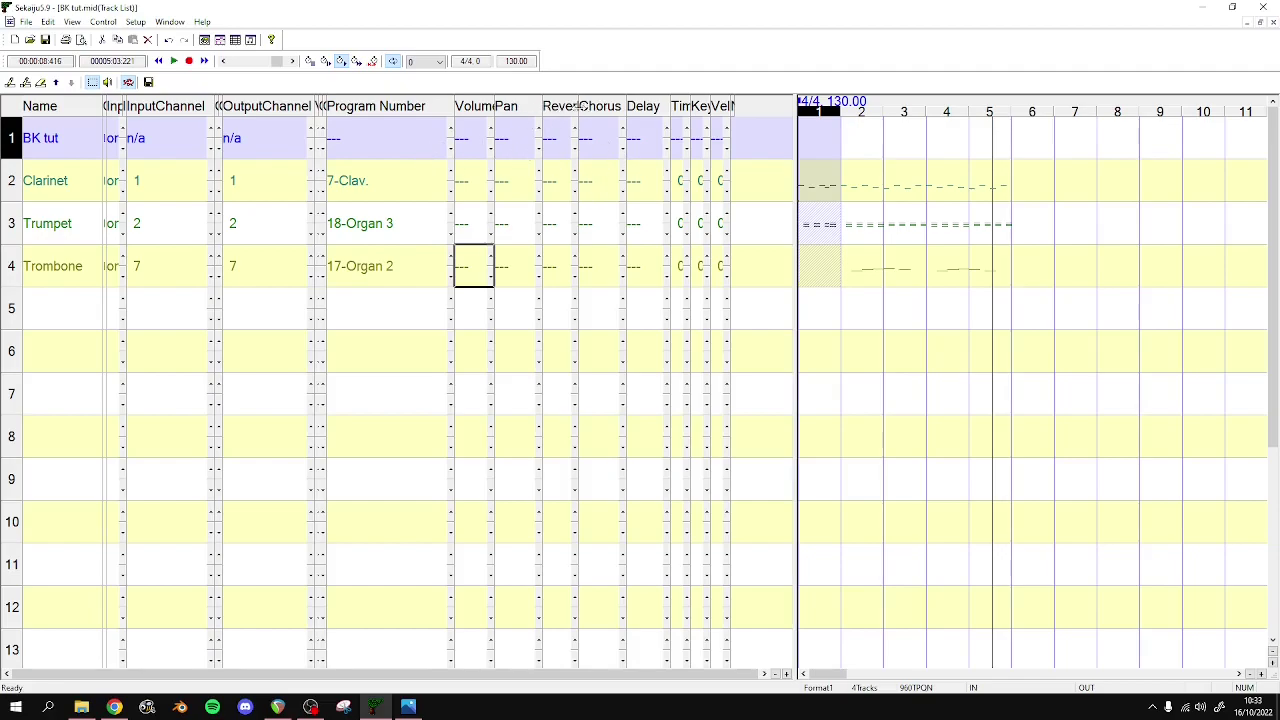
{"action": "left_click_drag", "start_coordinate": [577, 106], "coordinate": [593, 106]}
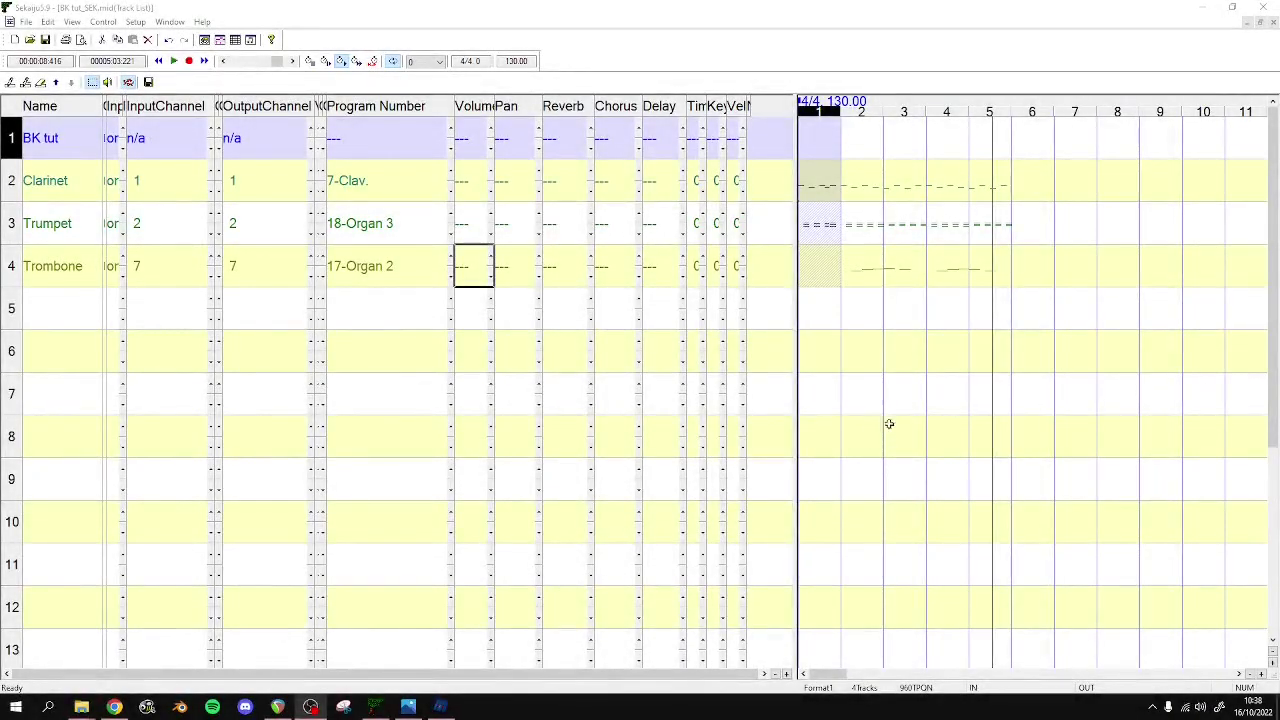
Save As BK tut_SEK.mid, overwriting the existing copy
{"action": "left_click", "coordinate": [26, 21]}
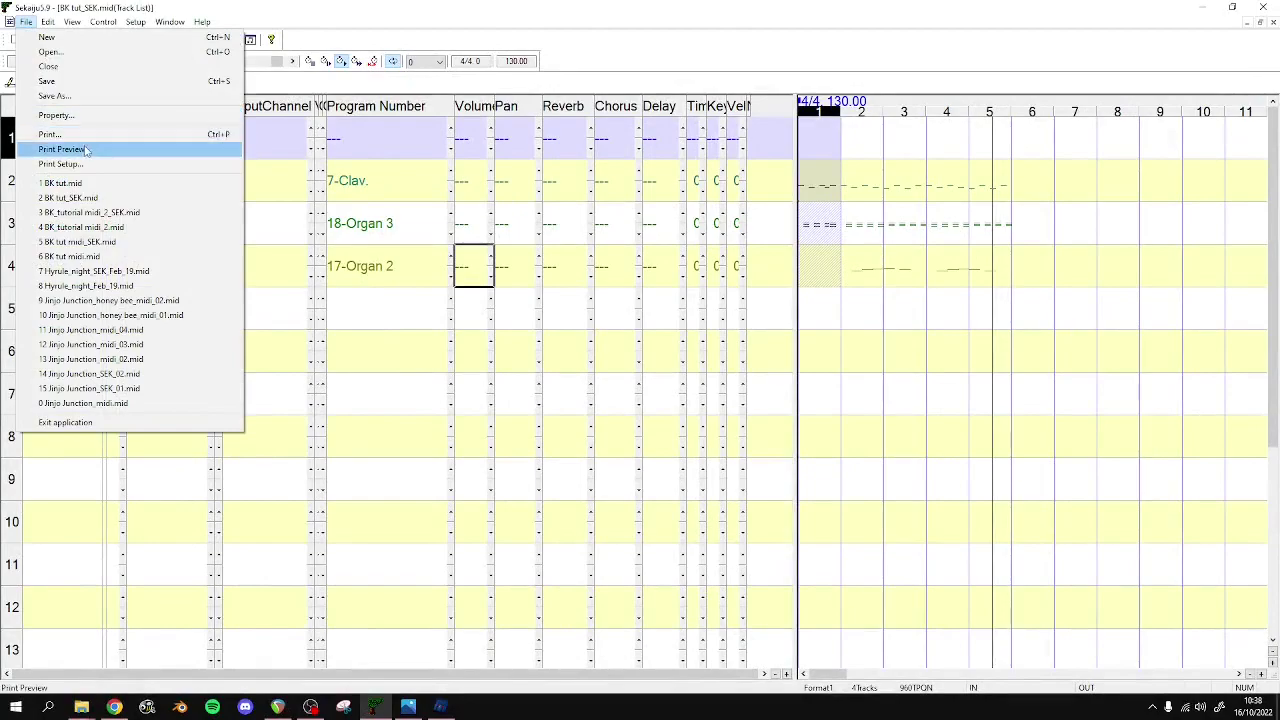
{"action": "left_click", "coordinate": [74, 96]}
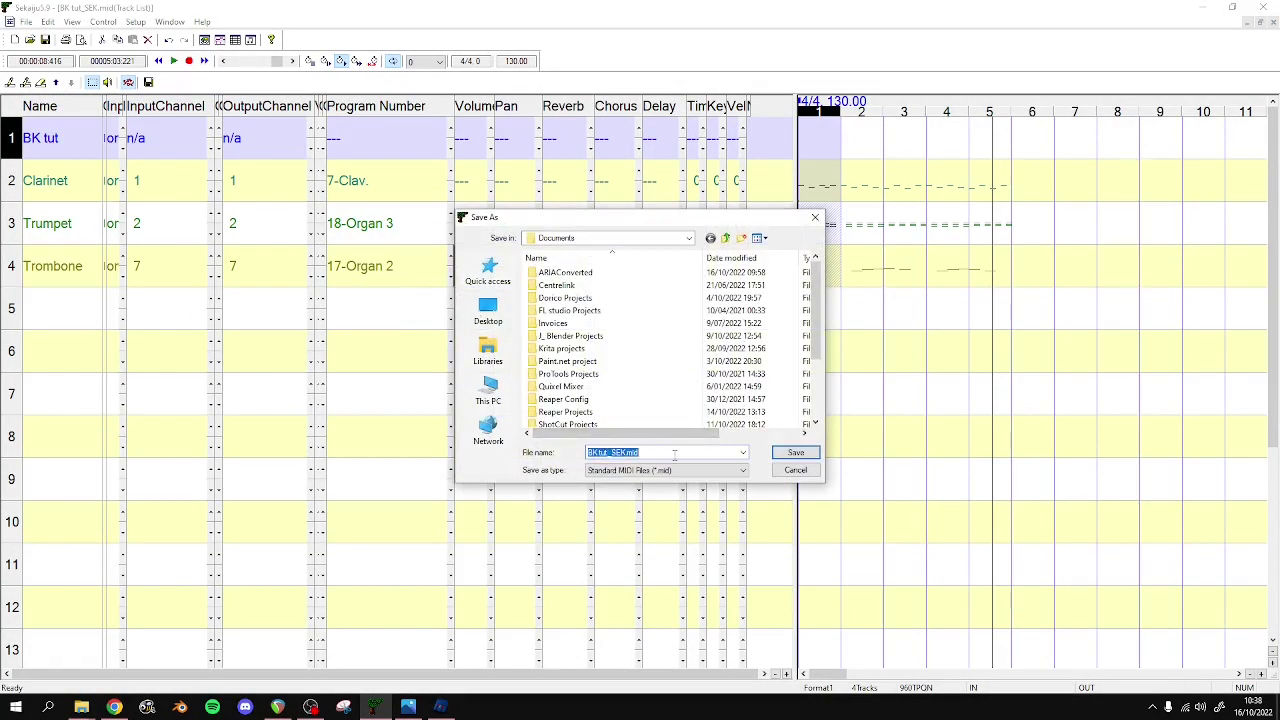
{"action": "left_click", "coordinate": [614, 452]}
{"action": "left_click_drag", "start_coordinate": [611, 452], "coordinate": [626, 452]}
{"action": "left_click", "coordinate": [786, 455]}
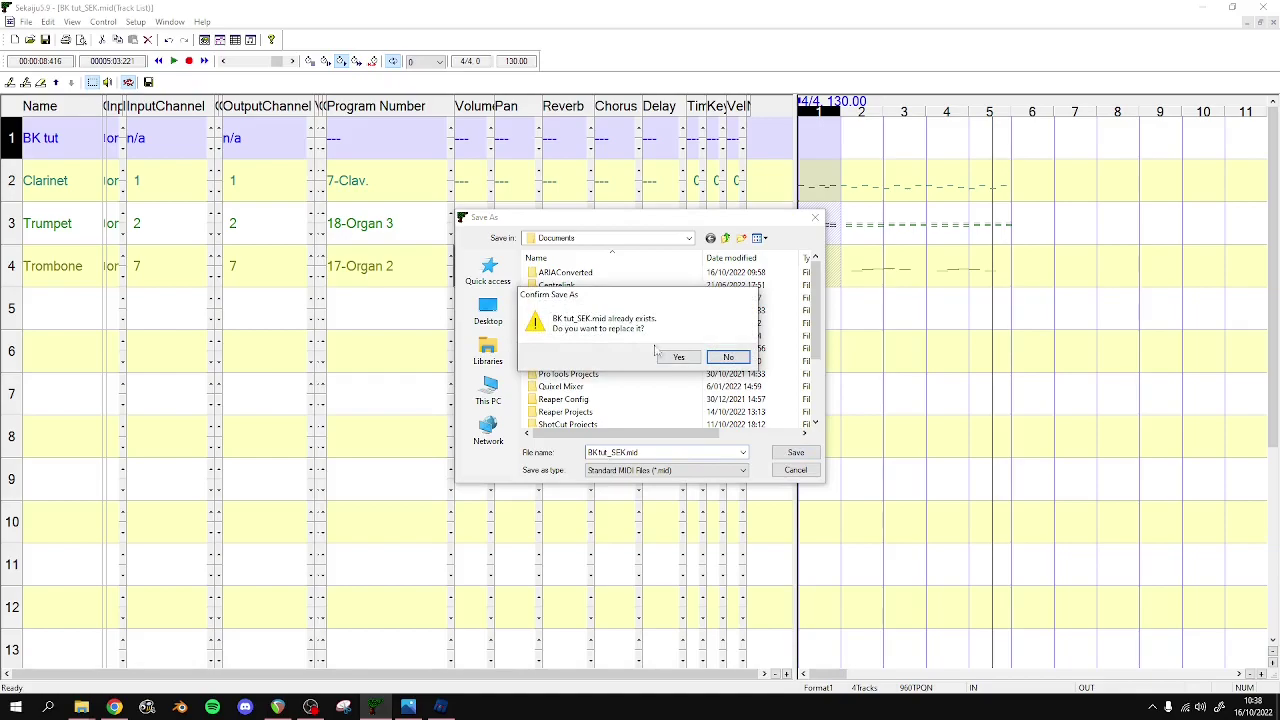
{"action": "left_click", "coordinate": [680, 359]}
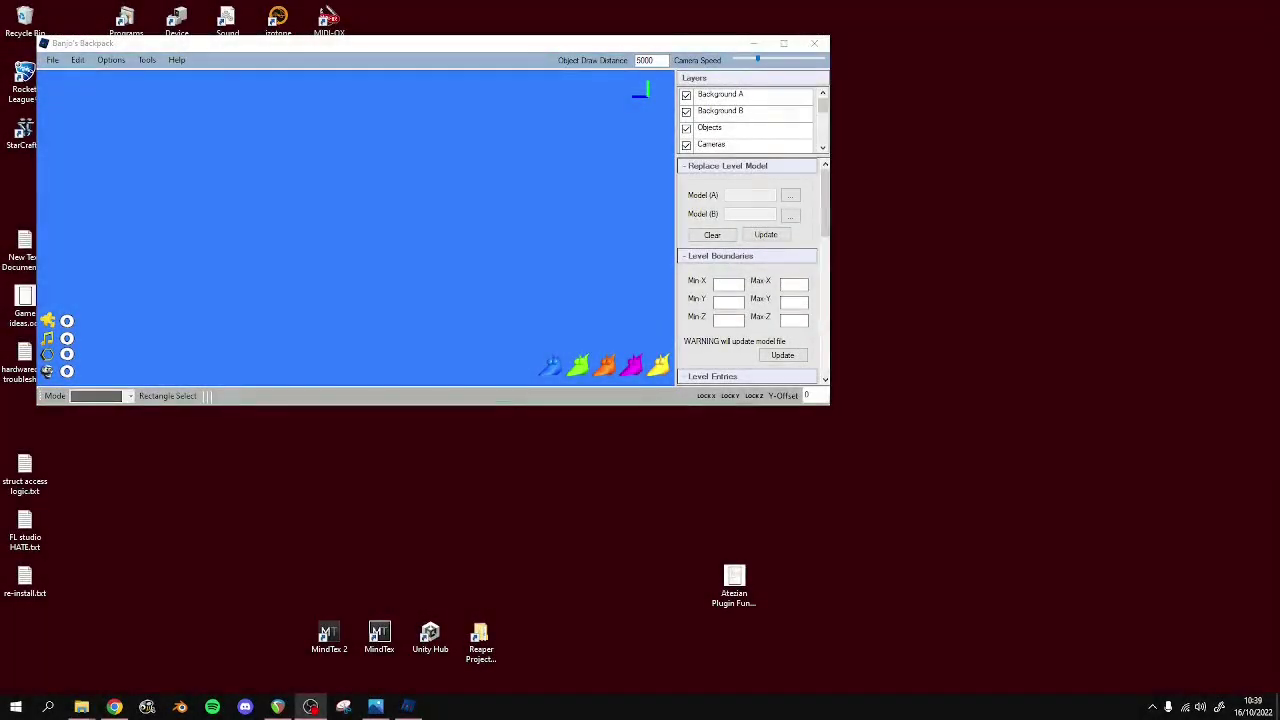
Maximize Banjo's Backpack, open the Midi Tool, pick Spiral Mountain, enable Loop and enter loop point 0
{"action": "left_click", "coordinate": [783, 43]}
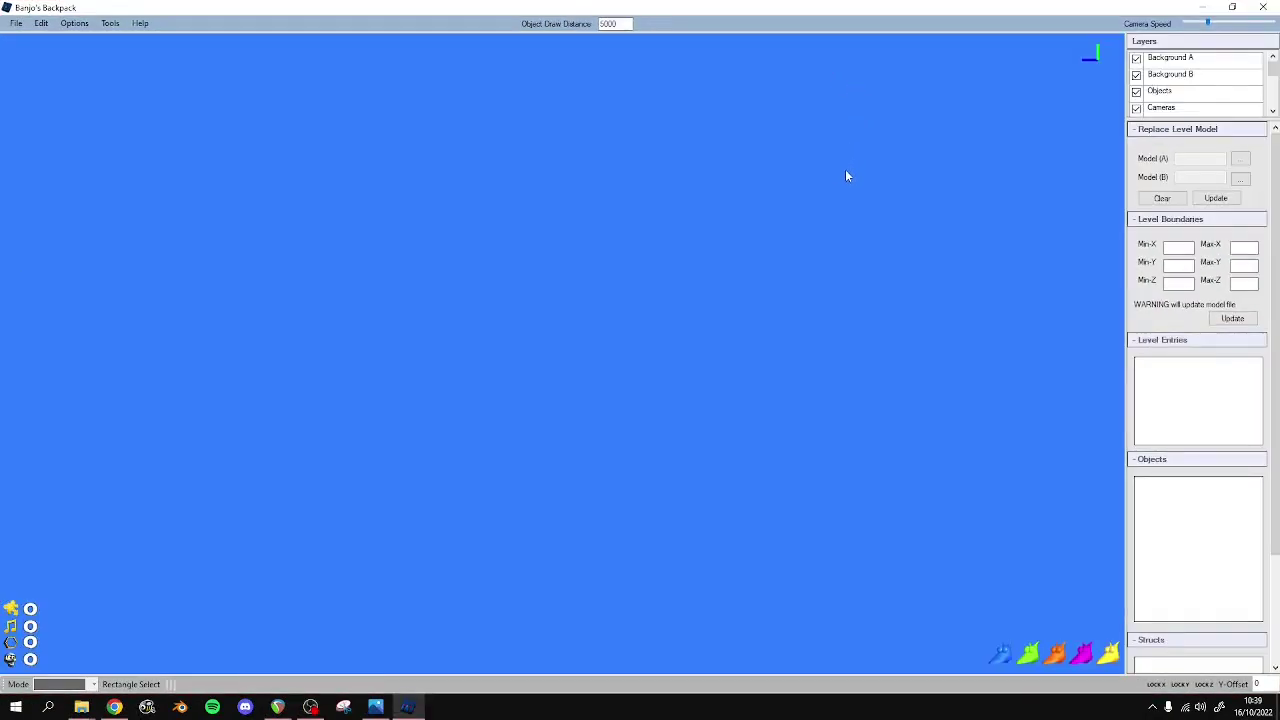
{"action": "left_click", "coordinate": [110, 23]}
{"action": "left_click", "coordinate": [157, 85]}
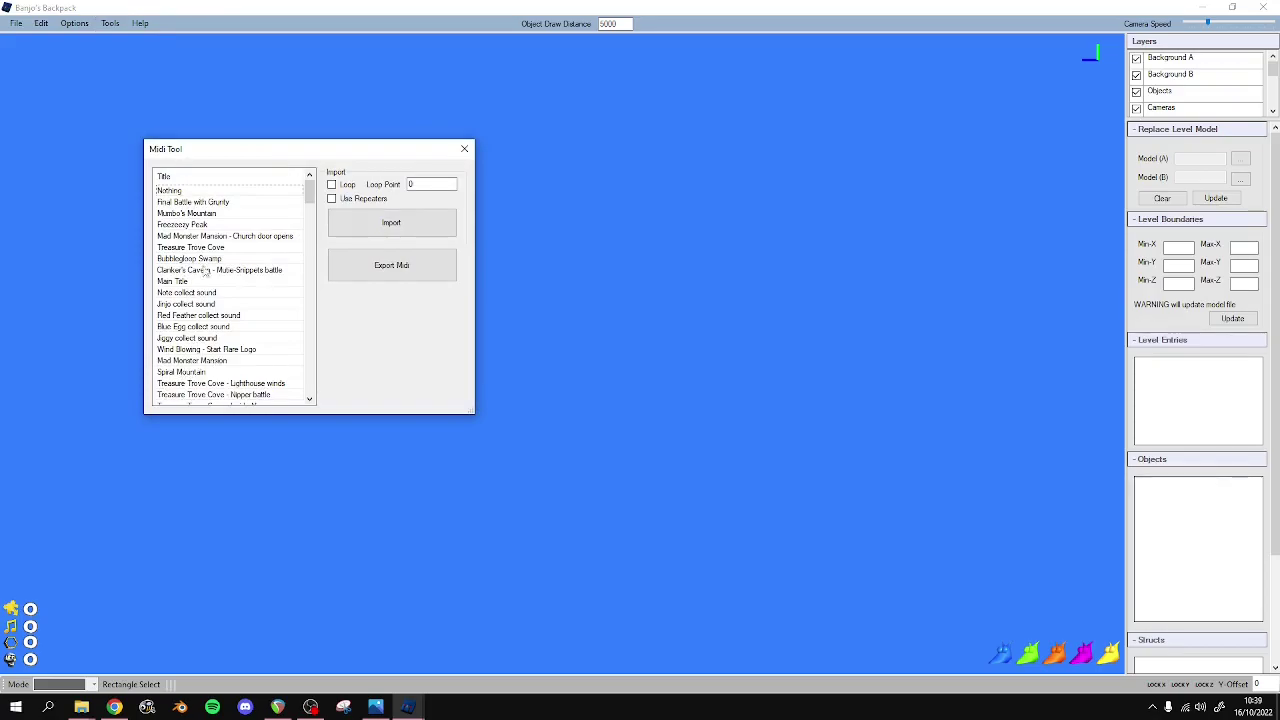
{"action": "left_click", "coordinate": [190, 372]}
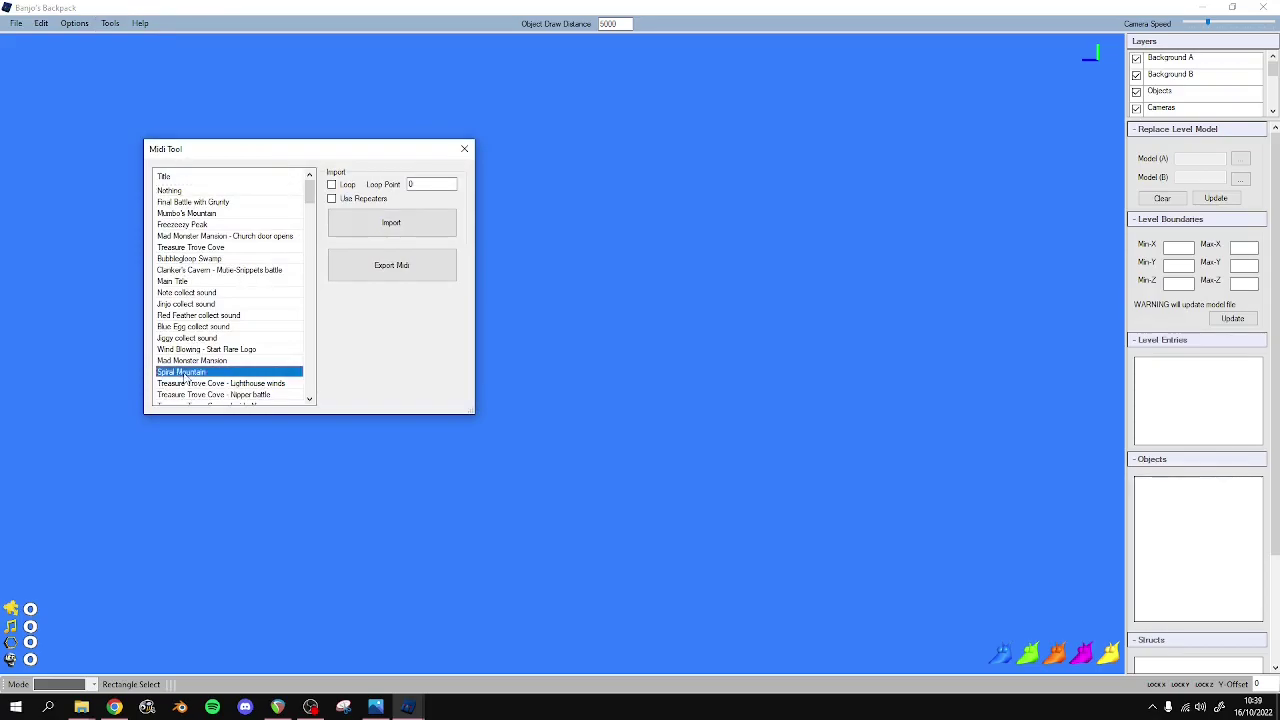
{"action": "left_click", "coordinate": [340, 186]}
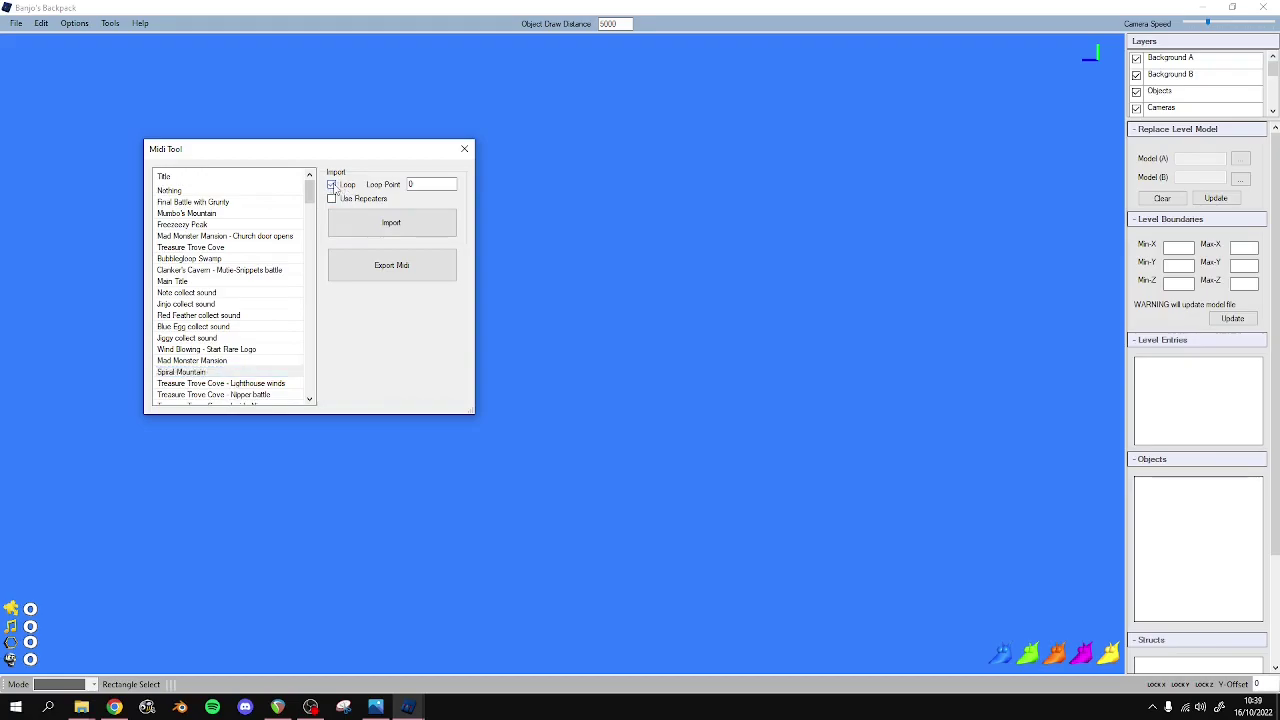
{"action": "left_click", "coordinate": [409, 187]}
{"action": "type", "text": "0"}
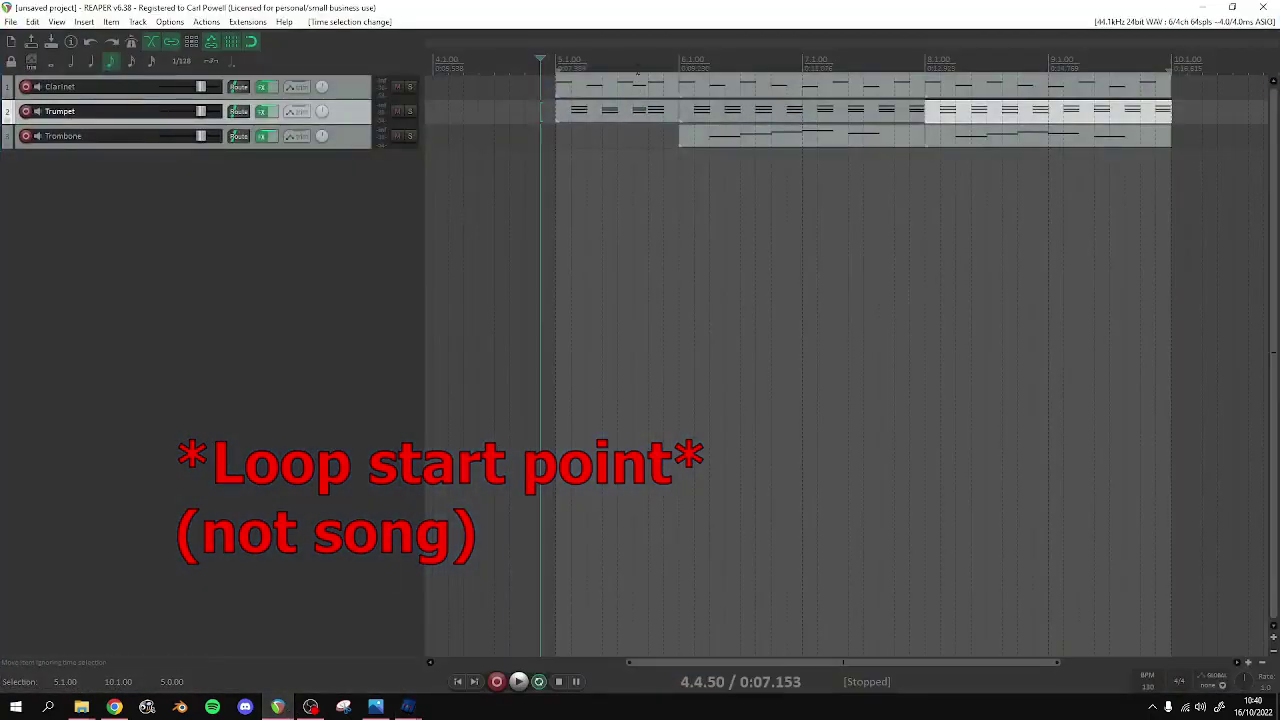
Drag the ruler time selection to cover bars 6 through 10
{"action": "left_click", "coordinate": [556, 61]}
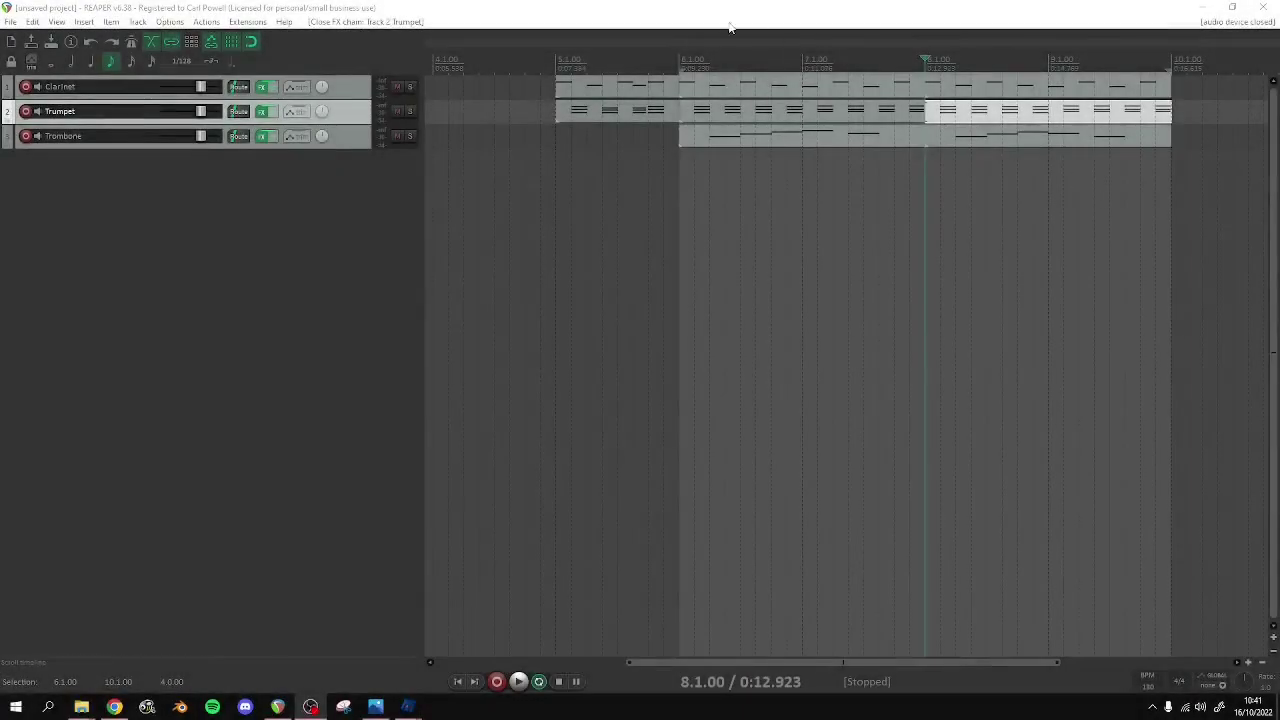
{"action": "left_click", "coordinate": [679, 55]}
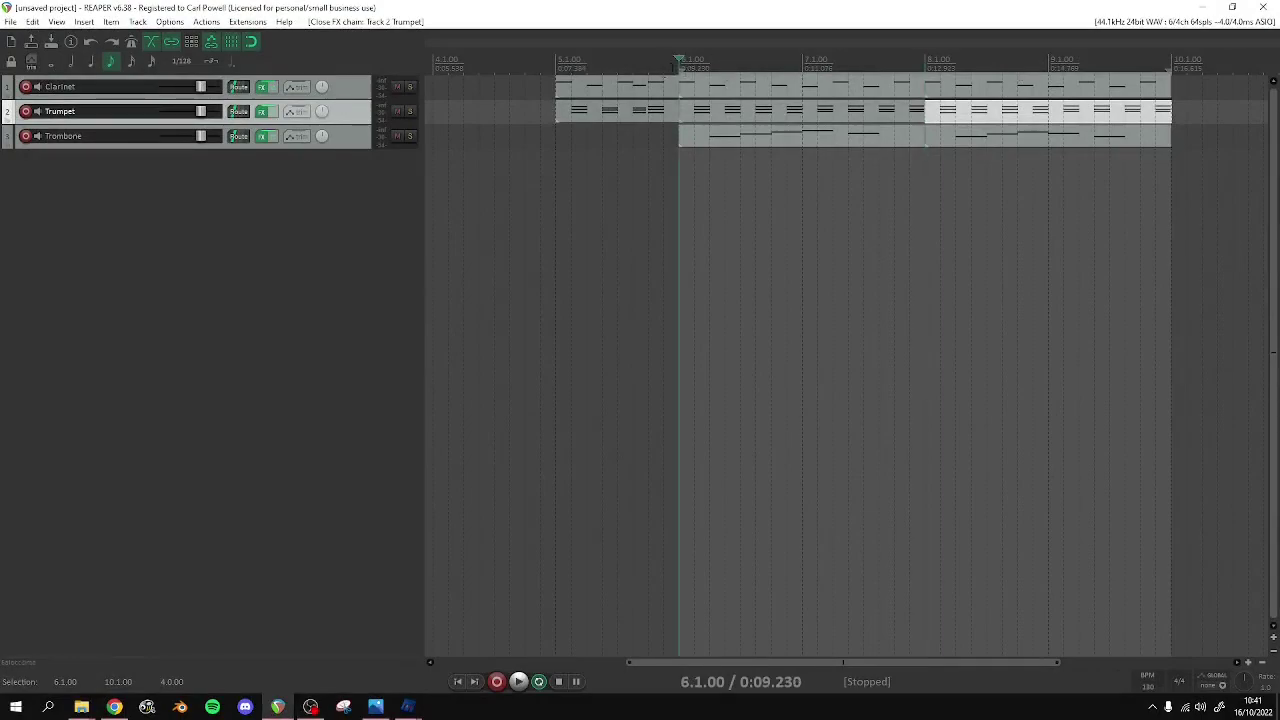
{"action": "left_click_drag", "start_coordinate": [677, 165], "coordinate": [1103, 157]}
{"action": "left_click_drag", "start_coordinate": [556, 64], "coordinate": [678, 64]}
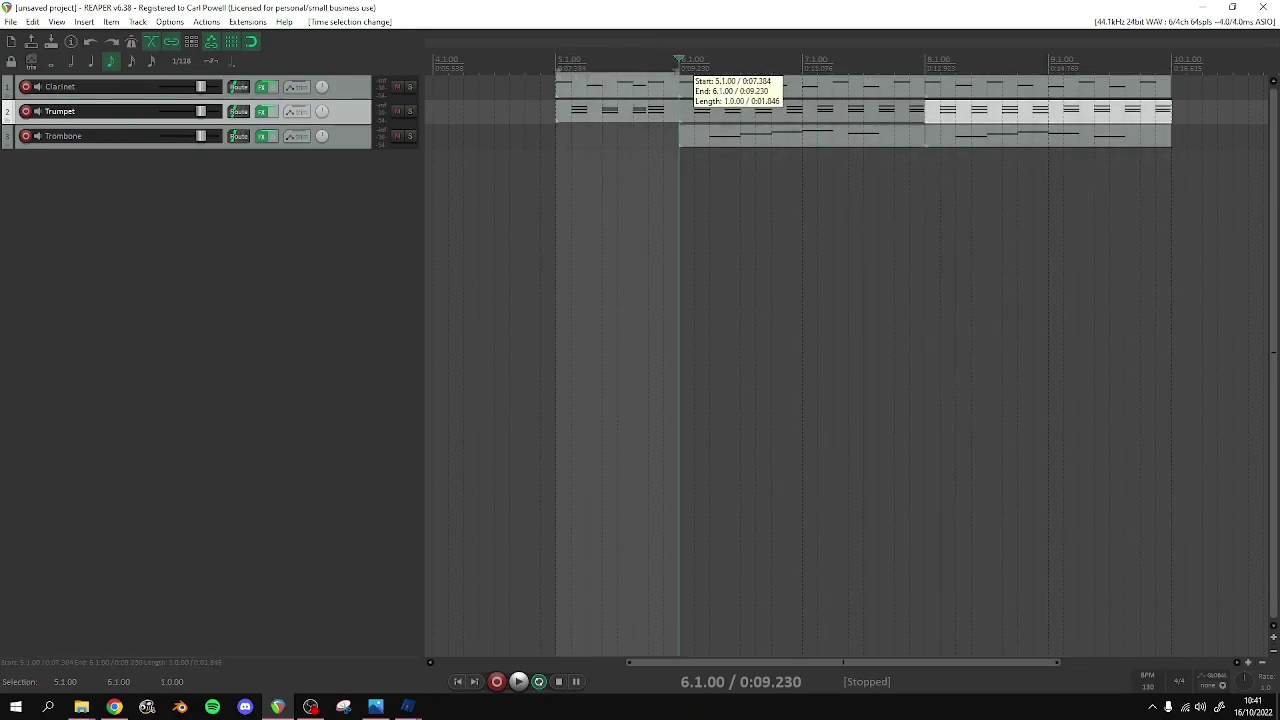
{"action": "left_click_drag", "start_coordinate": [1172, 64], "coordinate": [556, 66]}
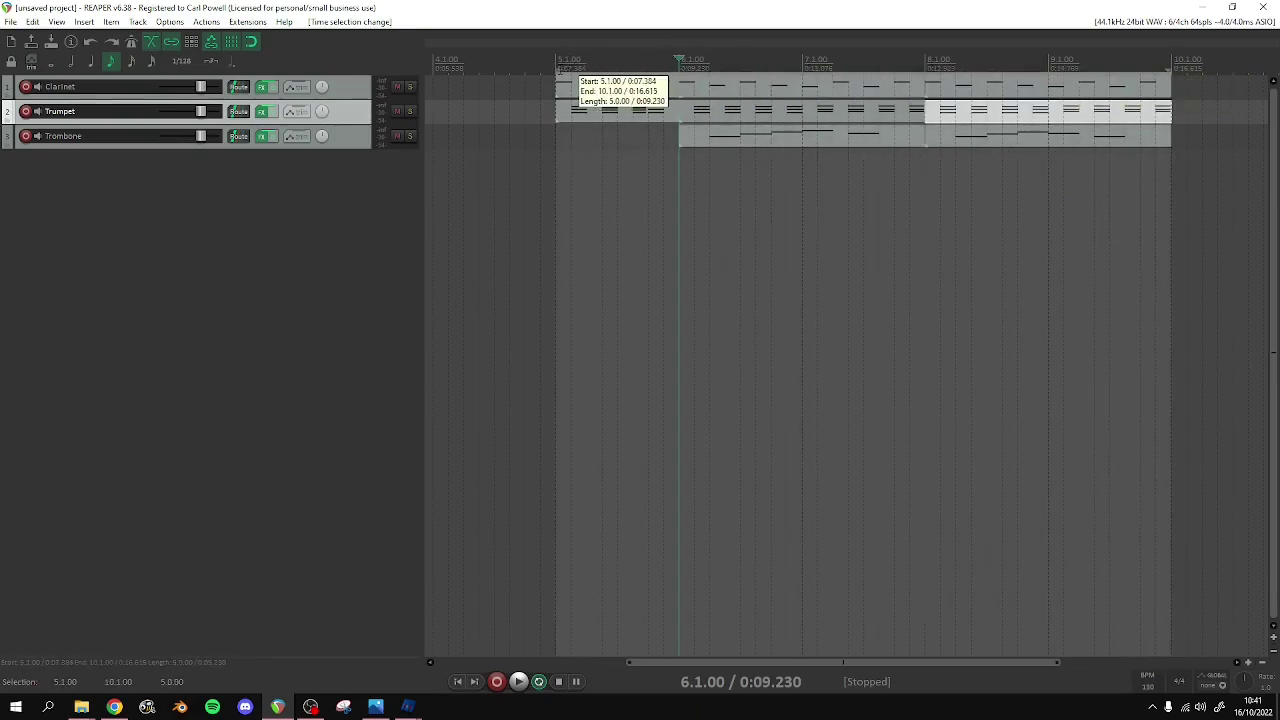
{"action": "left_click_drag", "start_coordinate": [1172, 66], "coordinate": [680, 66]}
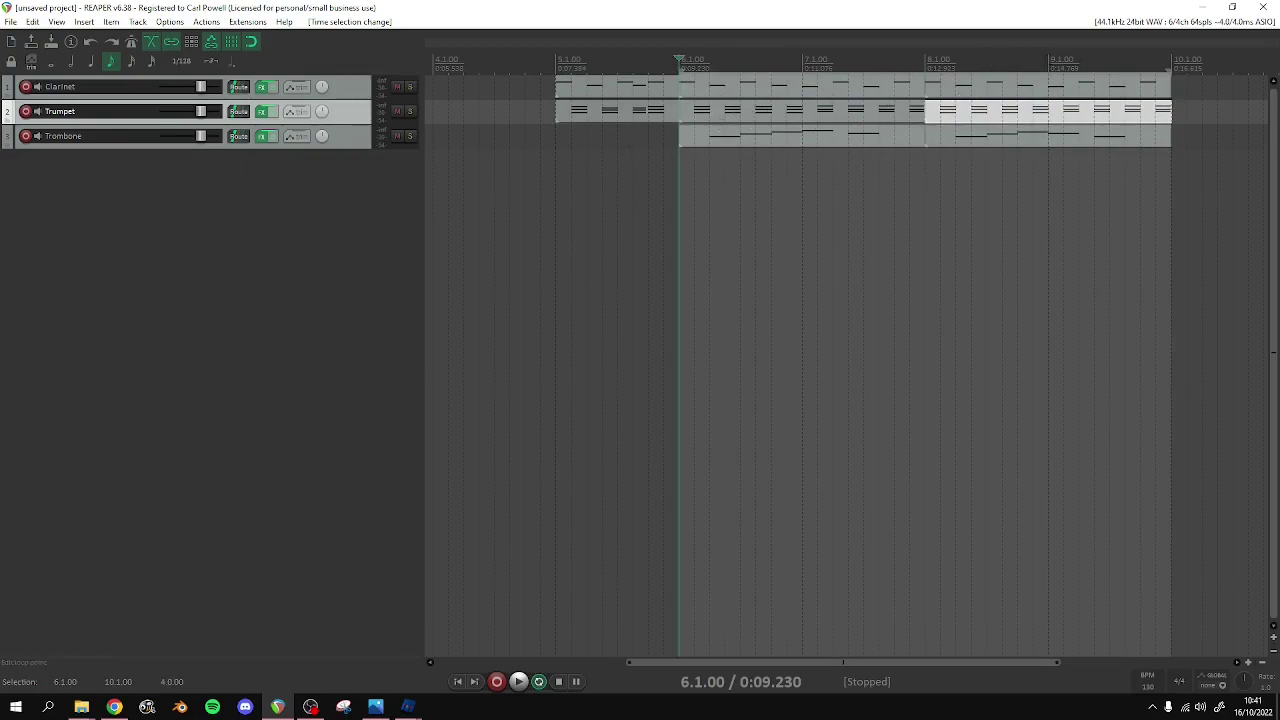
Audition from bar 8, extend the selection start back to bar 5, and park the cursor at bar 5
{"action": "left_click", "coordinate": [1048, 62]}
{"action": "left_click", "coordinate": [924, 58]}
{"action": "key", "text": "space"}
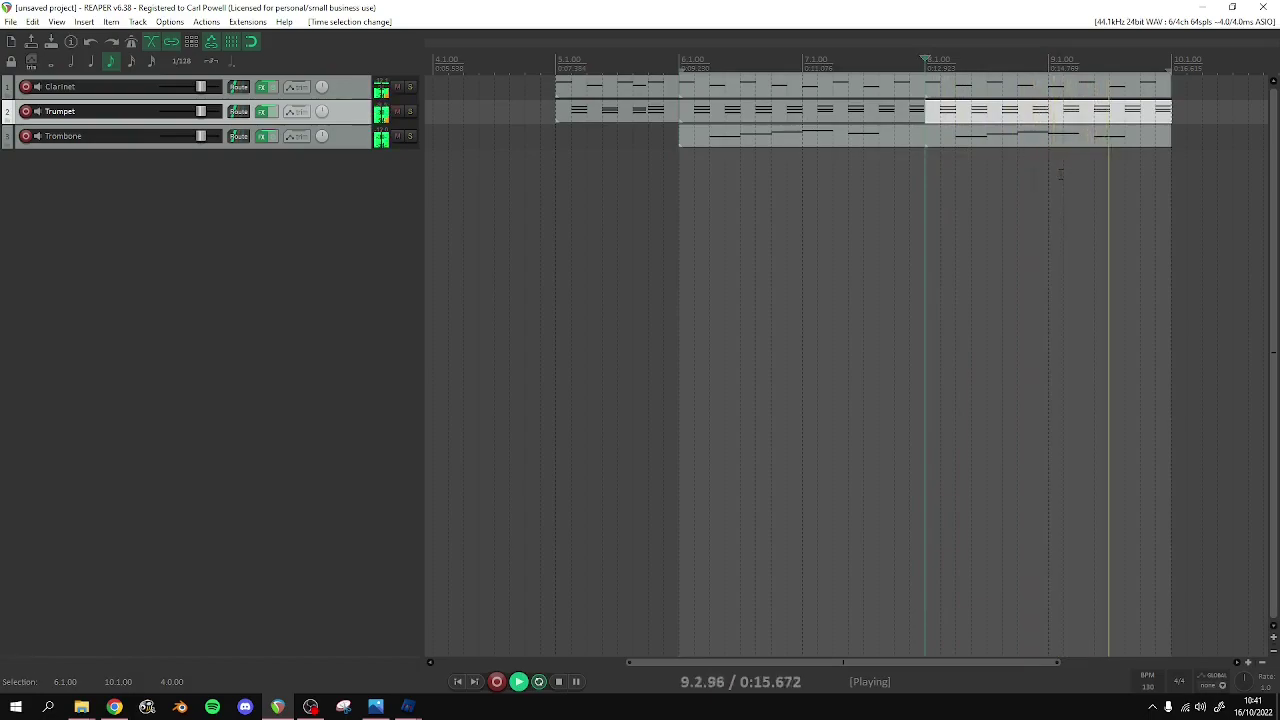
{"action": "key", "text": "space"}
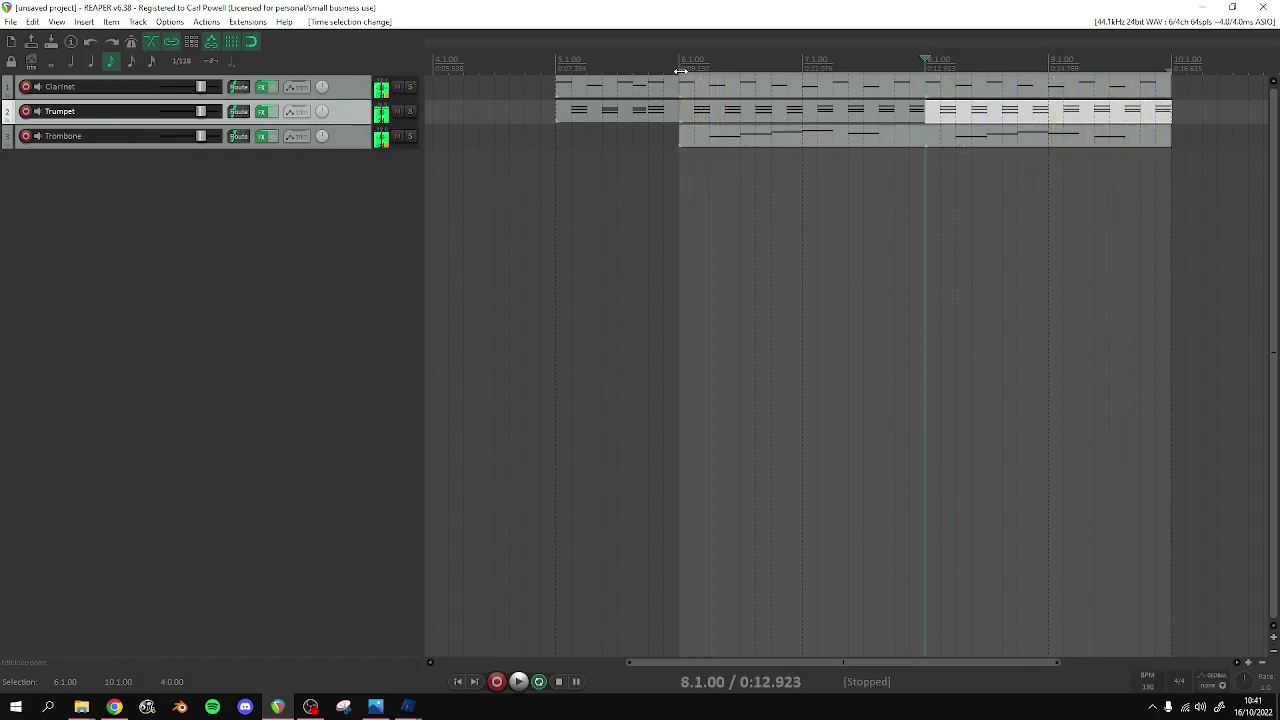
{"action": "left_click_drag", "start_coordinate": [680, 77], "coordinate": [552, 77]}
{"action": "key", "text": "space"}
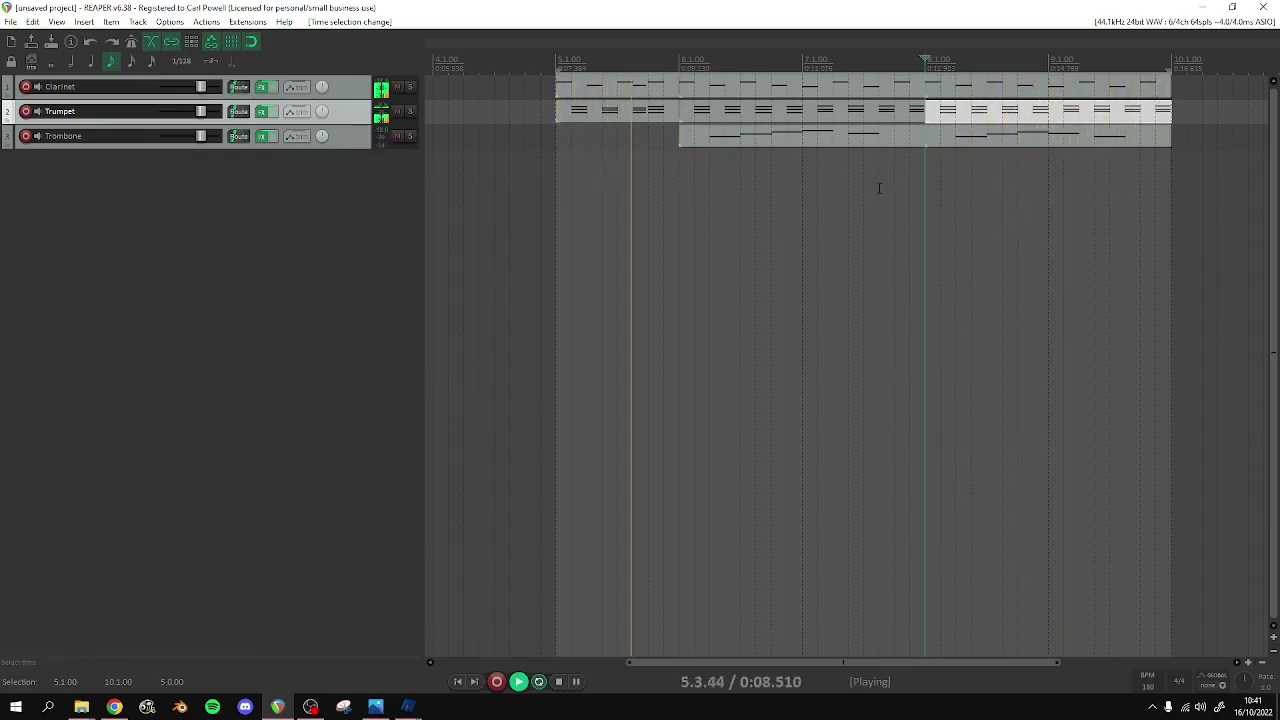
{"action": "key", "text": "space"}
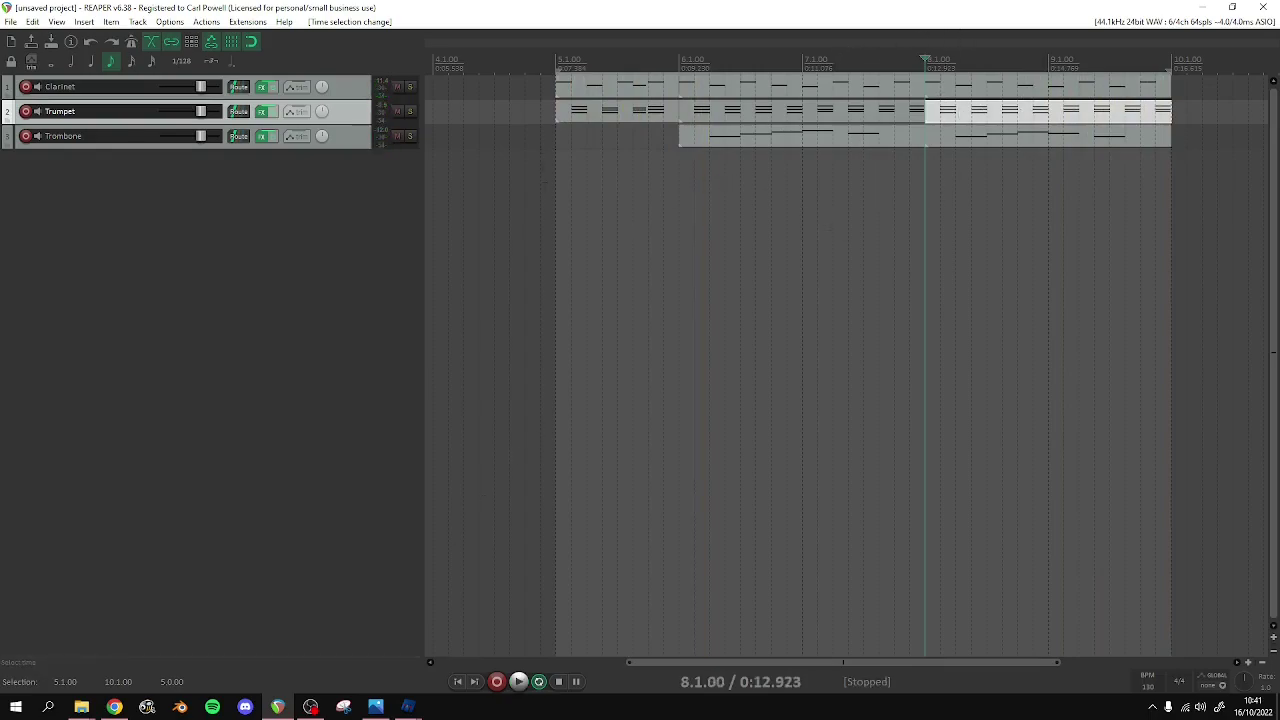
{"action": "left_click", "coordinate": [554, 64]}
Set a quarter-note grid and narrow the time selection to bars 5–6, confirming the 5.1.00 start
{"action": "left_click_drag", "start_coordinate": [555, 70], "coordinate": [678, 76]}
{"action": "scroll", "coordinate": [678, 76], "scroll_direction": "up", "scroll_amount": 2}
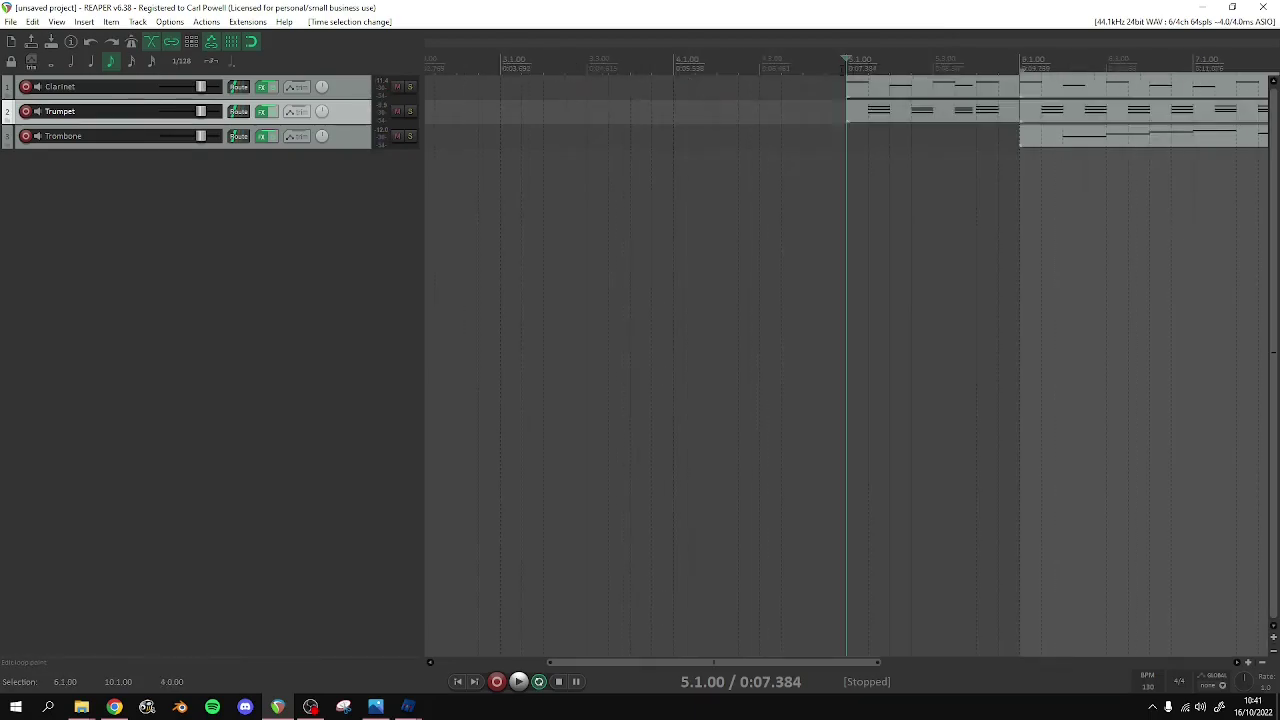
{"action": "left_click", "coordinate": [91, 62]}
{"action": "left_click_drag", "start_coordinate": [848, 62], "coordinate": [891, 68]}
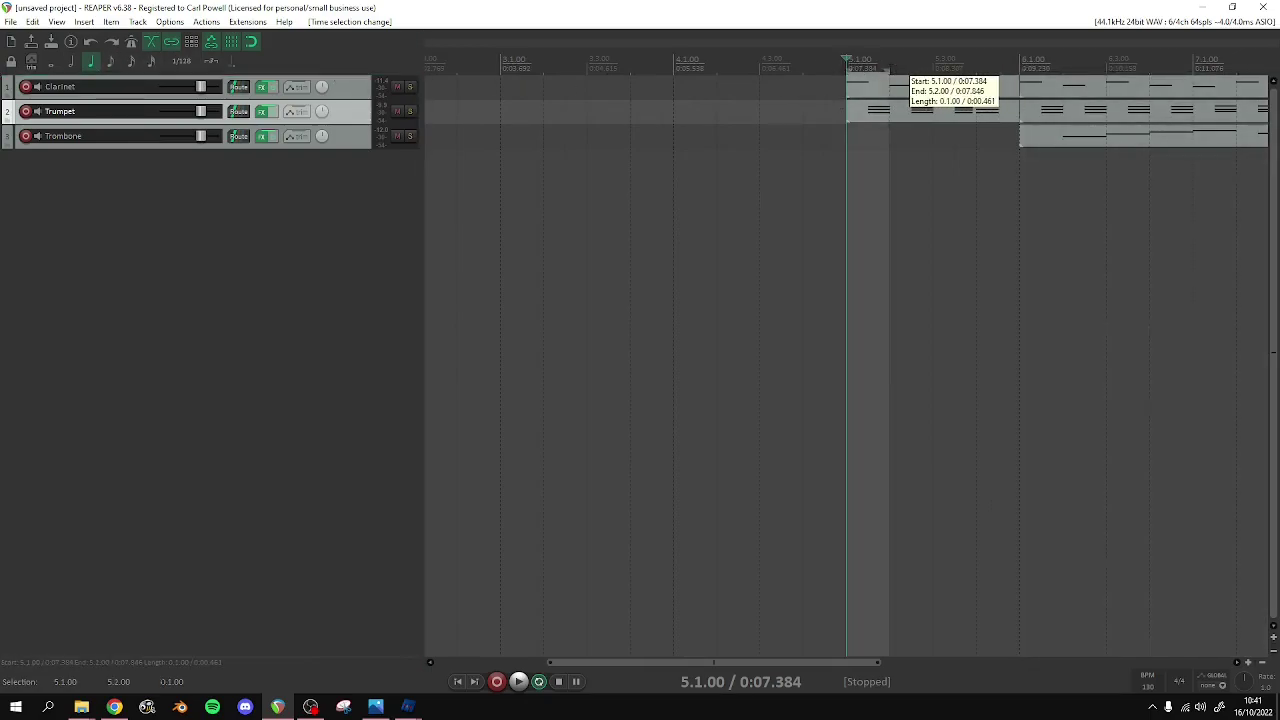
{"action": "scroll", "coordinate": [955, 118], "scroll_direction": "up", "scroll_amount": 2}
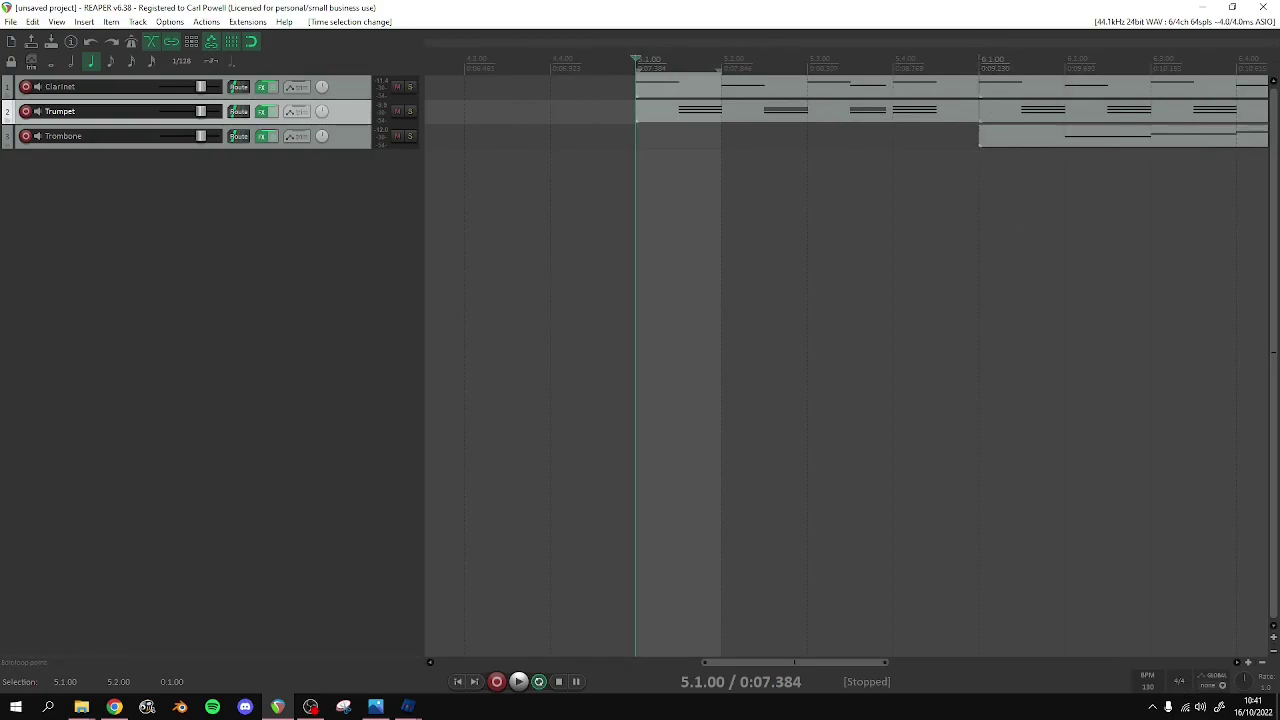
{"action": "left_click_drag", "start_coordinate": [980, 64], "coordinate": [636, 65]}
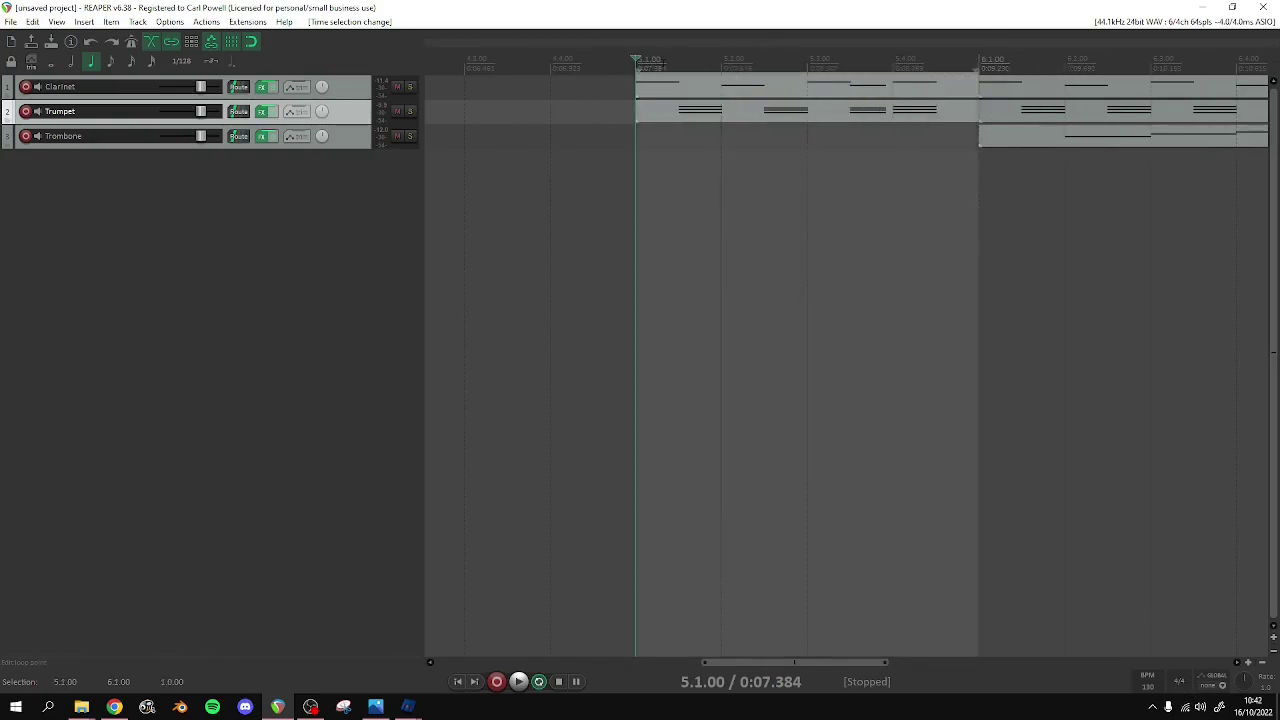
{"action": "left_click", "coordinate": [550, 66]}
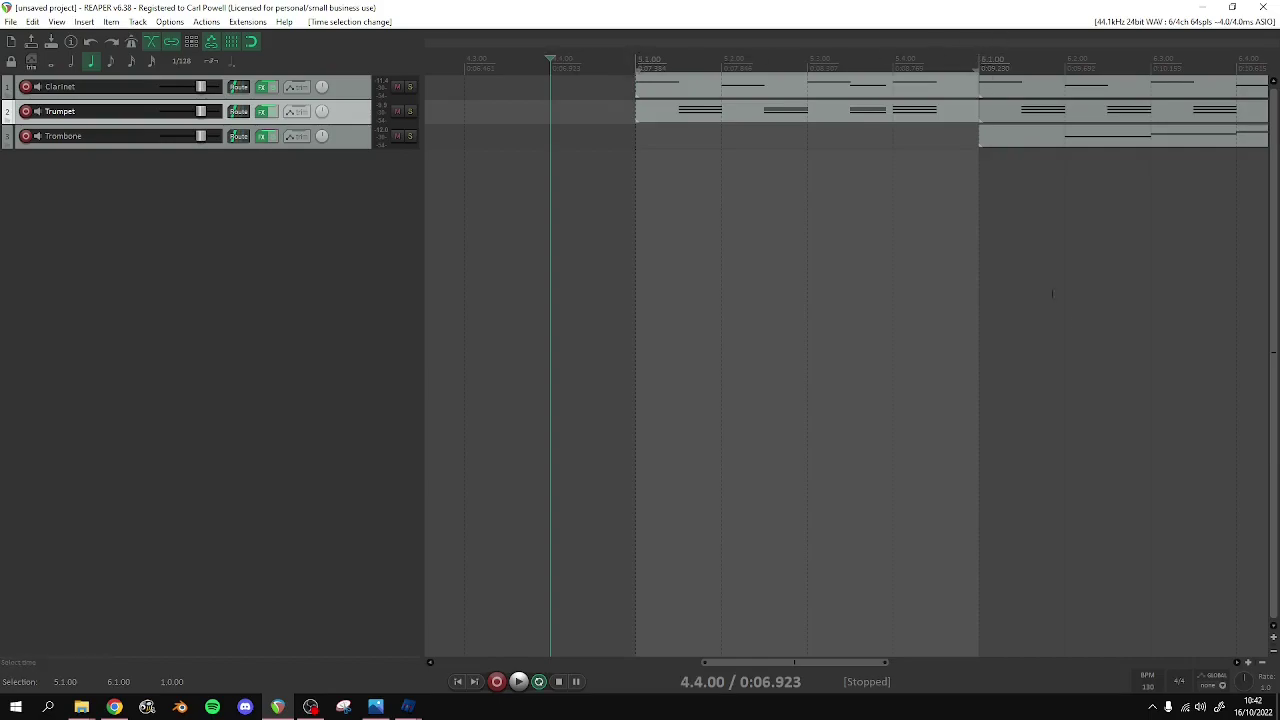
{"action": "left_click", "coordinate": [633, 157]}
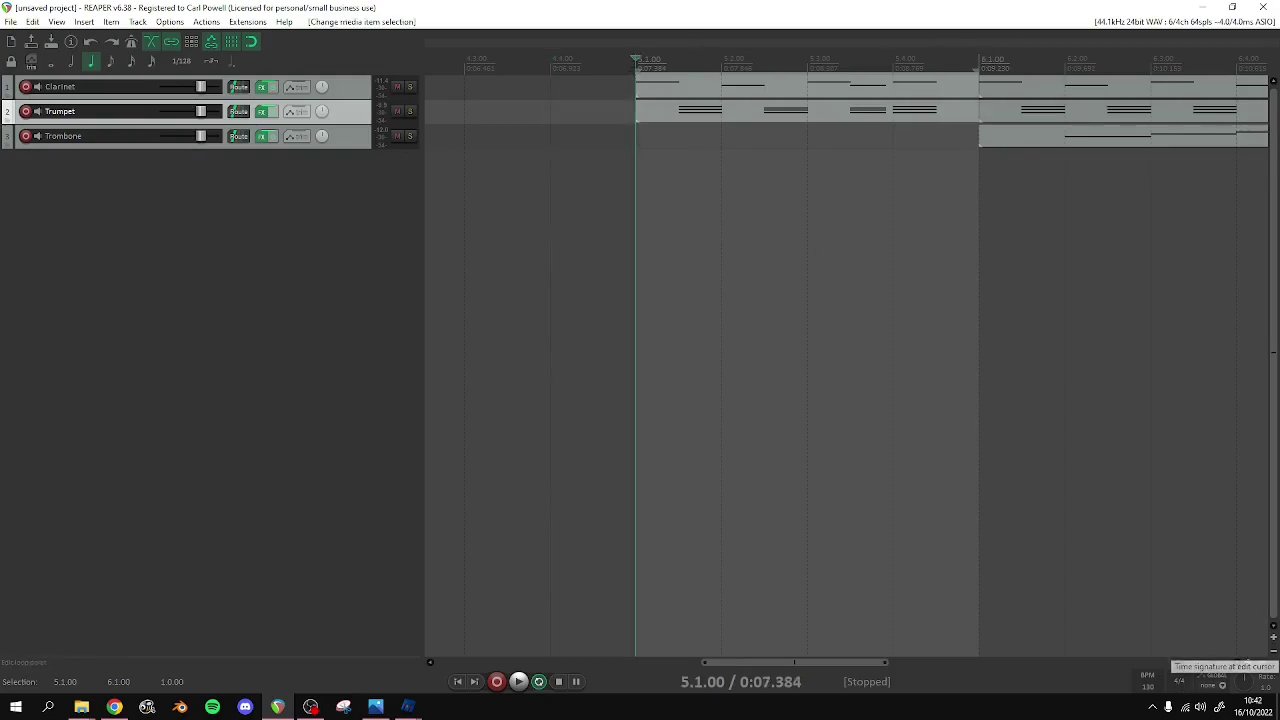
{"action": "mouse_move", "coordinate": [638, 68]}
{"action": "left_mouse_down"}
{"action": "mouse_move", "coordinate": [905, 68]}
{"action": "mouse_move", "coordinate": [645, 70]}
{"action": "left_mouse_up"}
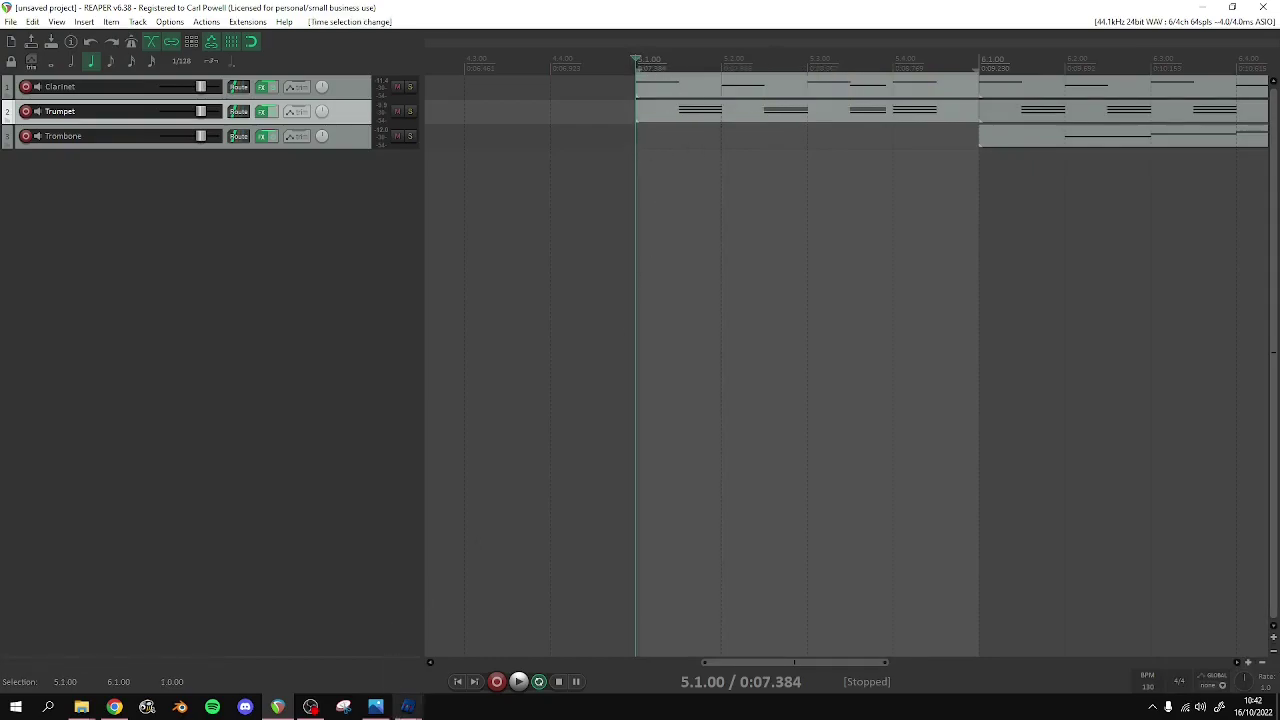
Return to the Midi Tool and select the current Loop Point value 0
{"action": "mouse_move", "coordinate": [406, 710]}
{"action": "left_click", "coordinate": [468, 664]}
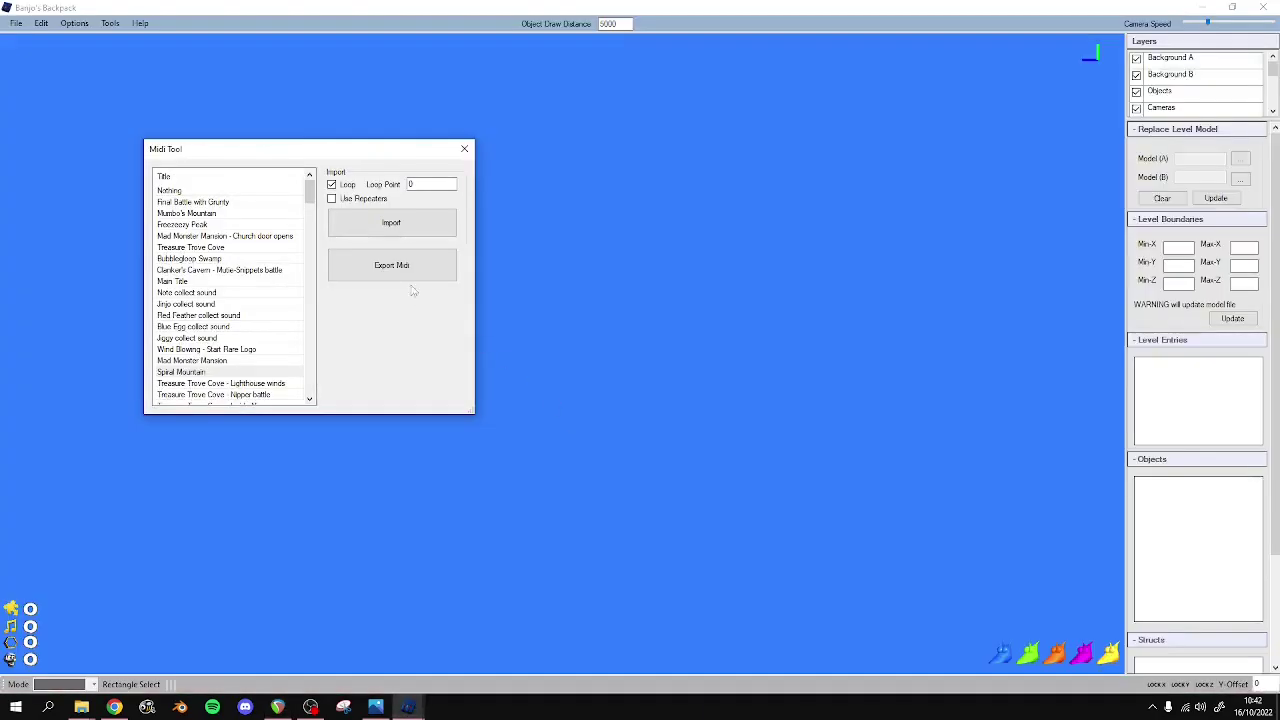
{"action": "double_click", "coordinate": [424, 186]}
{"action": "double_click", "coordinate": [405, 187]}
Compute 960 × 4 = 3,840 in Calculator
{"action": "left_click", "coordinate": [16, 707]}
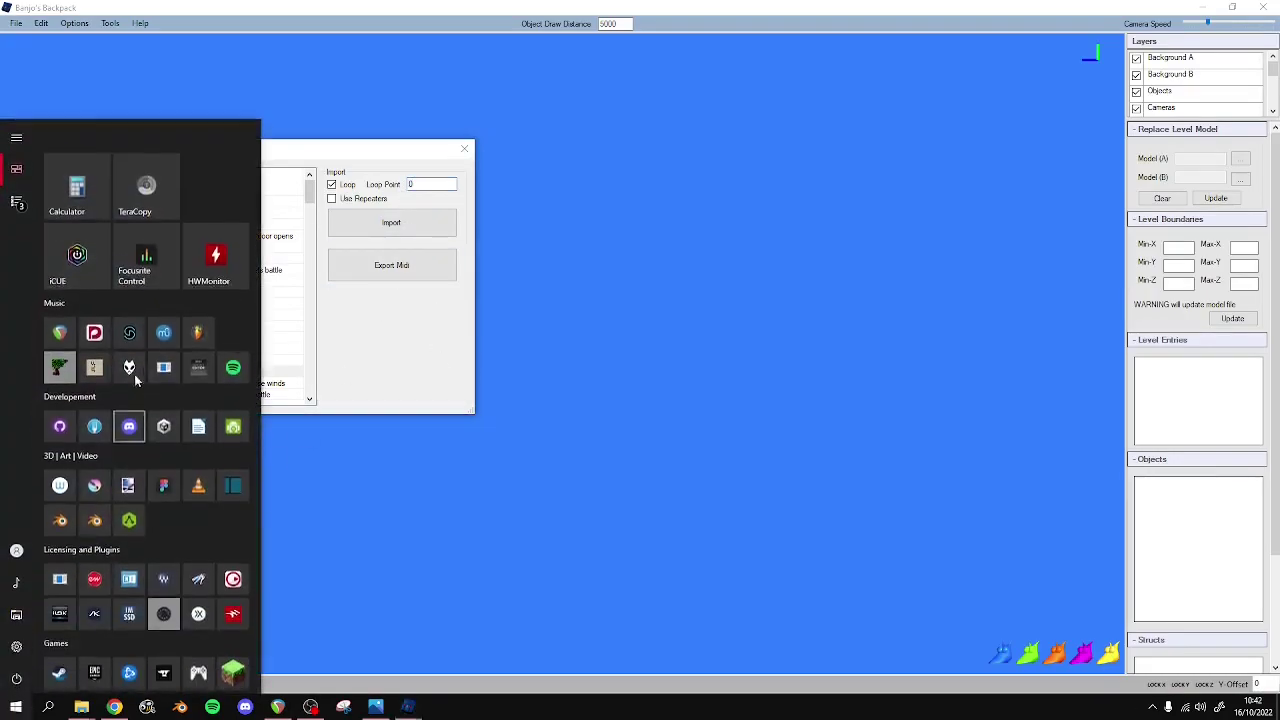
{"action": "left_click", "coordinate": [105, 181]}
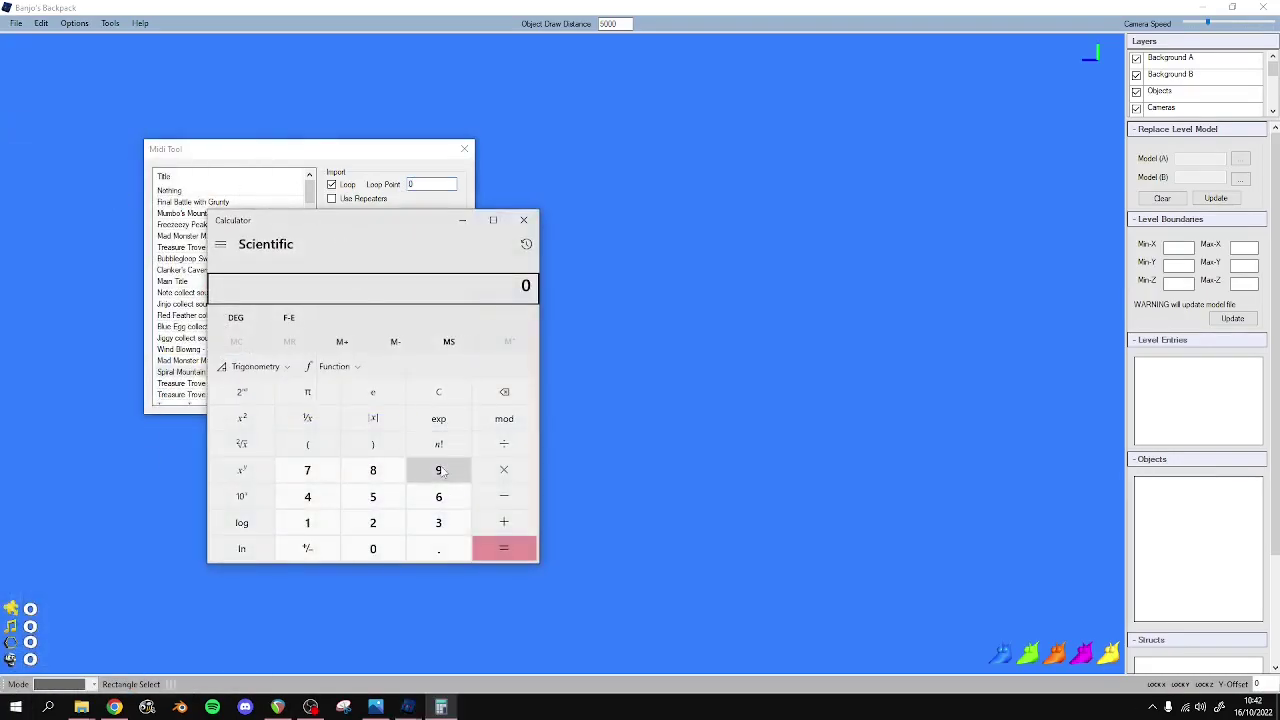
{"action": "left_click", "coordinate": [438, 470]}
{"action": "left_click", "coordinate": [438, 496]}
{"action": "left_click", "coordinate": [388, 547]}
{"action": "left_click", "coordinate": [504, 470]}
{"action": "left_click", "coordinate": [307, 496]}
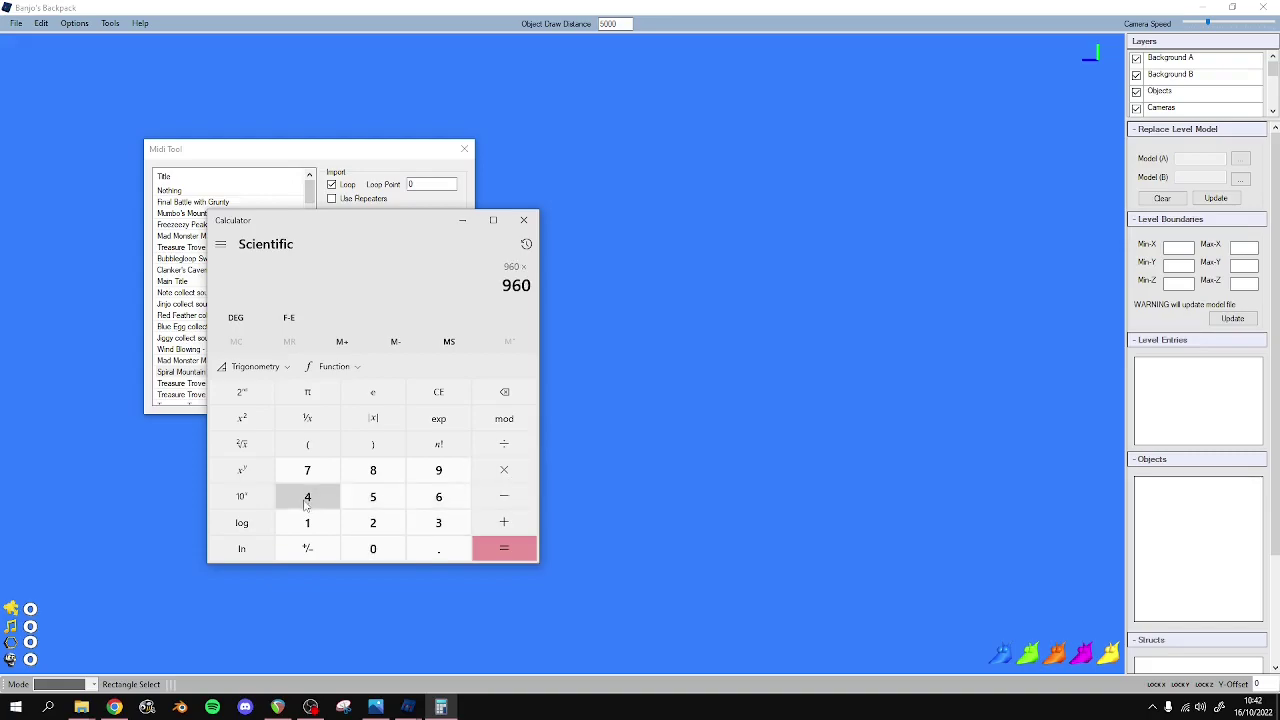
{"action": "left_click", "coordinate": [504, 548]}
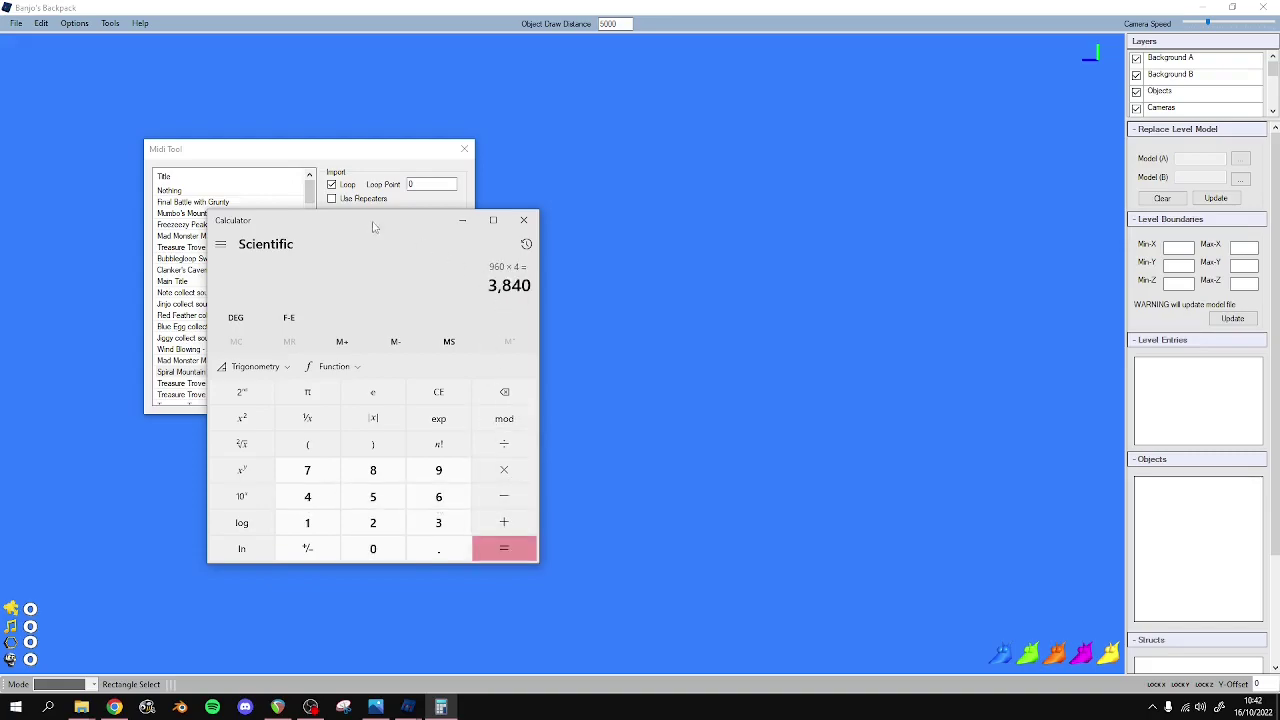
Copy the 3,840 result and paste it into the Loop Point field
{"action": "left_click_drag", "start_coordinate": [374, 226], "coordinate": [404, 309]}
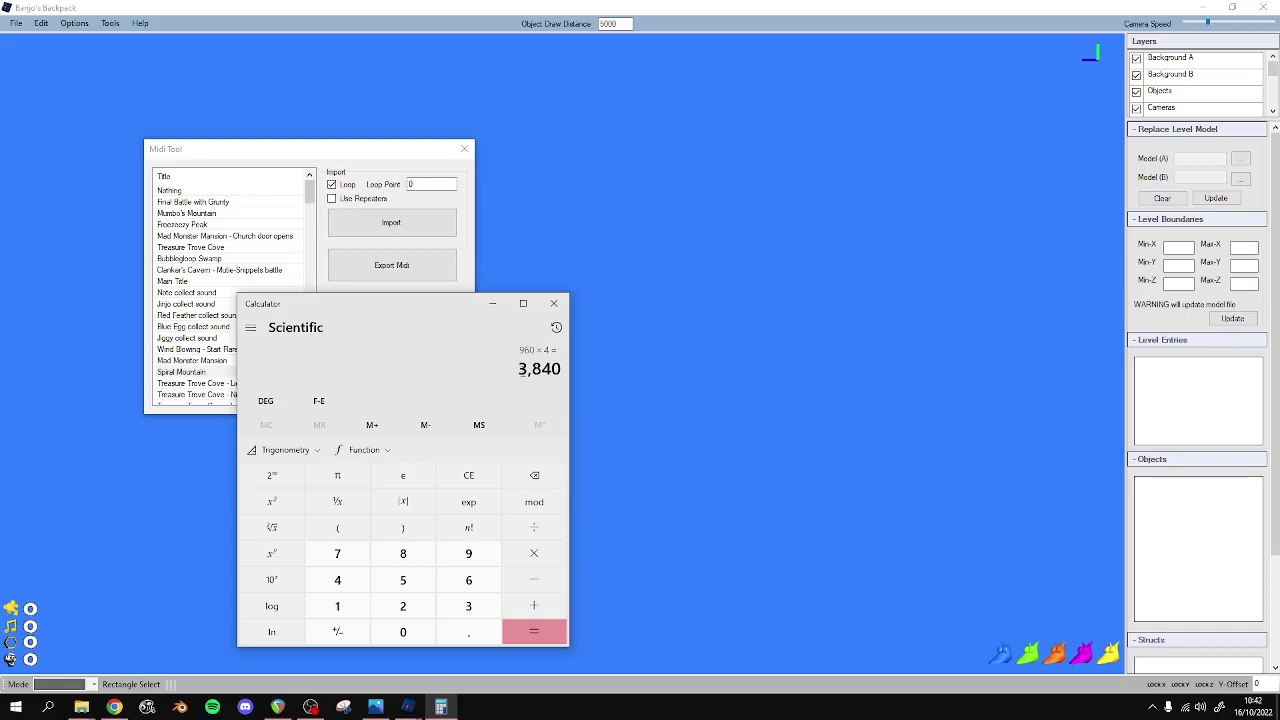
{"action": "left_click_drag", "start_coordinate": [516, 369], "coordinate": [563, 369]}
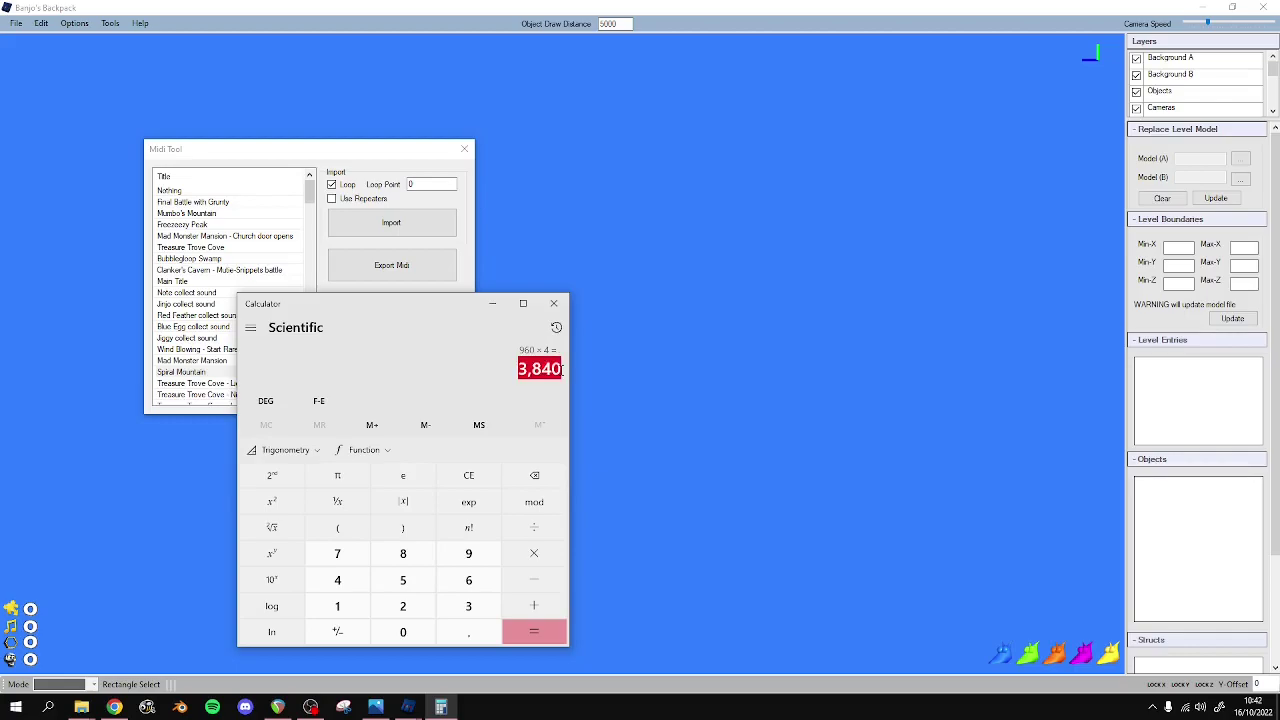
{"action": "key", "text": "ctrl+c"}
{"action": "double_click", "coordinate": [418, 184]}
{"action": "key", "text": "ctrl+v"}
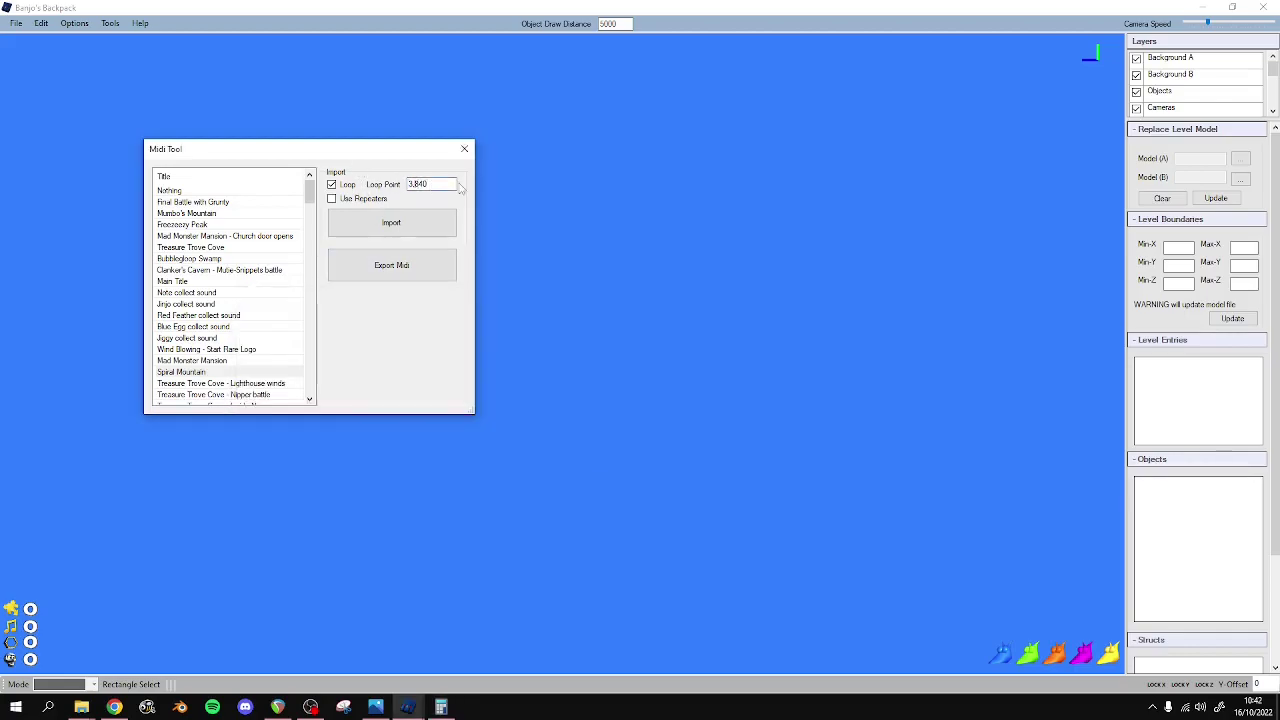
Import BK tut_SEK.mid into the Midi Tool and acknowledge the conversion message
{"action": "left_click", "coordinate": [396, 223]}
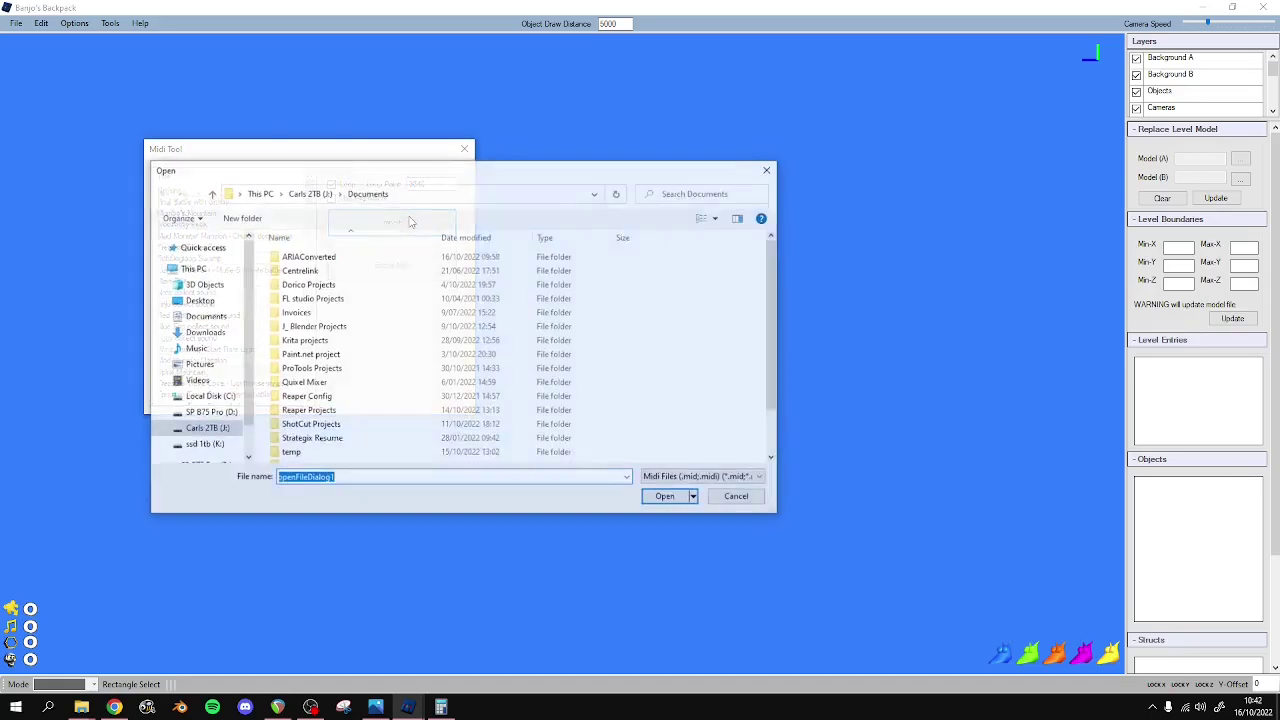
{"action": "scroll", "coordinate": [360, 420], "scroll_direction": "down", "scroll_amount": 2}
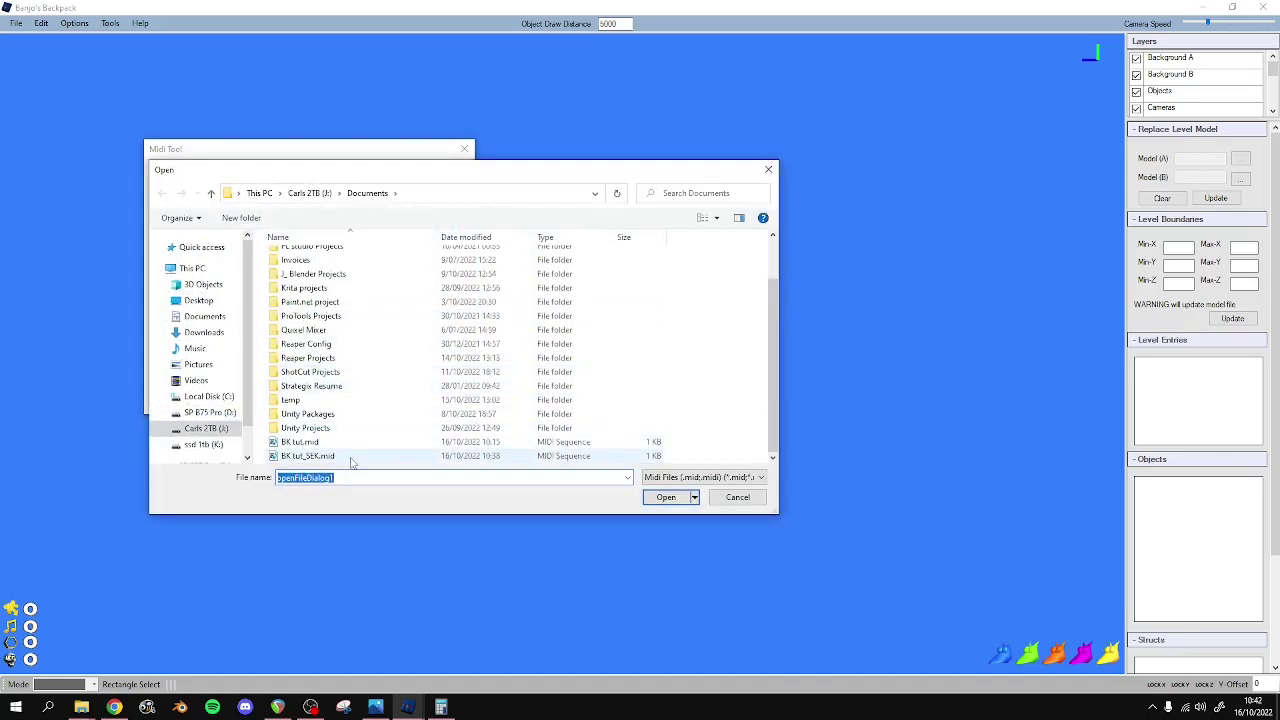
{"action": "left_click", "coordinate": [307, 456]}
{"action": "left_click", "coordinate": [665, 497]}
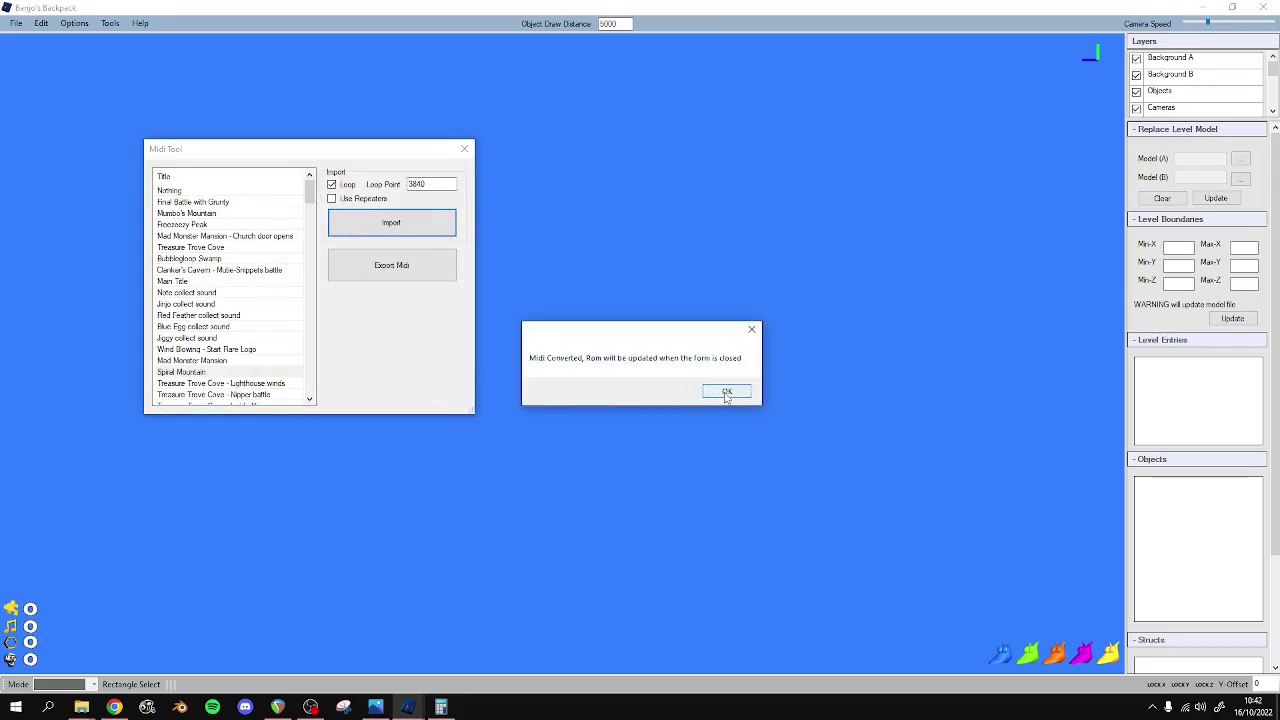
{"action": "left_click", "coordinate": [727, 393]}
Close the Midi Tool to write the song into the ROM, confirming the update
{"action": "left_click_drag", "start_coordinate": [386, 154], "coordinate": [459, 191]}
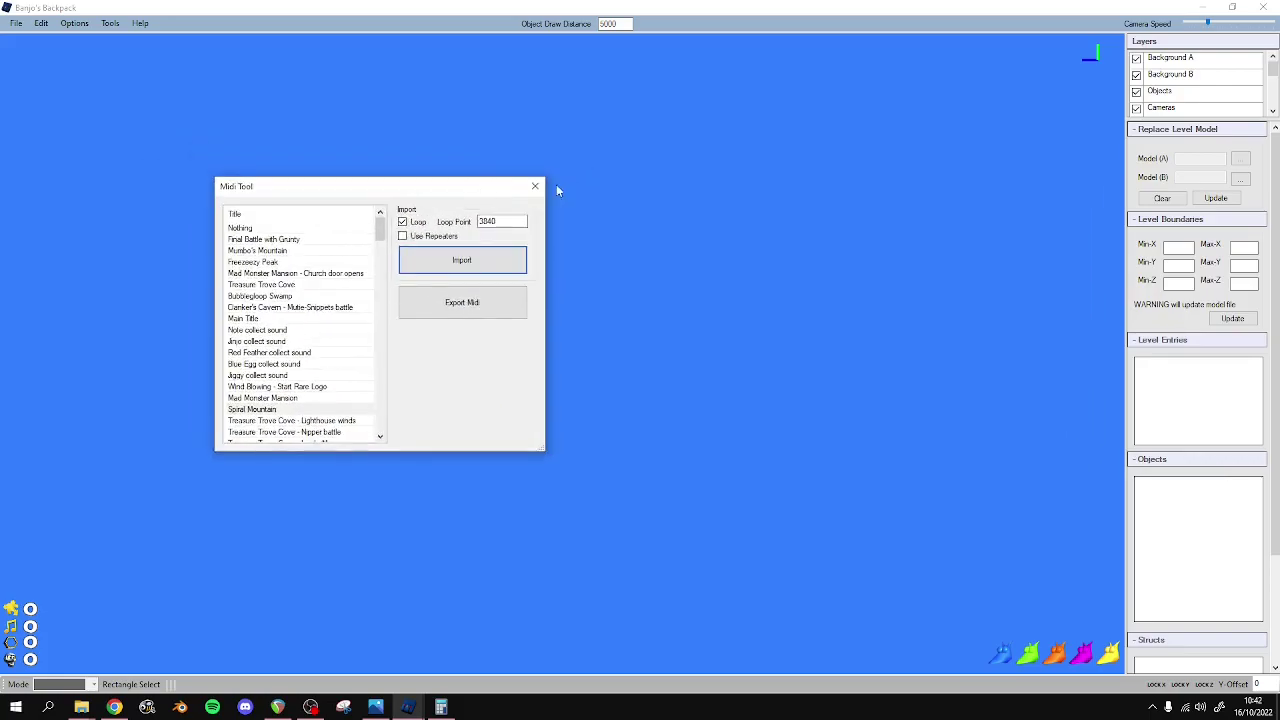
{"action": "left_click", "coordinate": [535, 186]}
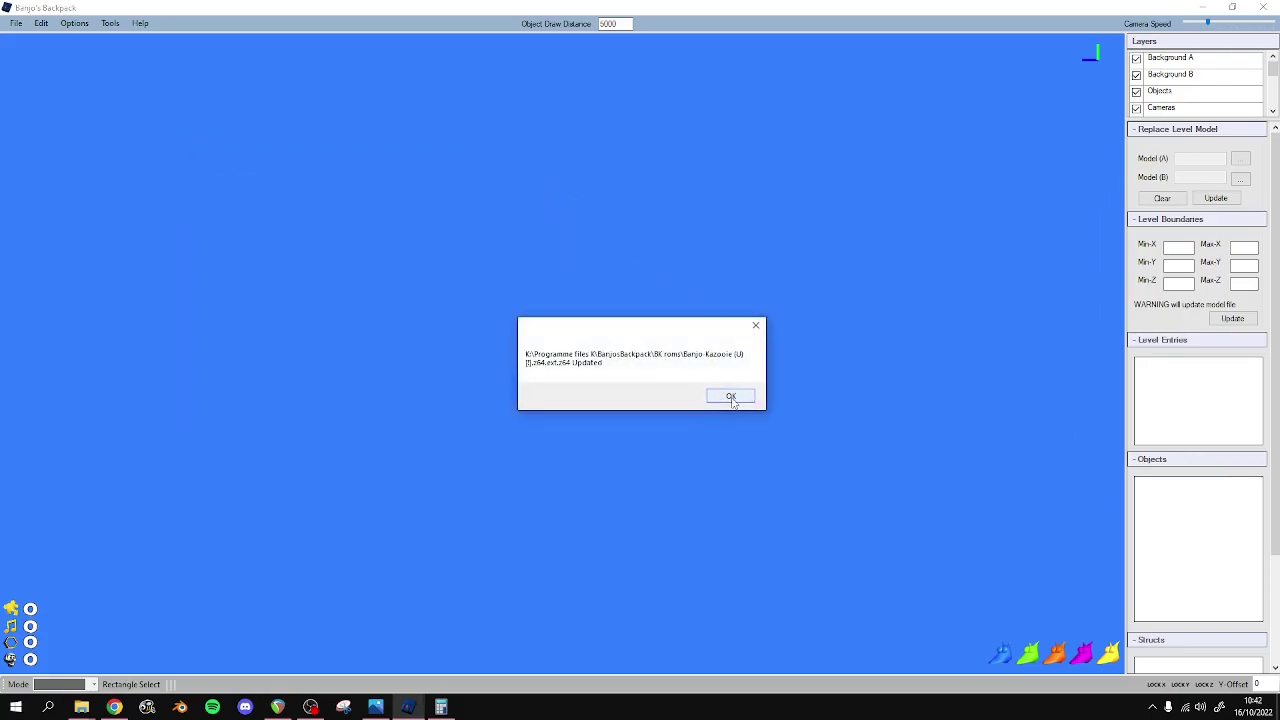
{"action": "left_click", "coordinate": [731, 397]}
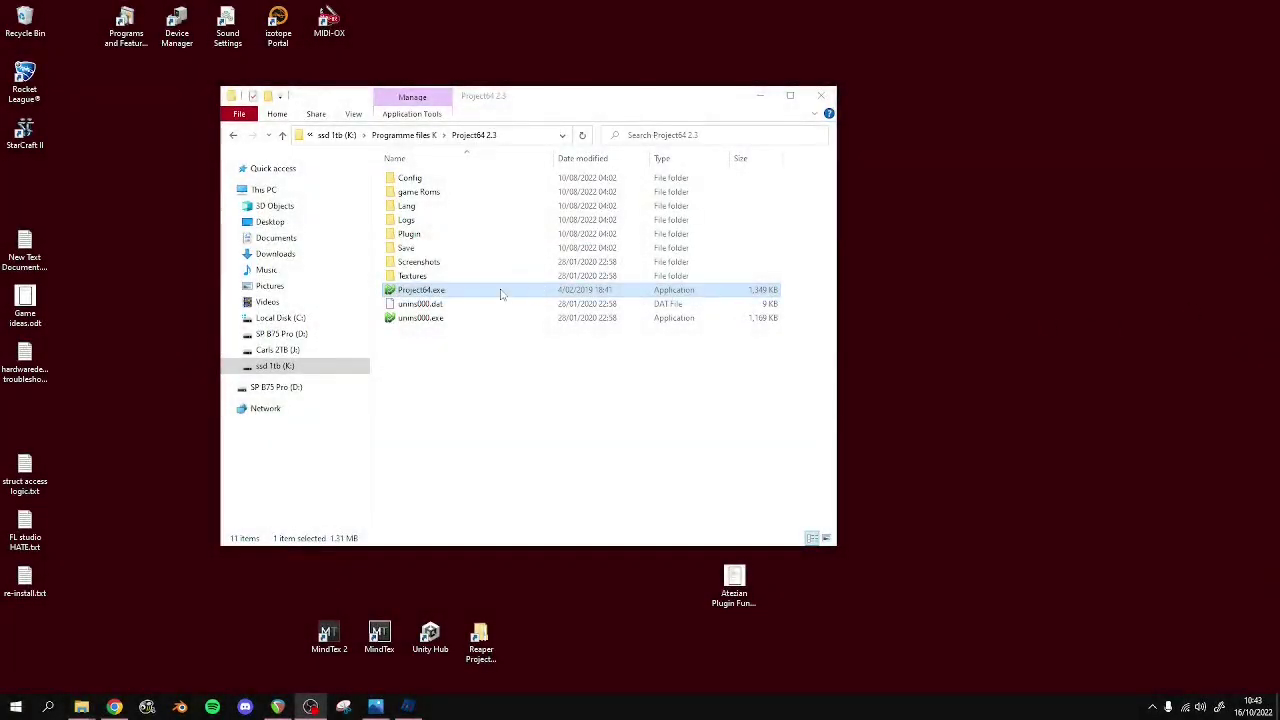
Launch Project64 and load the recent Banjo-Kazooie ROM
{"action": "double_click", "coordinate": [491, 290]}
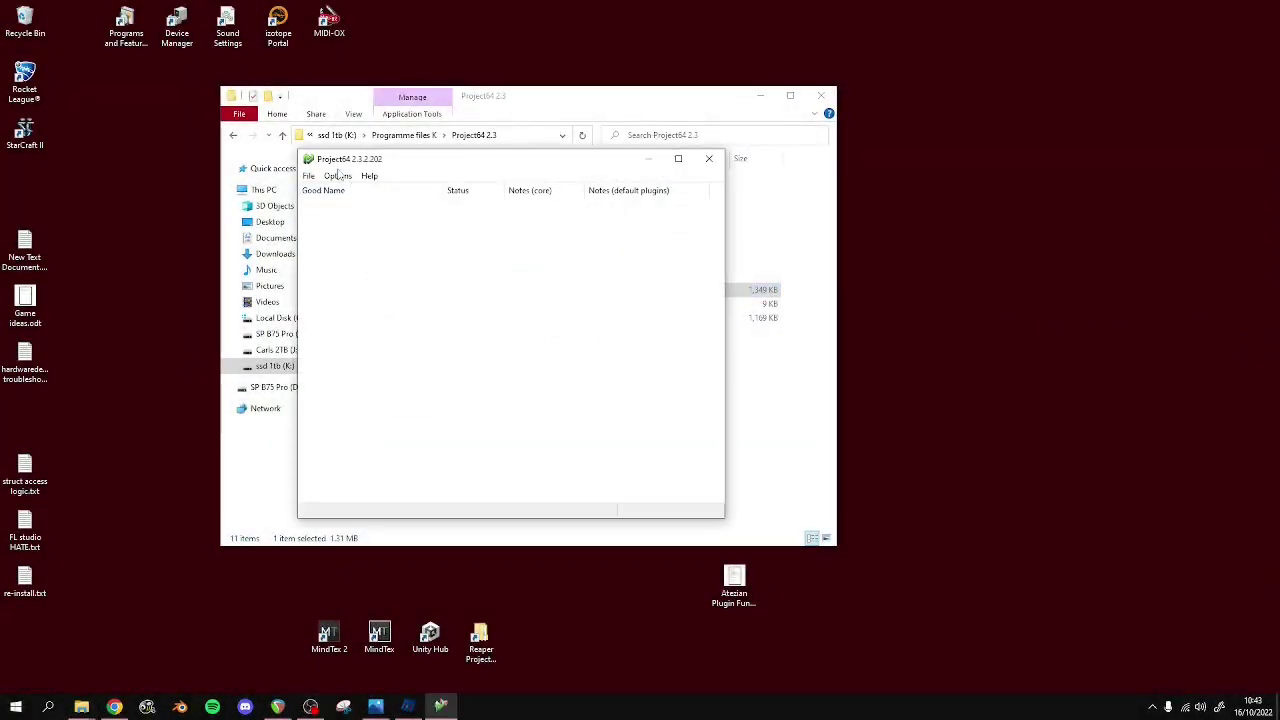
{"action": "left_click", "coordinate": [309, 175]}
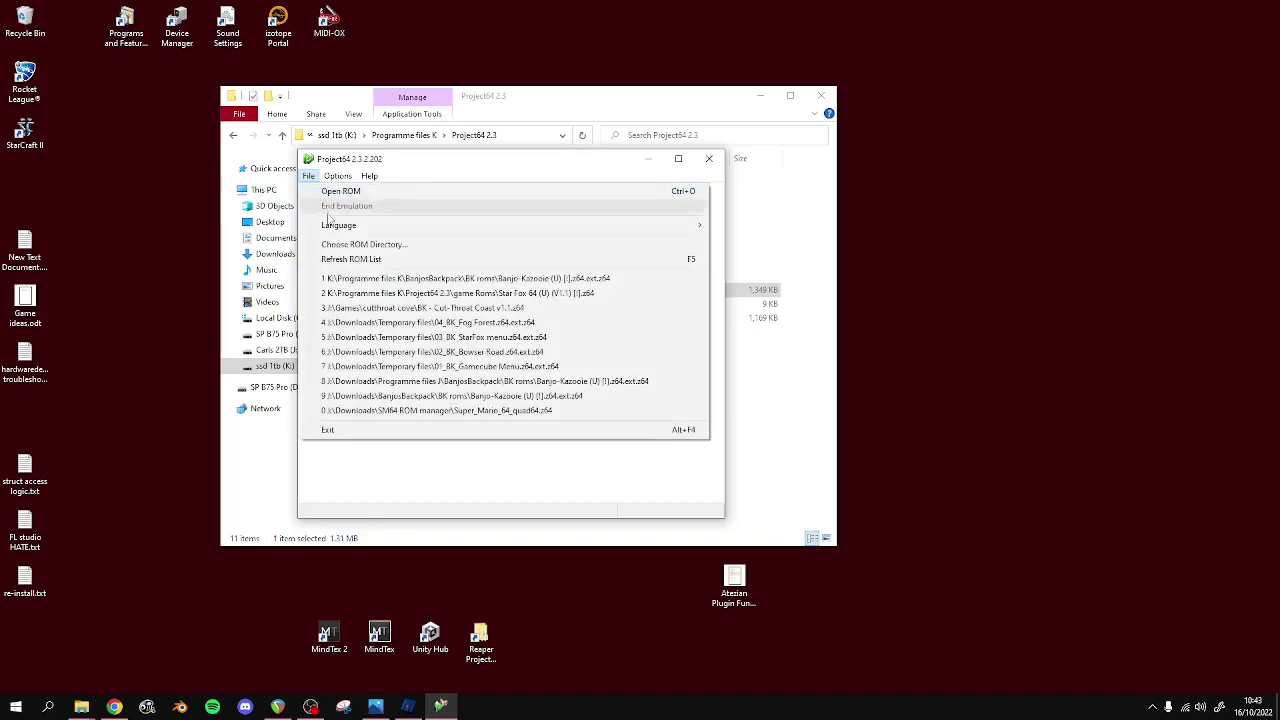
{"action": "left_click", "coordinate": [409, 279]}
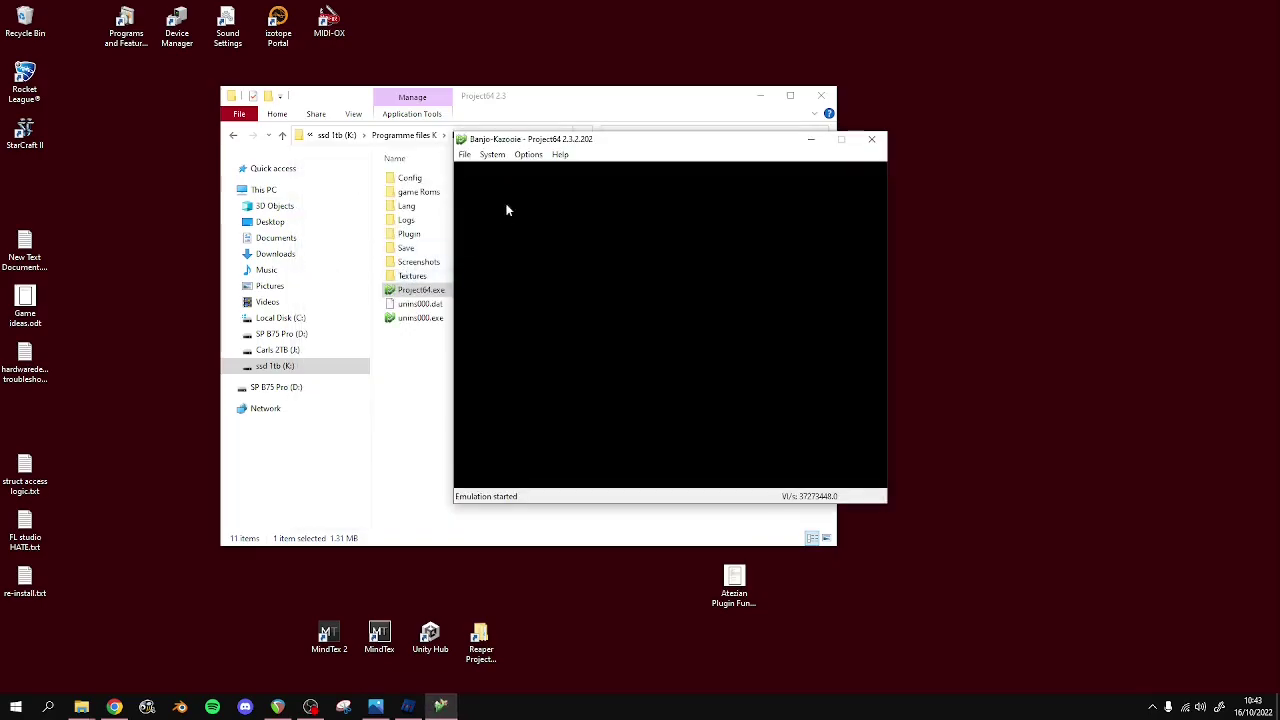
Set the Banjo-Kazooie game config memory size to 8 MB
{"action": "left_click", "coordinate": [528, 155]}
{"action": "left_click", "coordinate": [549, 238]}
{"action": "left_click", "coordinate": [546, 310]}
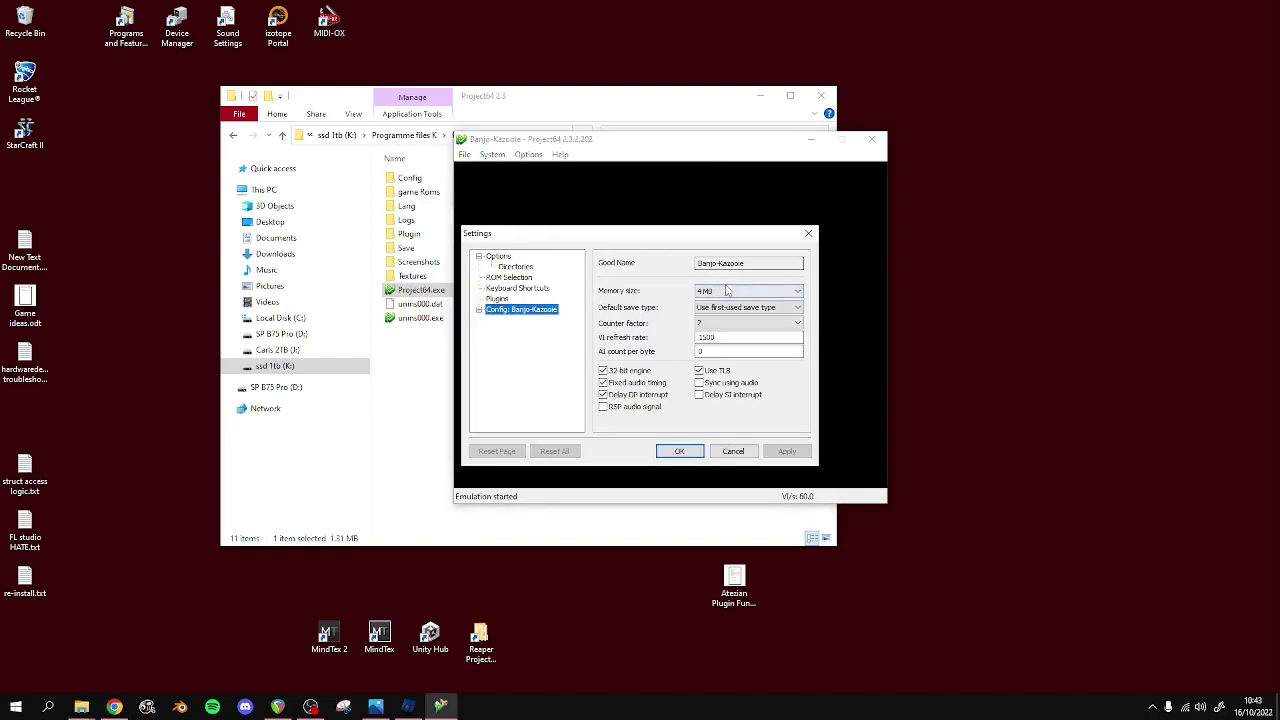
{"action": "left_click", "coordinate": [729, 290]}
{"action": "left_click", "coordinate": [727, 312]}
{"action": "left_click", "coordinate": [679, 451]}
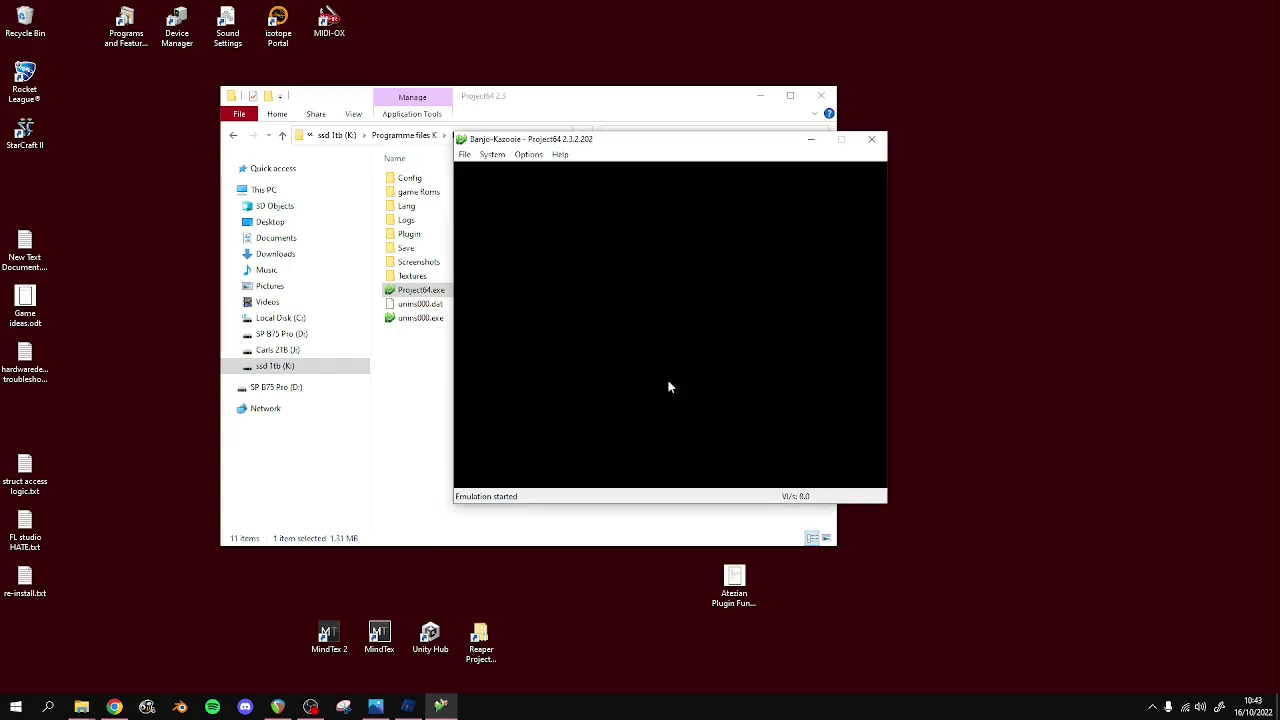
{"action": "left_click", "coordinate": [528, 155]}
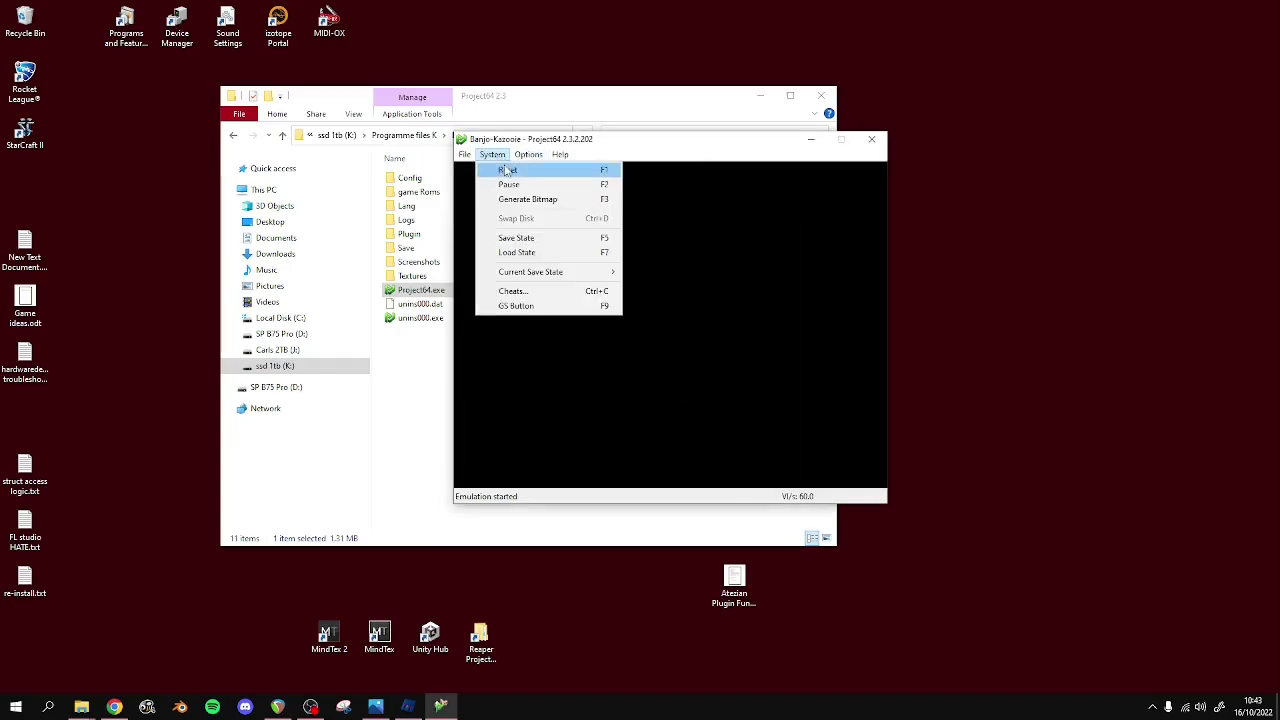
Reset the emulated Banjo-Kazooie game to hear the new music
{"action": "left_click", "coordinate": [794, 165]}
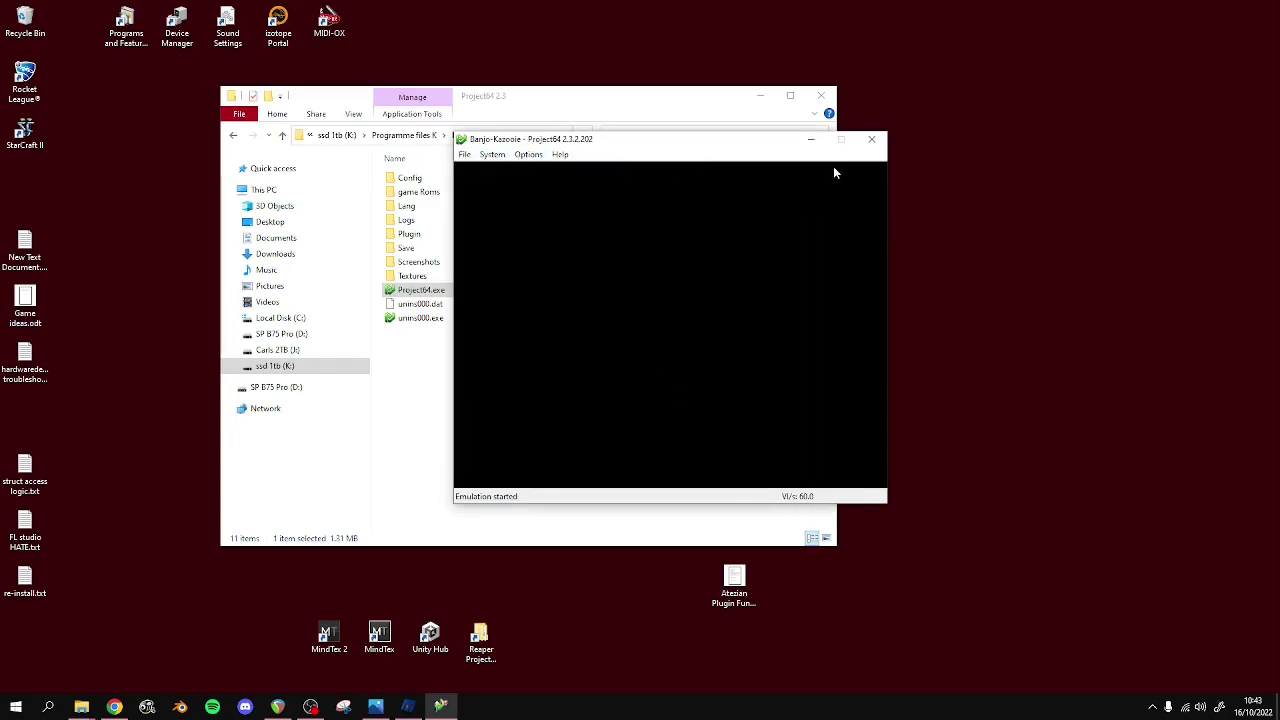